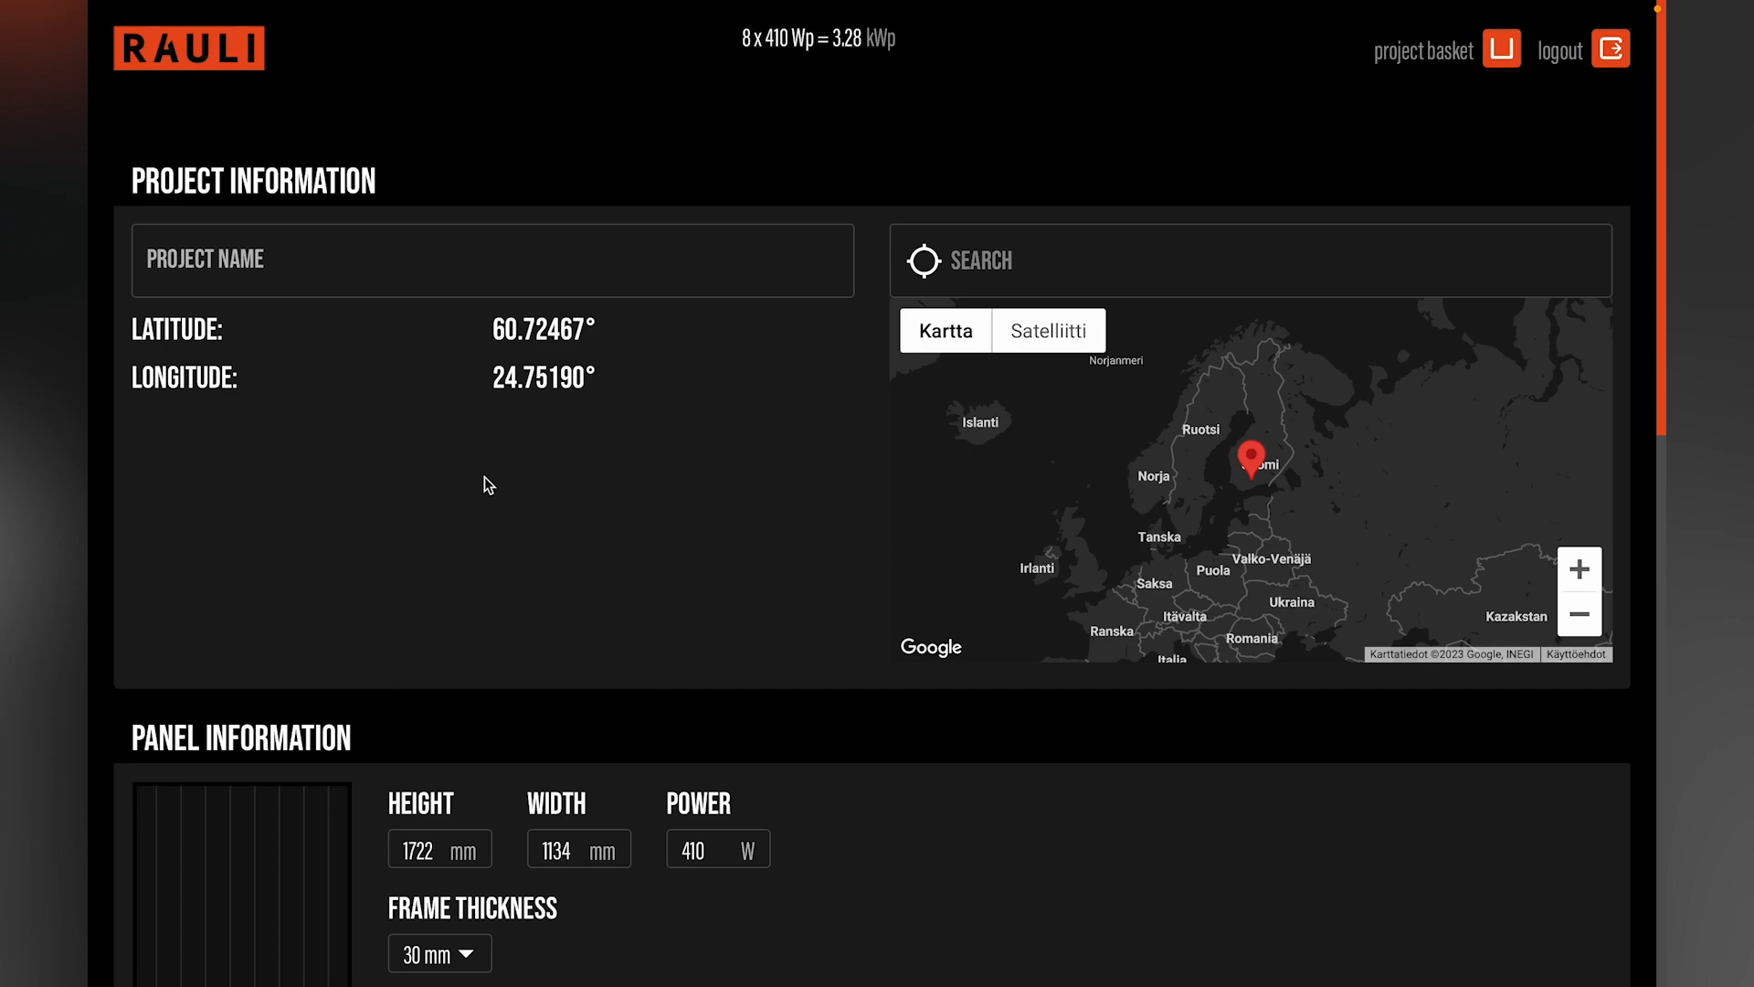
Step: Name the project Customer A and set its location to Trondheim, Norway
click(354, 267)
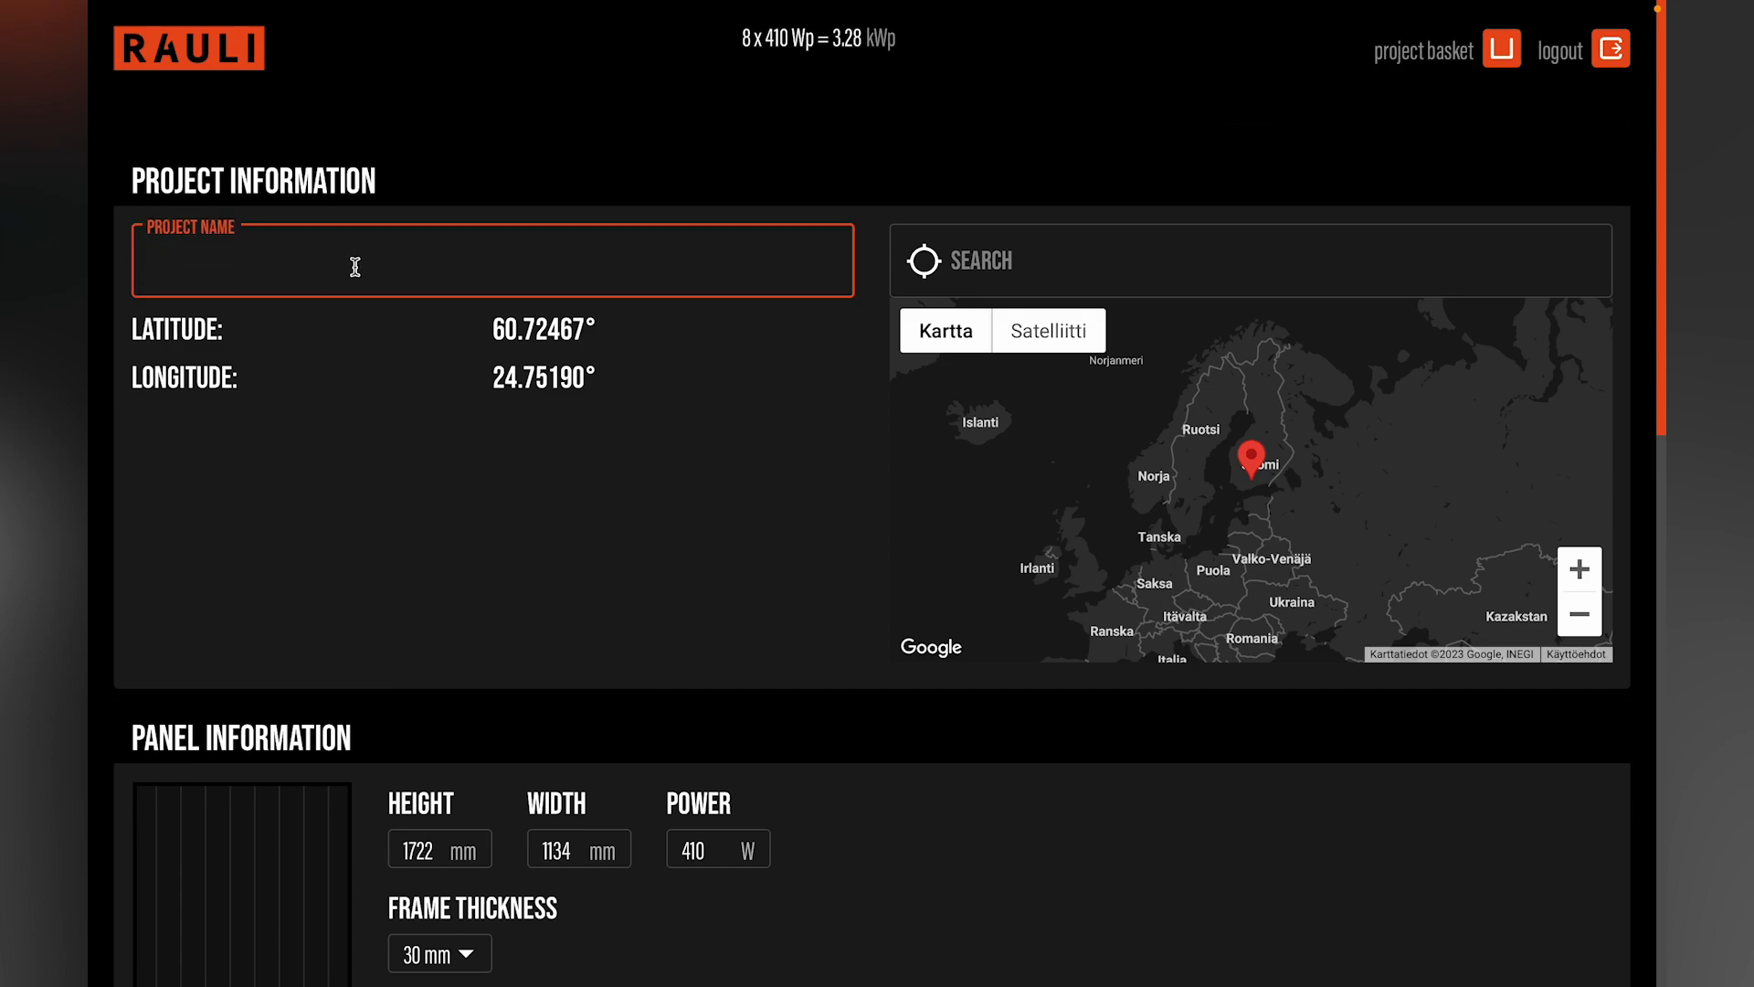
text(Customer A)
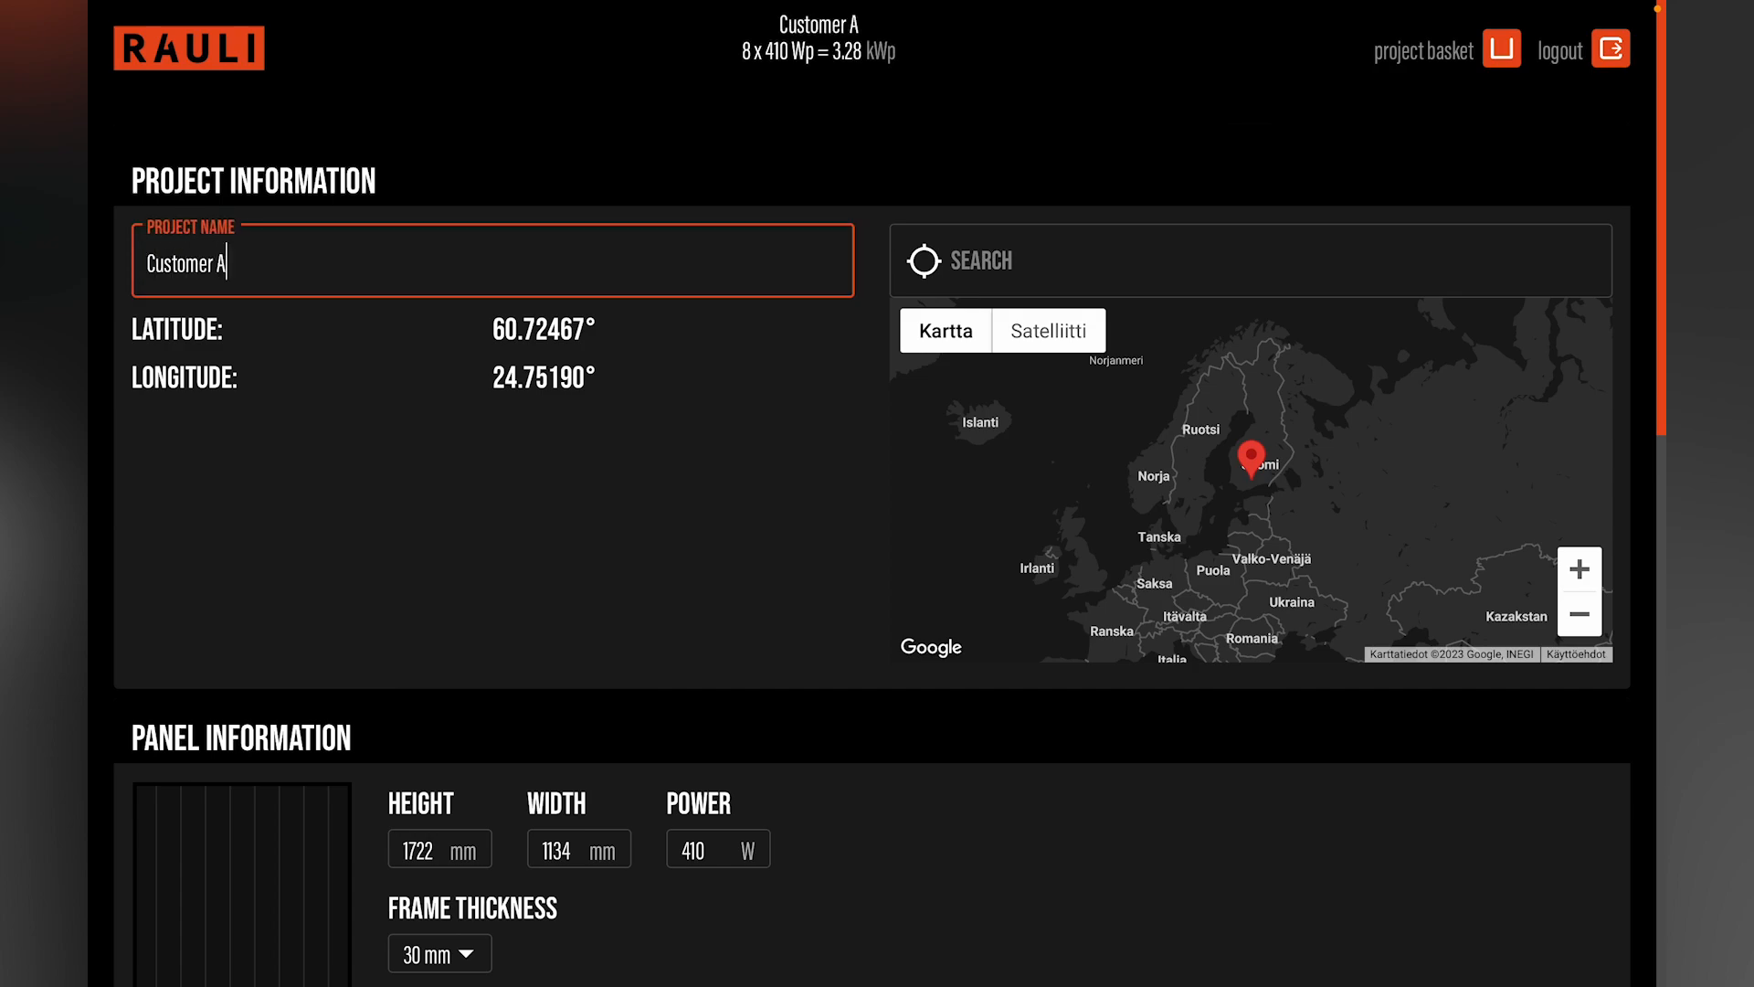
click(1162, 256)
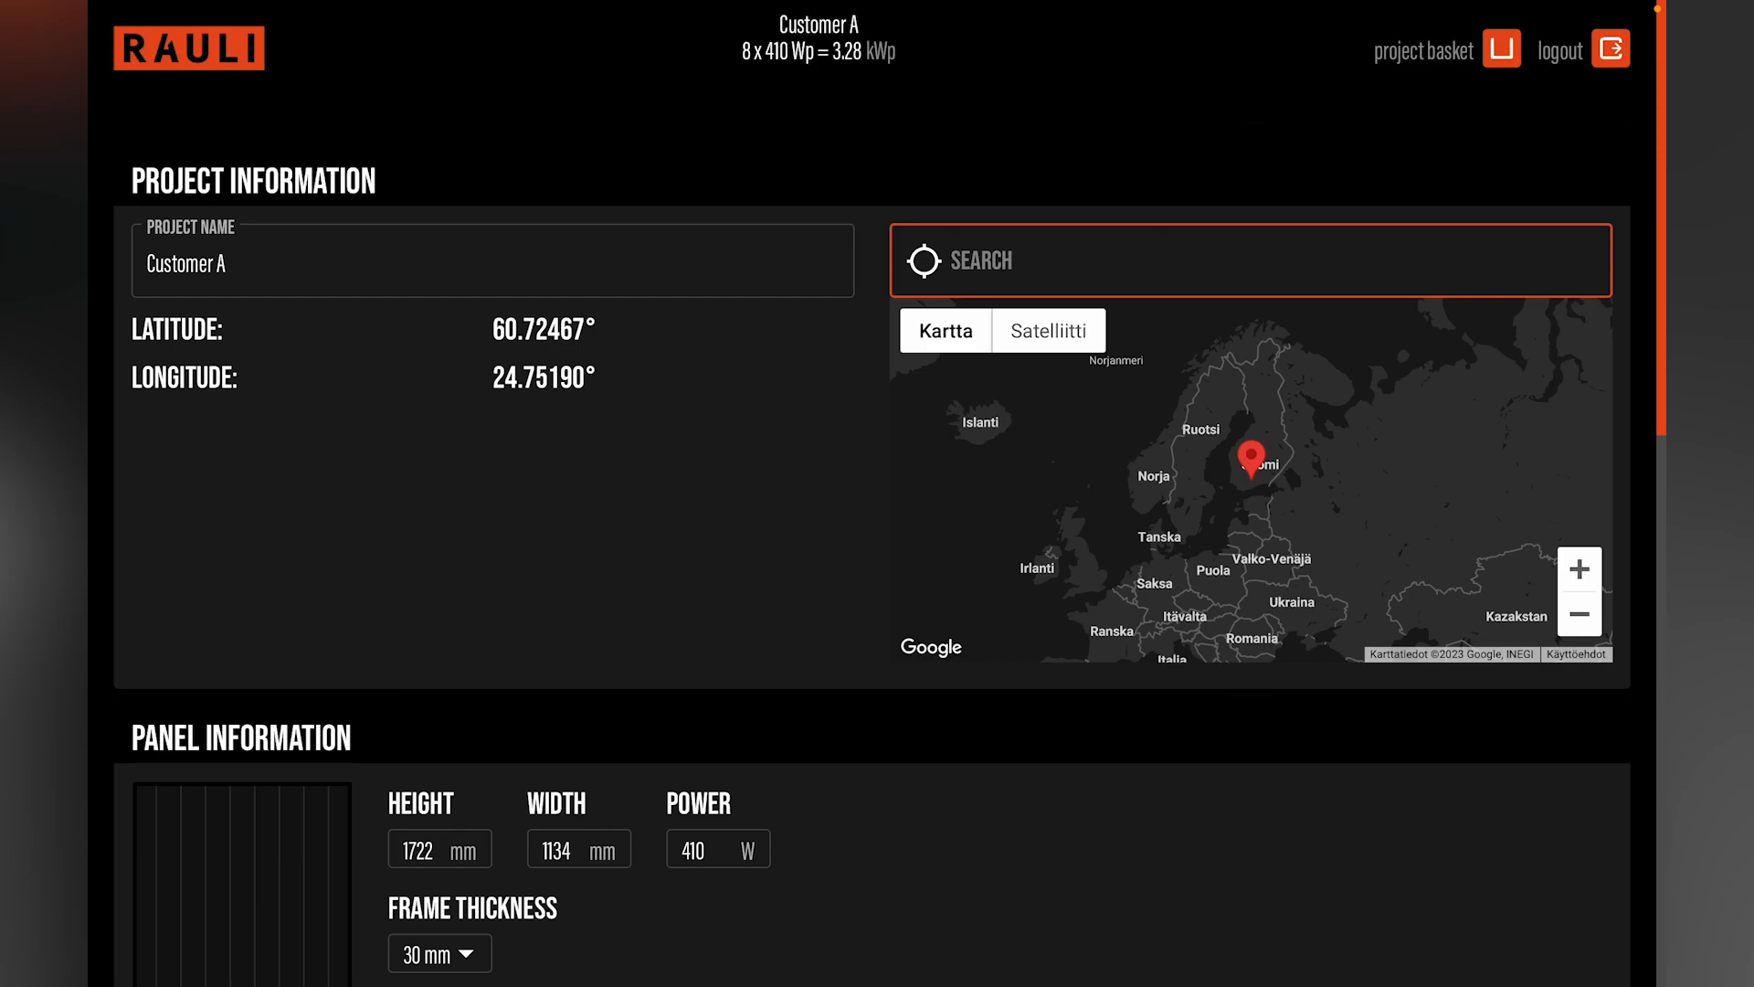
text(Trond)
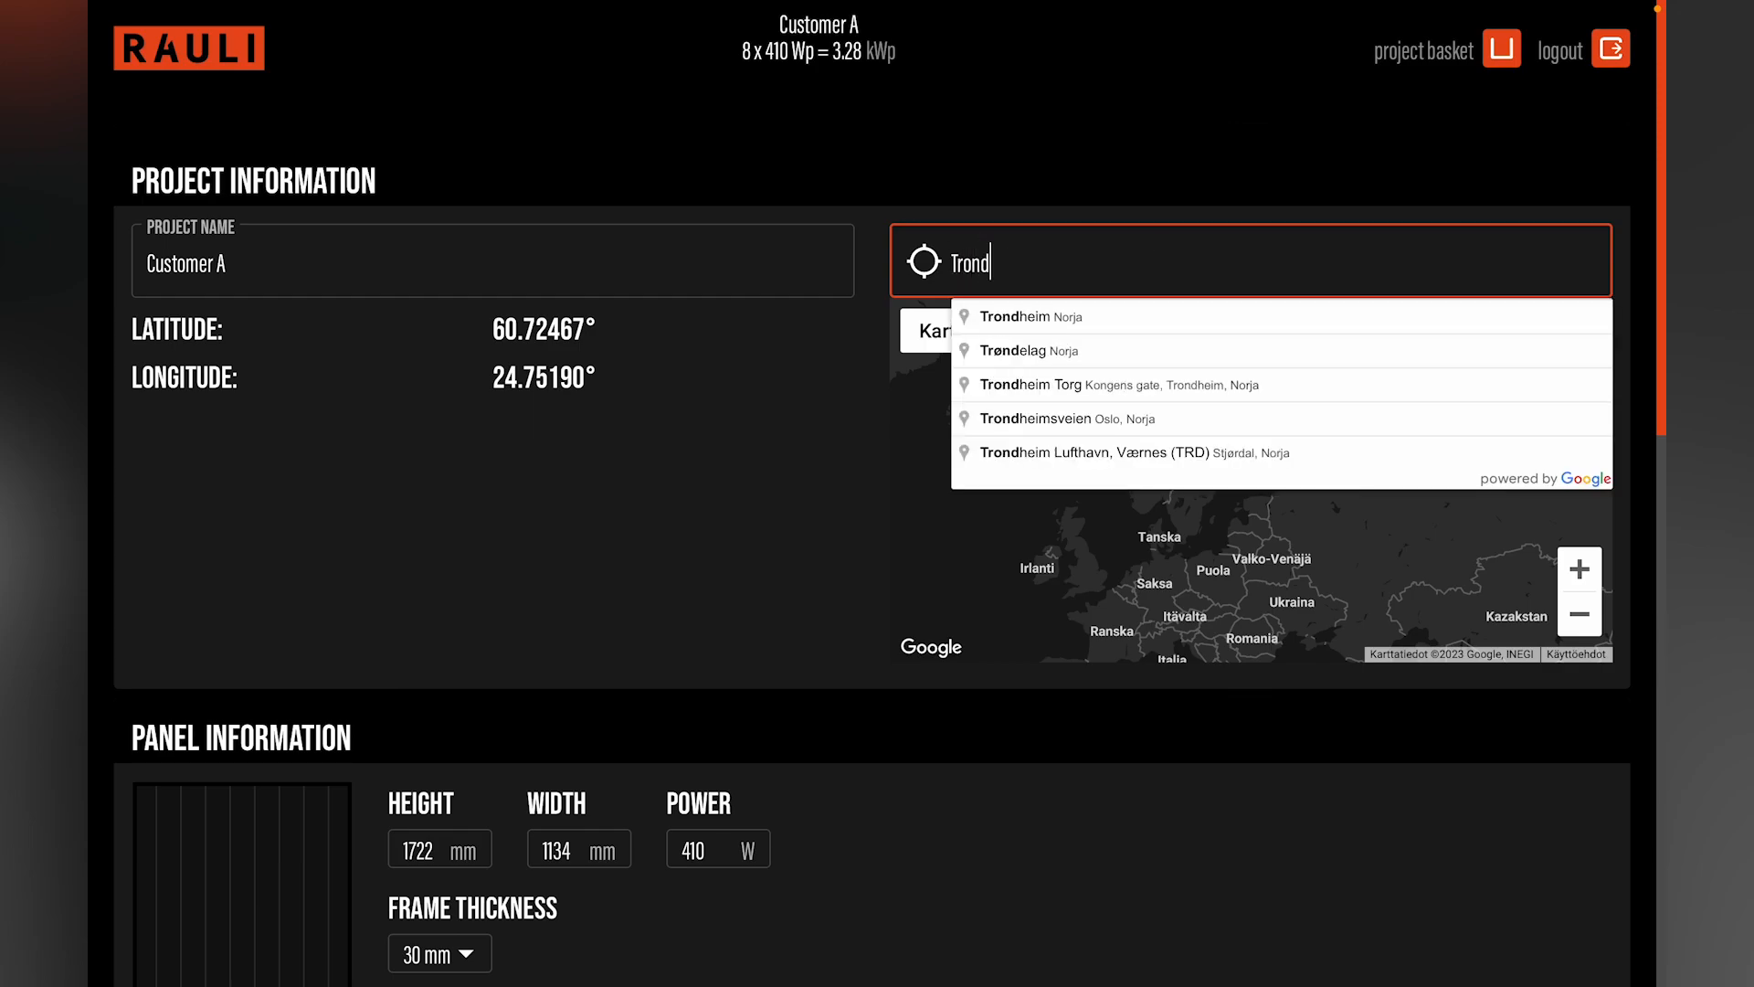
text(heim, N)
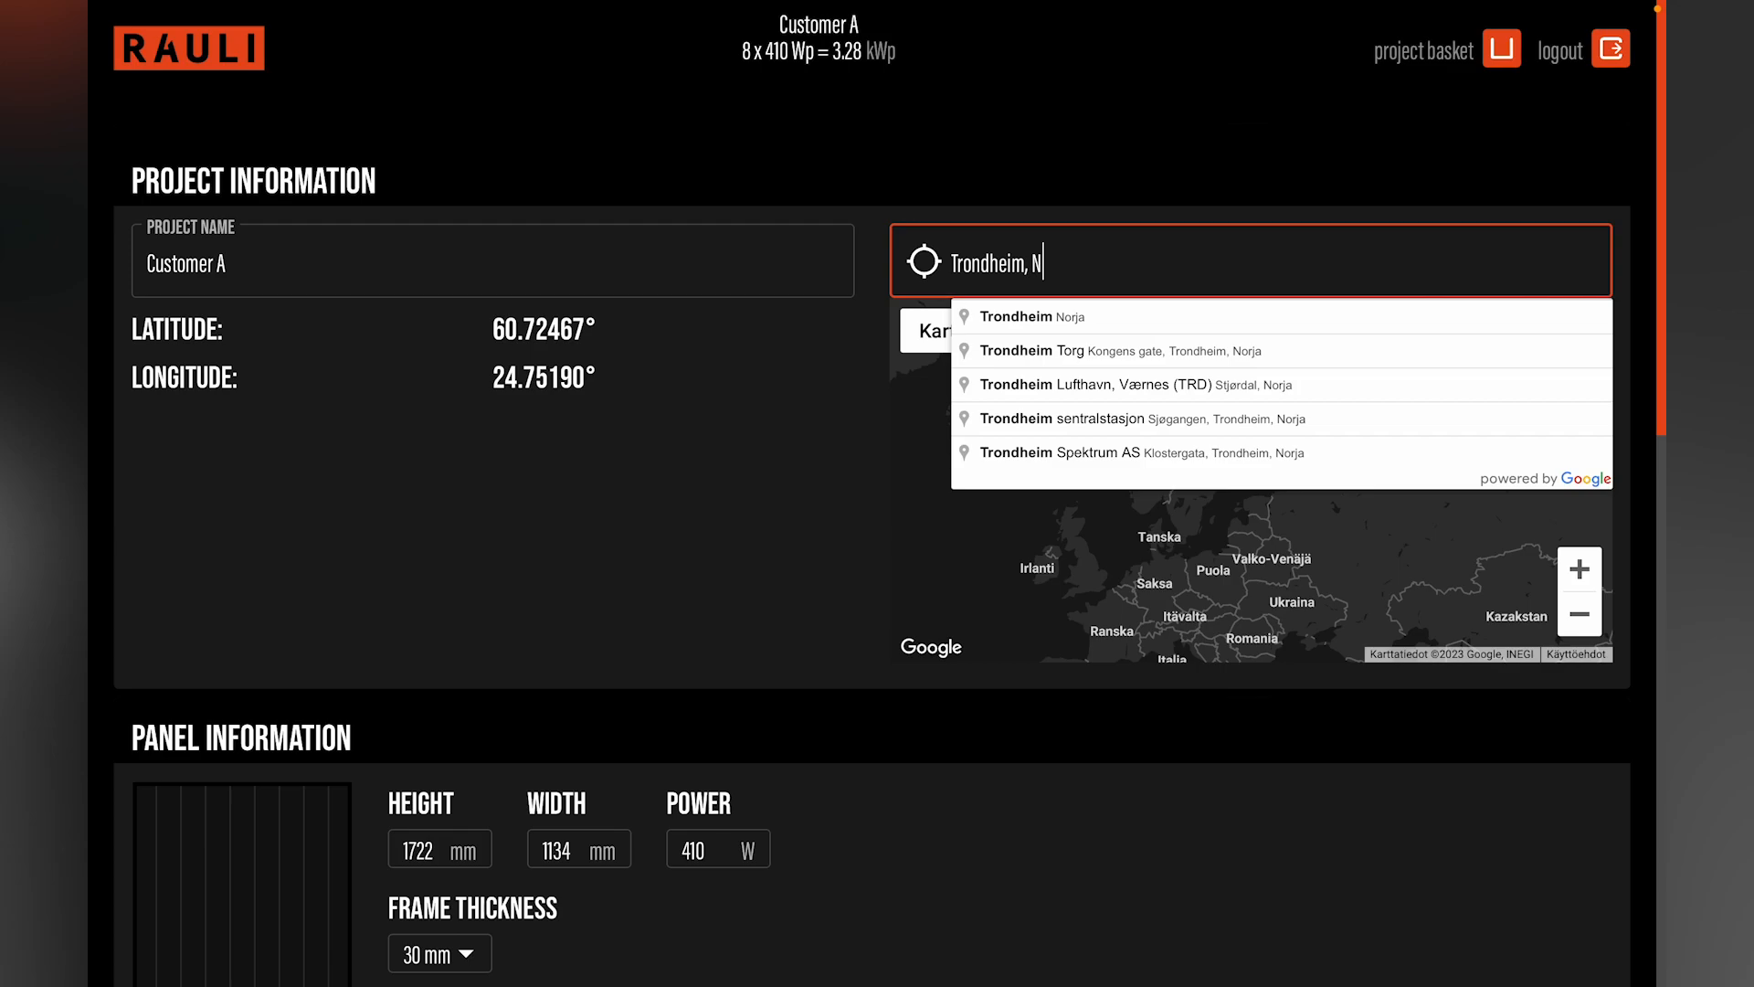
text(orway)
click(1158, 317)
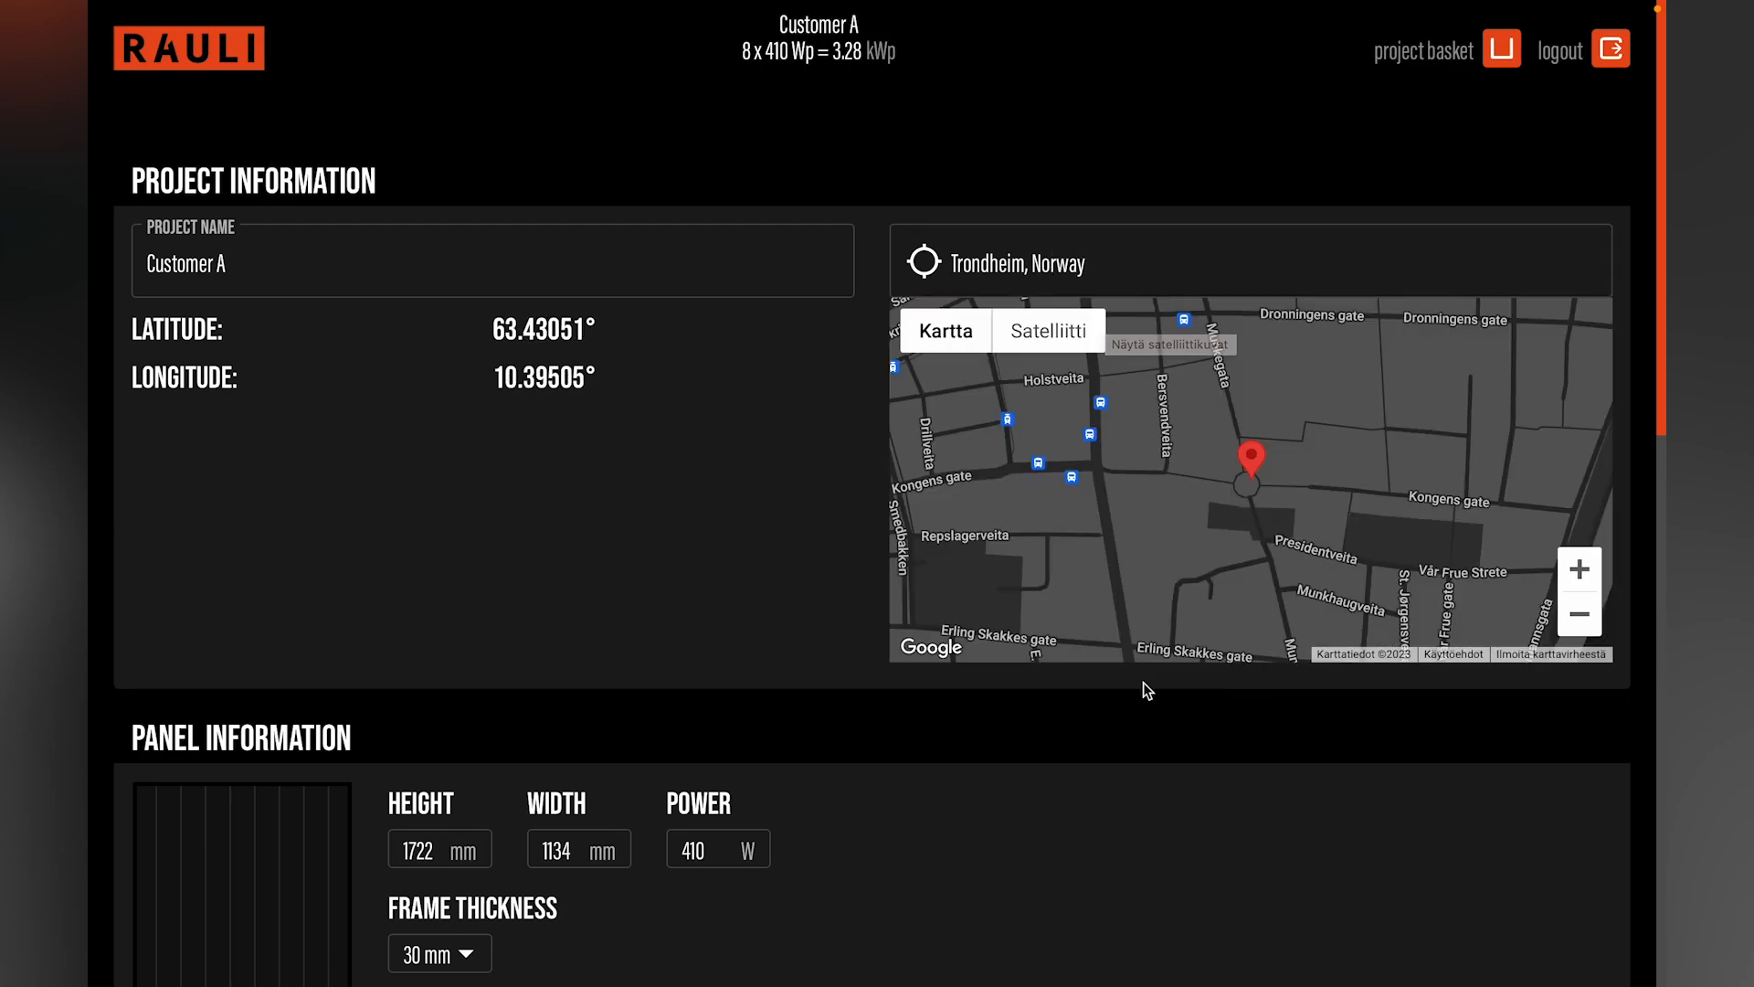
Step: Check the frame thickness options offered for the panel without changing the selection
scroll(1115, 755, down, 3)
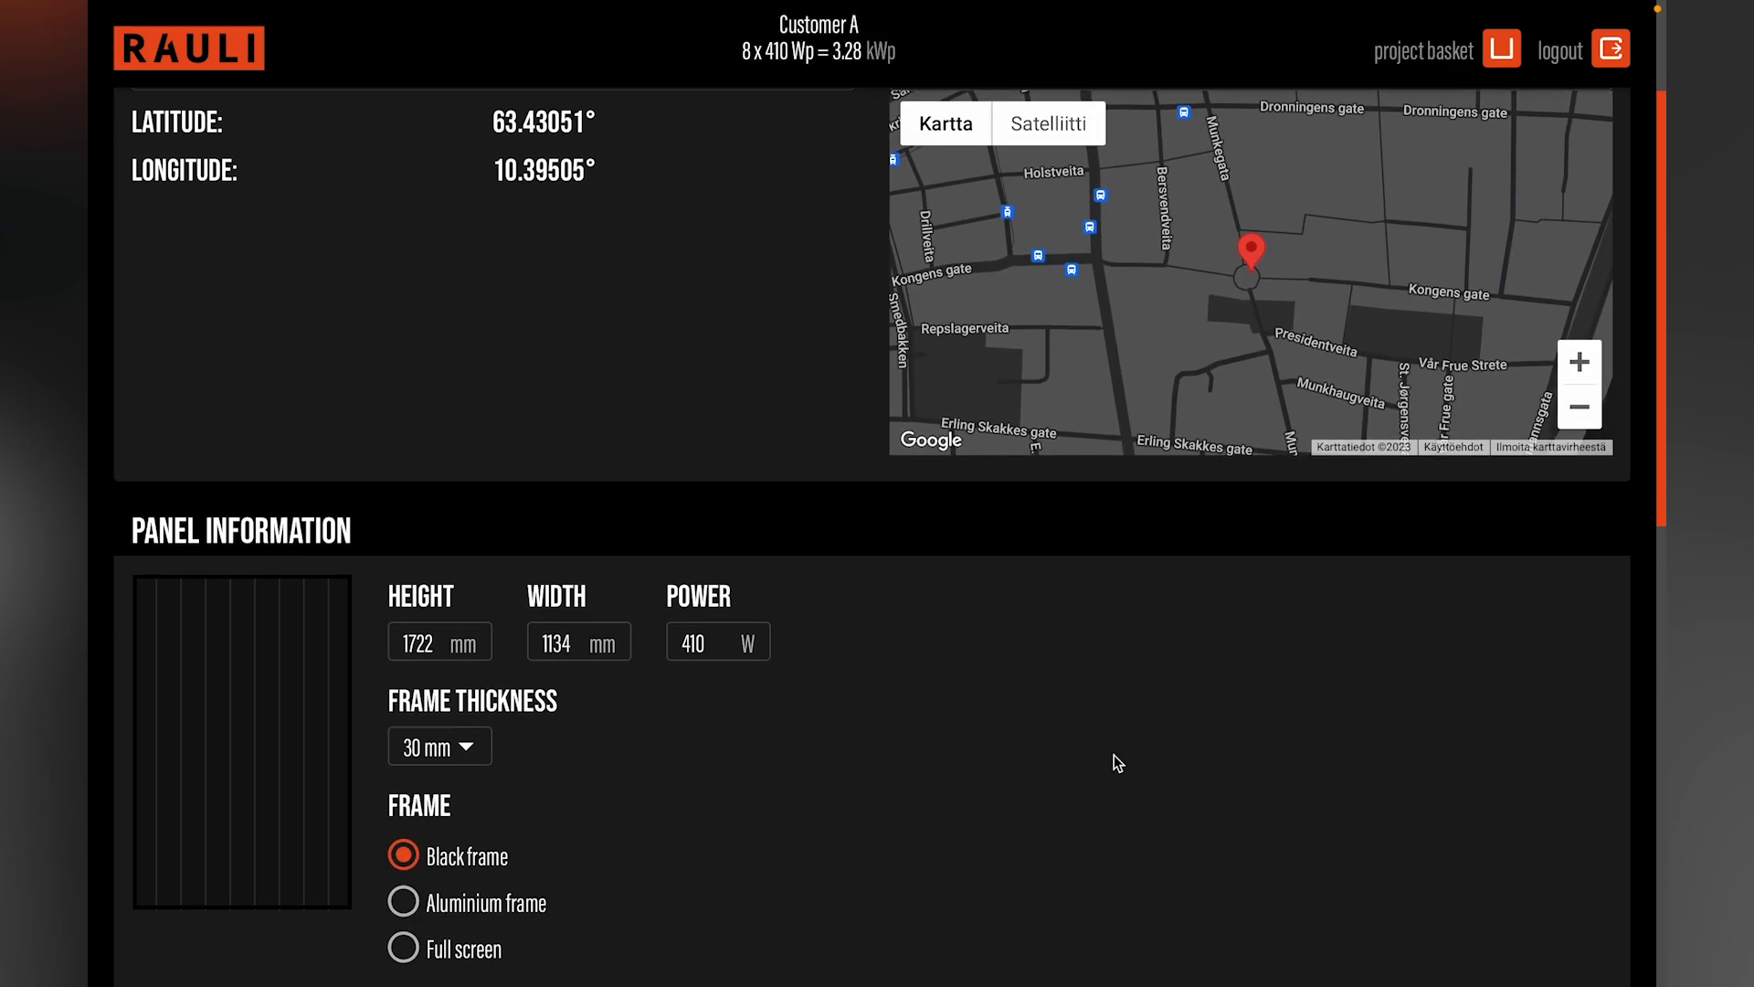
scroll(1115, 755, down, 1)
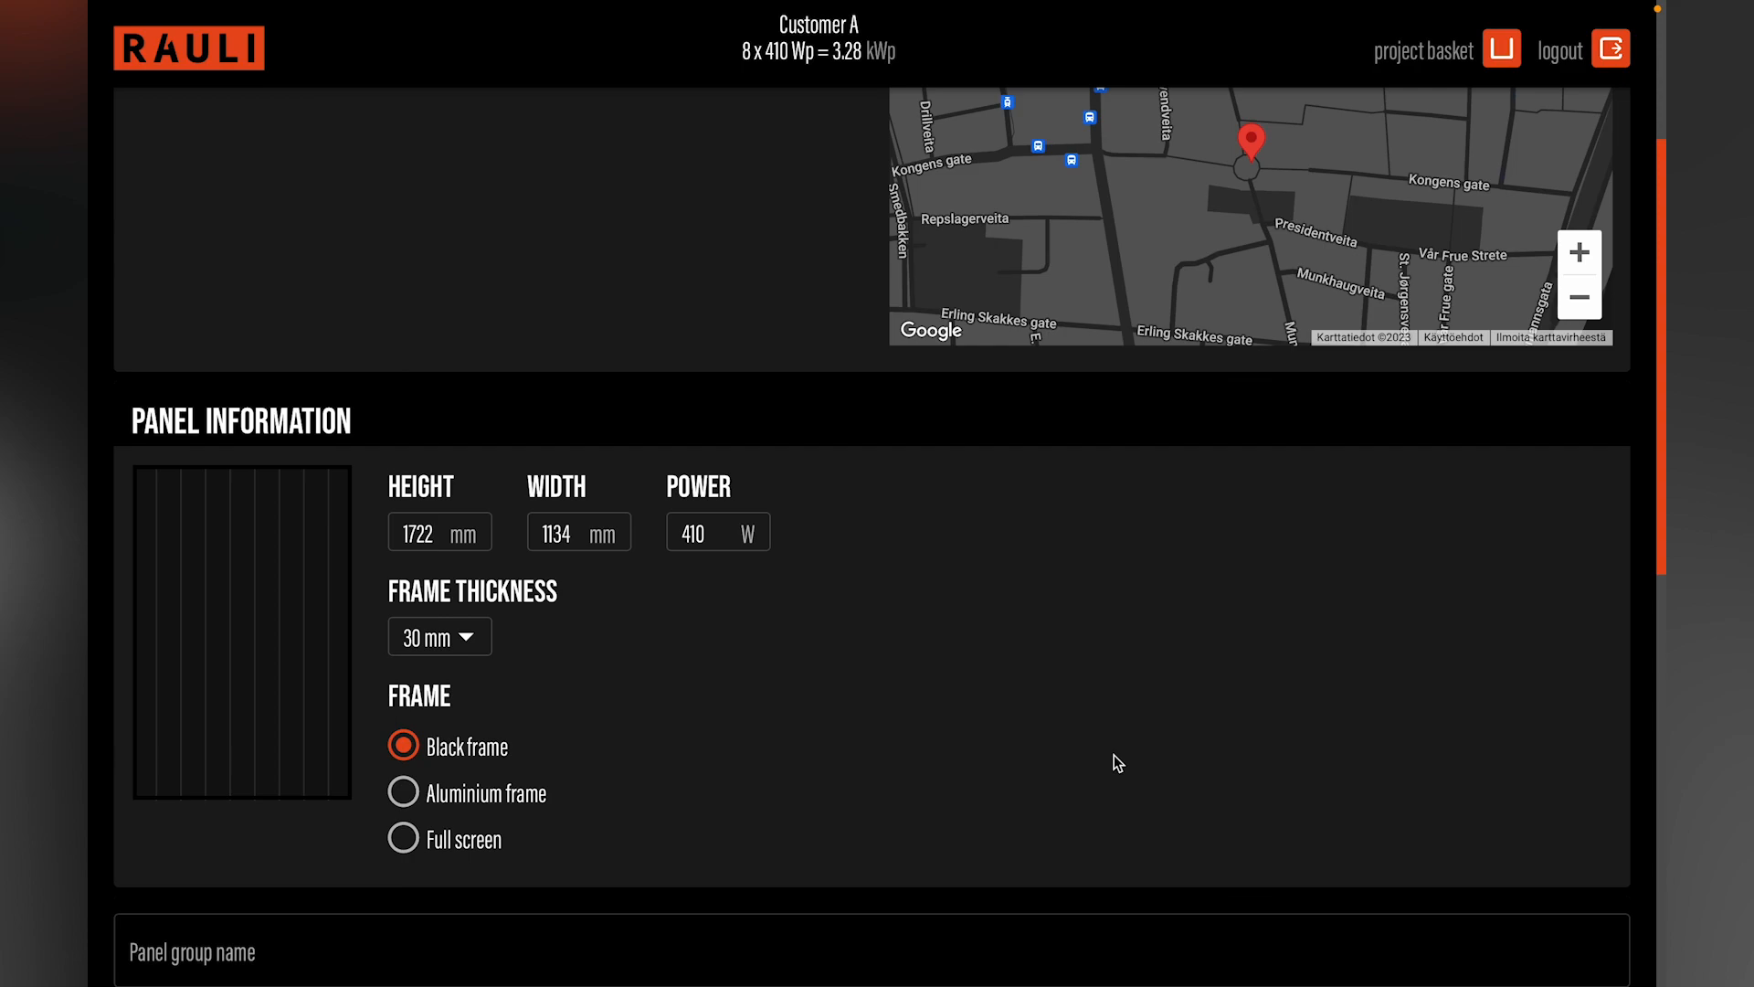
click(469, 637)
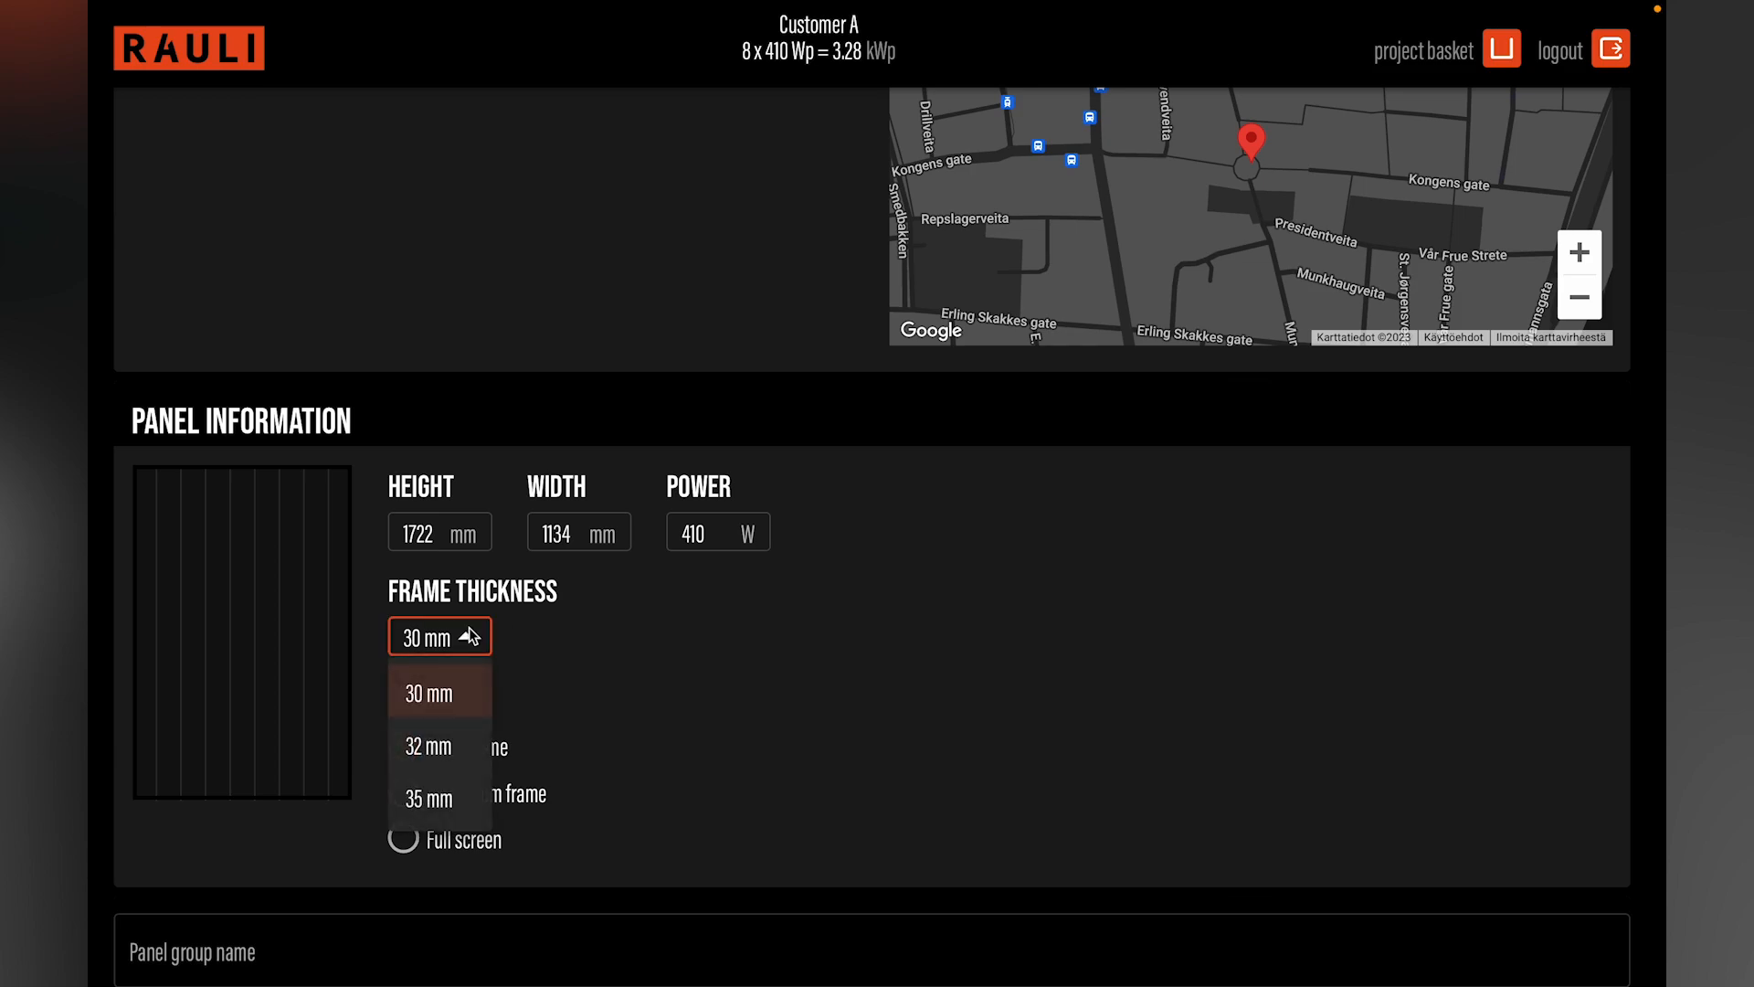
click(519, 651)
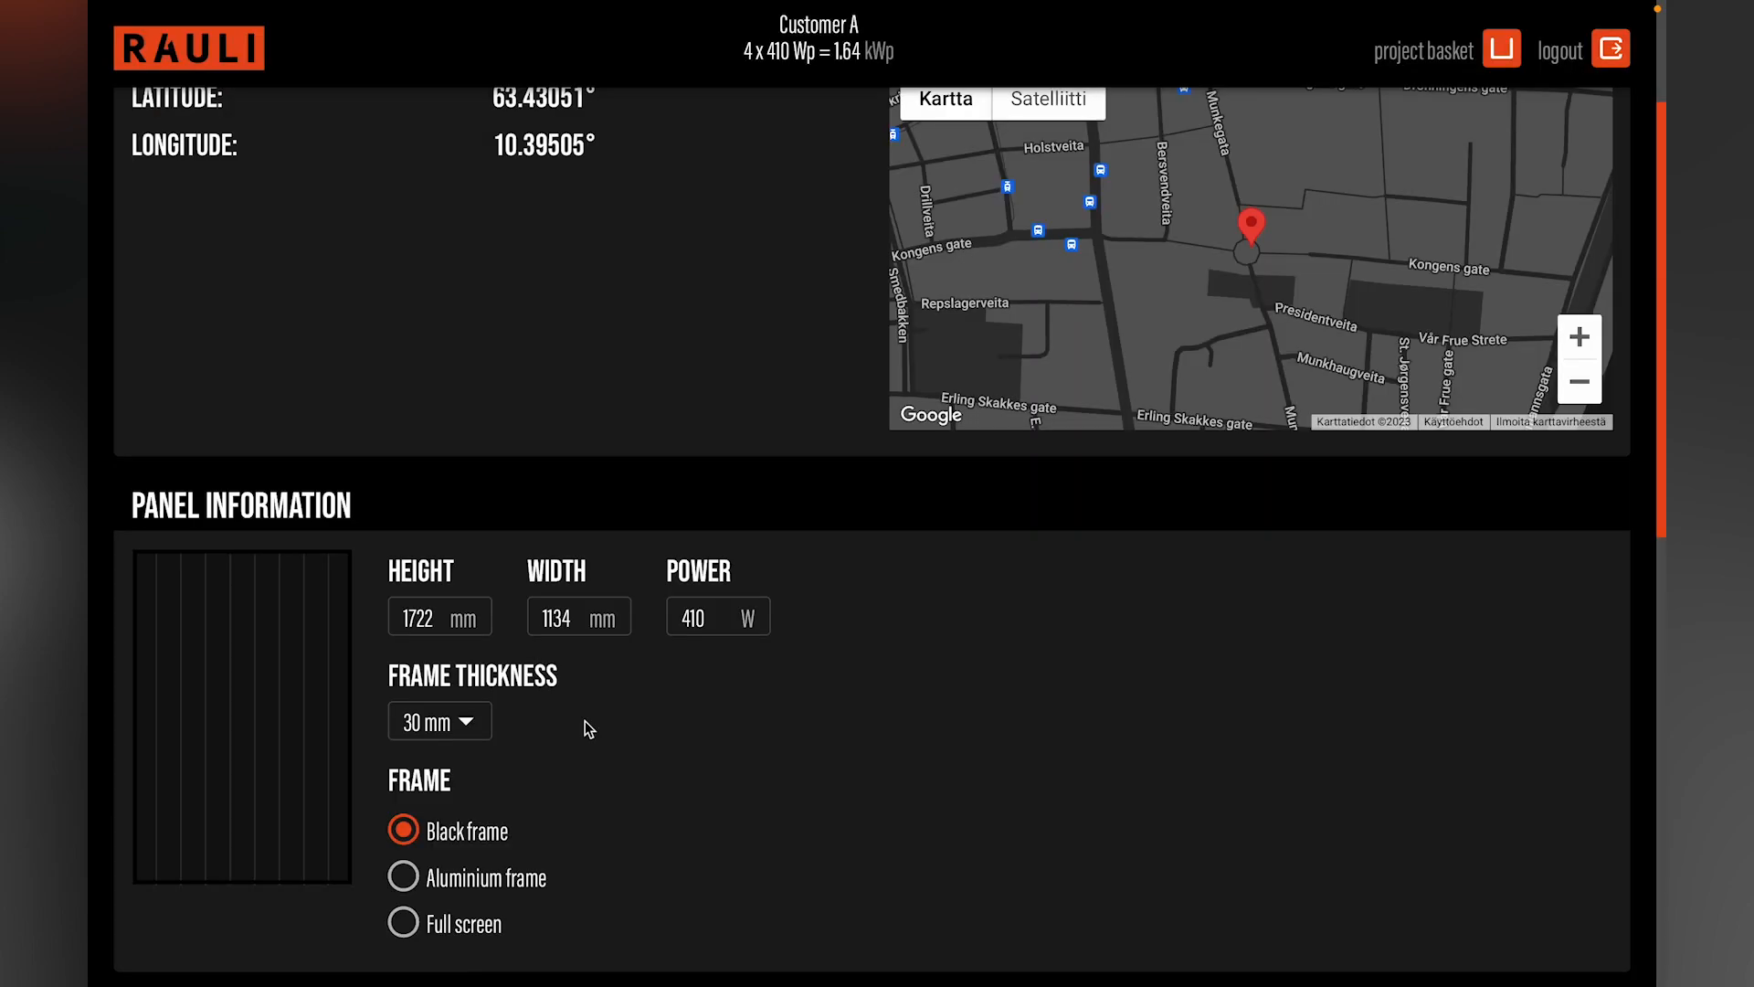
Step: Name the panel group Garage
scroll(589, 729, down, 2)
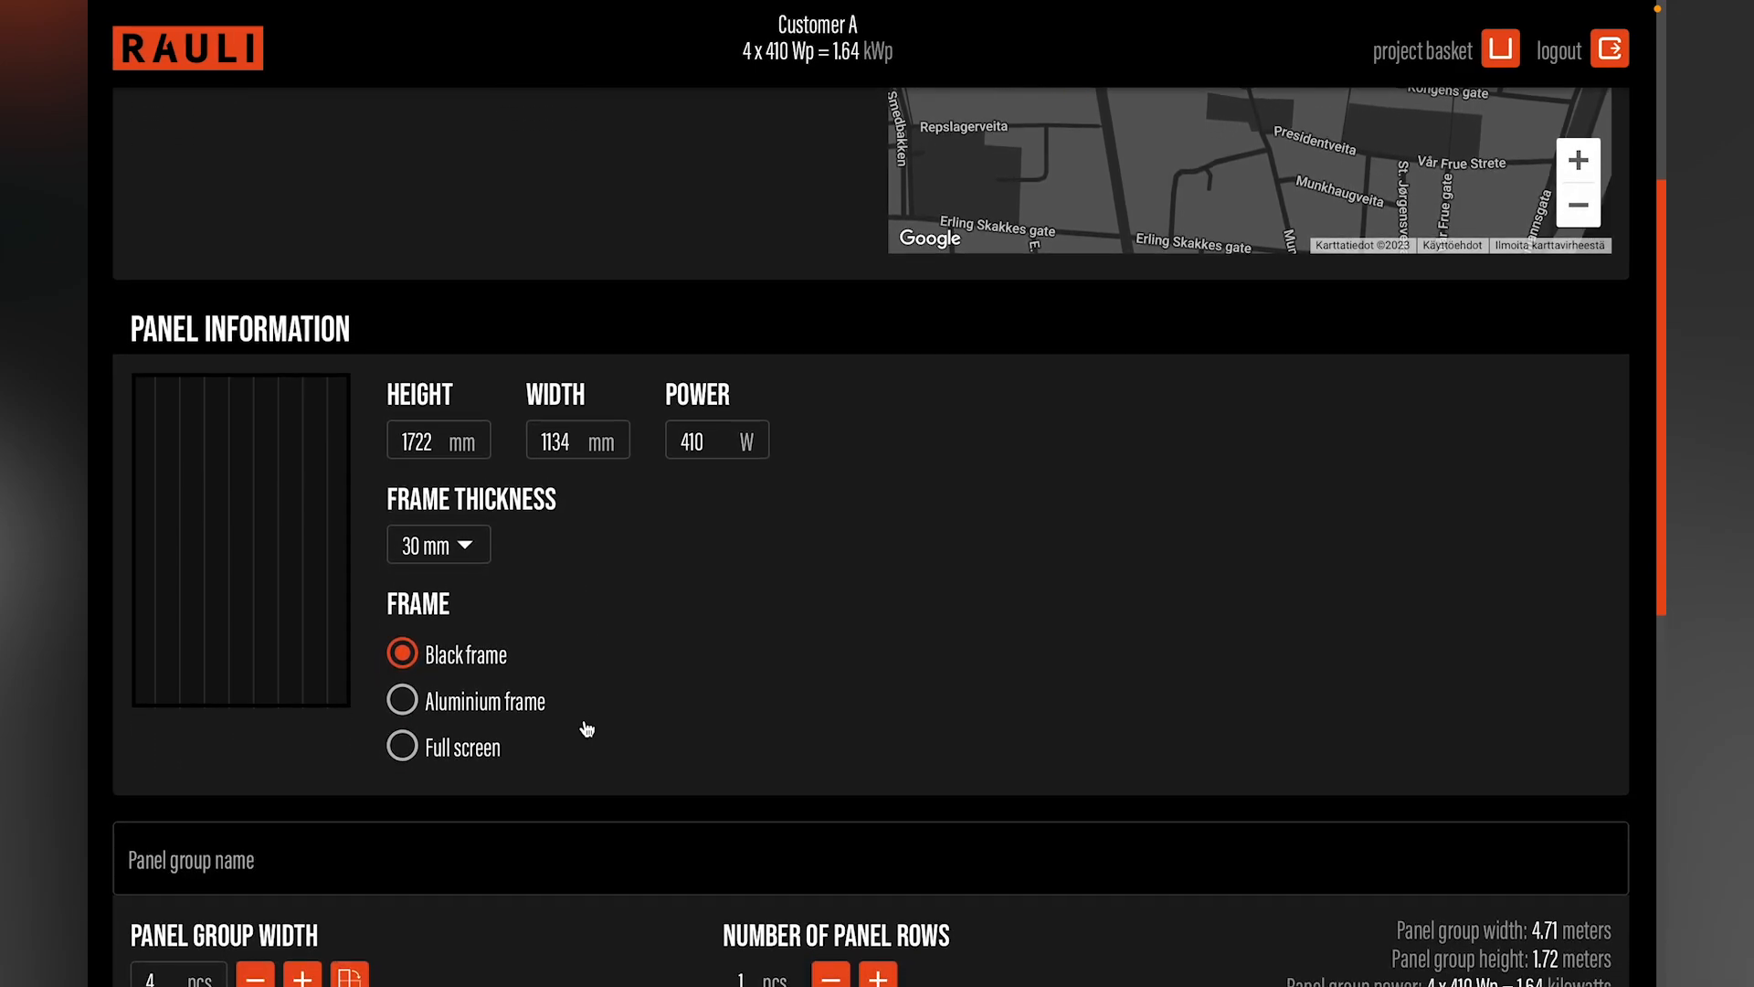
scroll(588, 728, down, 2)
click(585, 720)
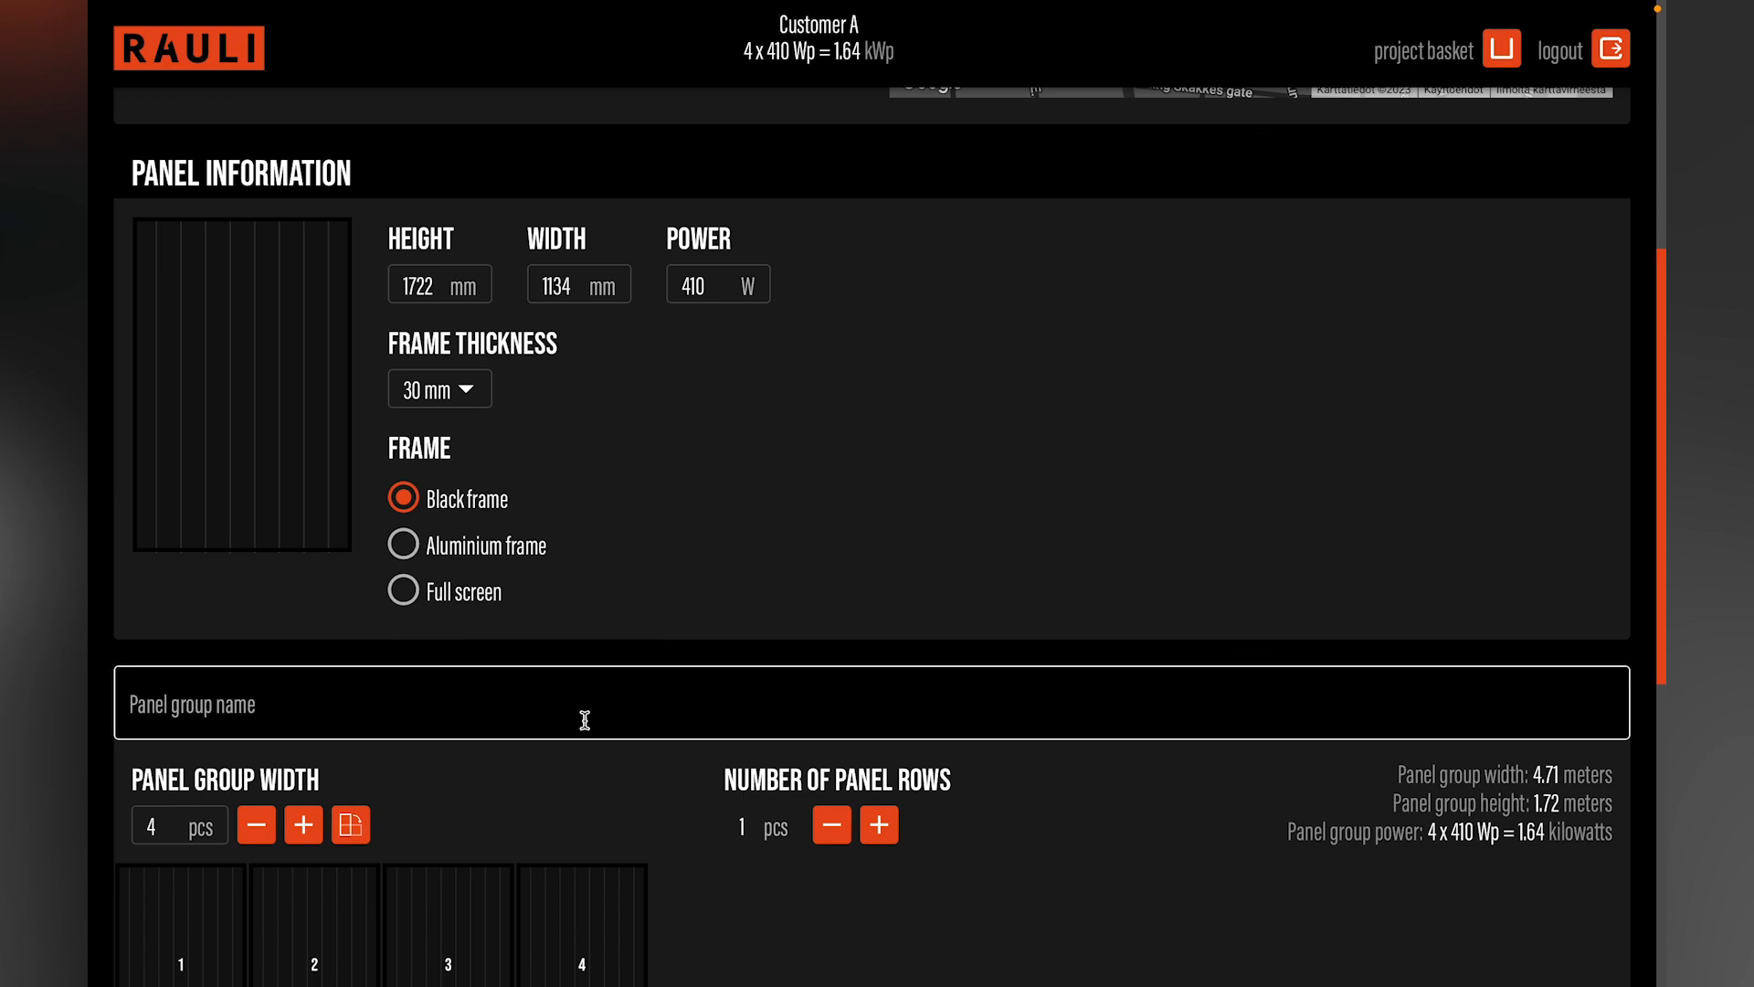
click(585, 720)
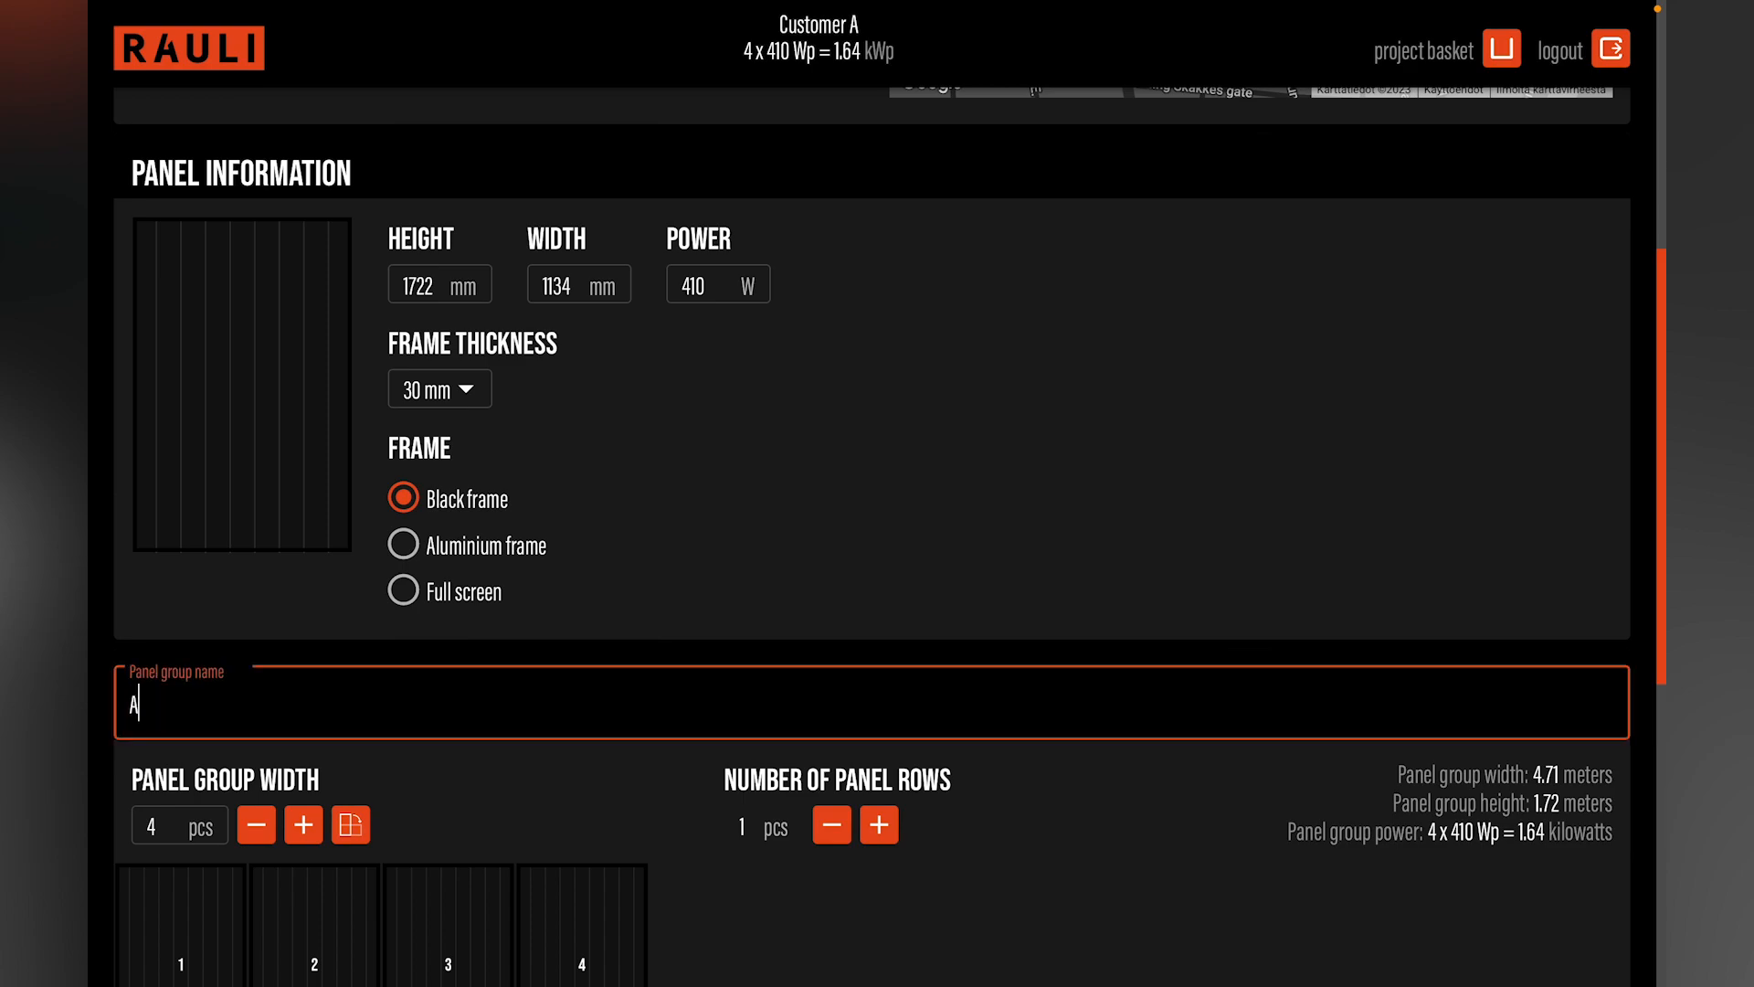
text(Garage)
Step: Try widening the panel group to 6 panels and, back at 4, turning the panels to landscape orientation
scroll(873, 526, down, 2)
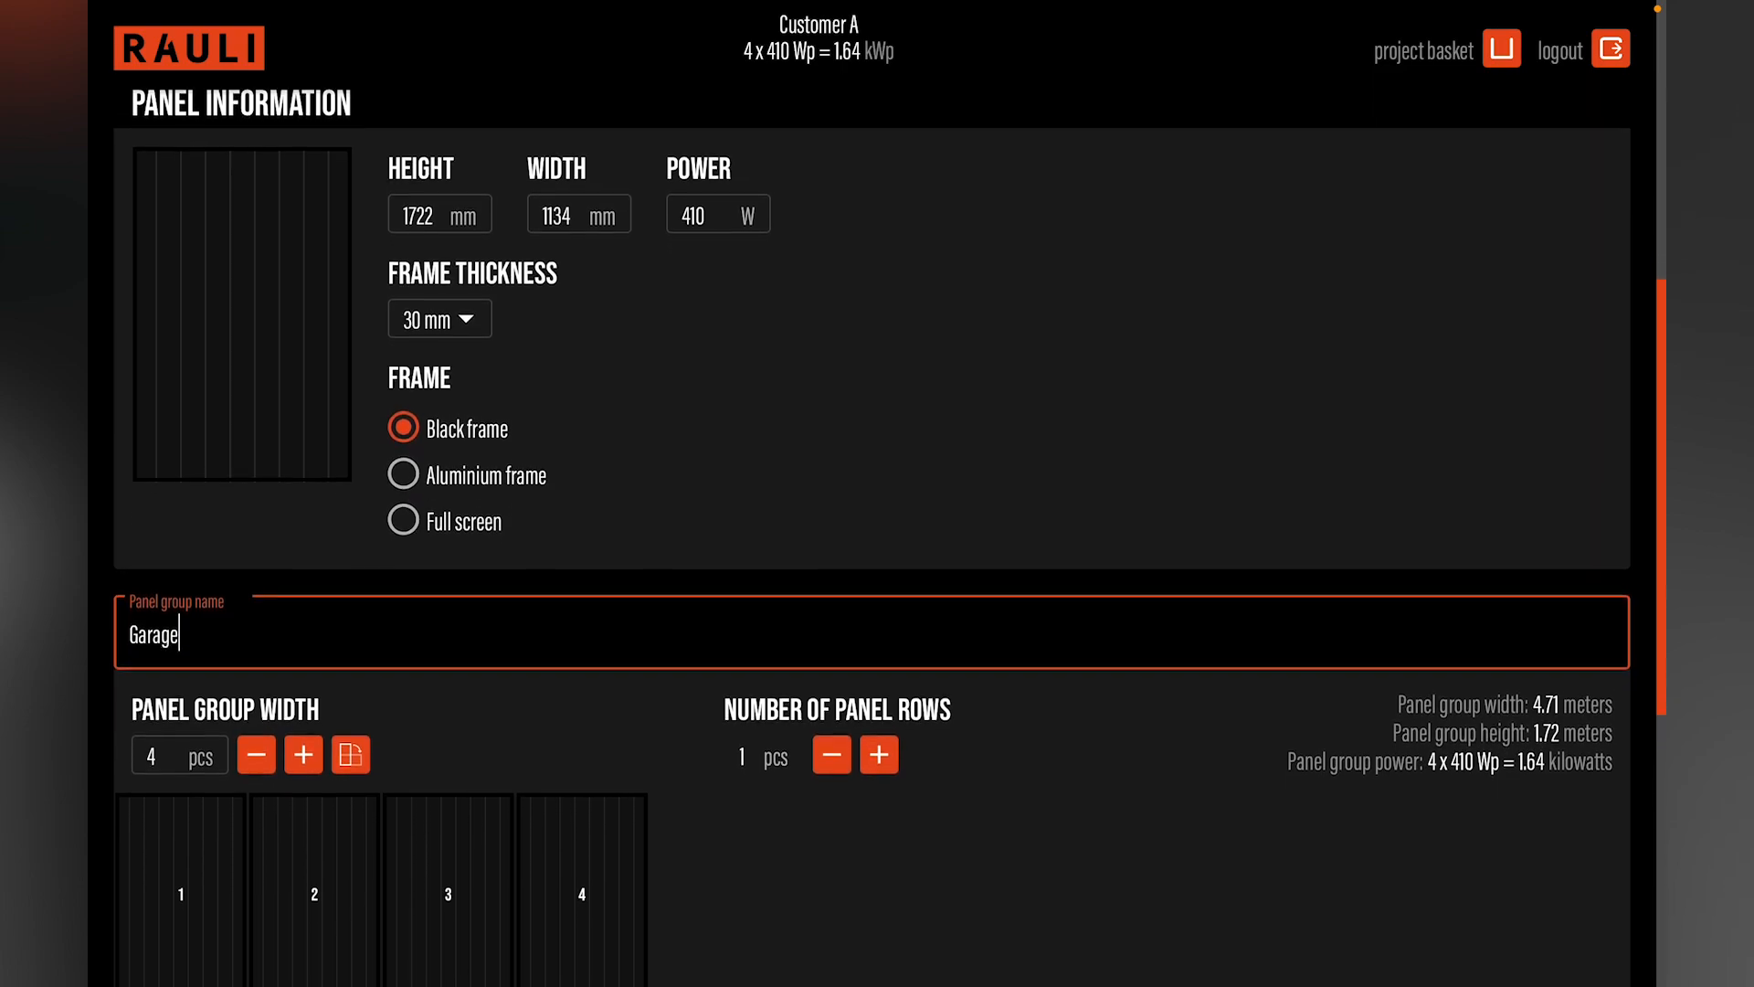
scroll(585, 720, down, 1)
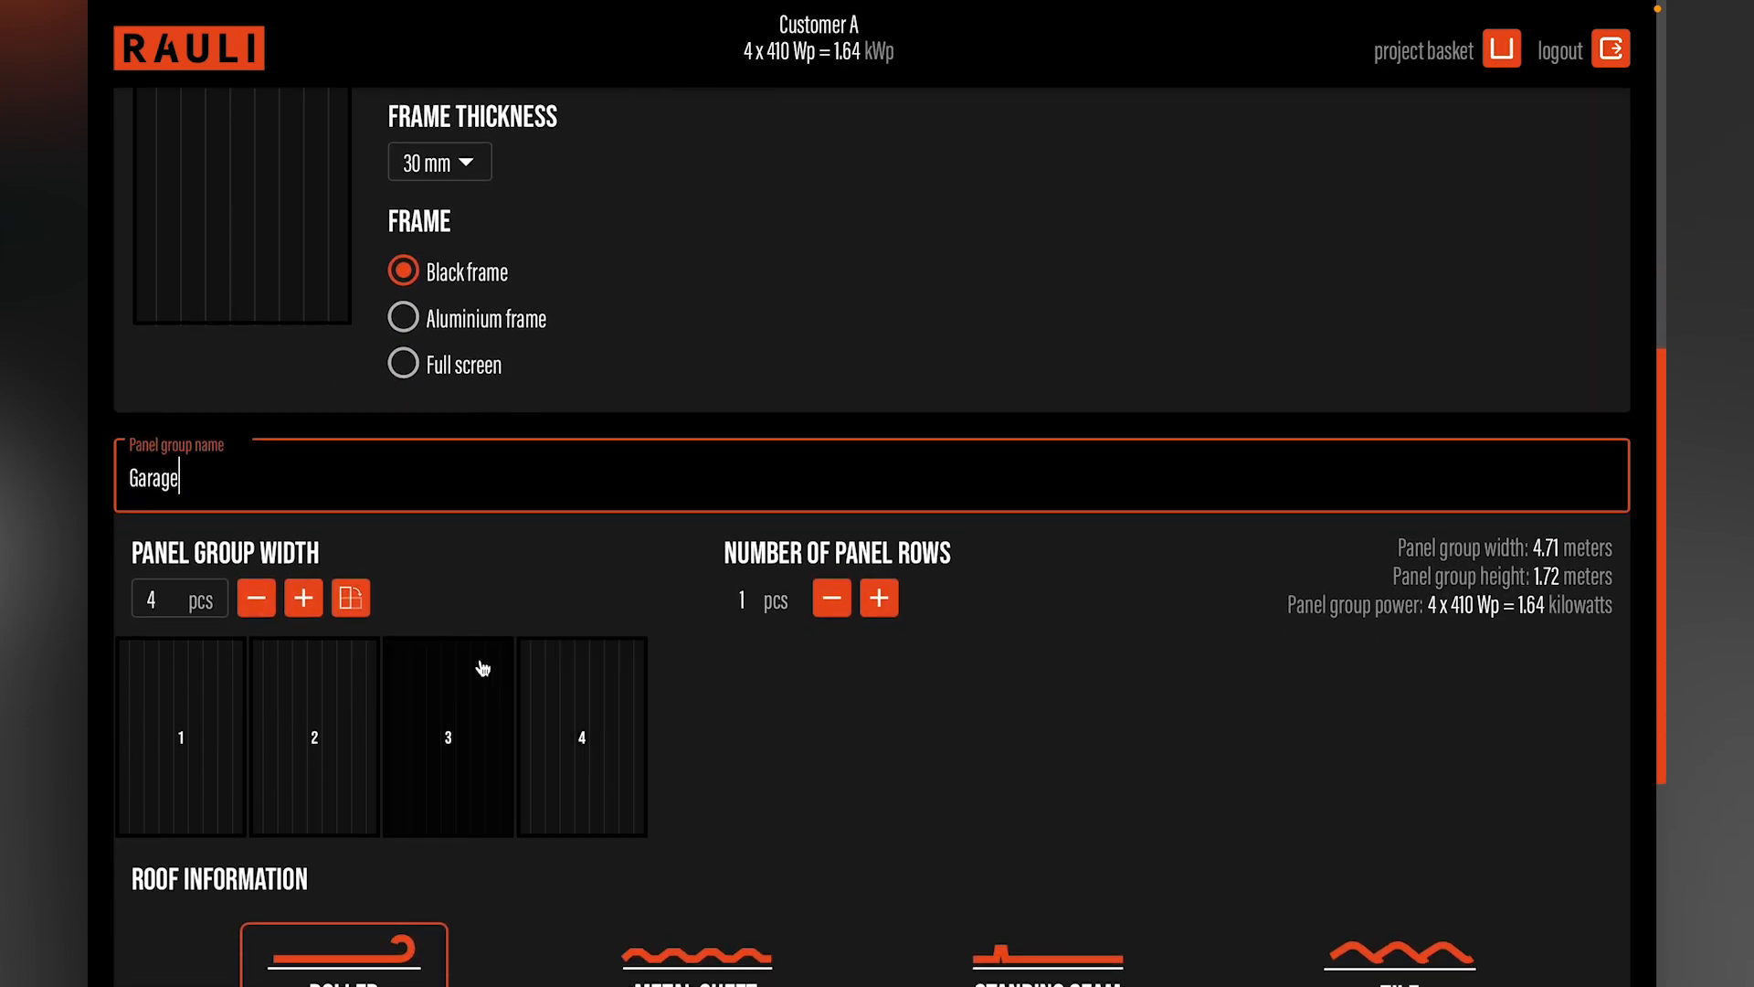
click(304, 599)
click(303, 598)
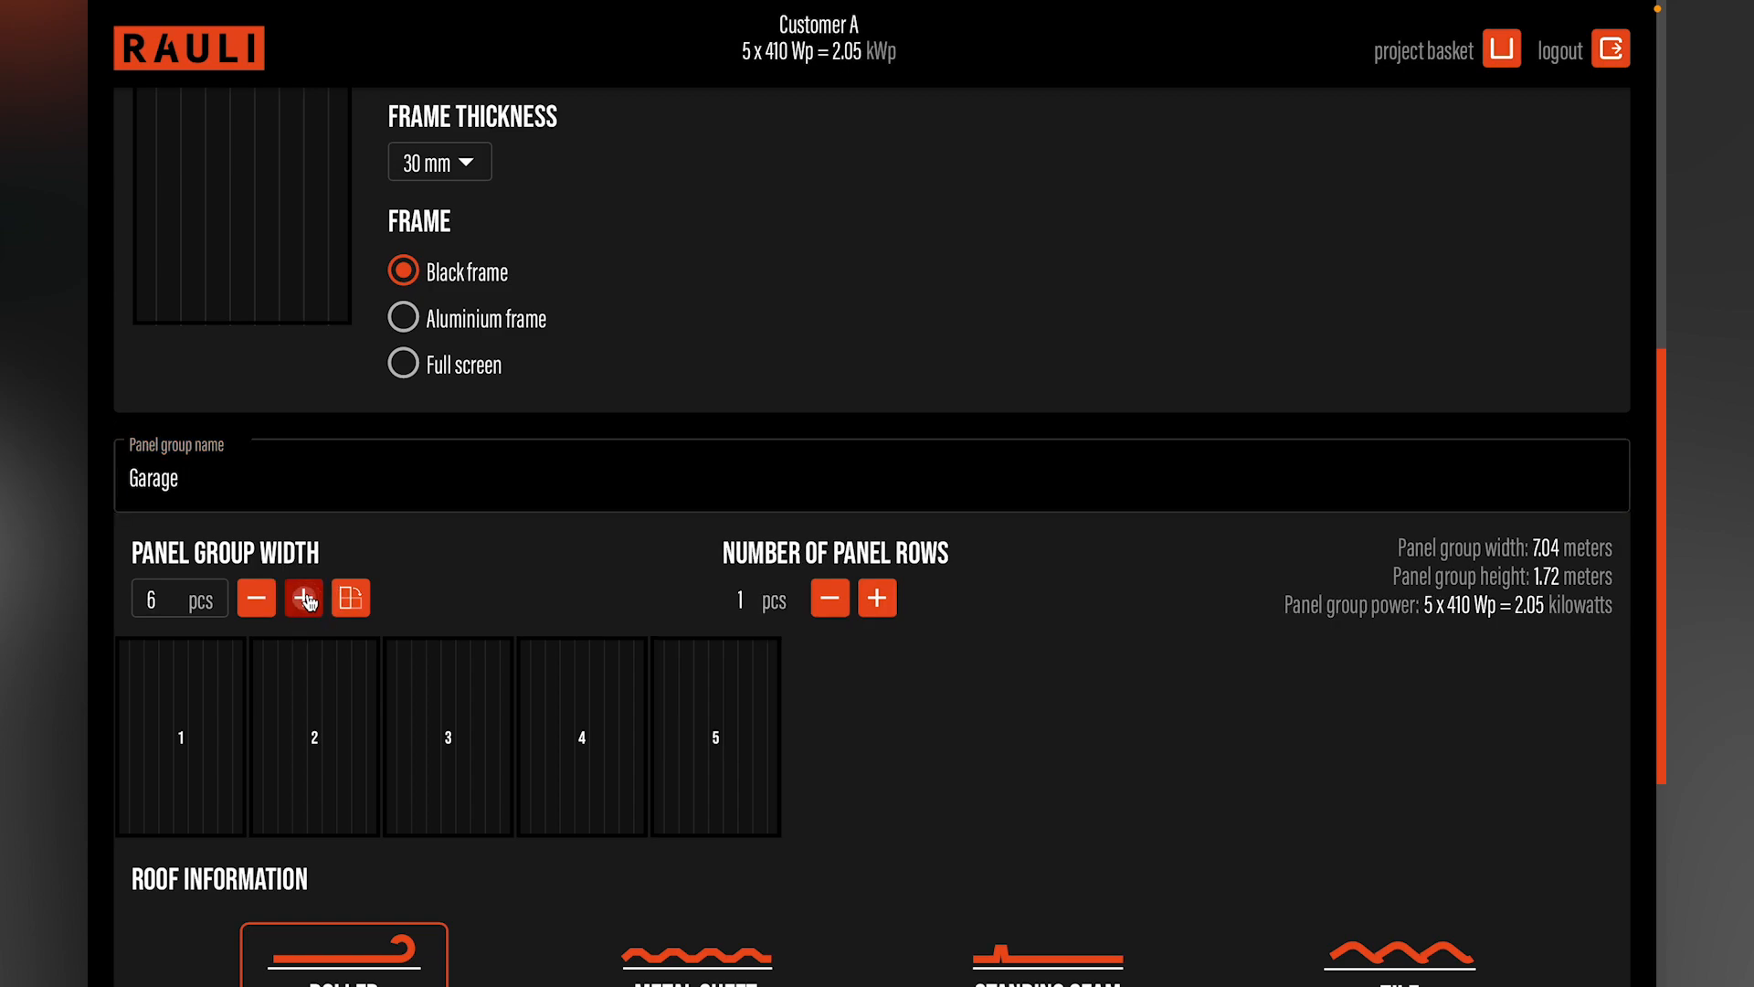
click(255, 600)
click(256, 600)
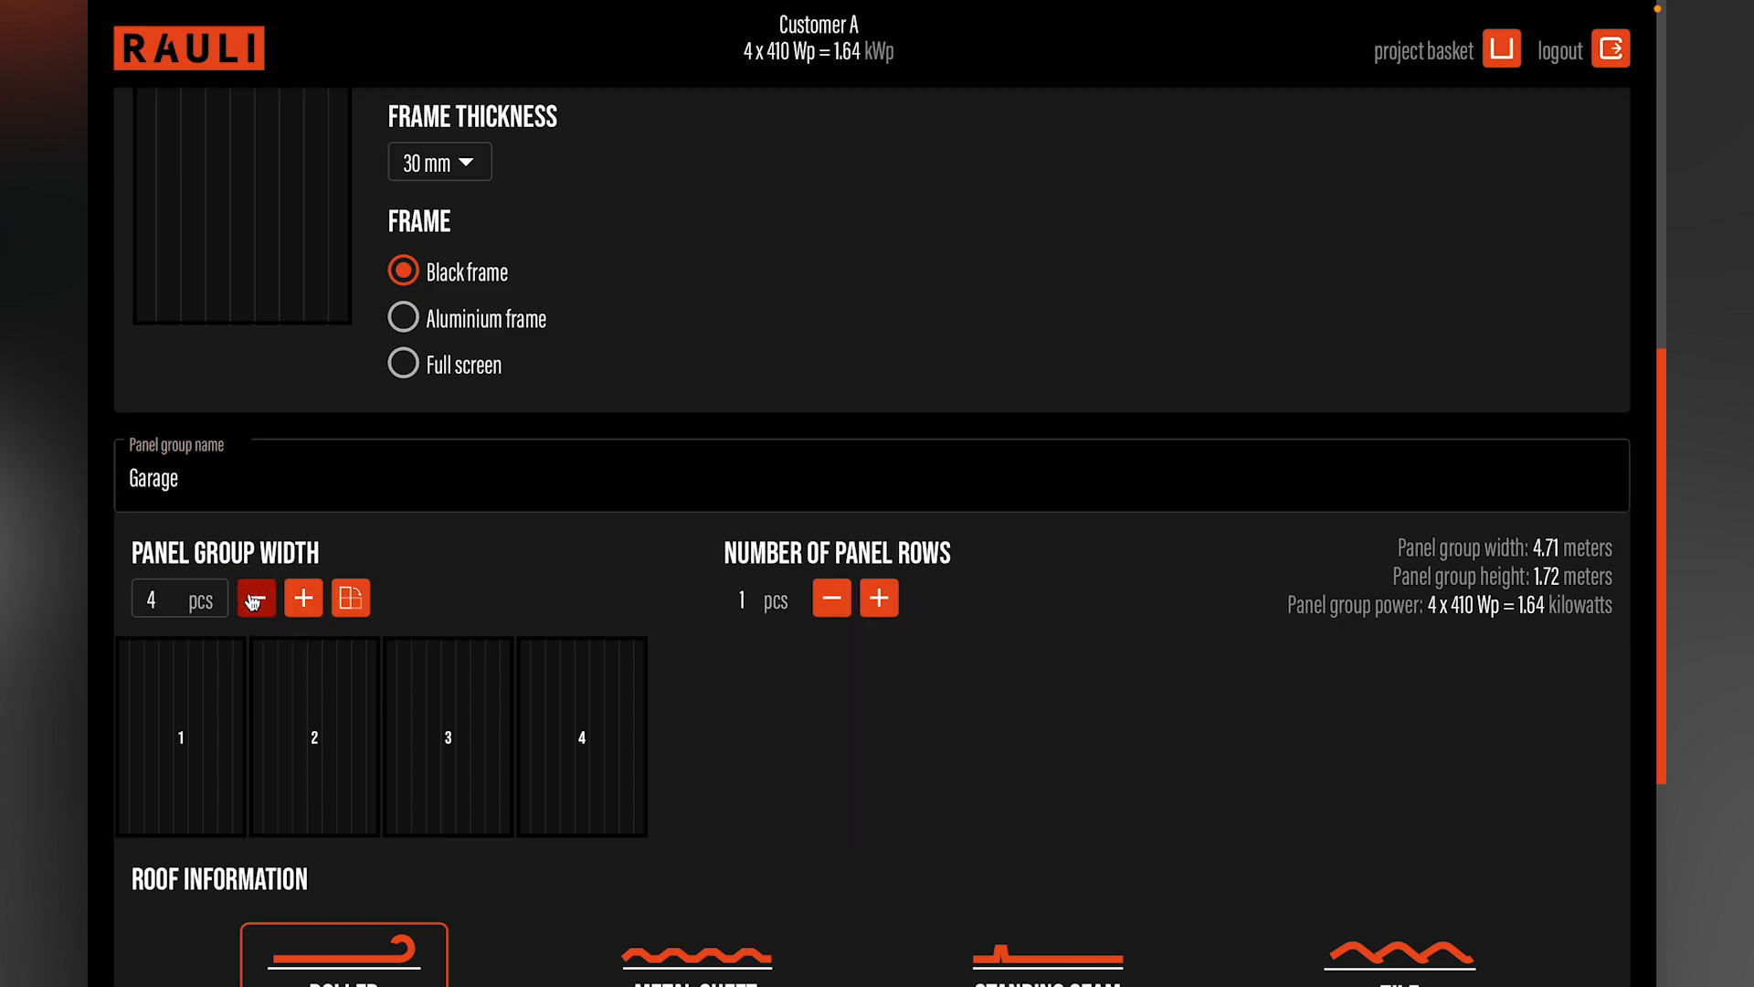
click(352, 603)
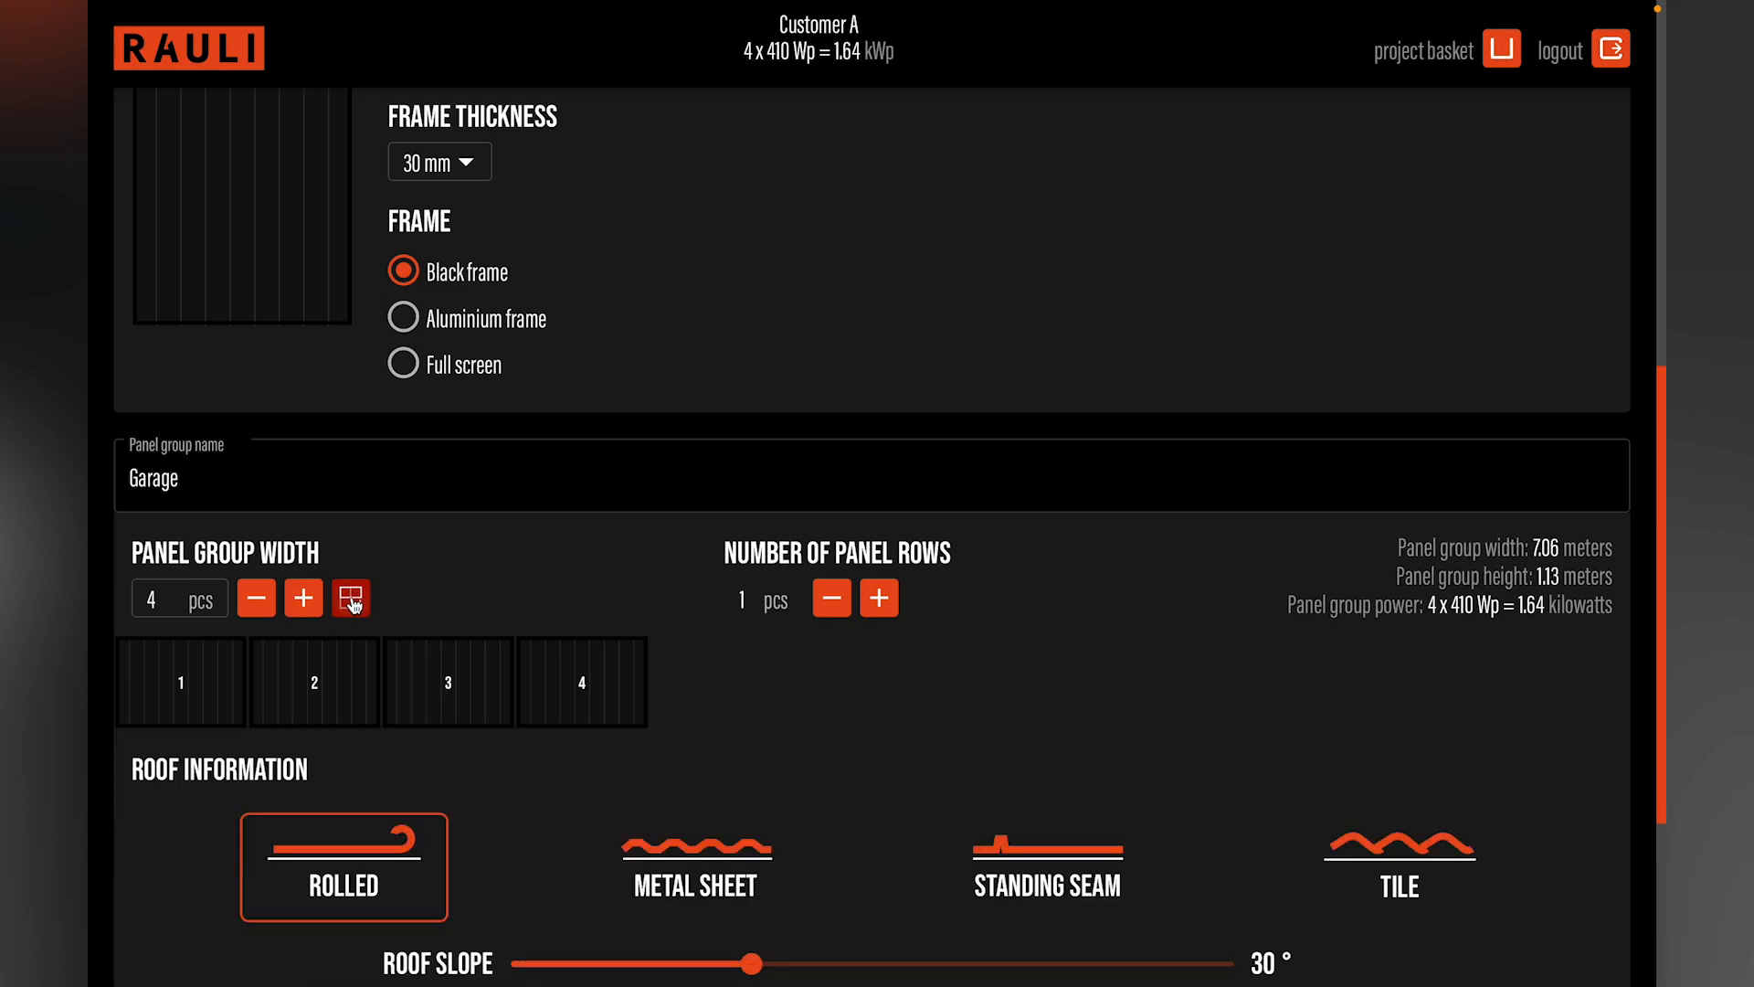
click(353, 602)
Step: Set the Garage panel group to 8 panels wide and 2 panel rows
click(305, 603)
click(305, 603)
click(305, 603)
click(304, 603)
click(877, 600)
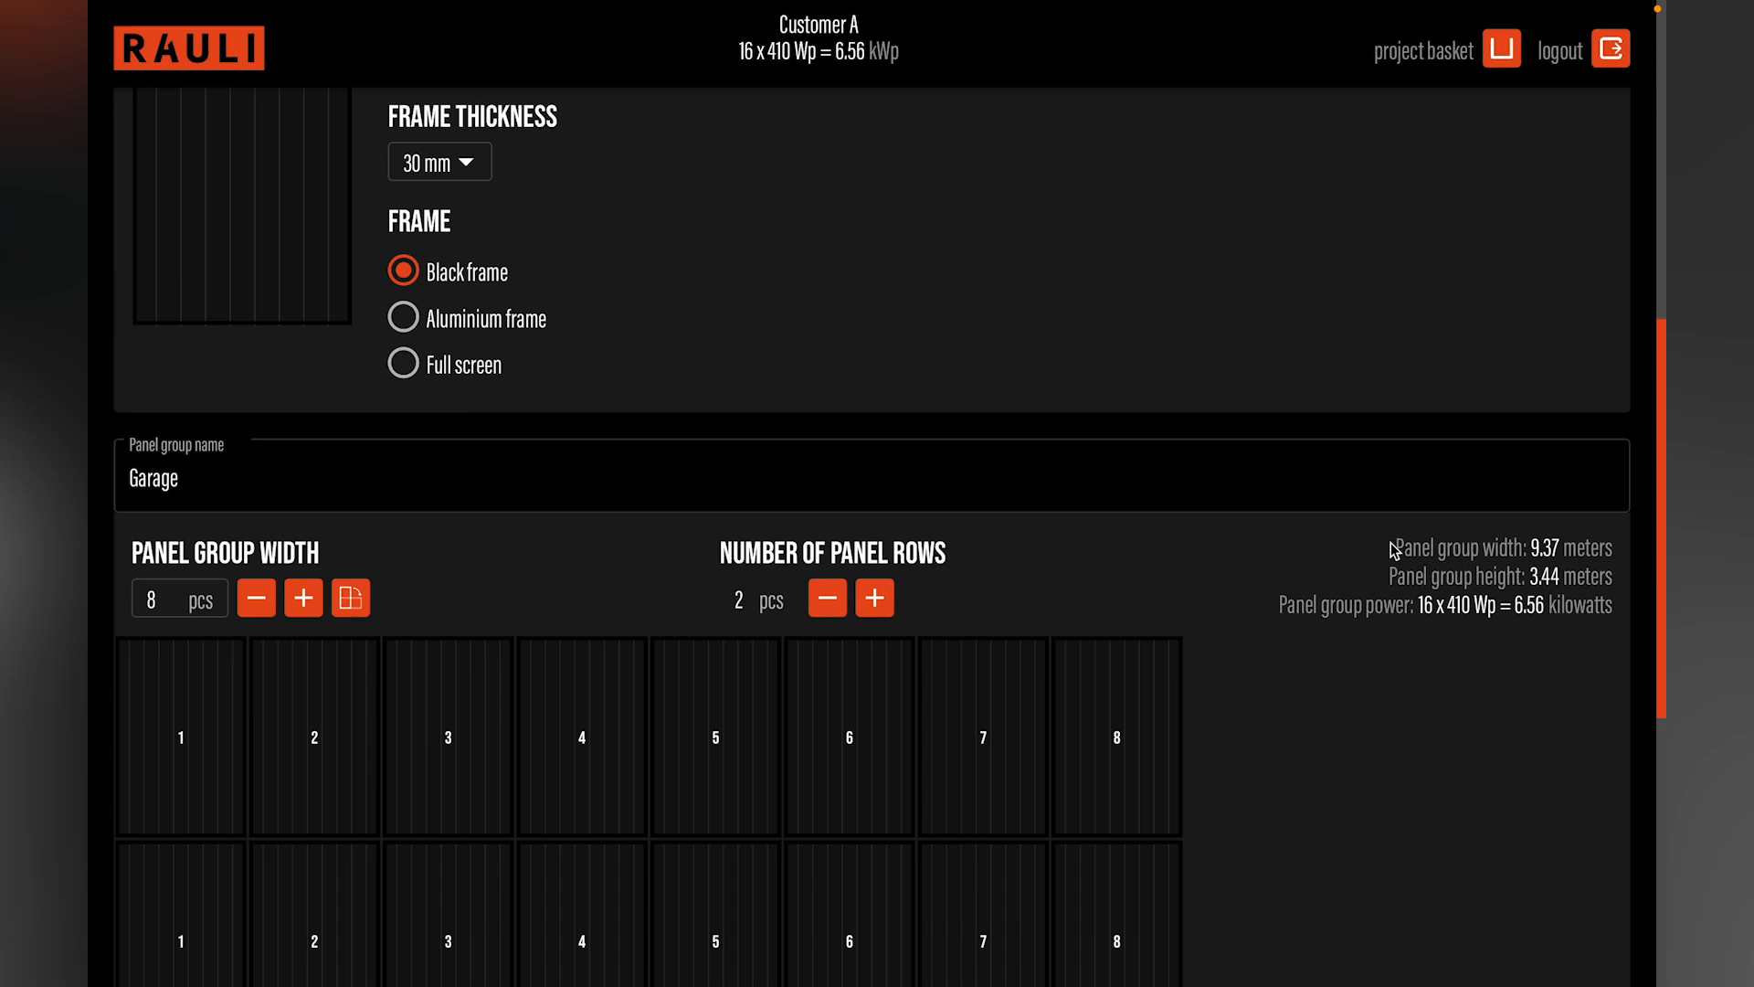
Step: Try removing panels 2 and 3 from the upper row and panel 7 from the lower row, restoring each one
scroll(1394, 548, down, 2)
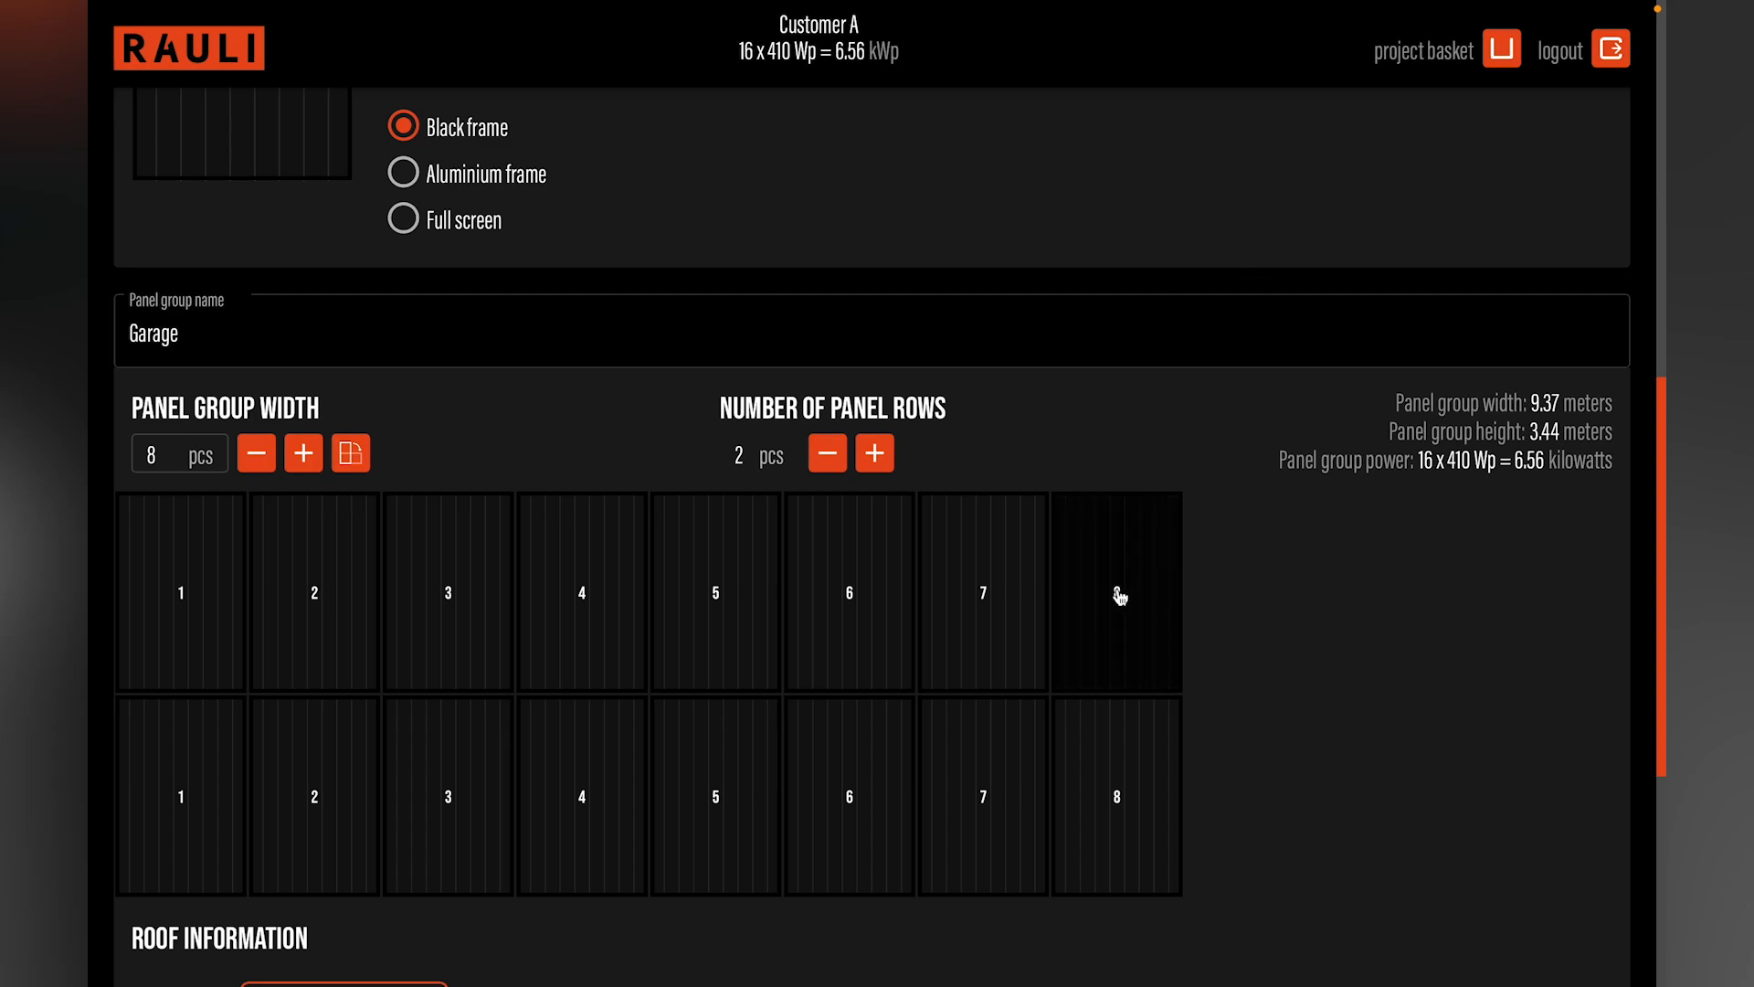
click(444, 577)
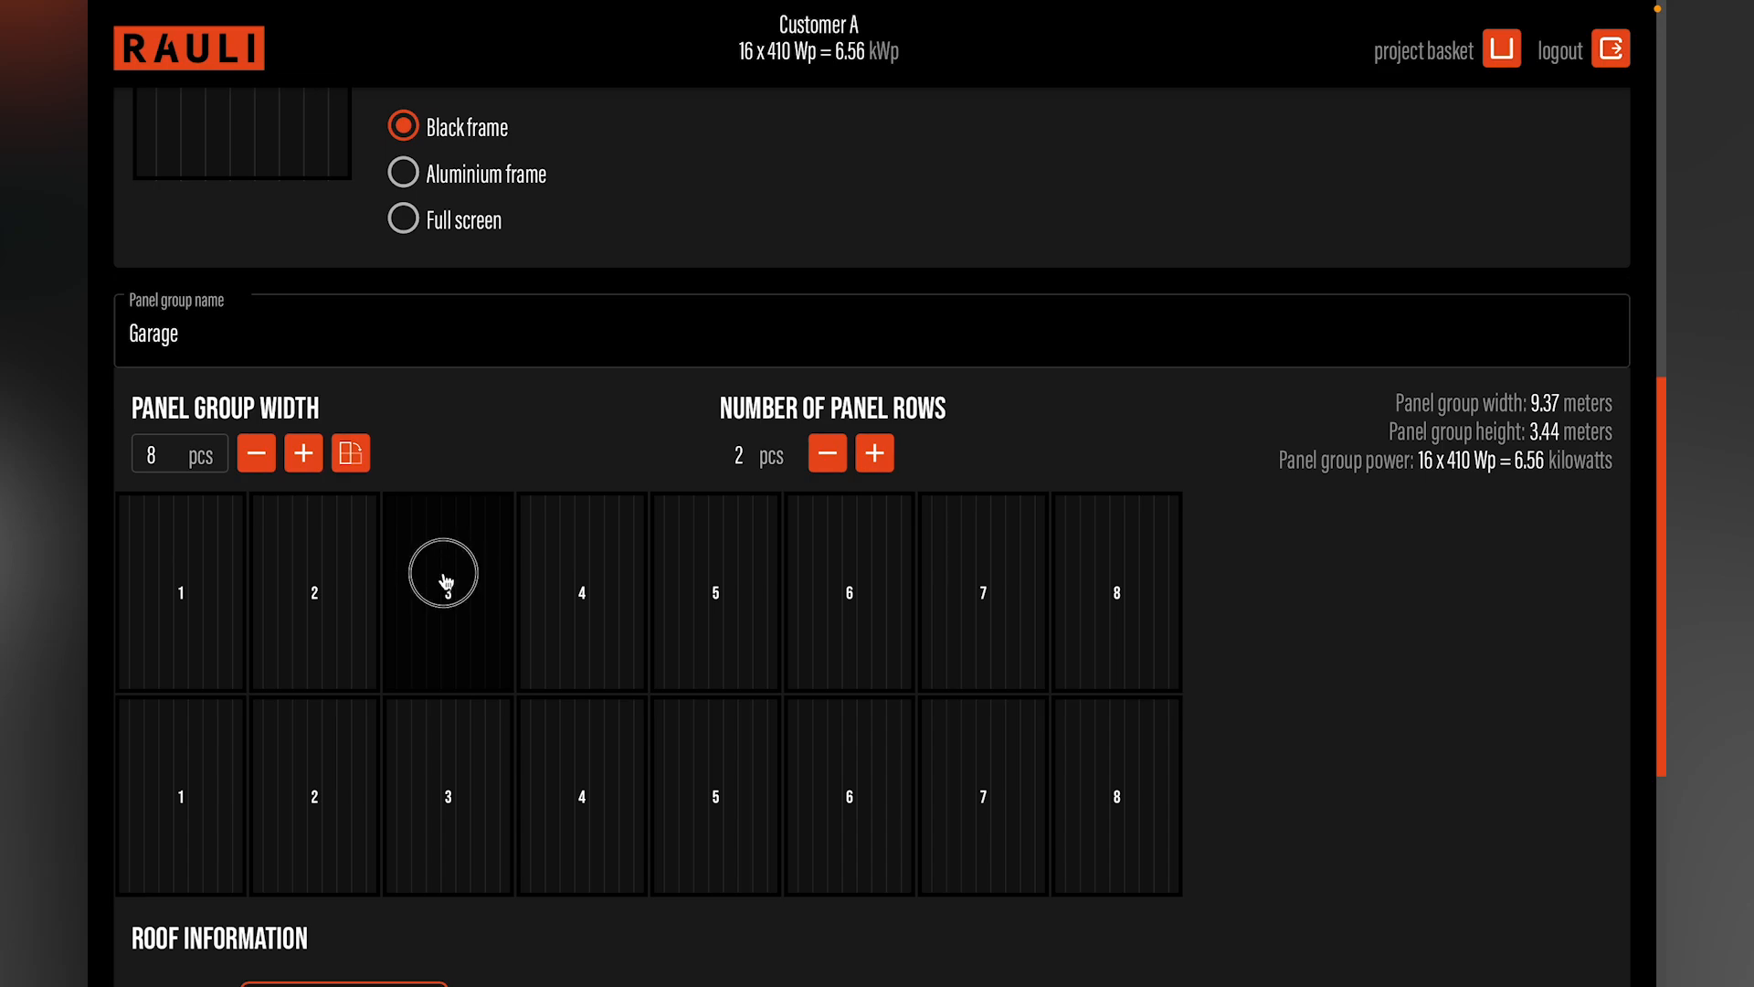
click(345, 594)
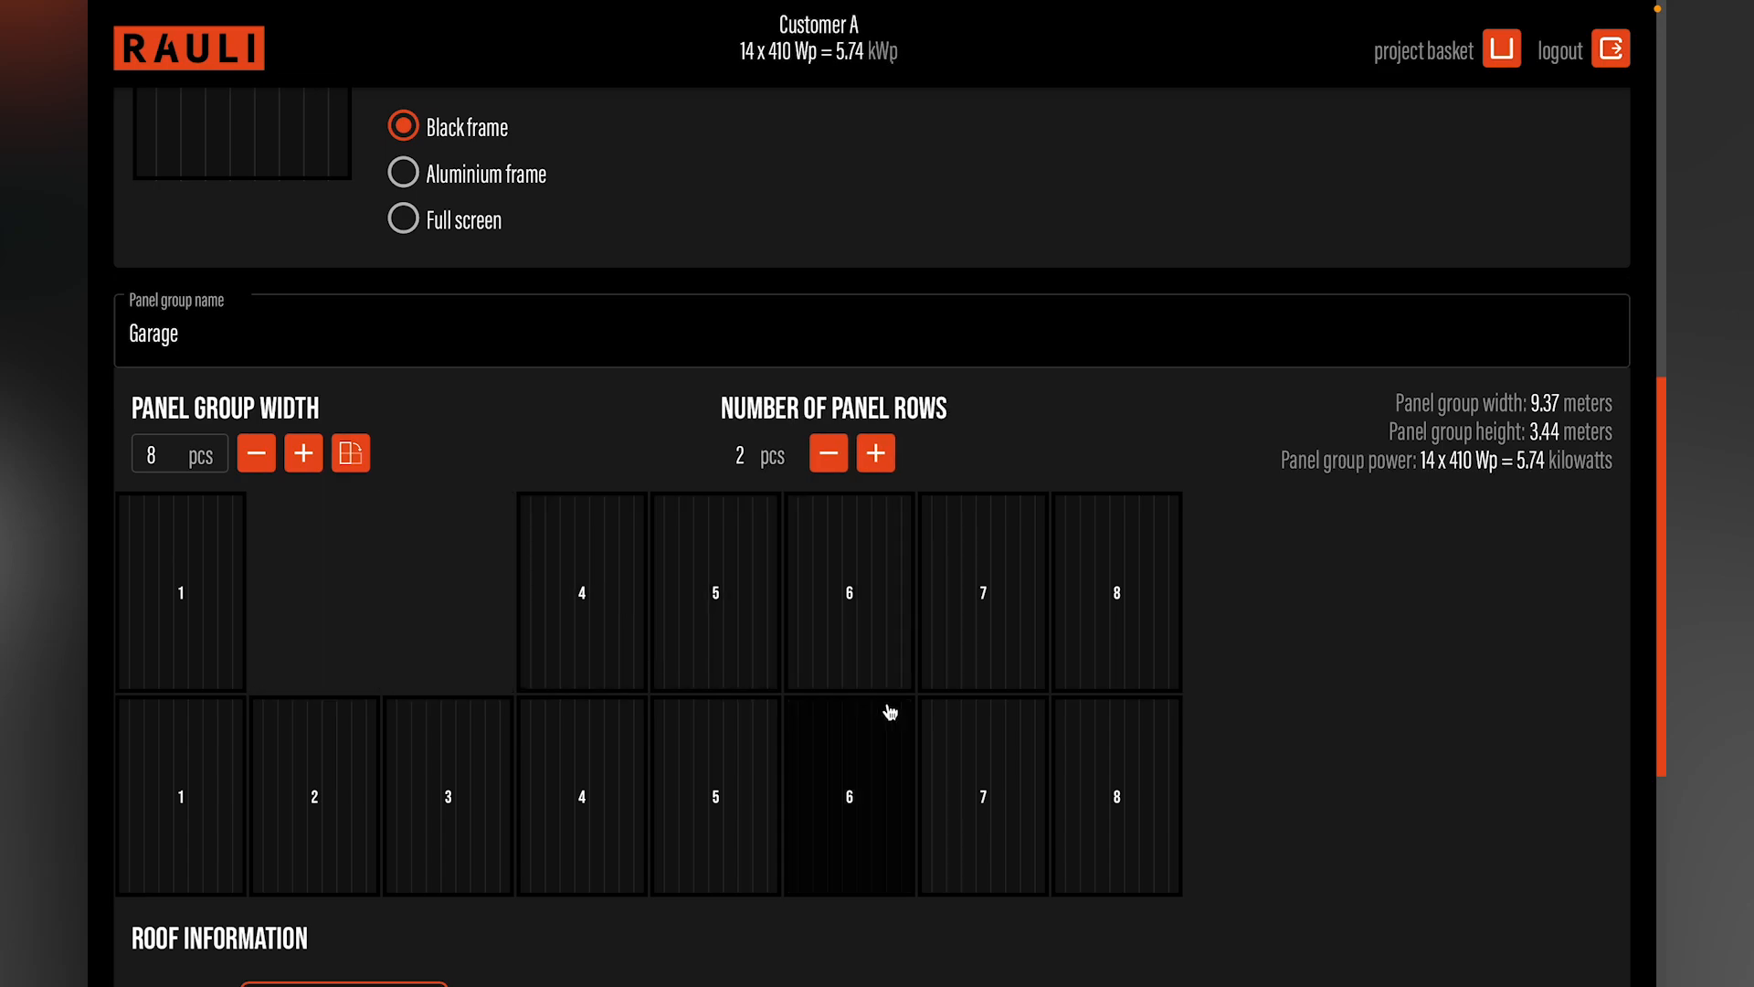
click(950, 775)
click(1006, 768)
click(466, 653)
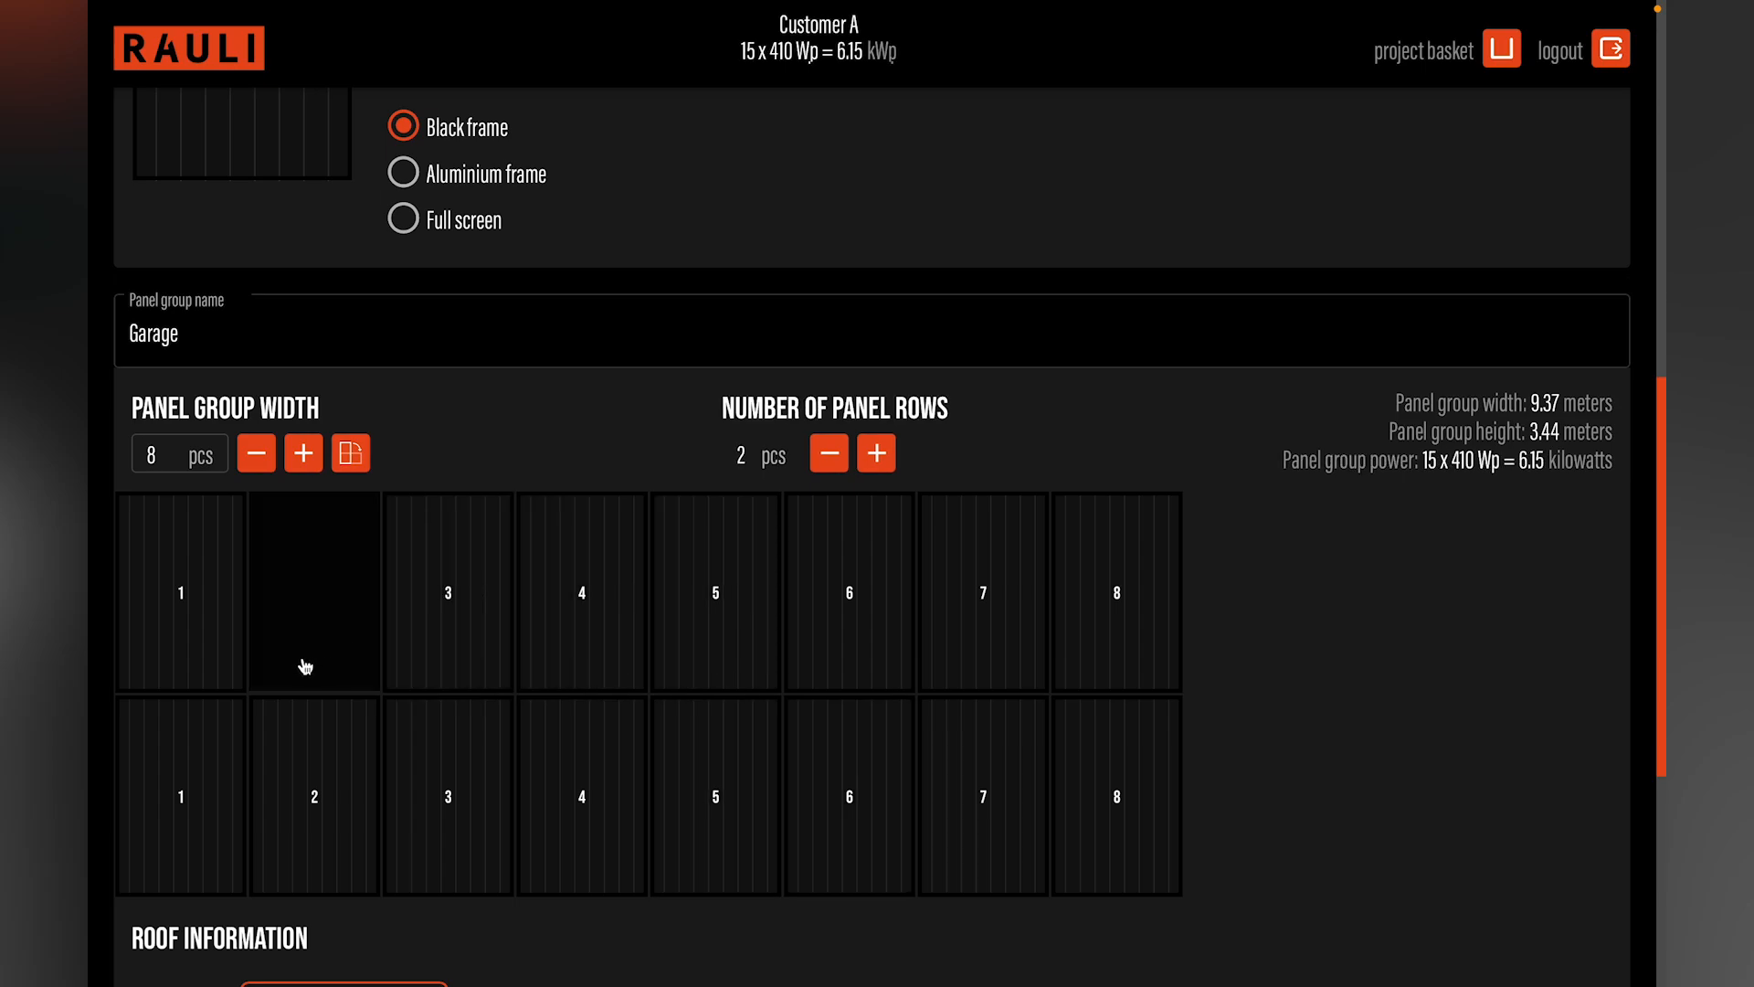
click(304, 660)
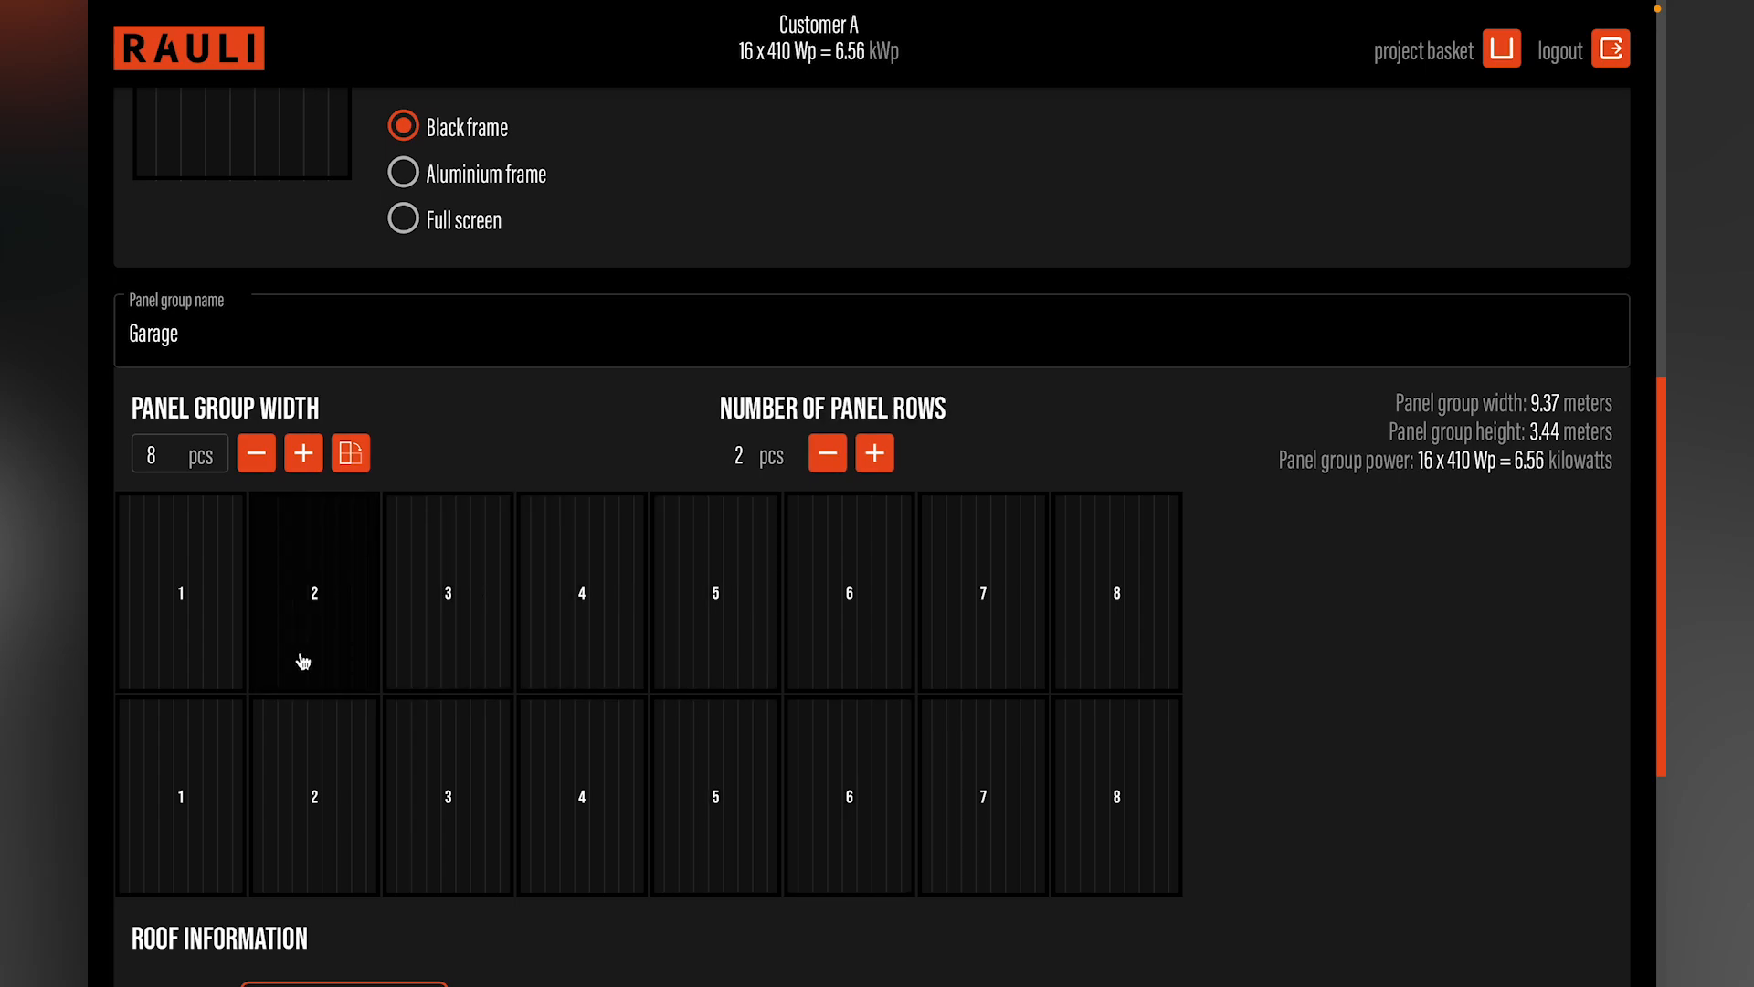
Step: Select Tile as the roof type for the Garage group and calculate the bracket spacing
scroll(464, 650, down, 3)
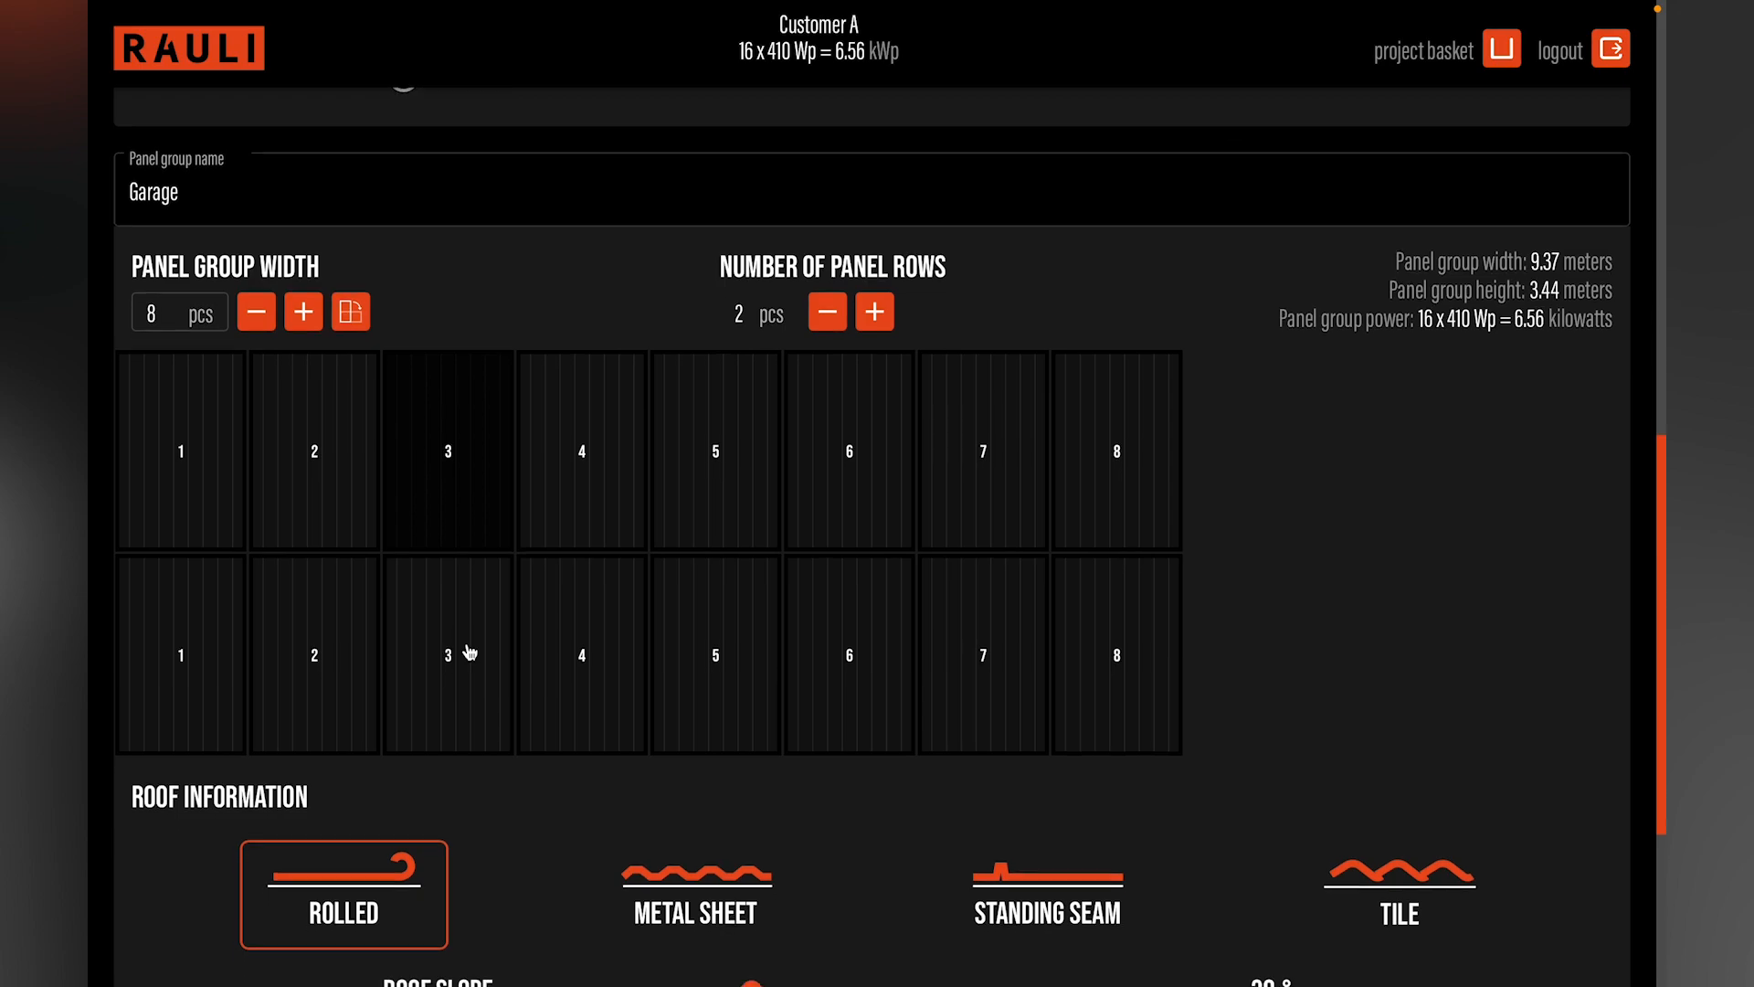
scroll(469, 651, down, 4)
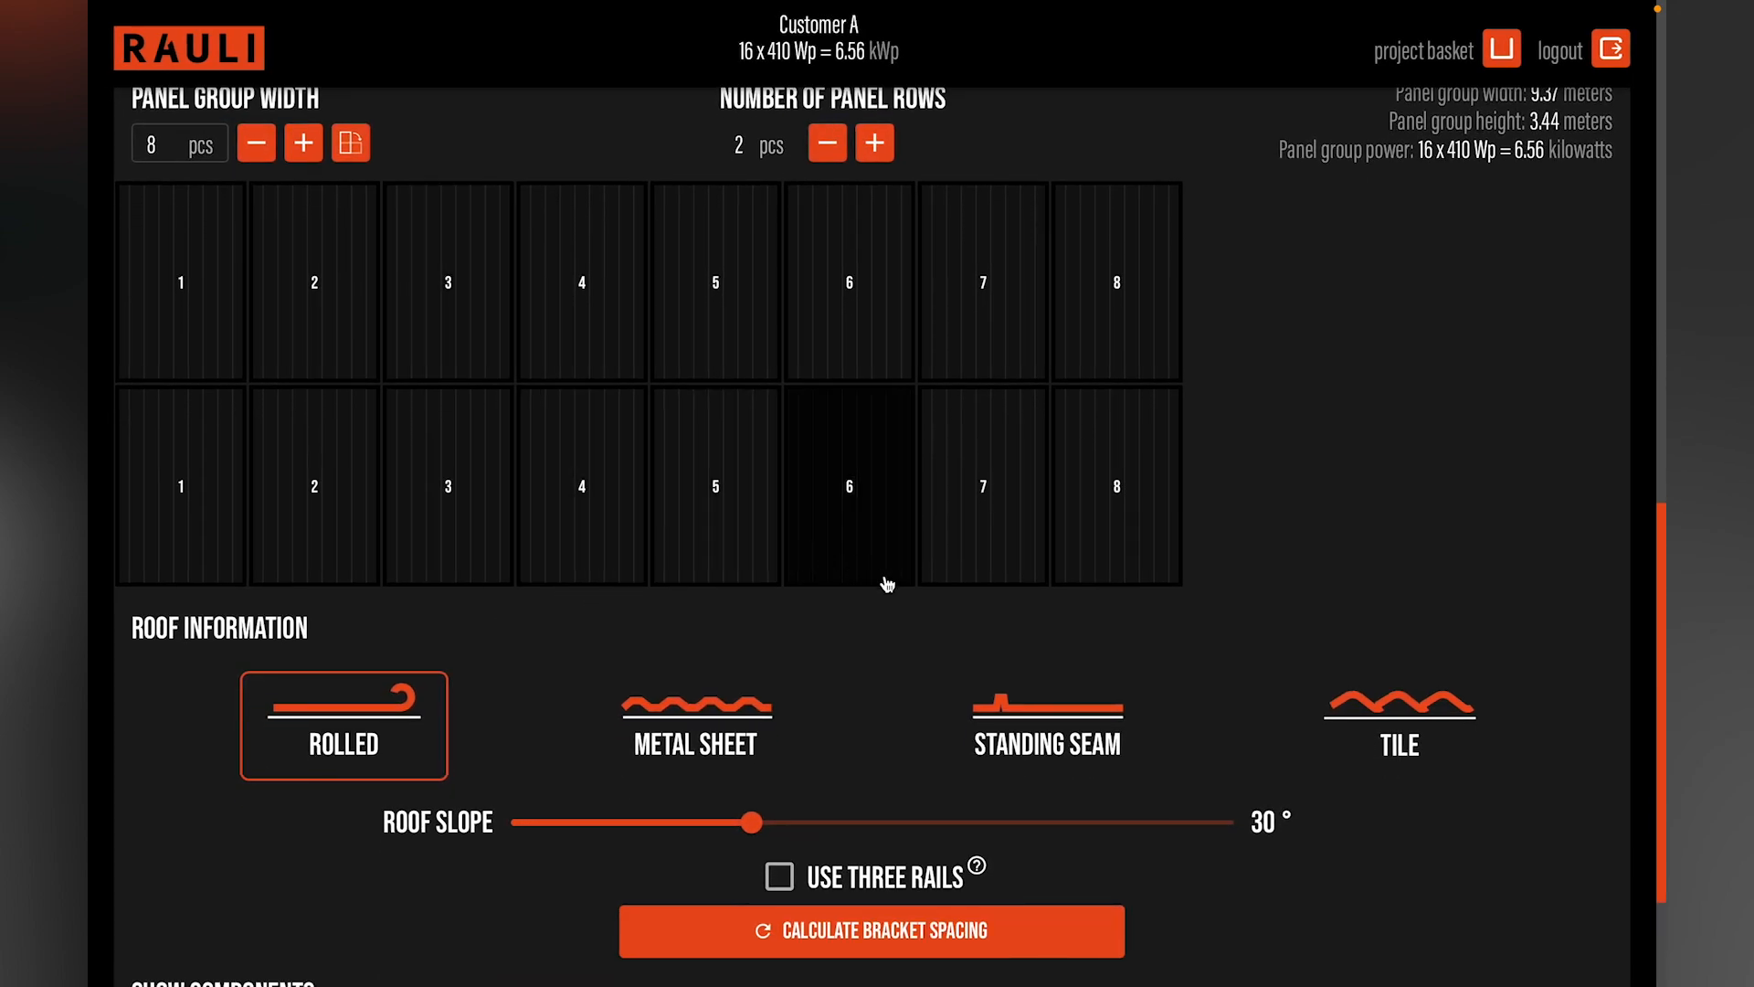
click(1421, 739)
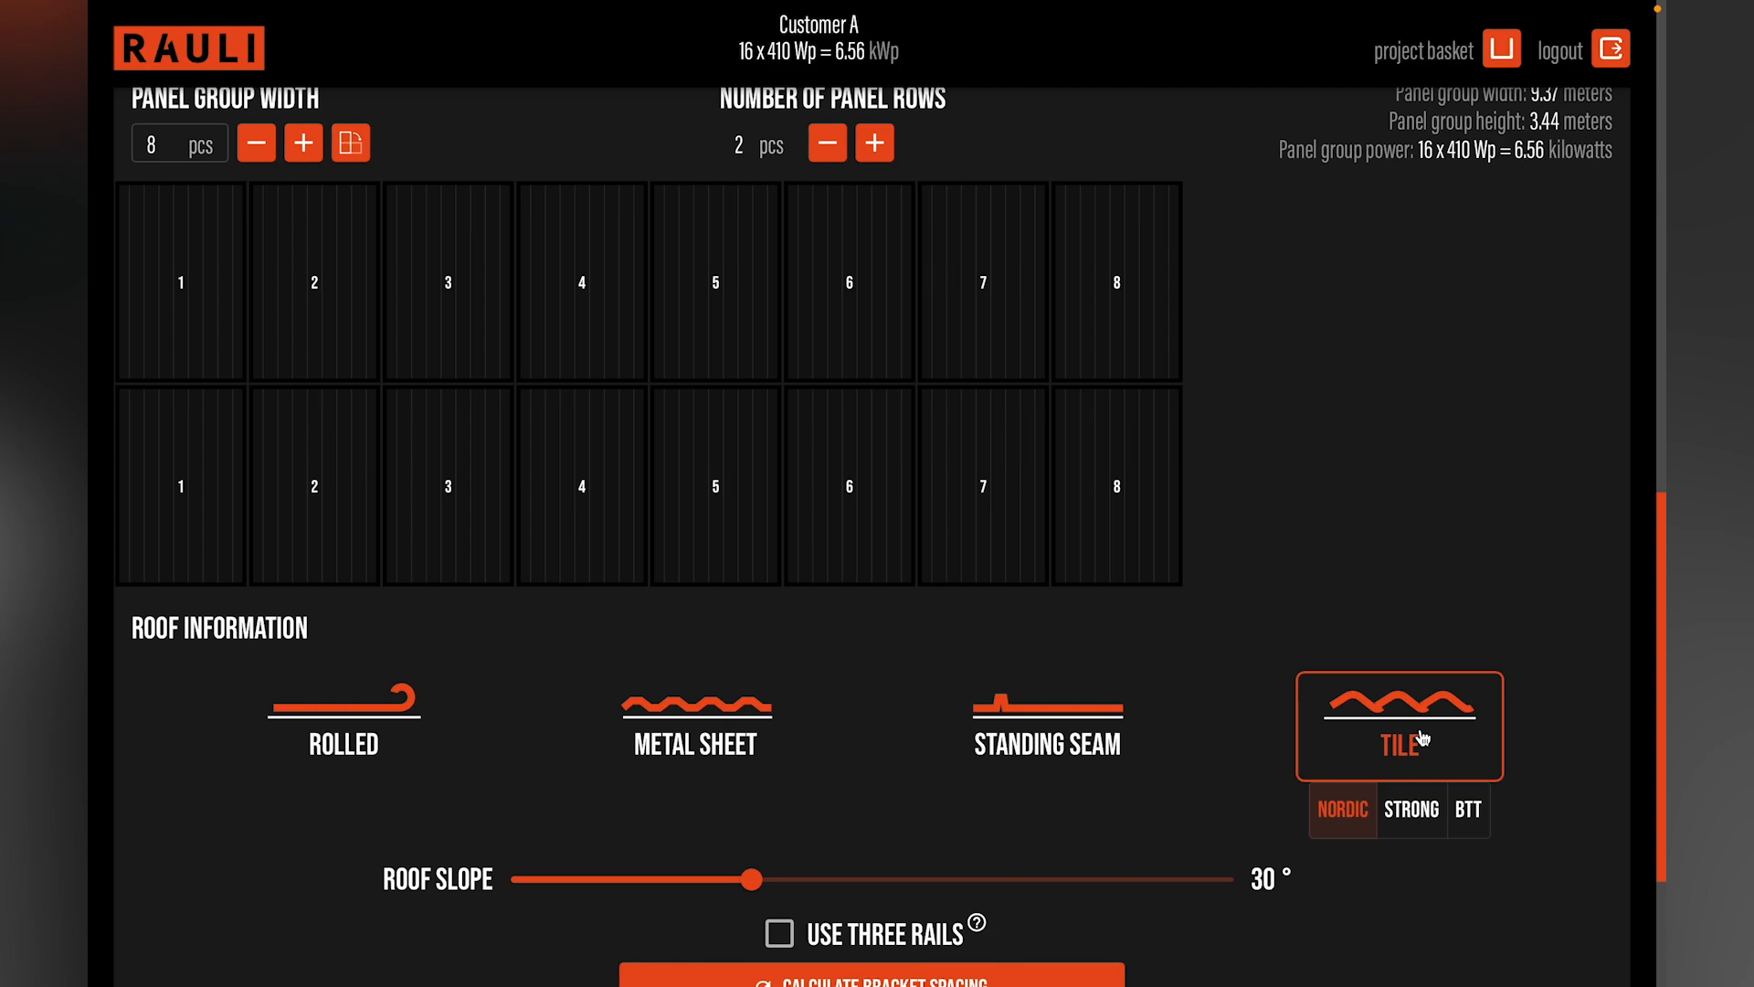
scroll(1423, 736, down, 1)
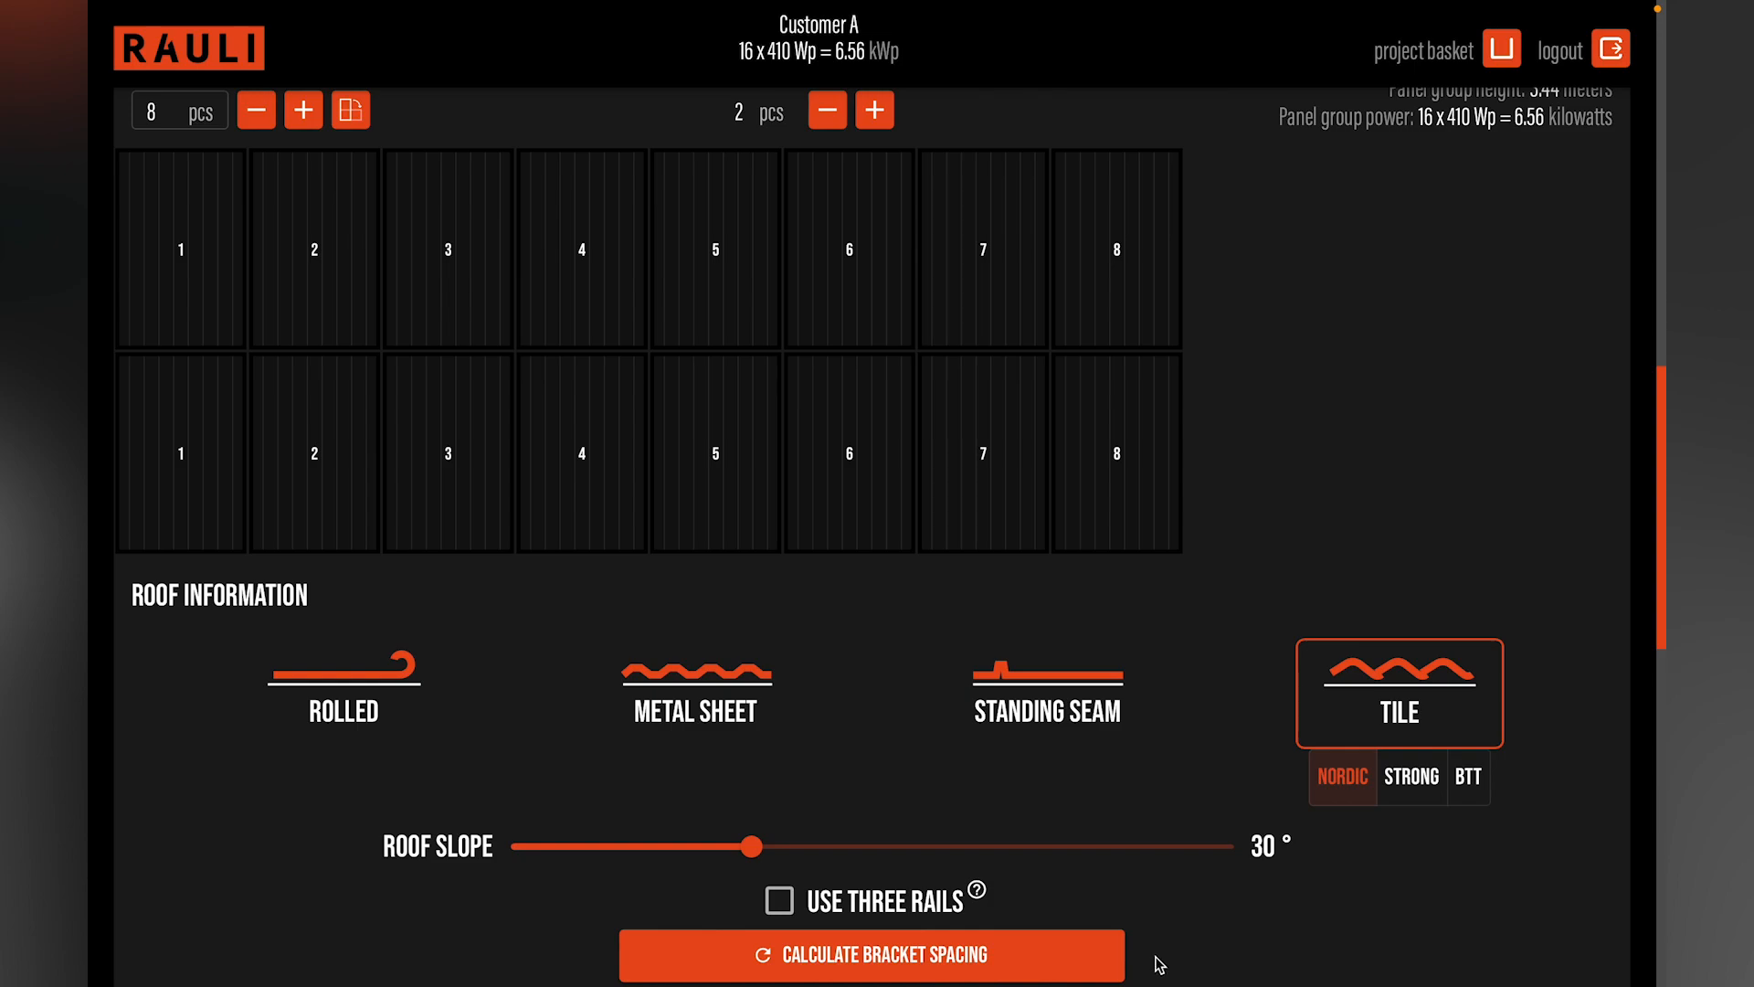
click(974, 970)
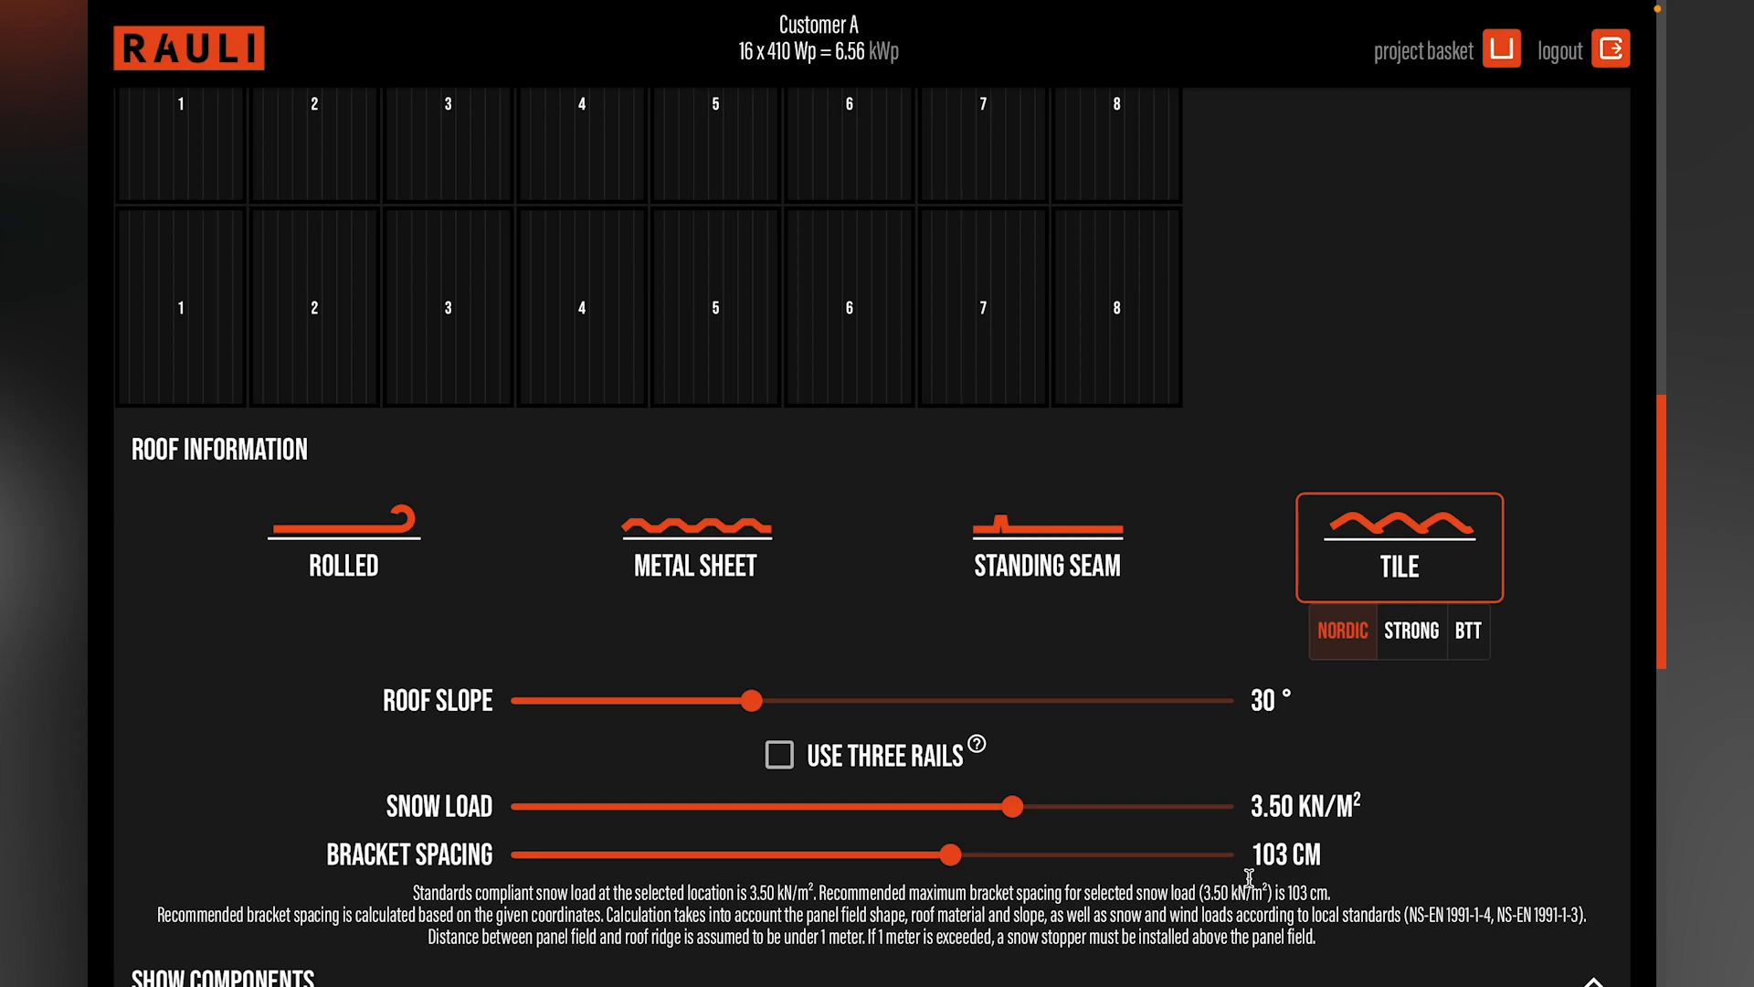
Step: Reduce the bracket spacing of the Garage panel group to 79 cm
scroll(1250, 877, down, 1)
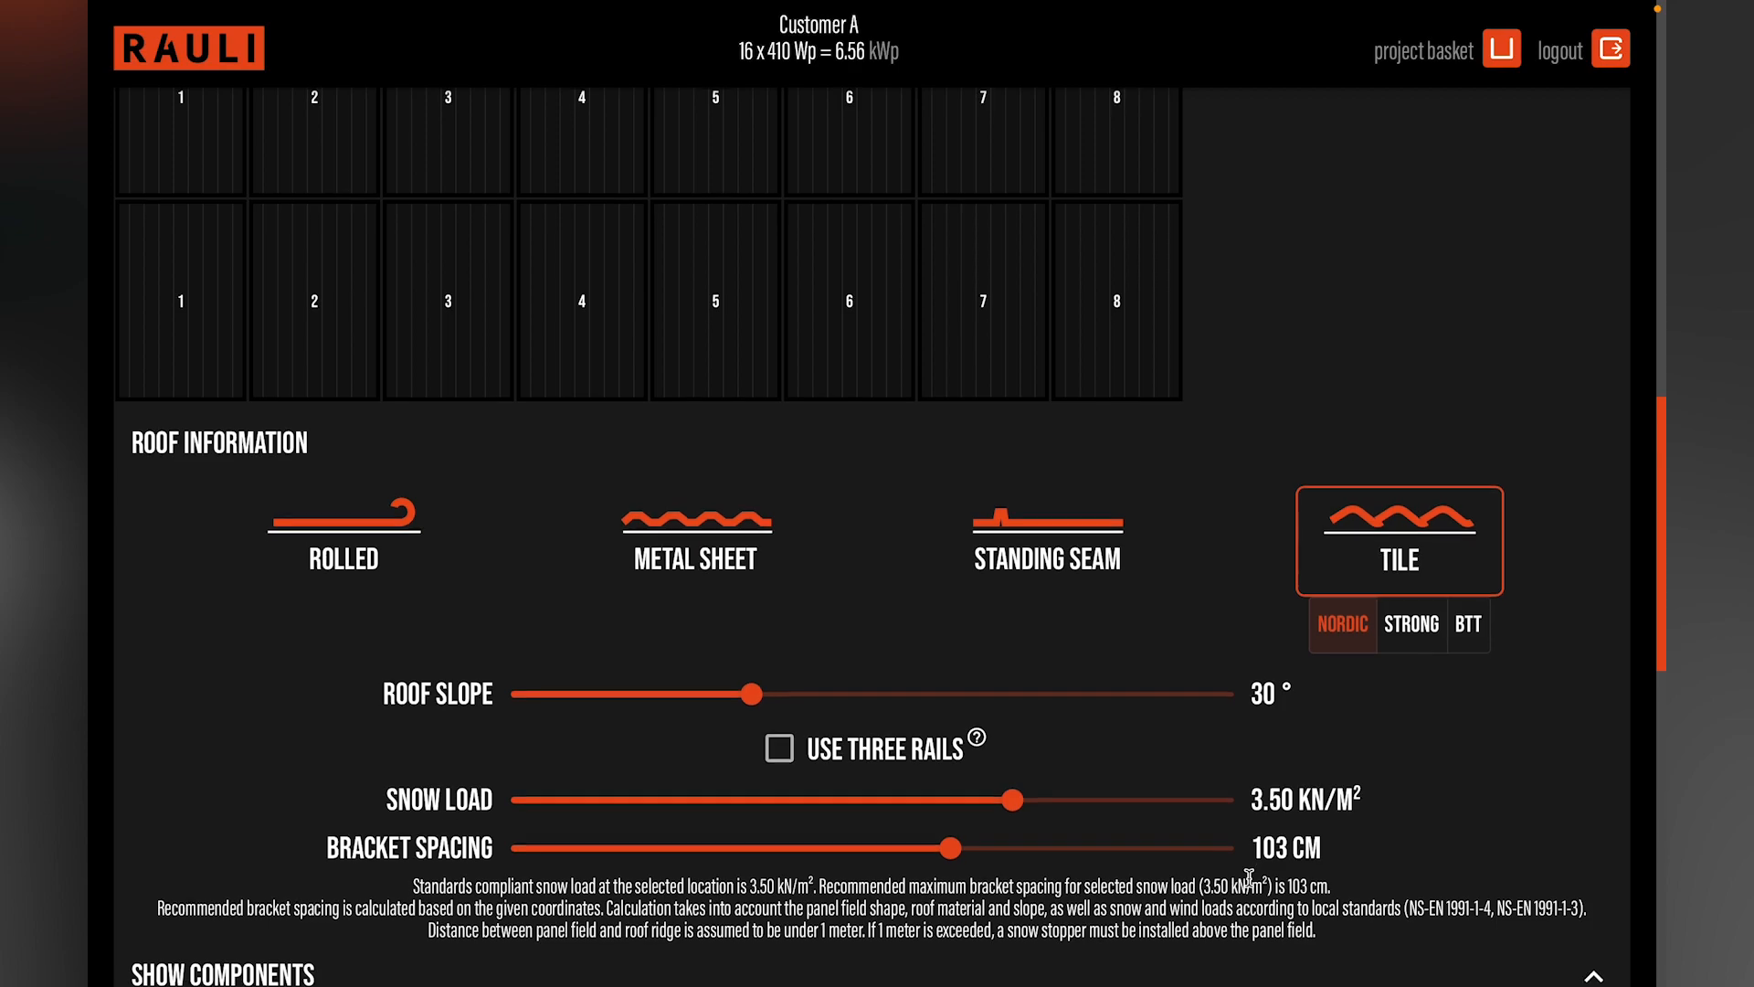
scroll(1251, 886, down, 1)
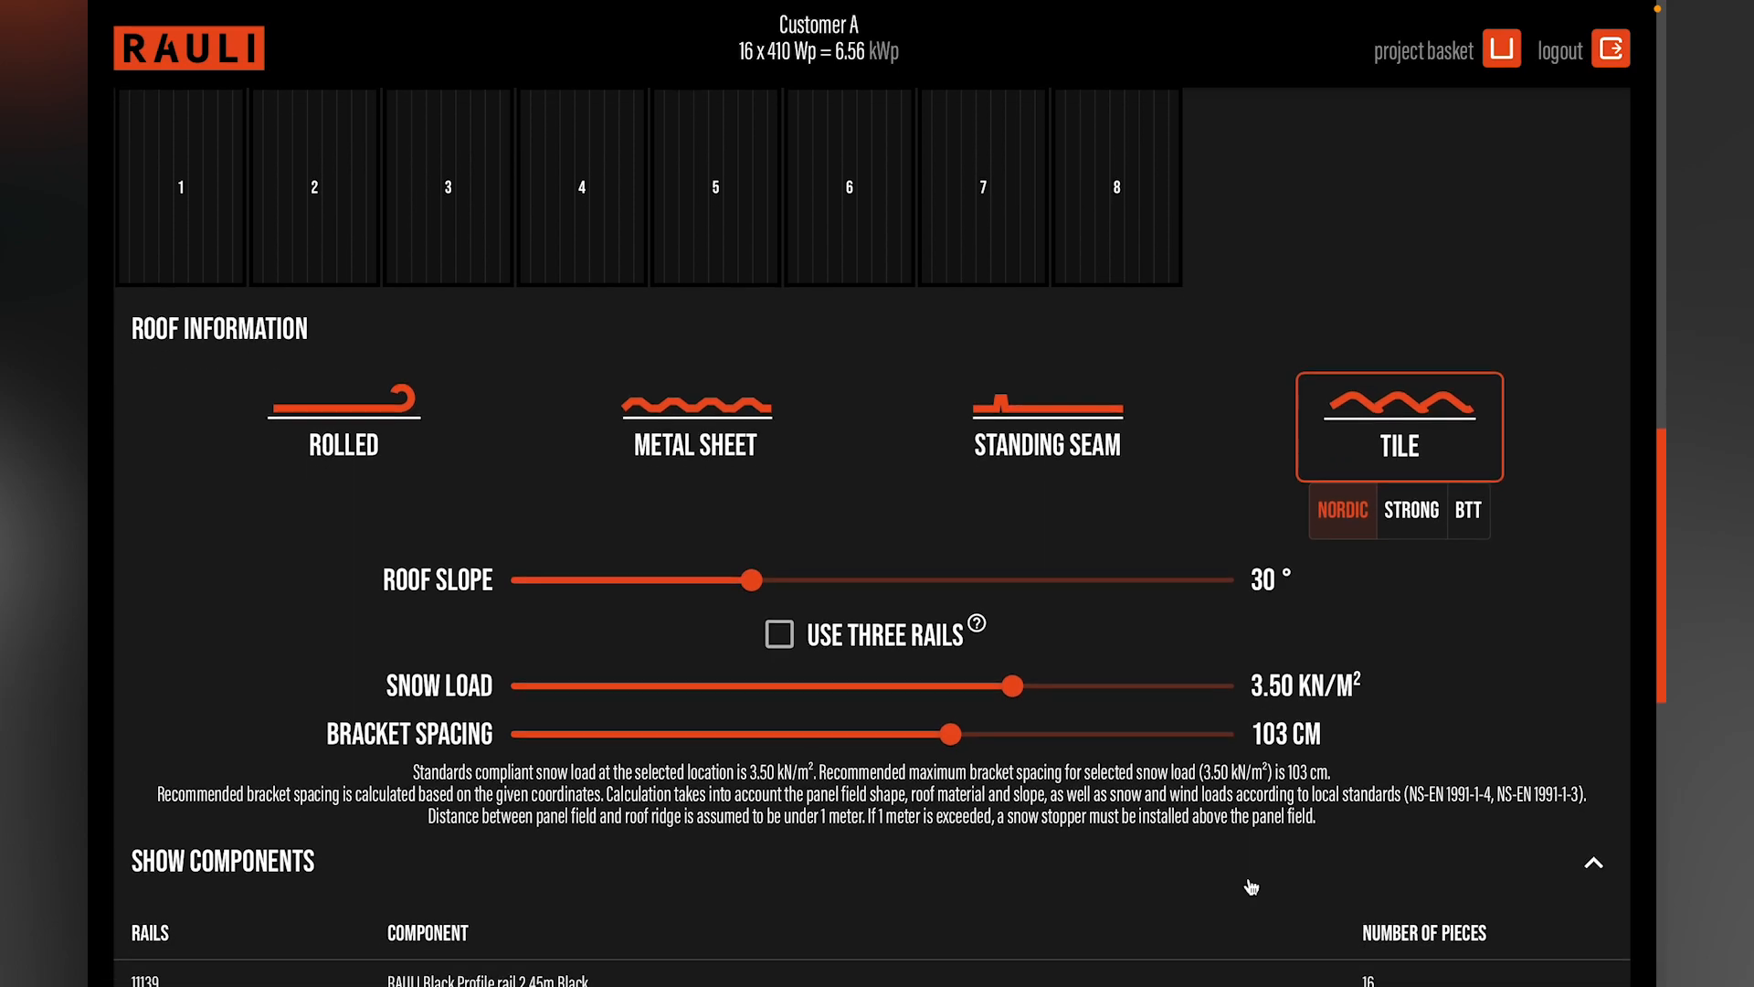
scroll(1251, 887, down, 1)
scroll(1252, 886, down, 2)
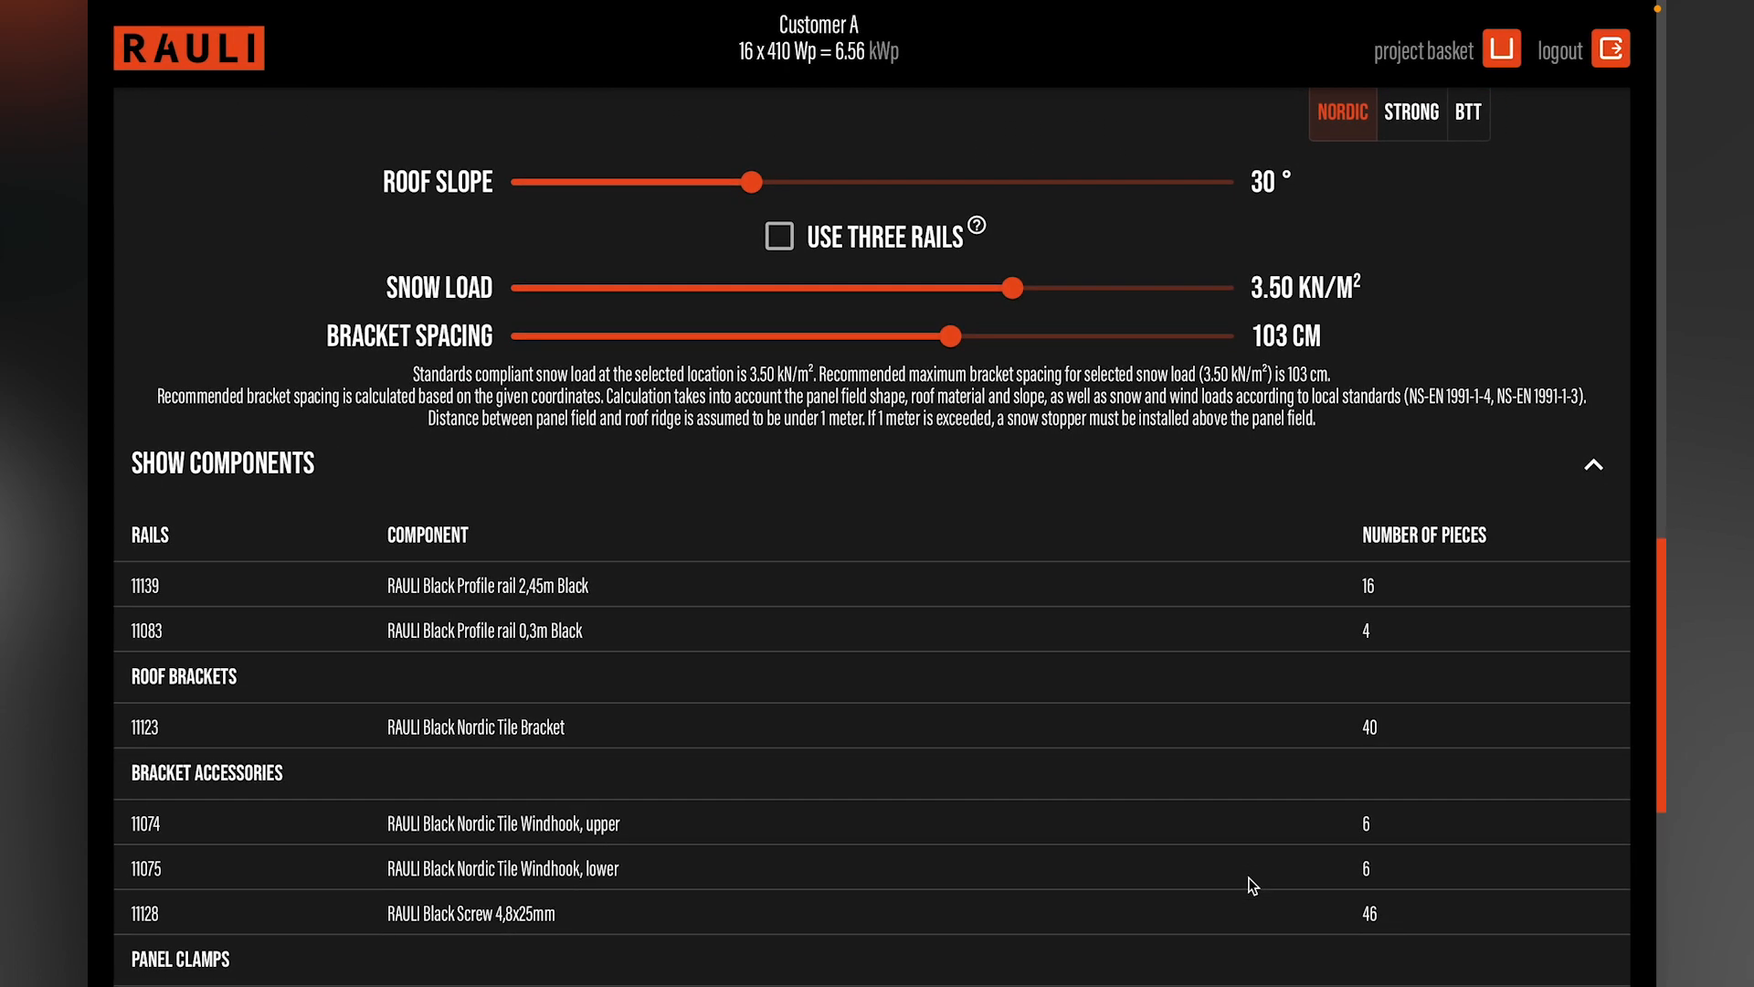
scroll(1252, 886, up, 1)
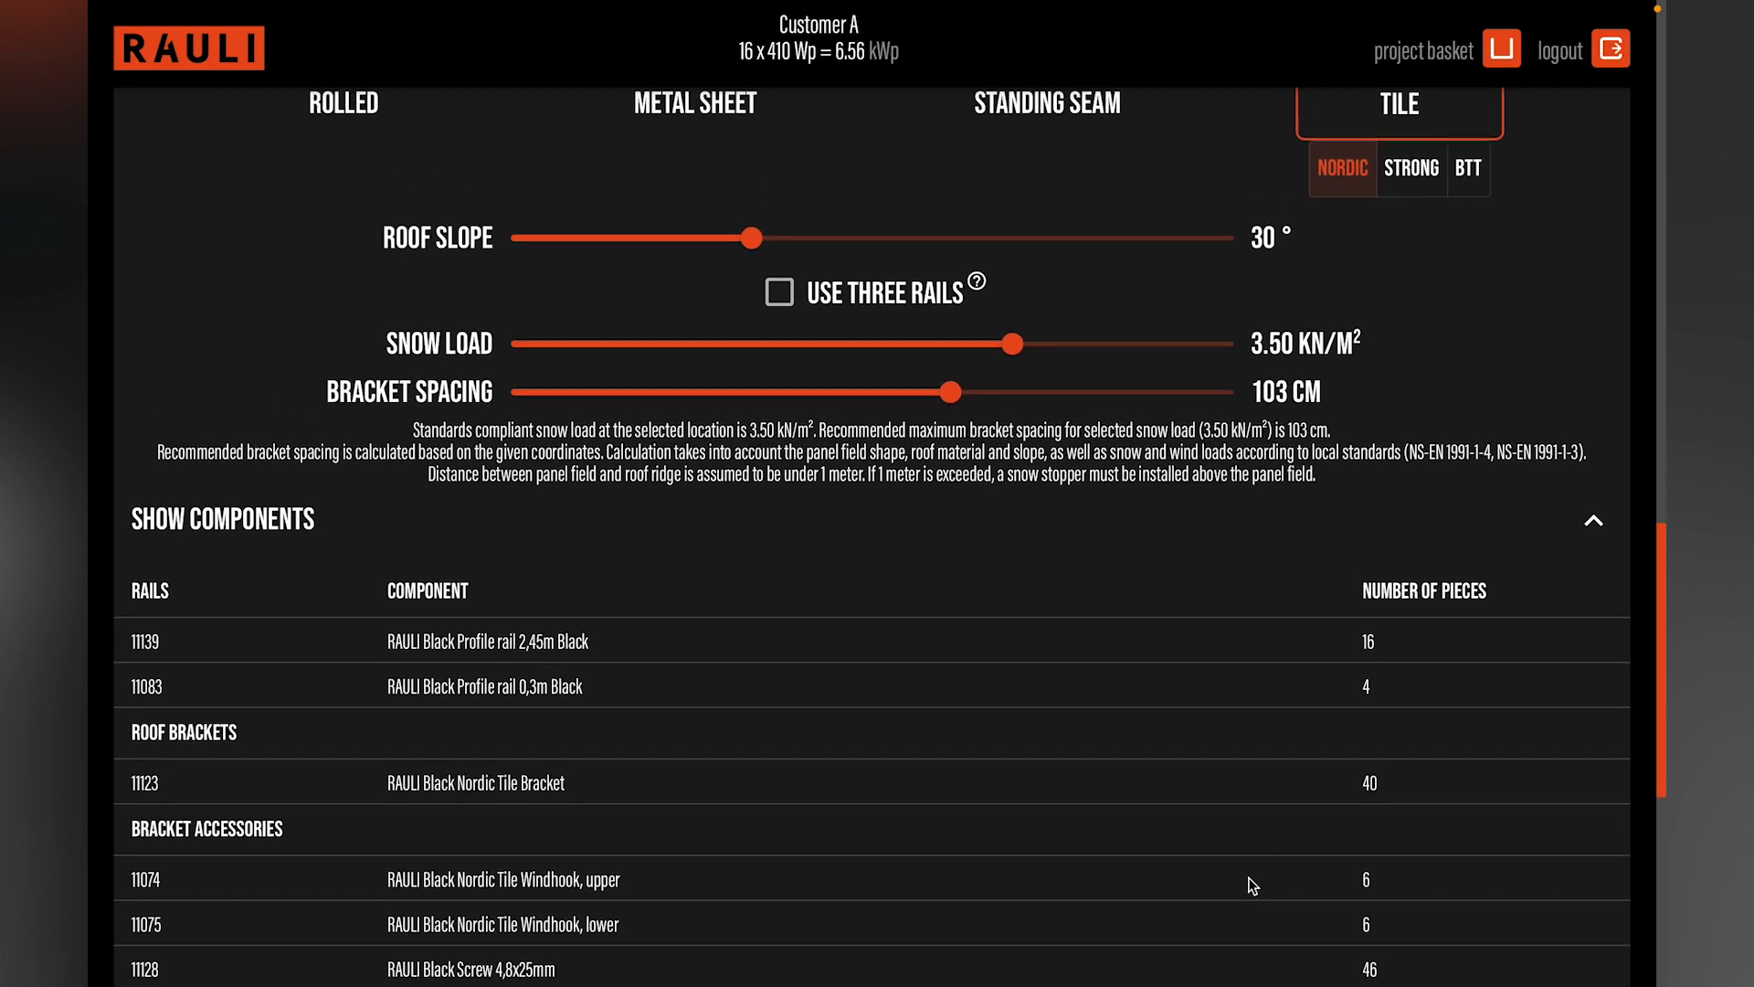
scroll(1252, 886, up, 1)
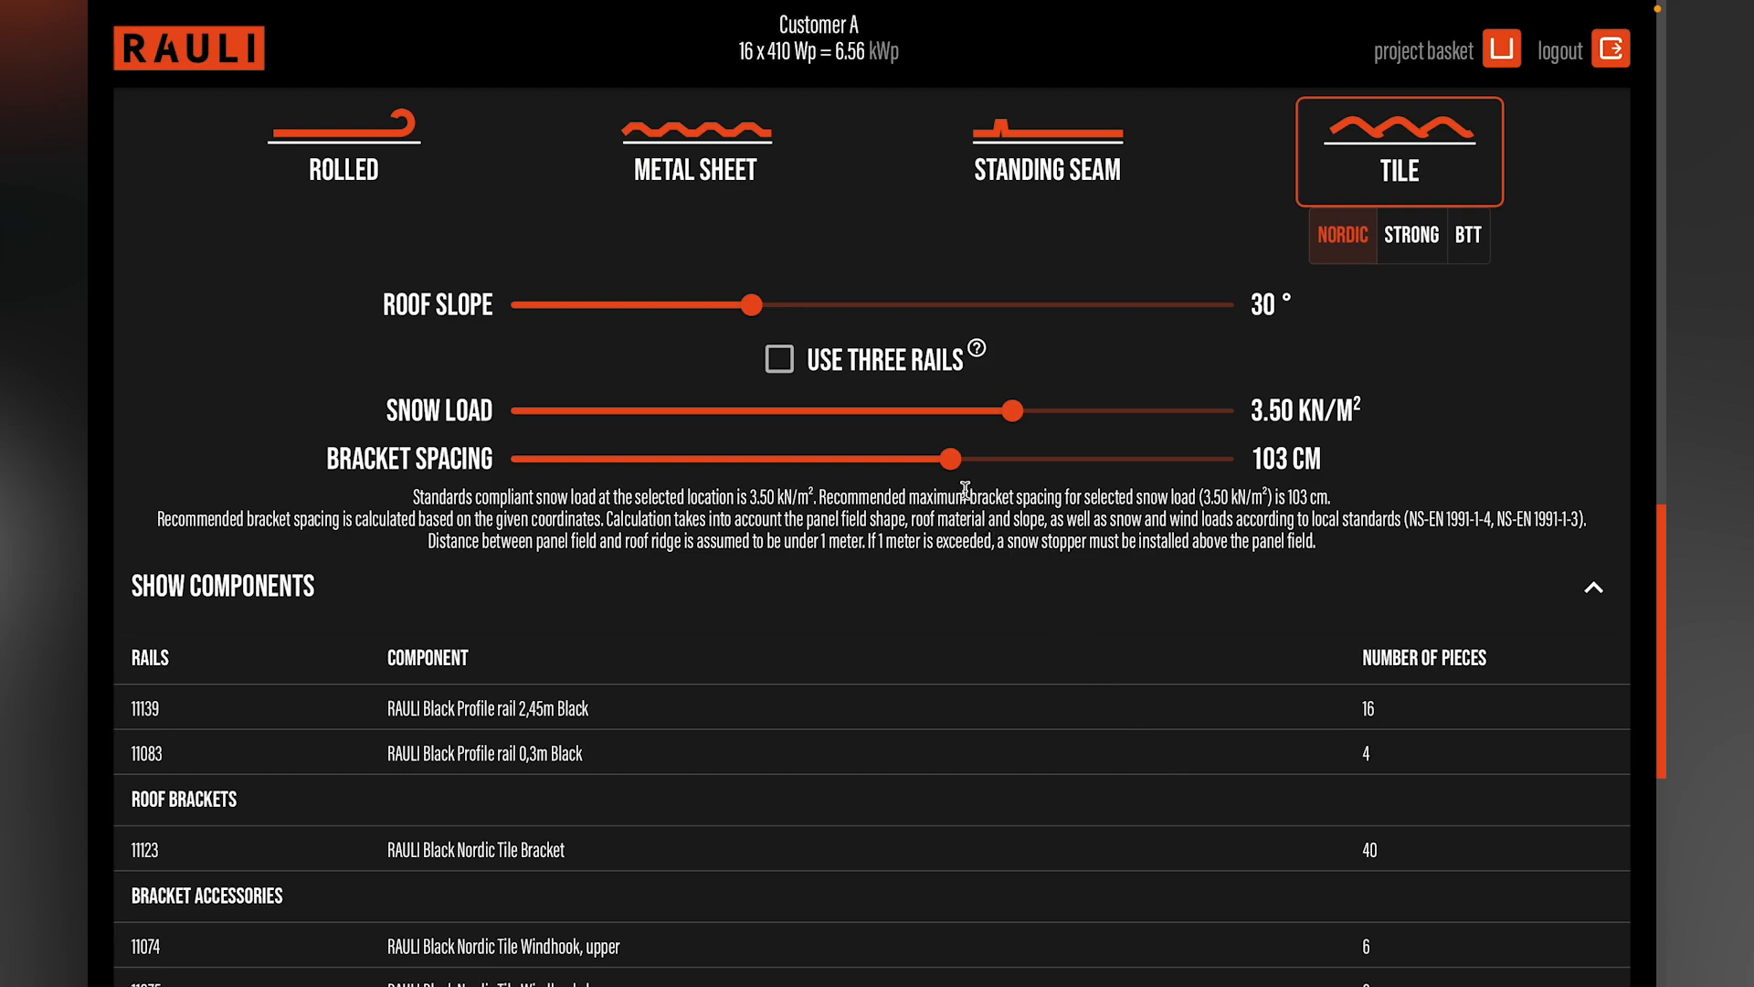
mouse_move(953, 470)
drag(955, 472, 811, 459)
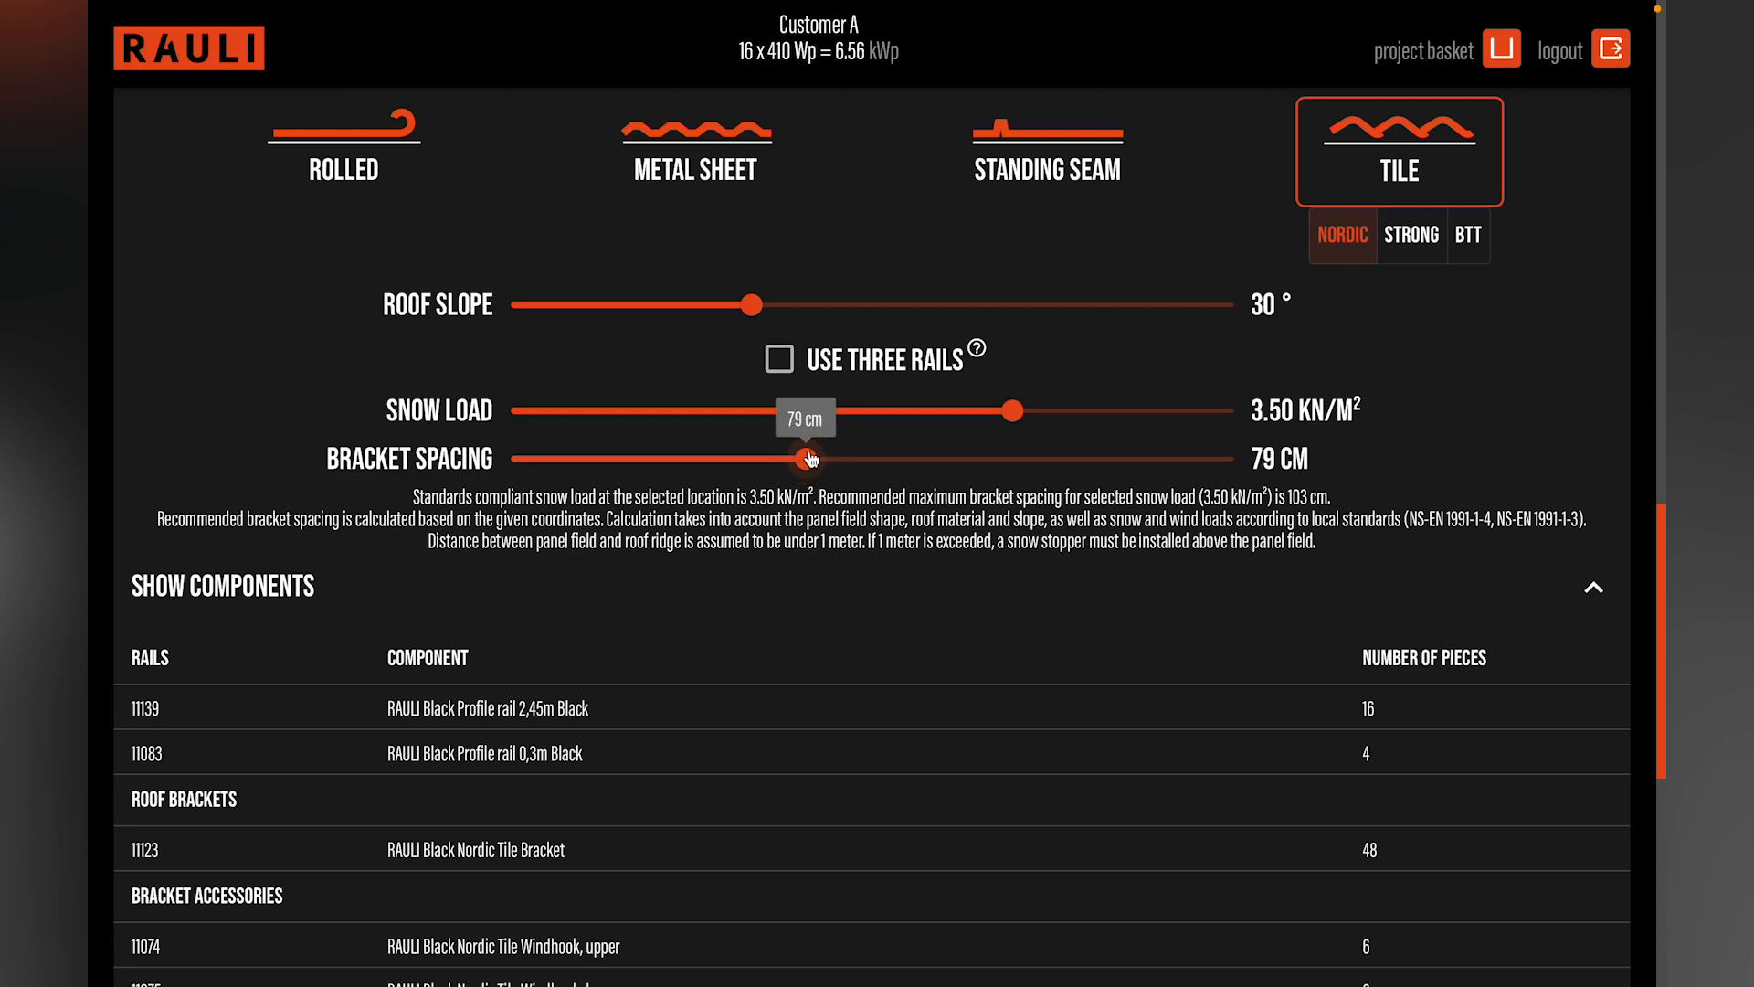
Step: Raise the Garage group's bracket spacing to 103 cm and try a 20° roof slope before restoring 30°
click(810, 459)
drag(811, 459, 951, 454)
drag(752, 307, 654, 303)
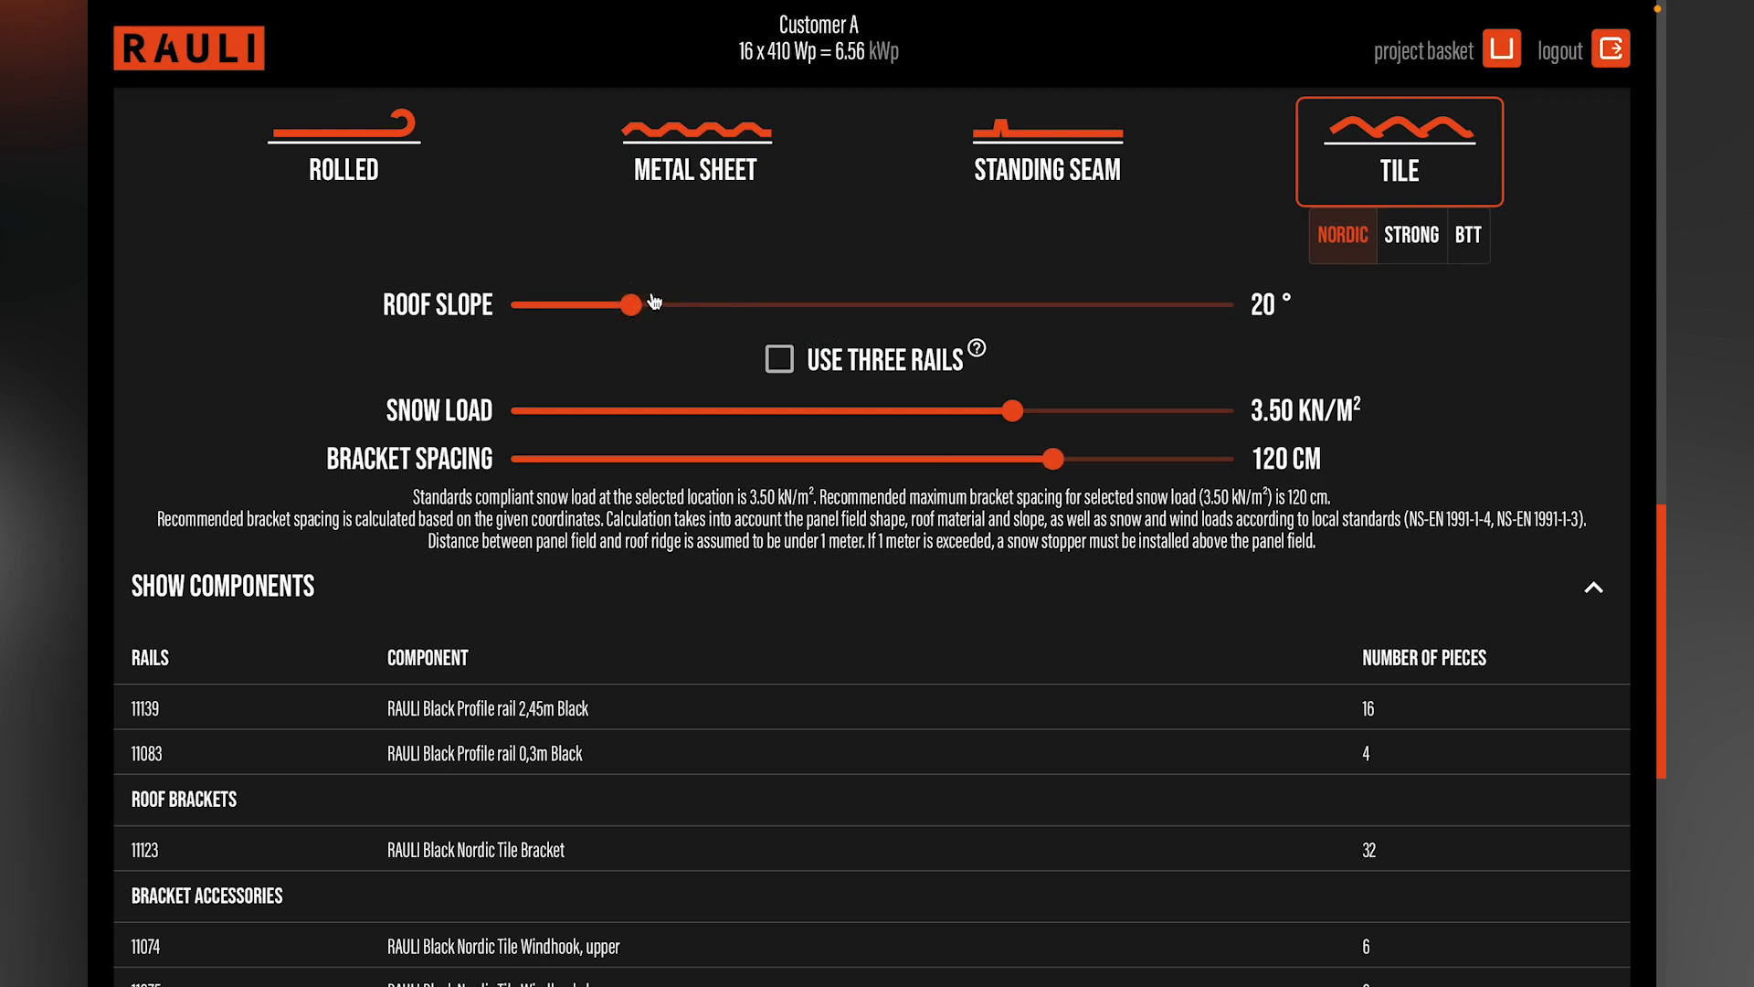
mouse_move(632, 309)
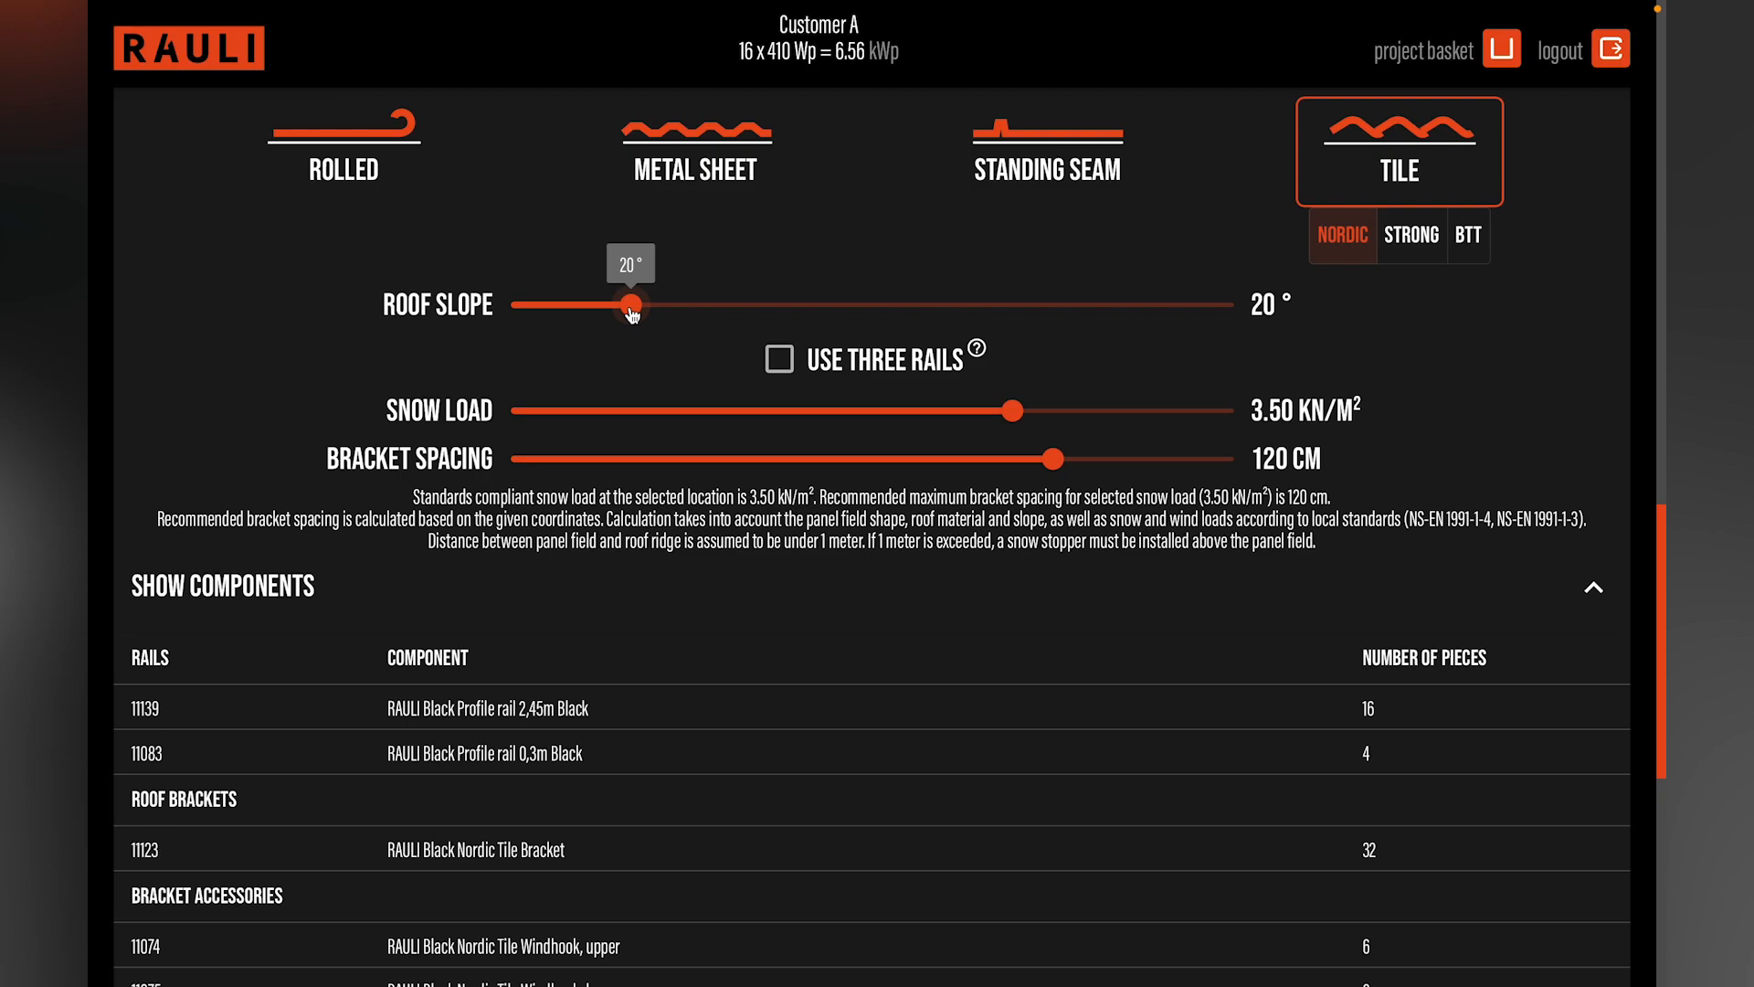
drag(631, 313, 745, 308)
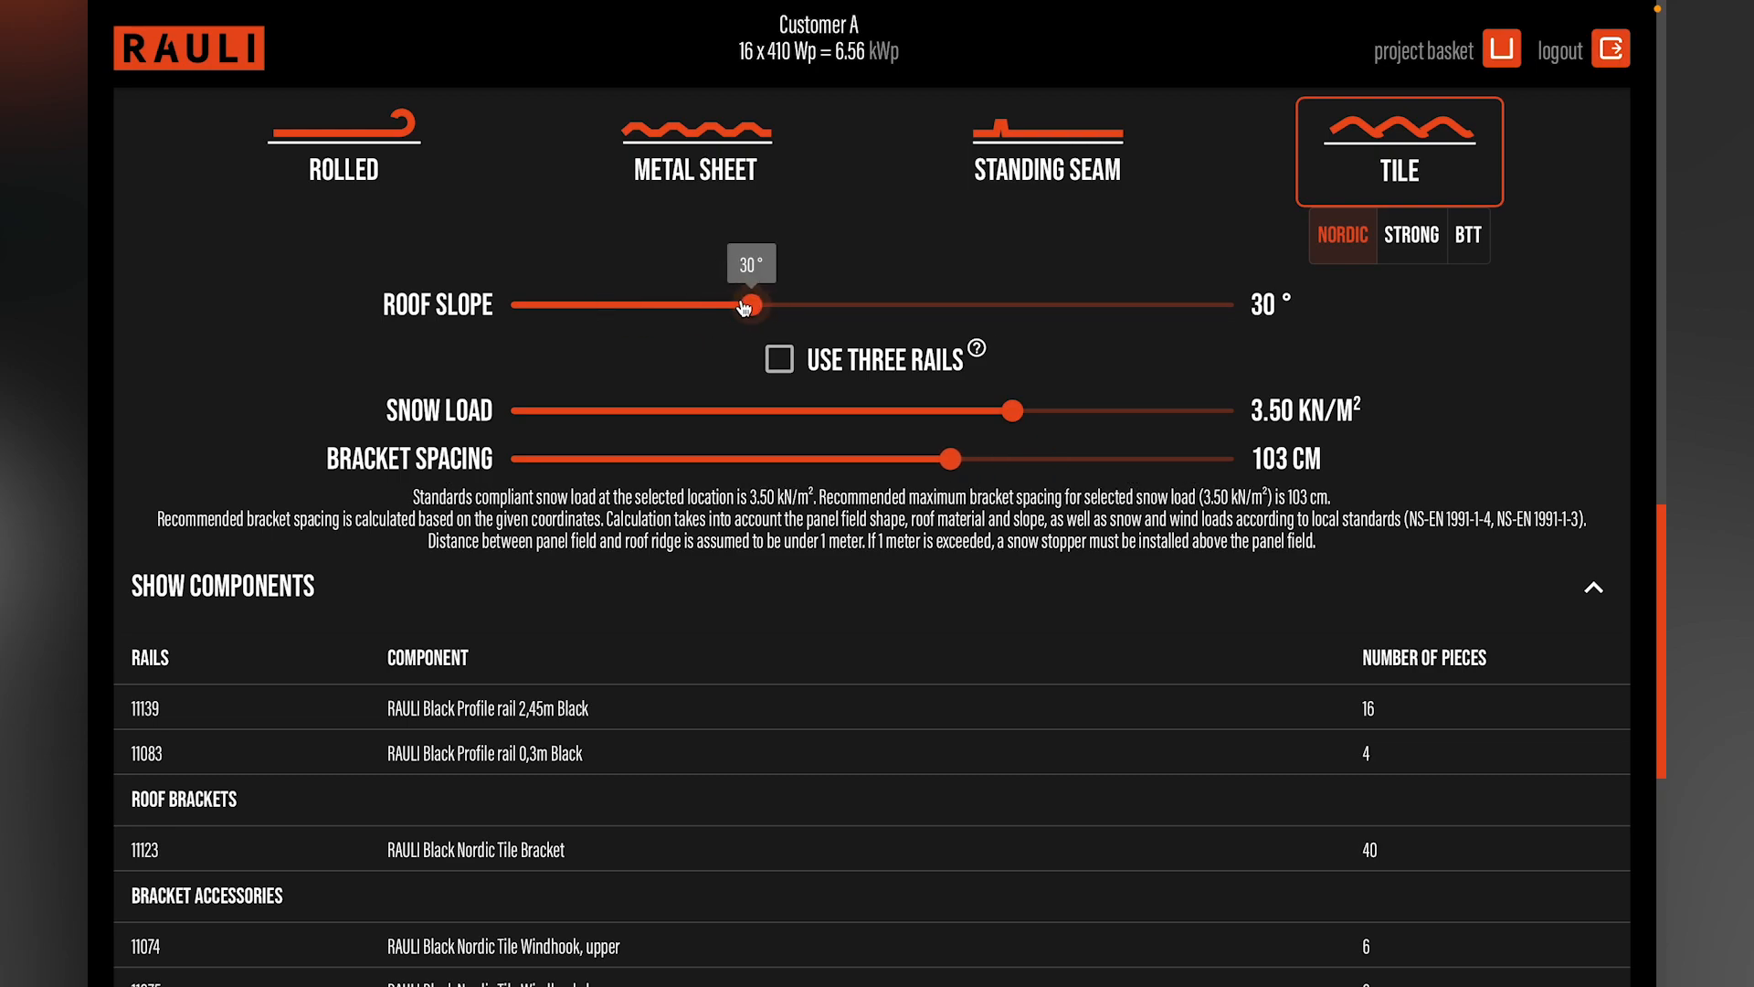
Step: Compare the Strong and BTT tile brackets and the Metal Sheet and Standing Seam roofs, returning to Tile with Nordic brackets
click(1414, 239)
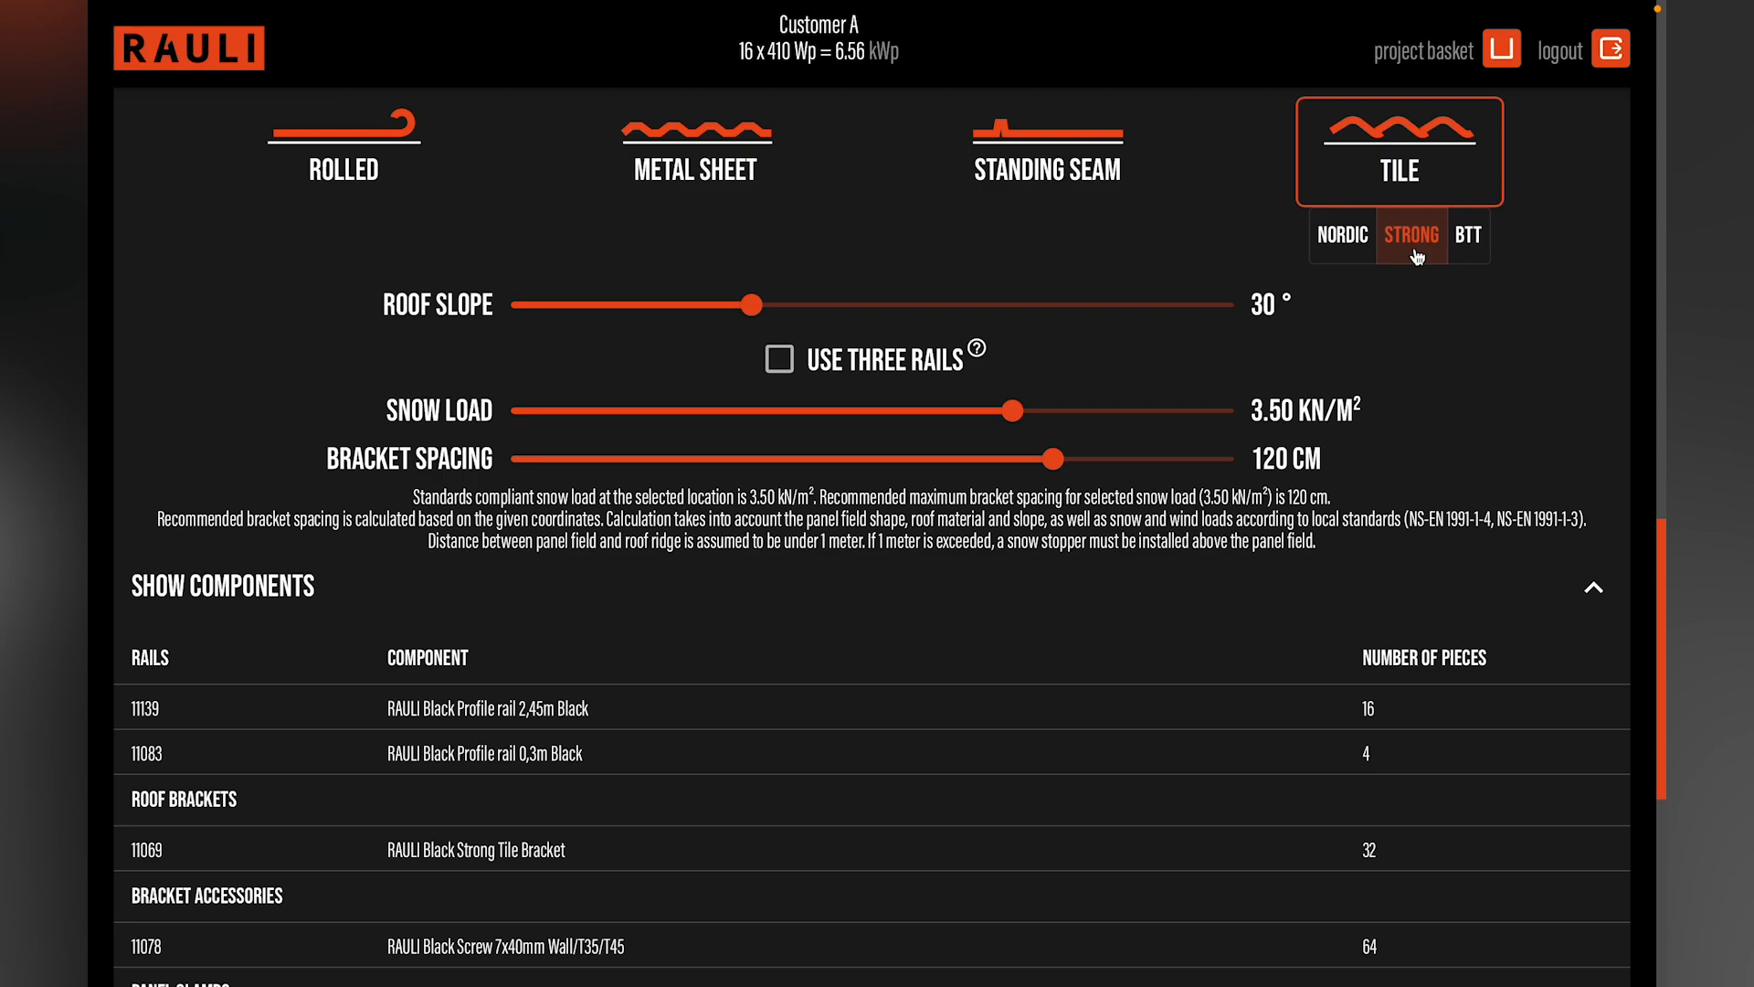
click(1469, 240)
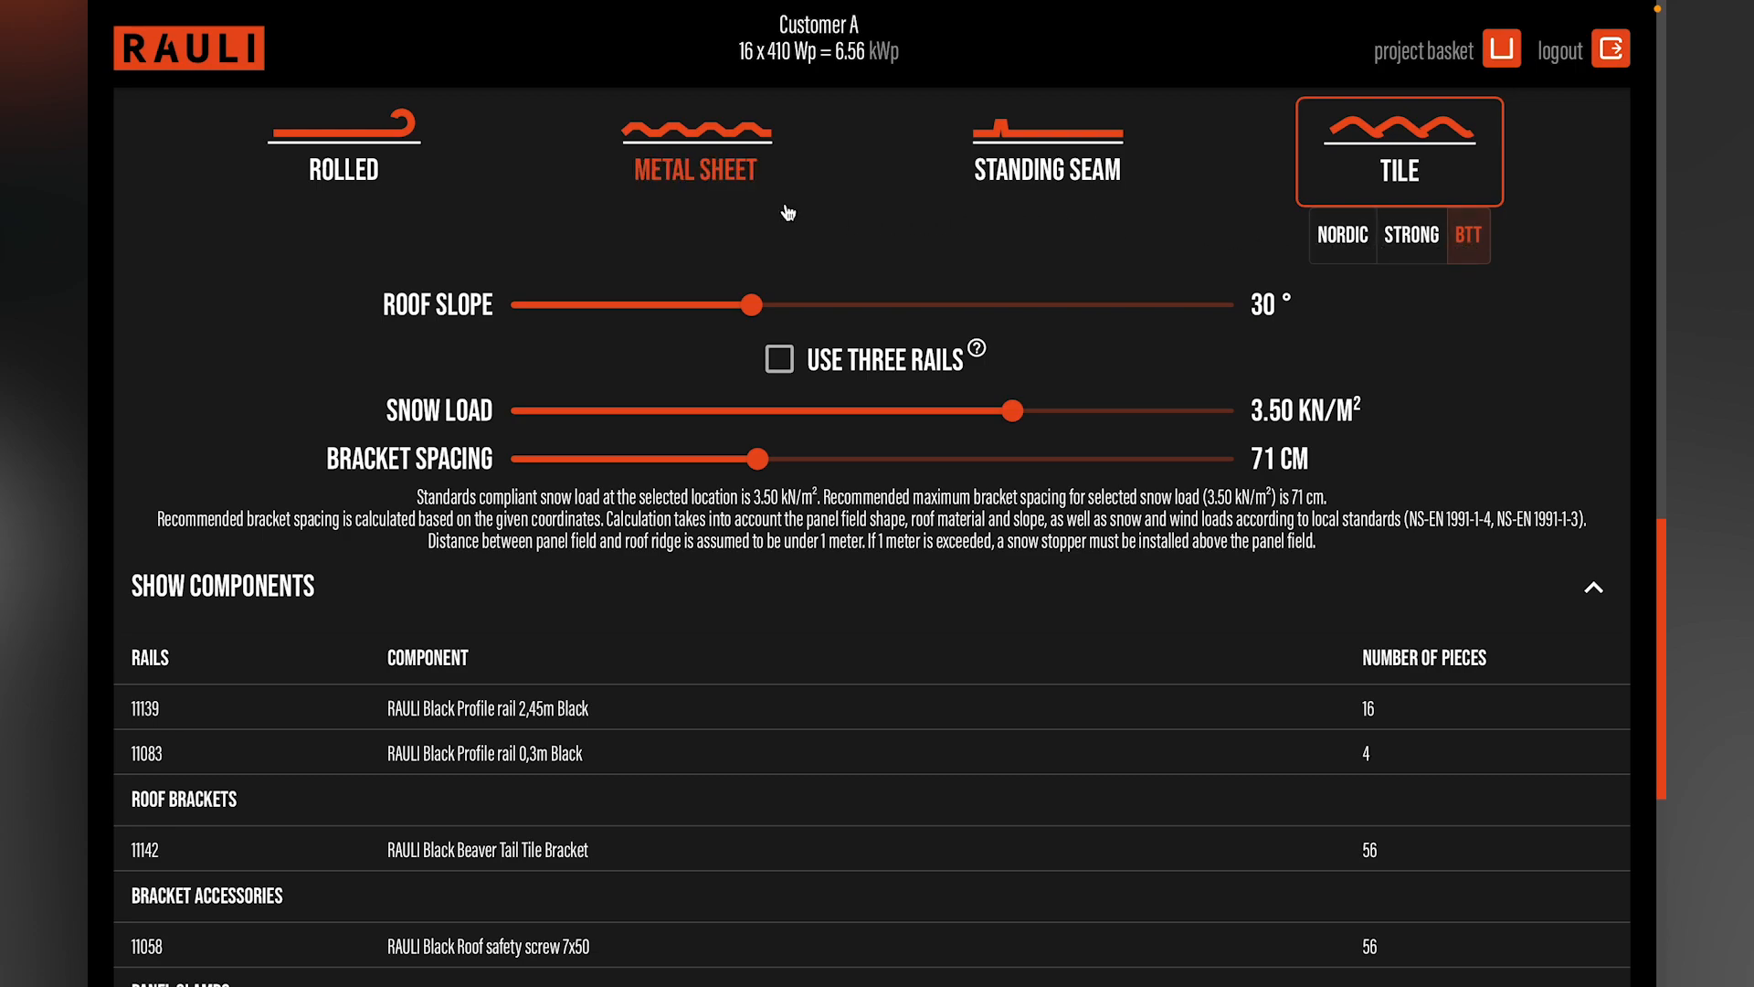
click(719, 171)
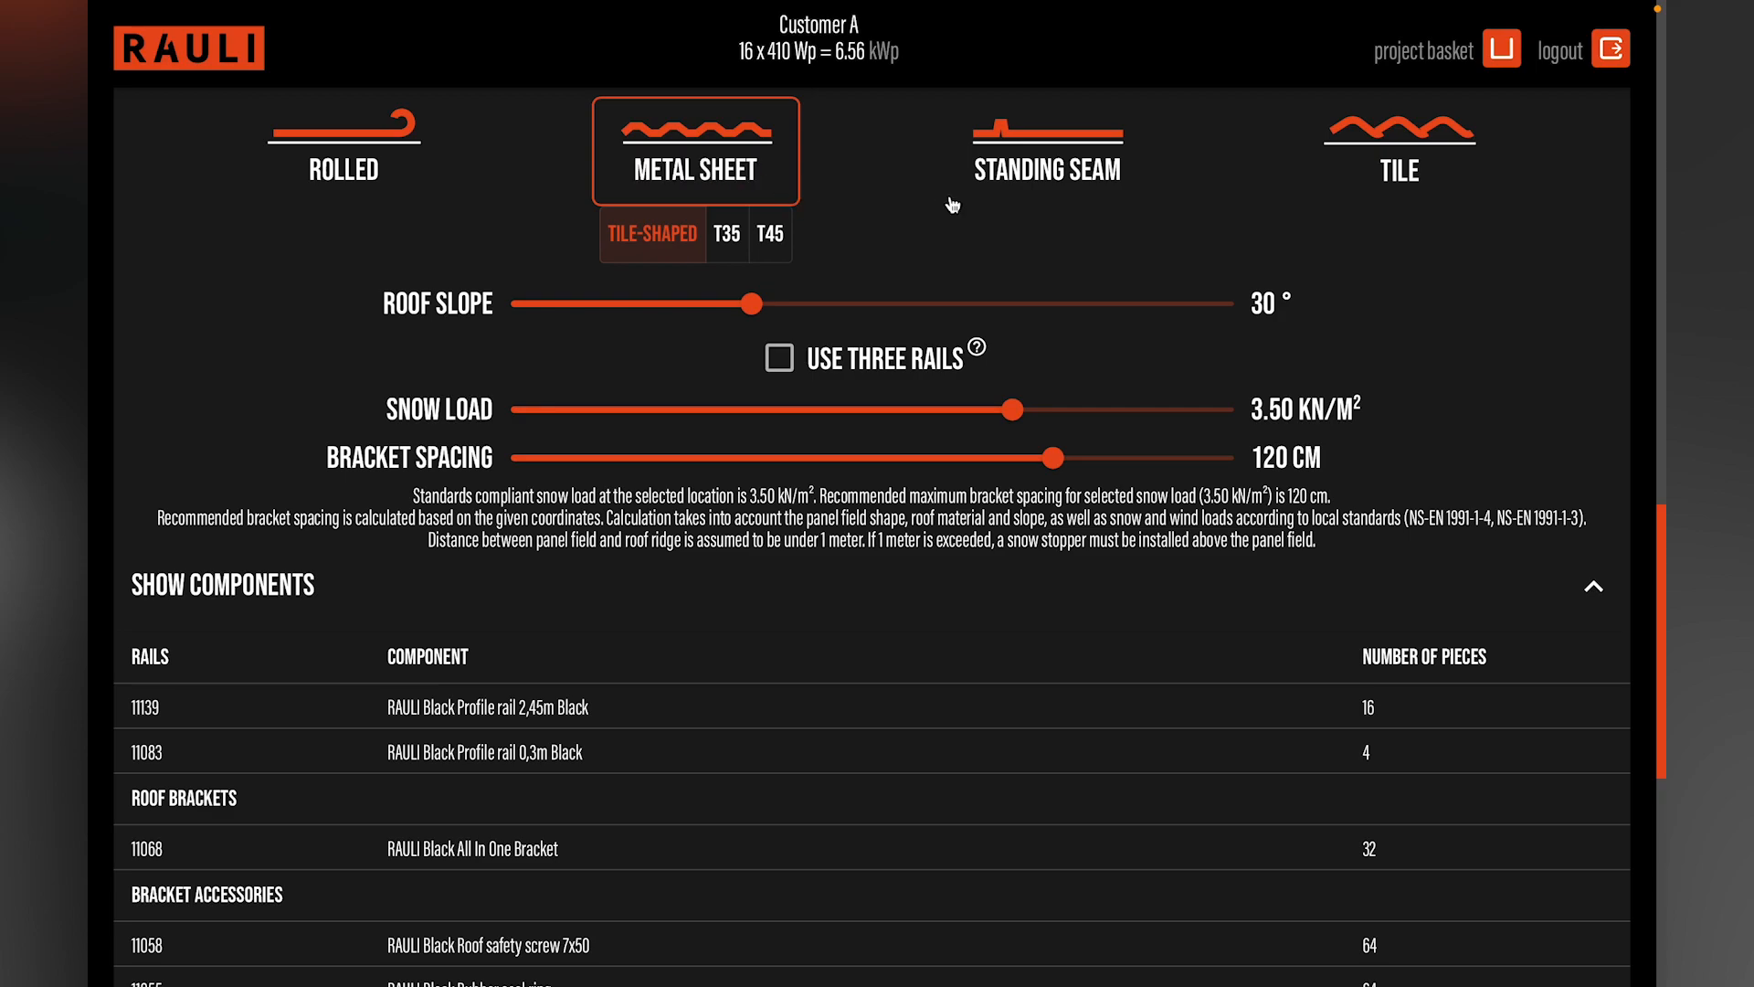
click(1028, 158)
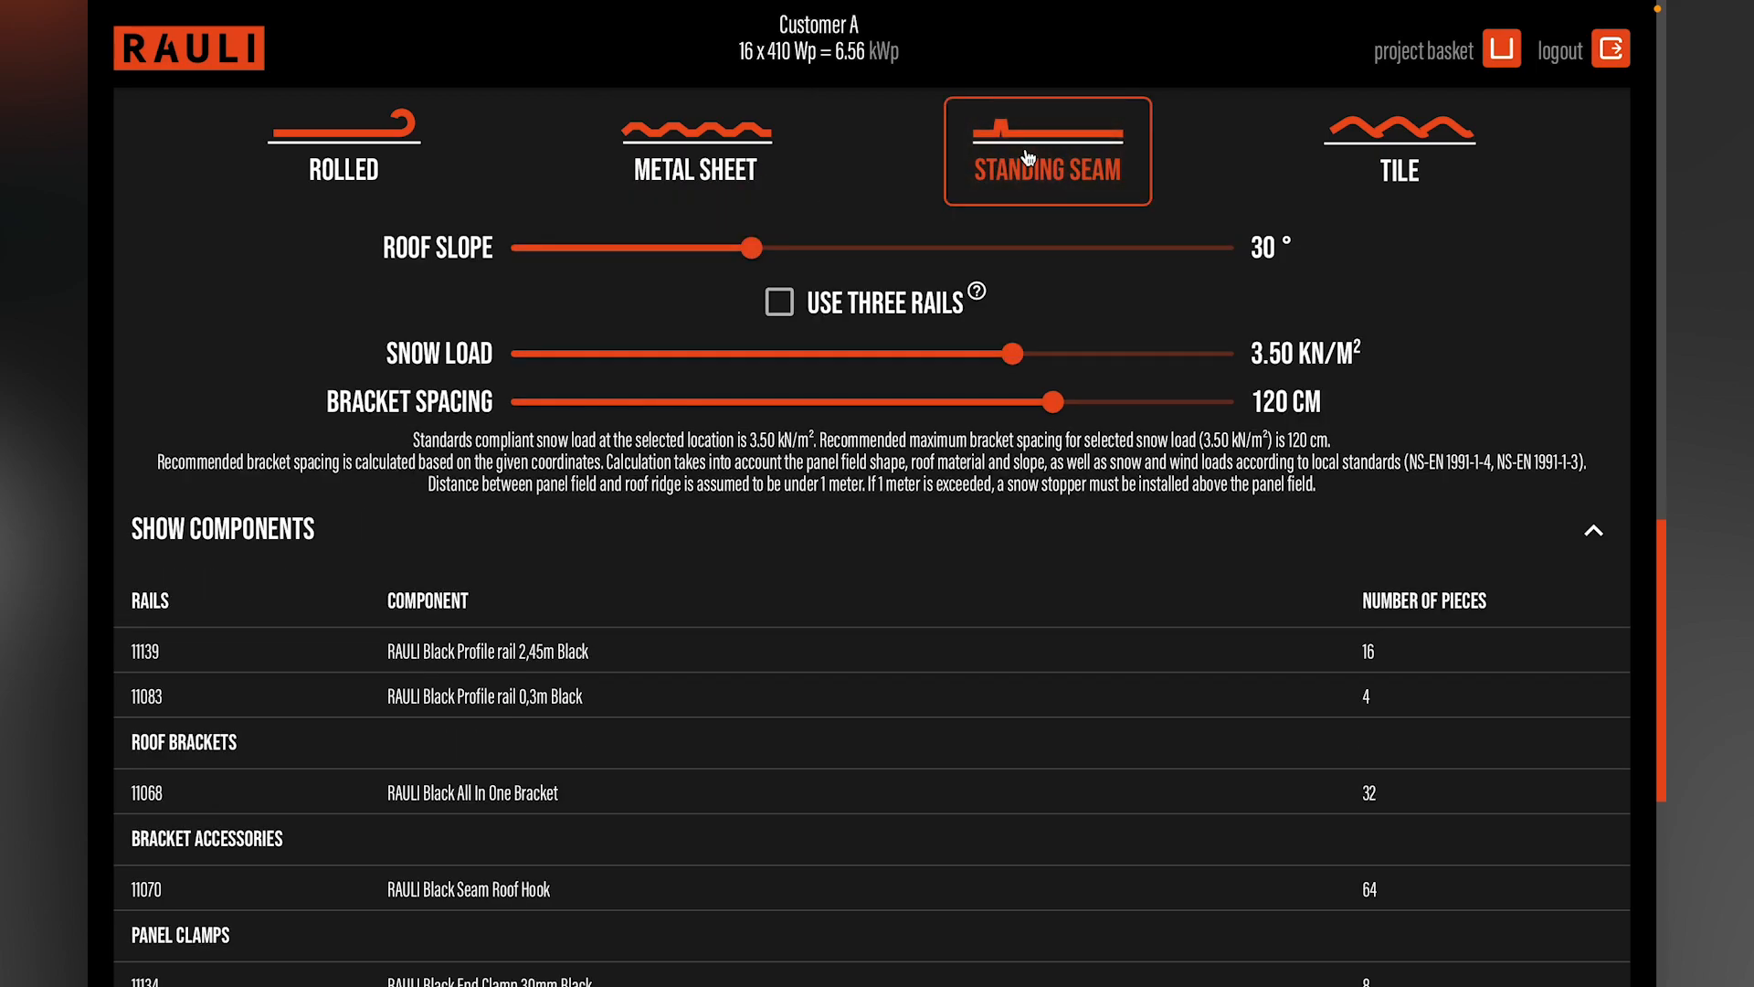
click(1357, 168)
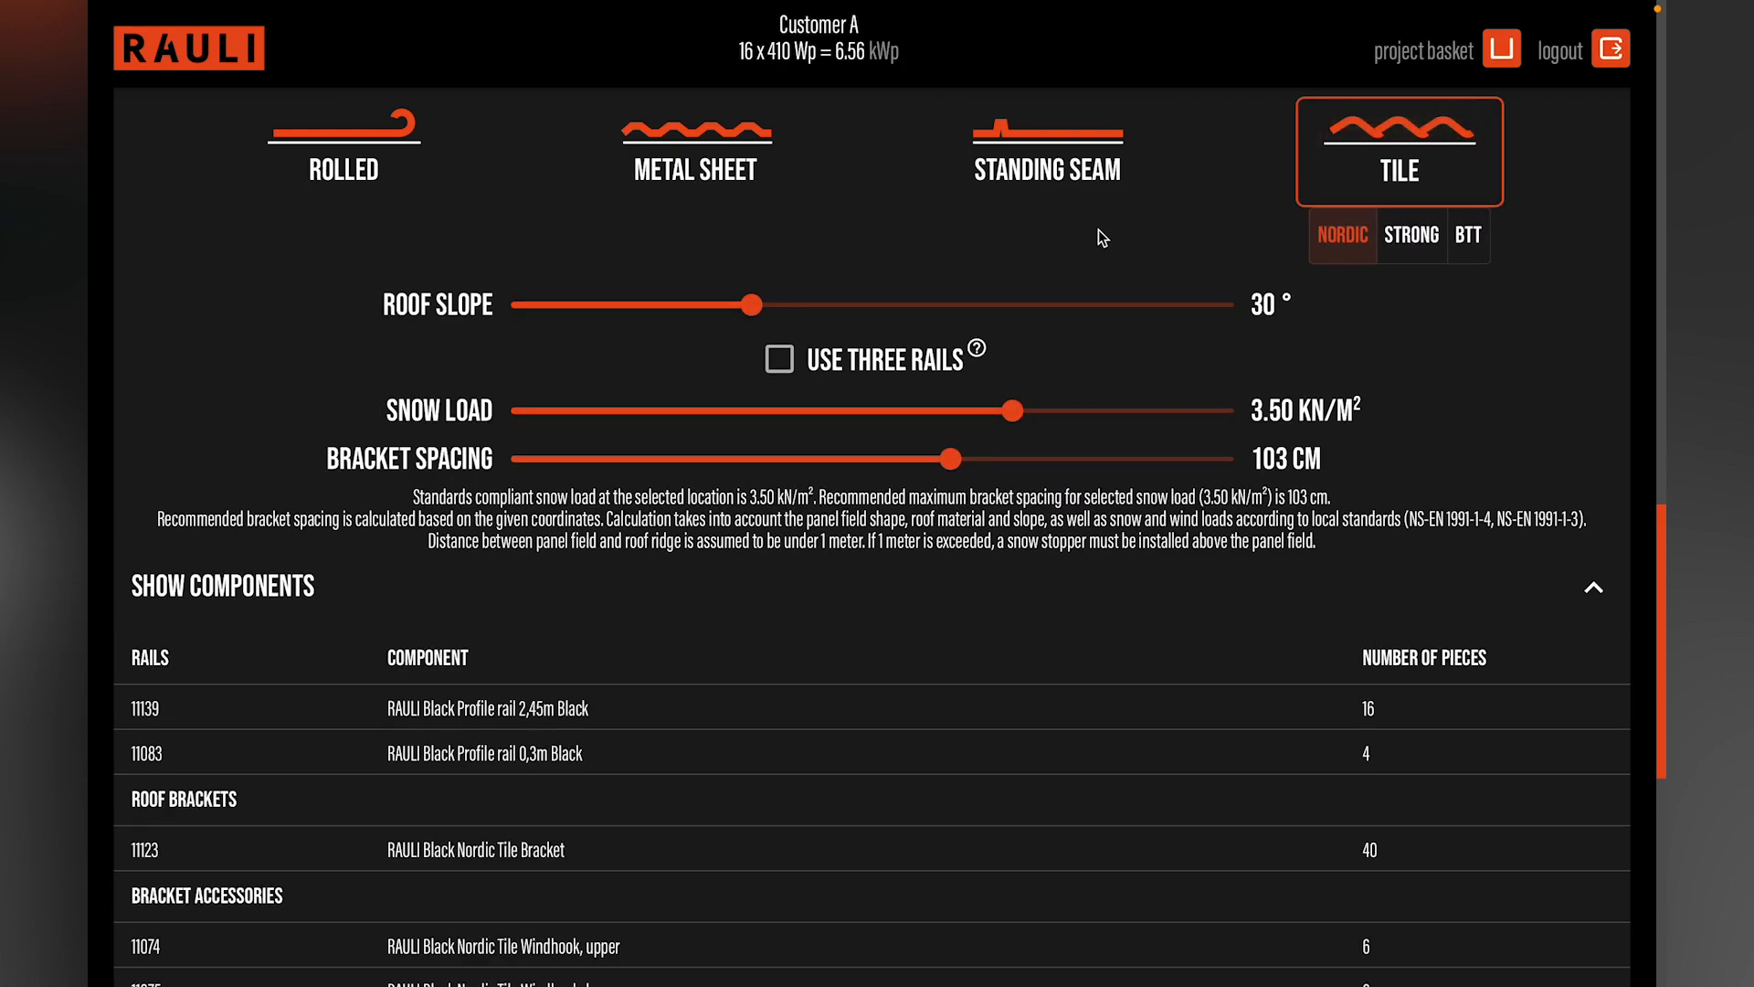
Step: Try a 4.50 kN/m² snow load with Nordic tile, Strong tile and Metal Sheet, then restore 3.50 kN/m² and Nordic tile
mouse_move(1015, 414)
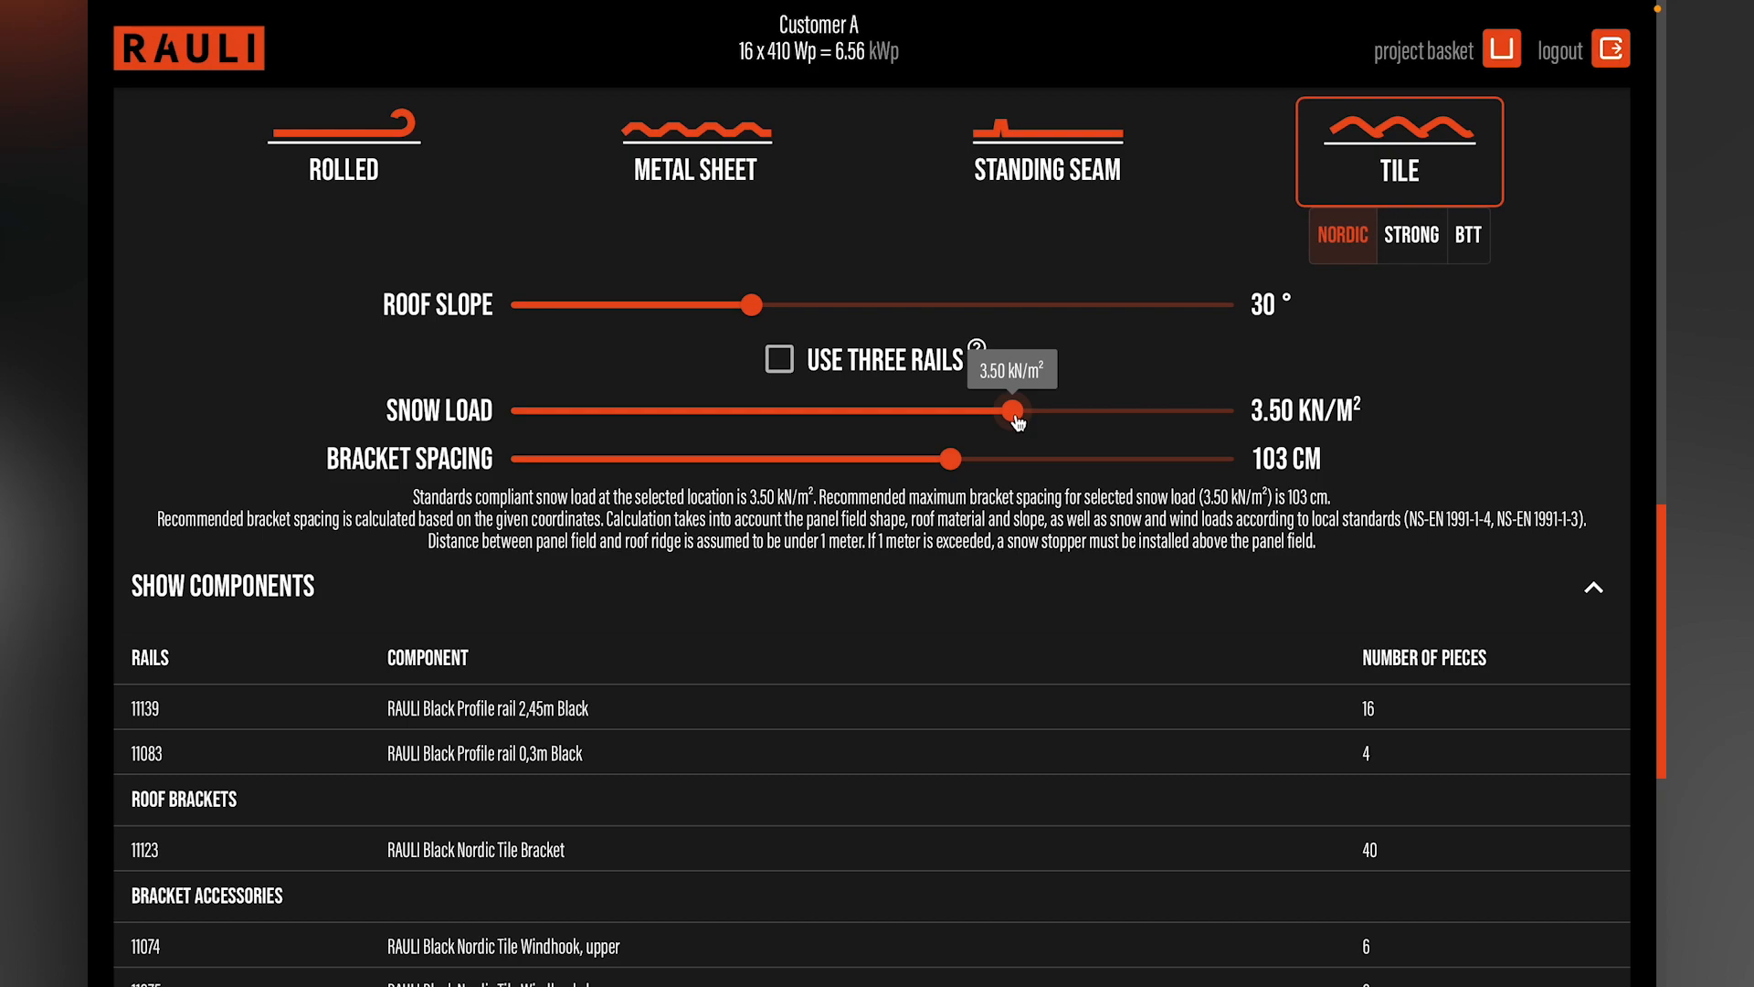
click(1015, 416)
drag(1017, 418, 1162, 416)
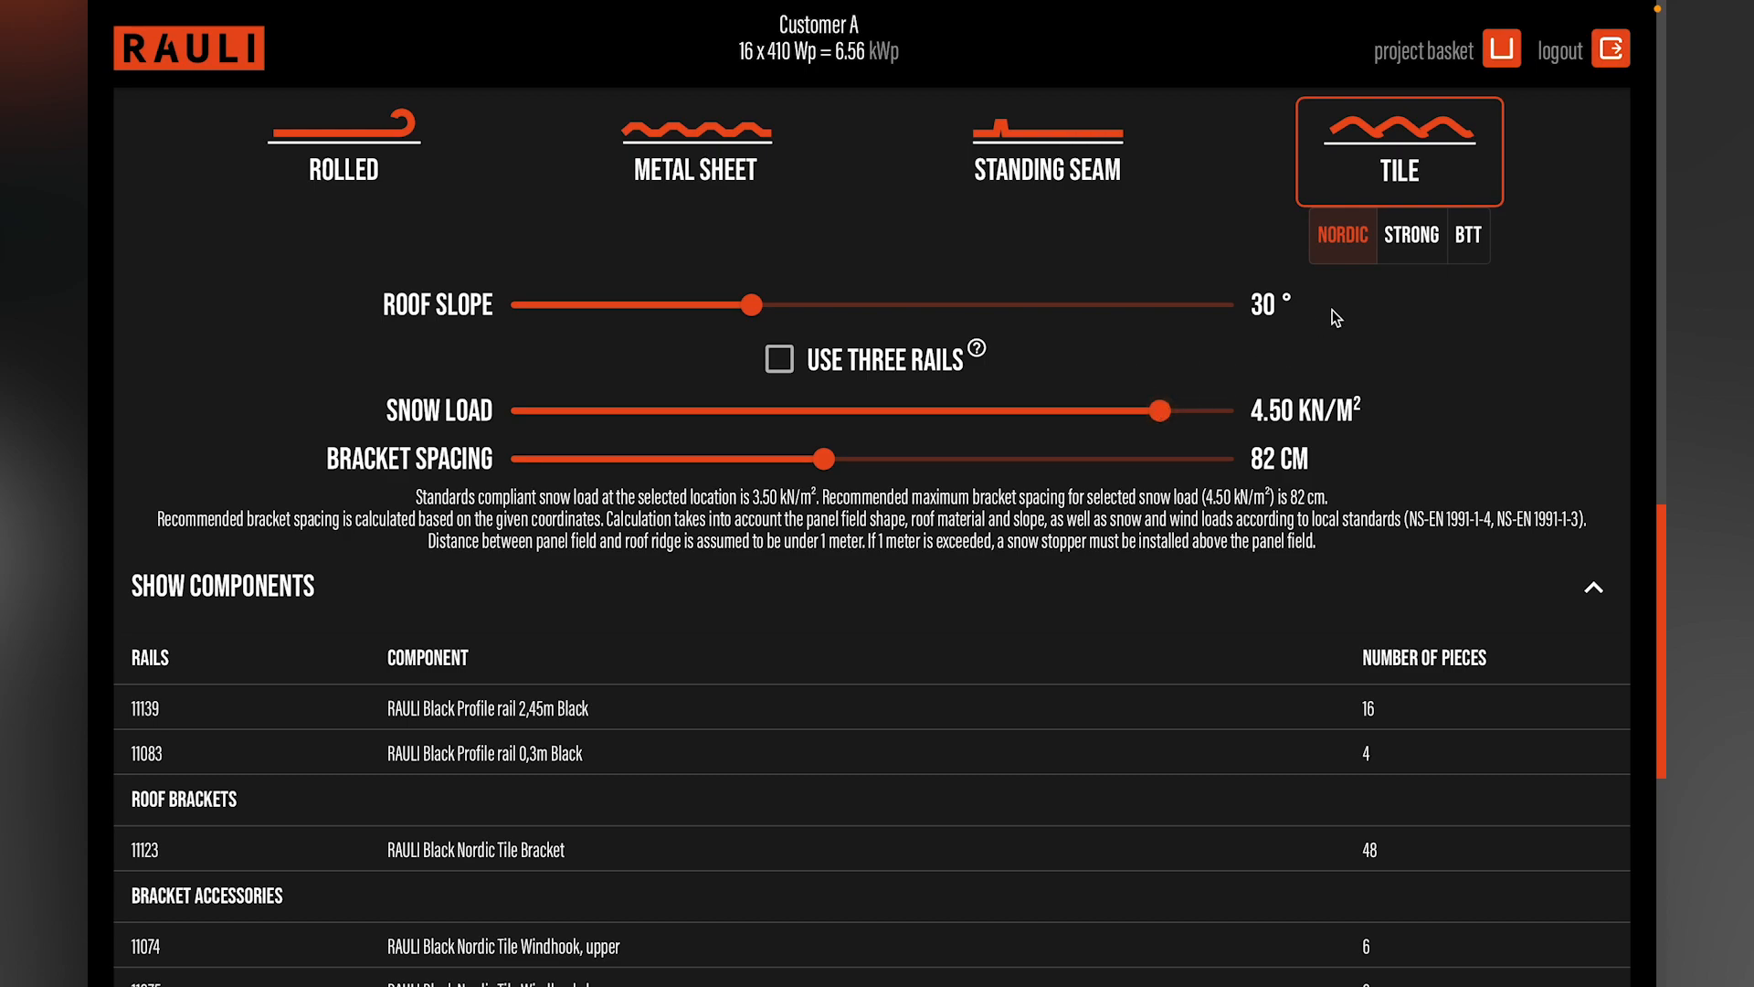
click(1413, 253)
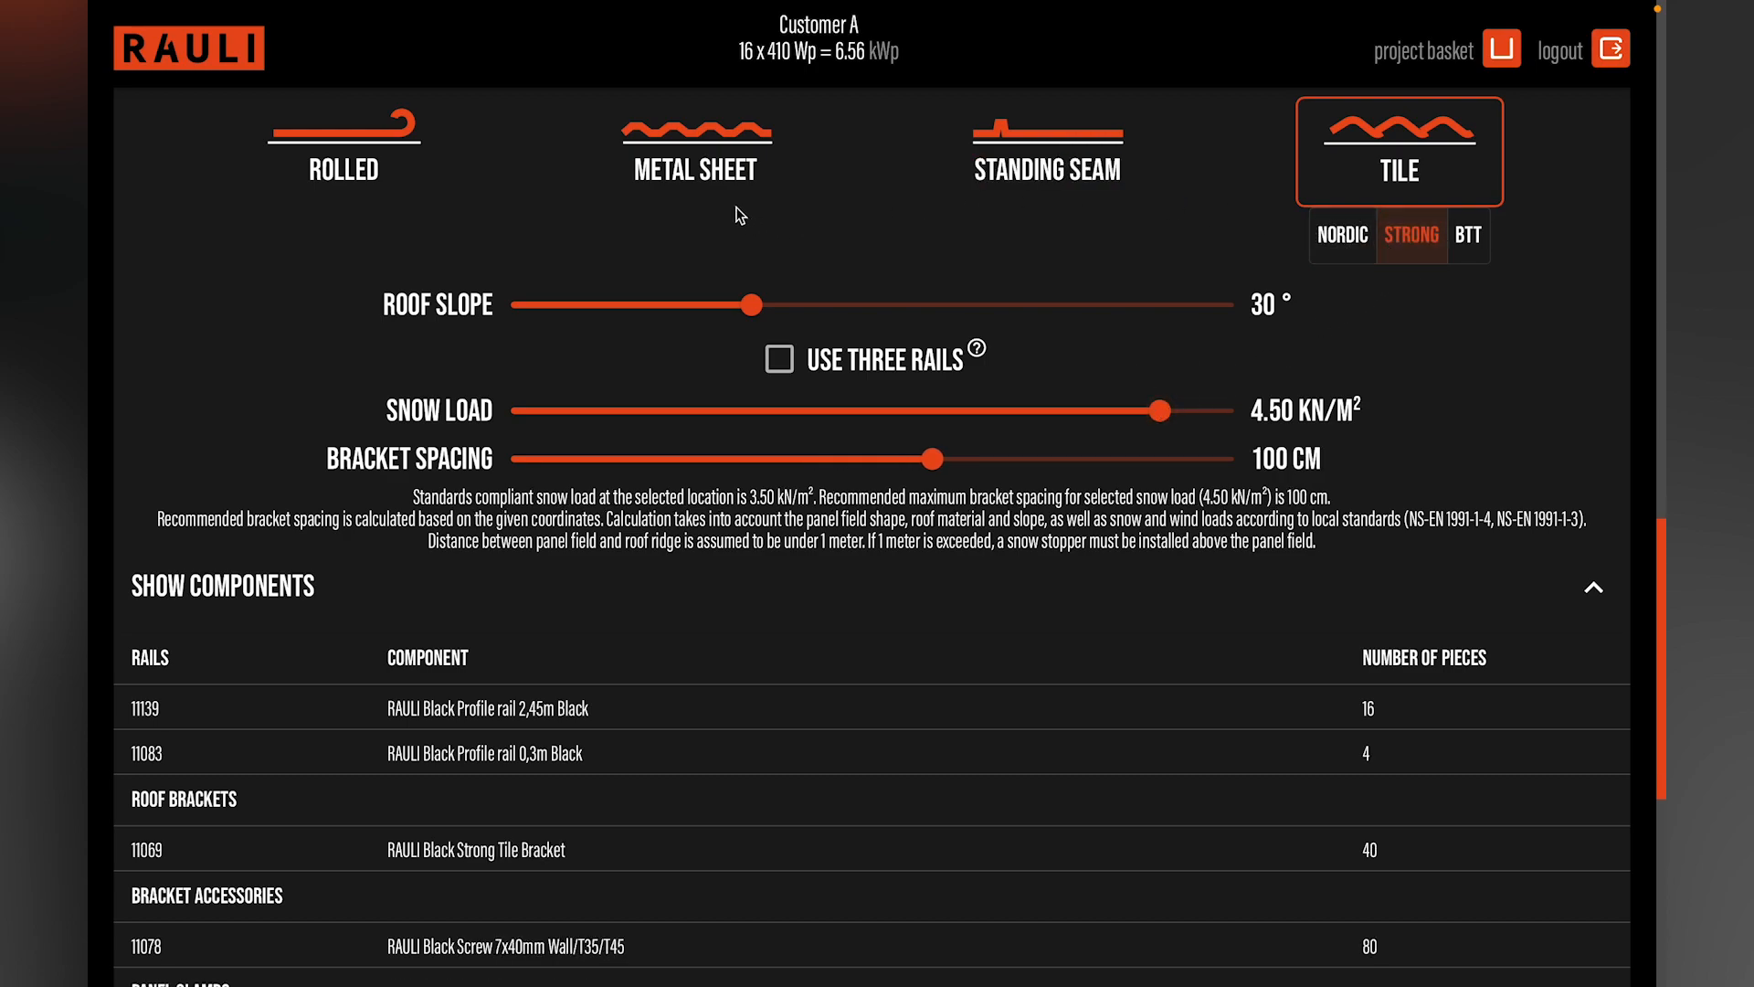
click(707, 183)
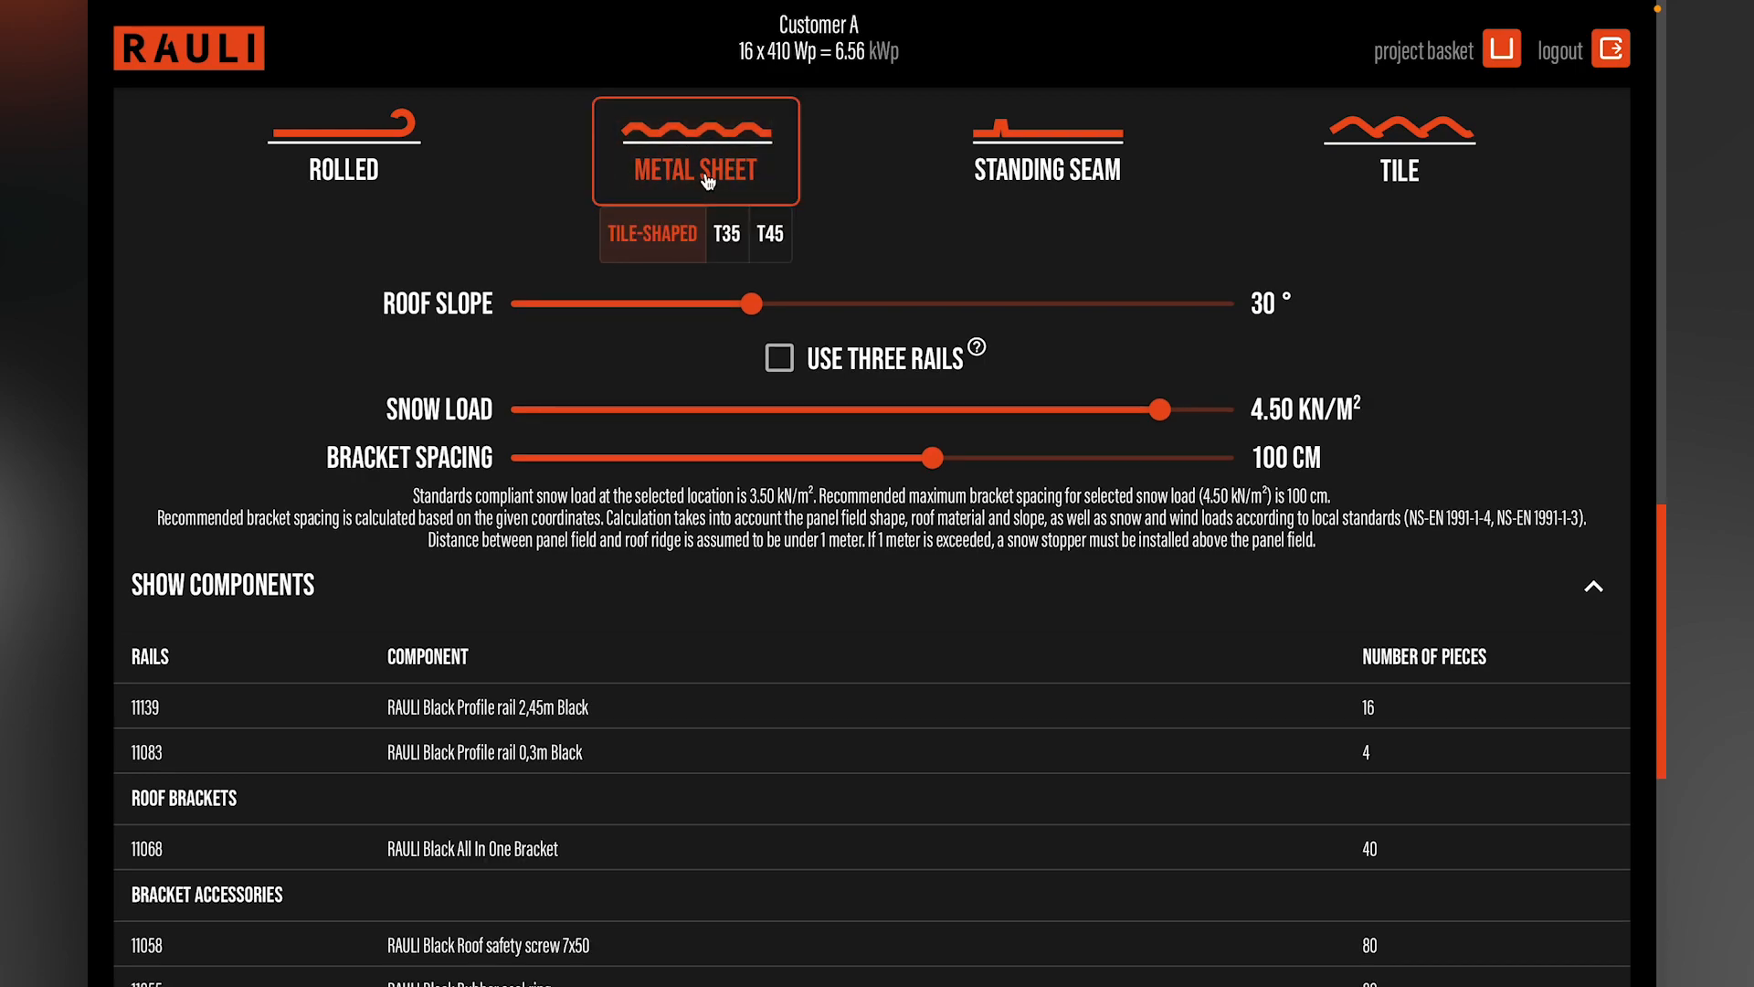
drag(1161, 410, 1011, 415)
click(1373, 155)
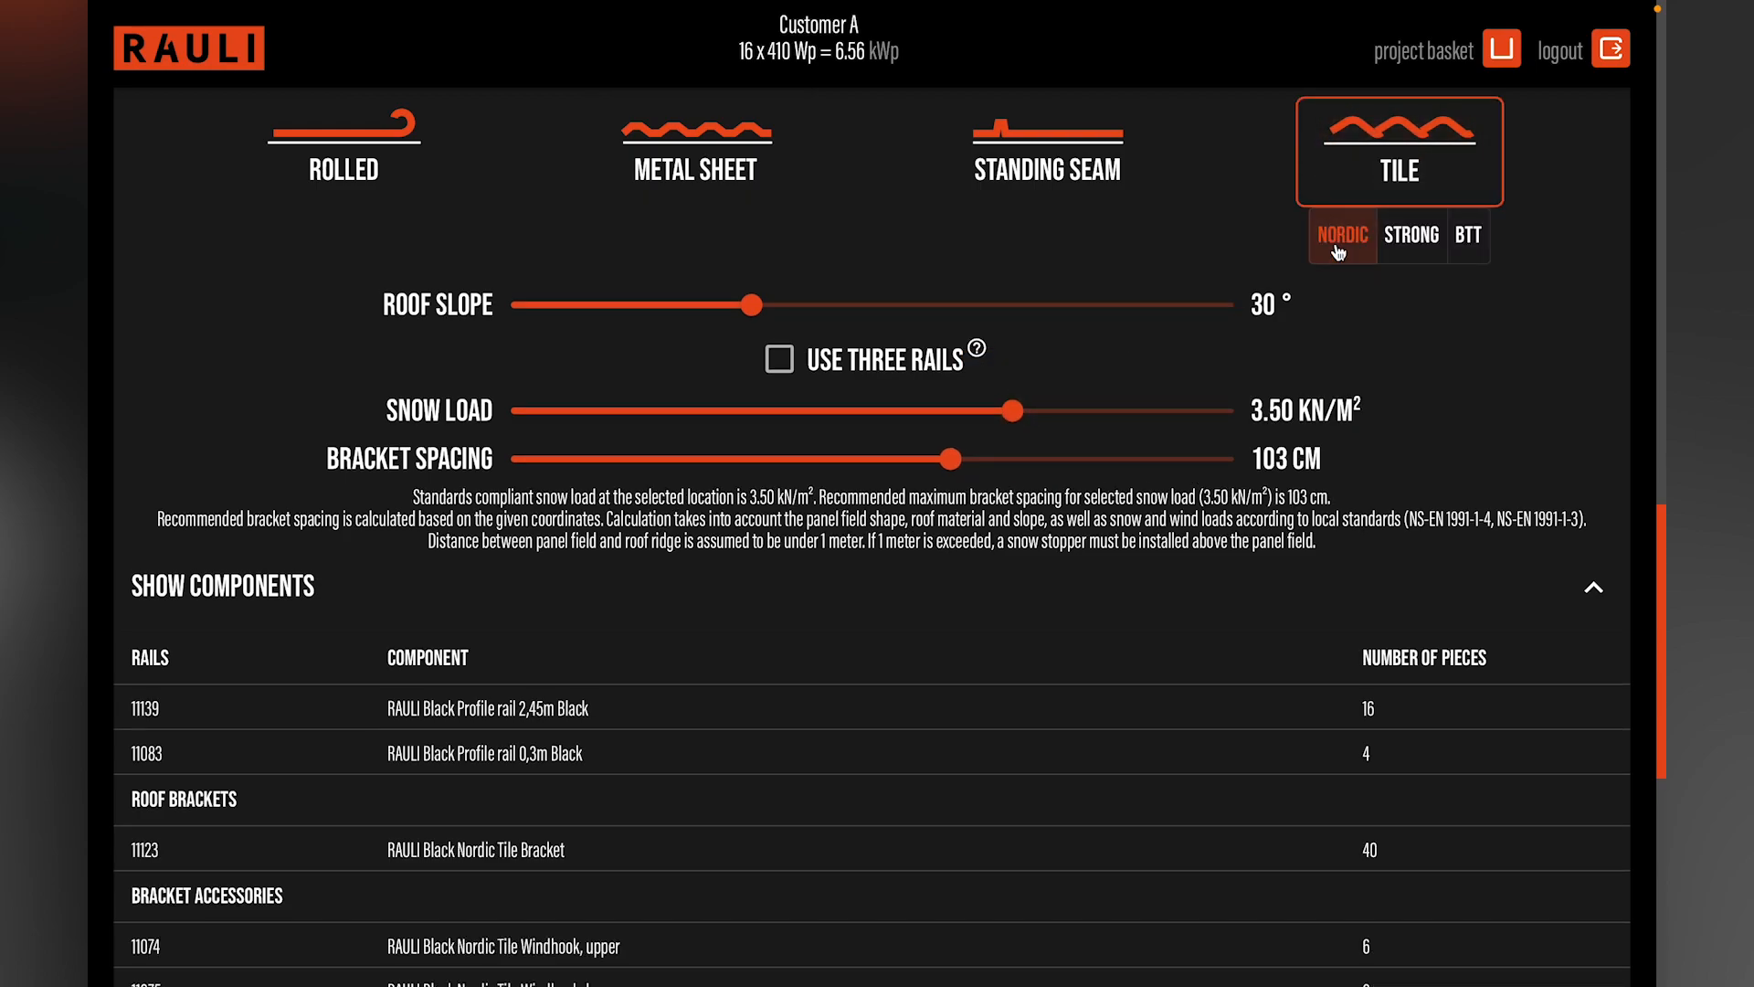
Step: Reduce the Garage panel group to 1 panel row and recalculate its bracket spacing
scroll(1056, 431, up, 2)
scroll(1056, 430, up, 5)
click(829, 164)
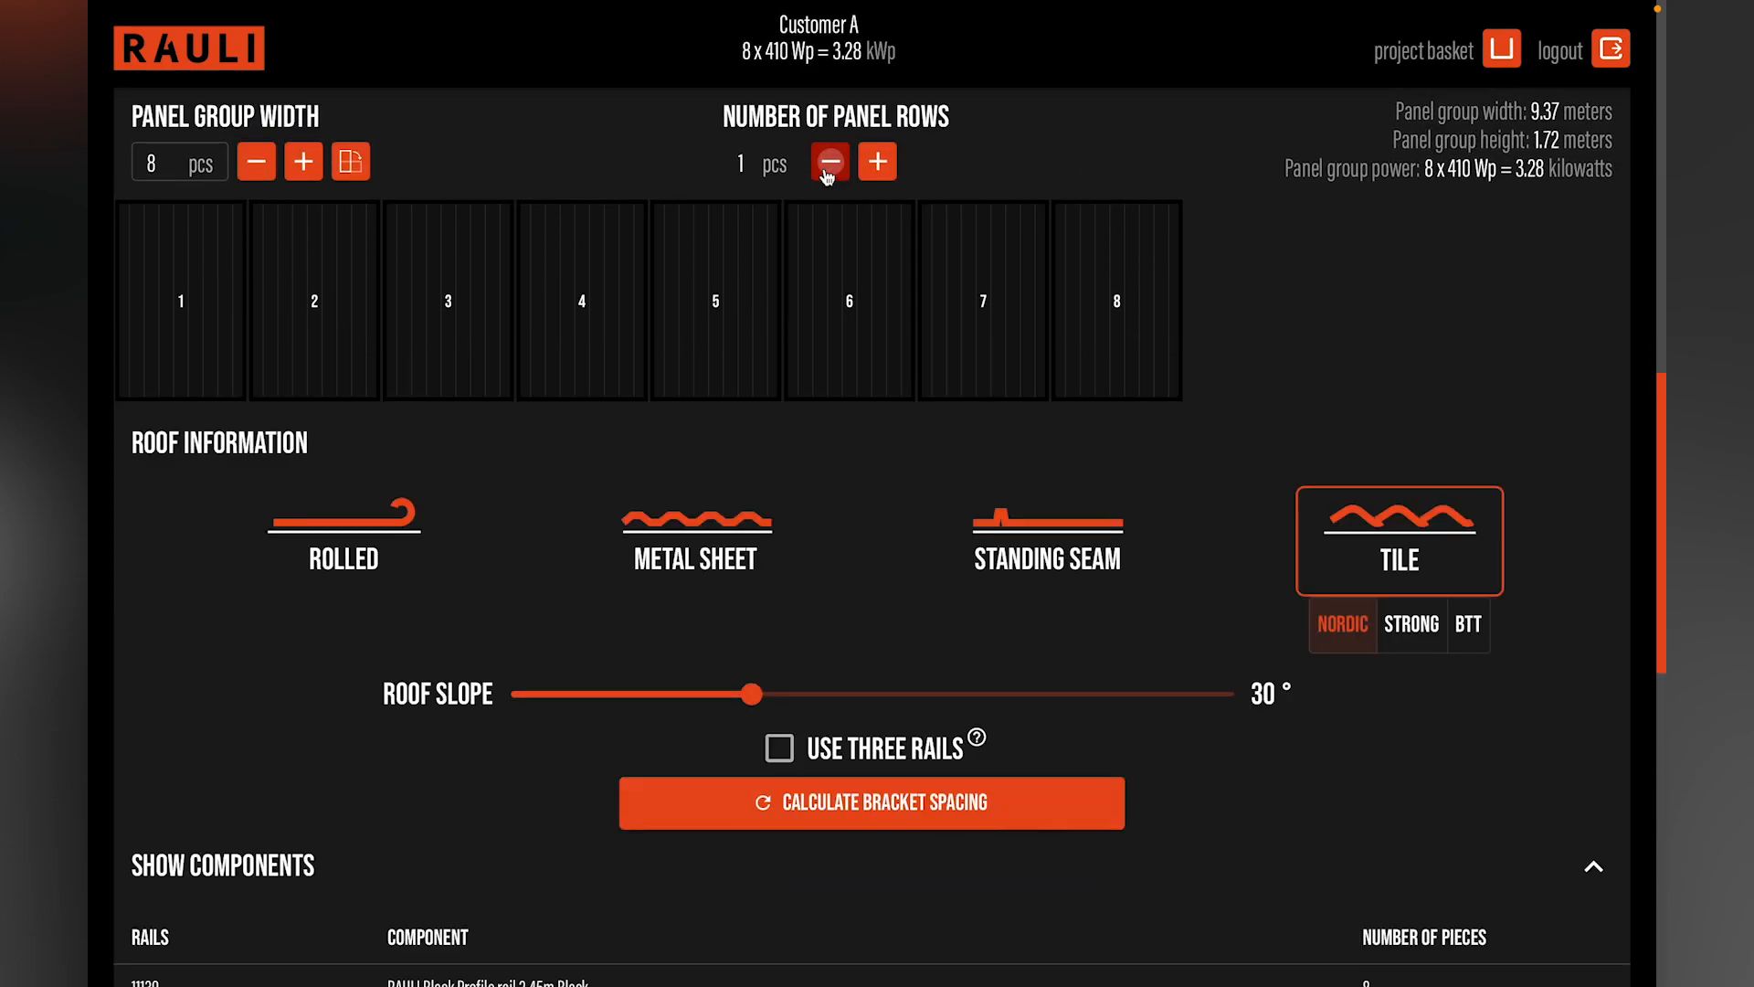
click(894, 804)
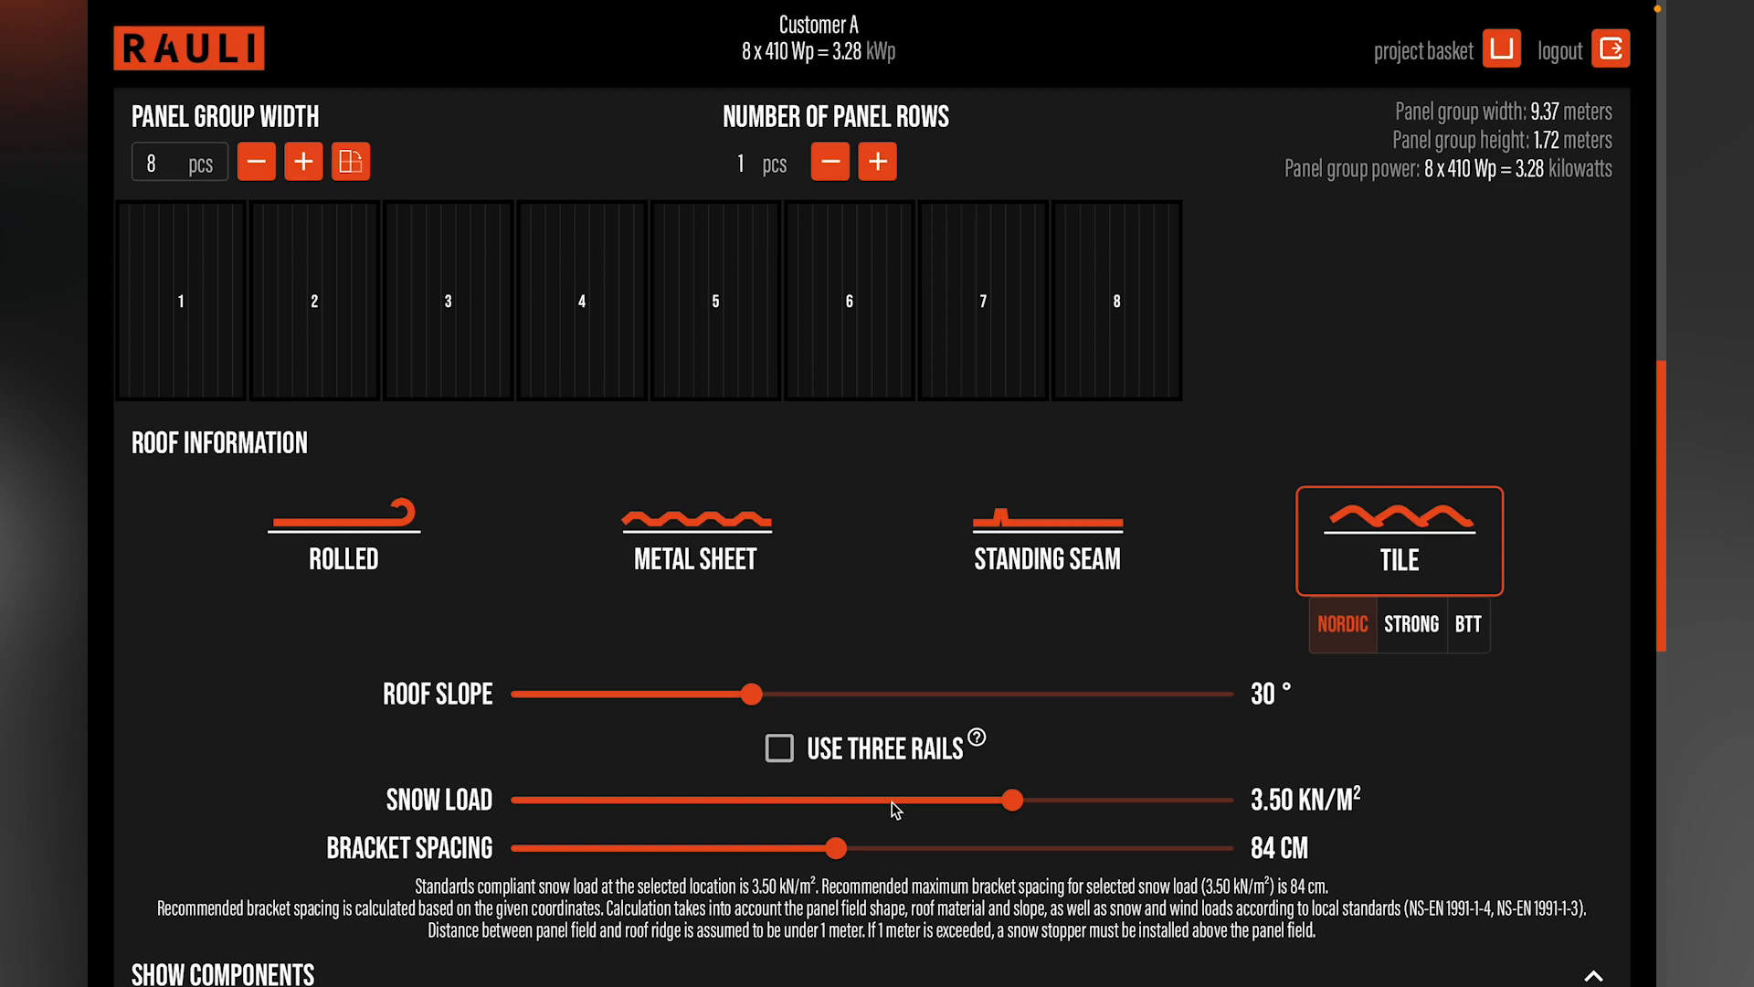
Step: Set the Garage group's snow load to 4.50 kN/m² and enable the use of three rails
mouse_move(1014, 801)
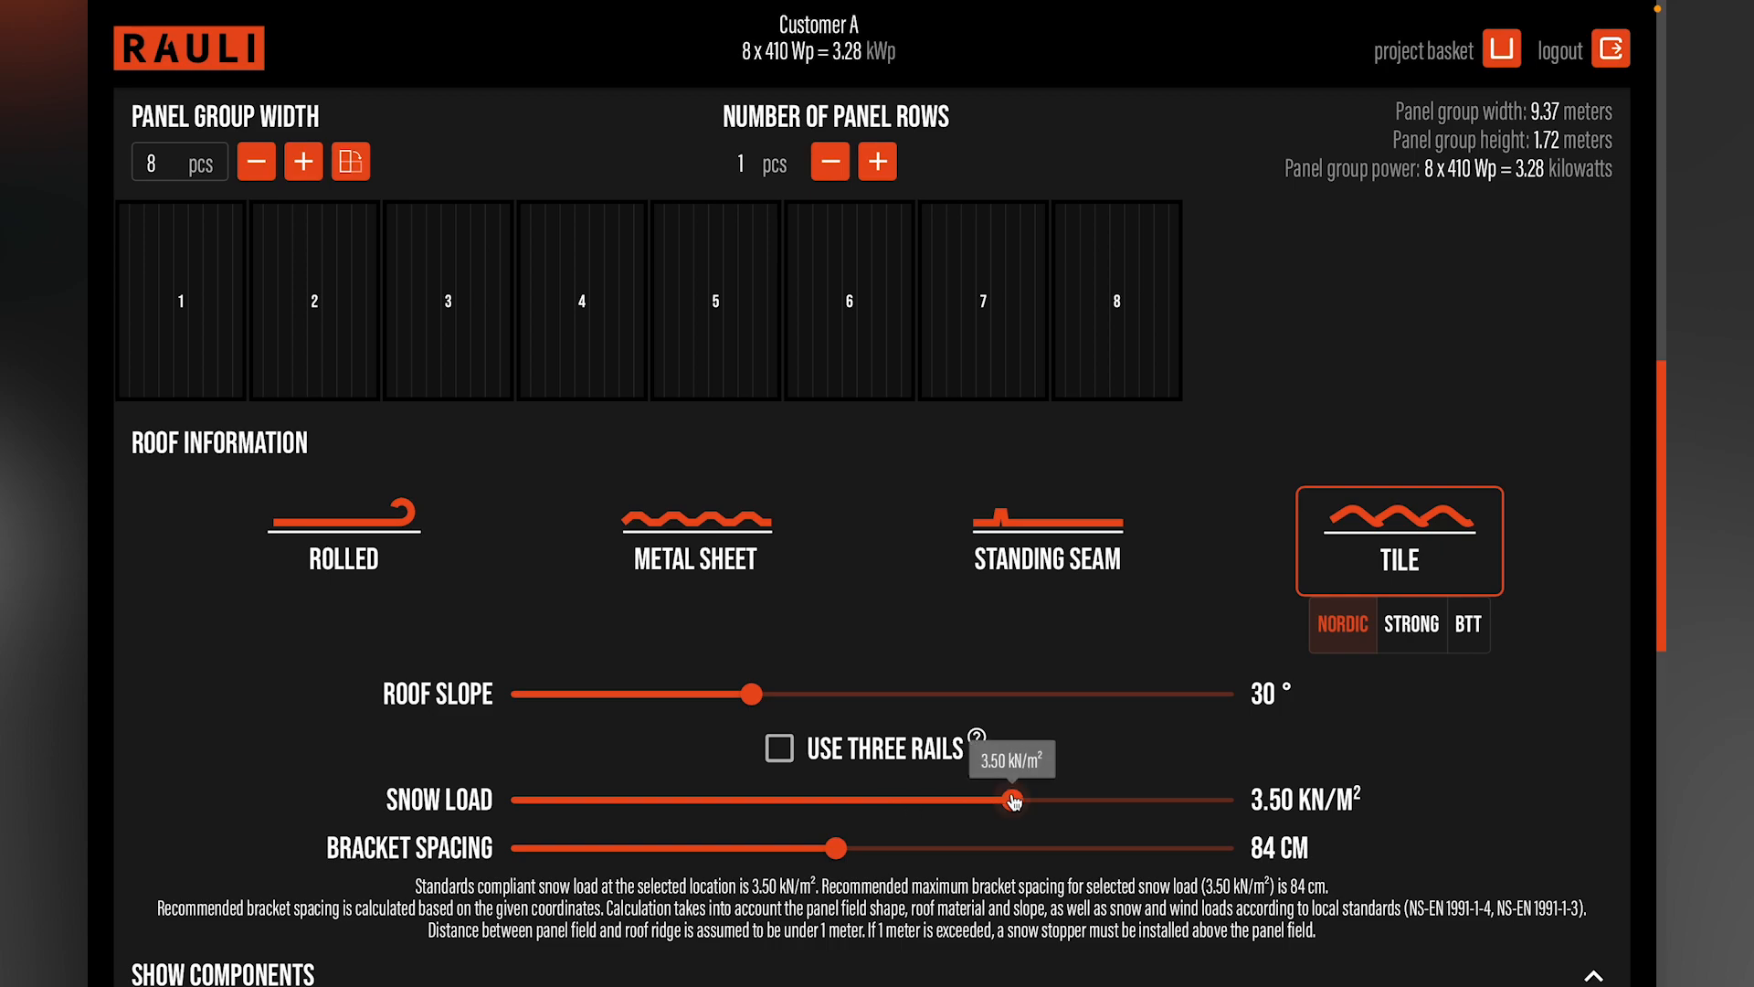
drag(1015, 804, 1022, 803)
drag(1029, 804, 1103, 800)
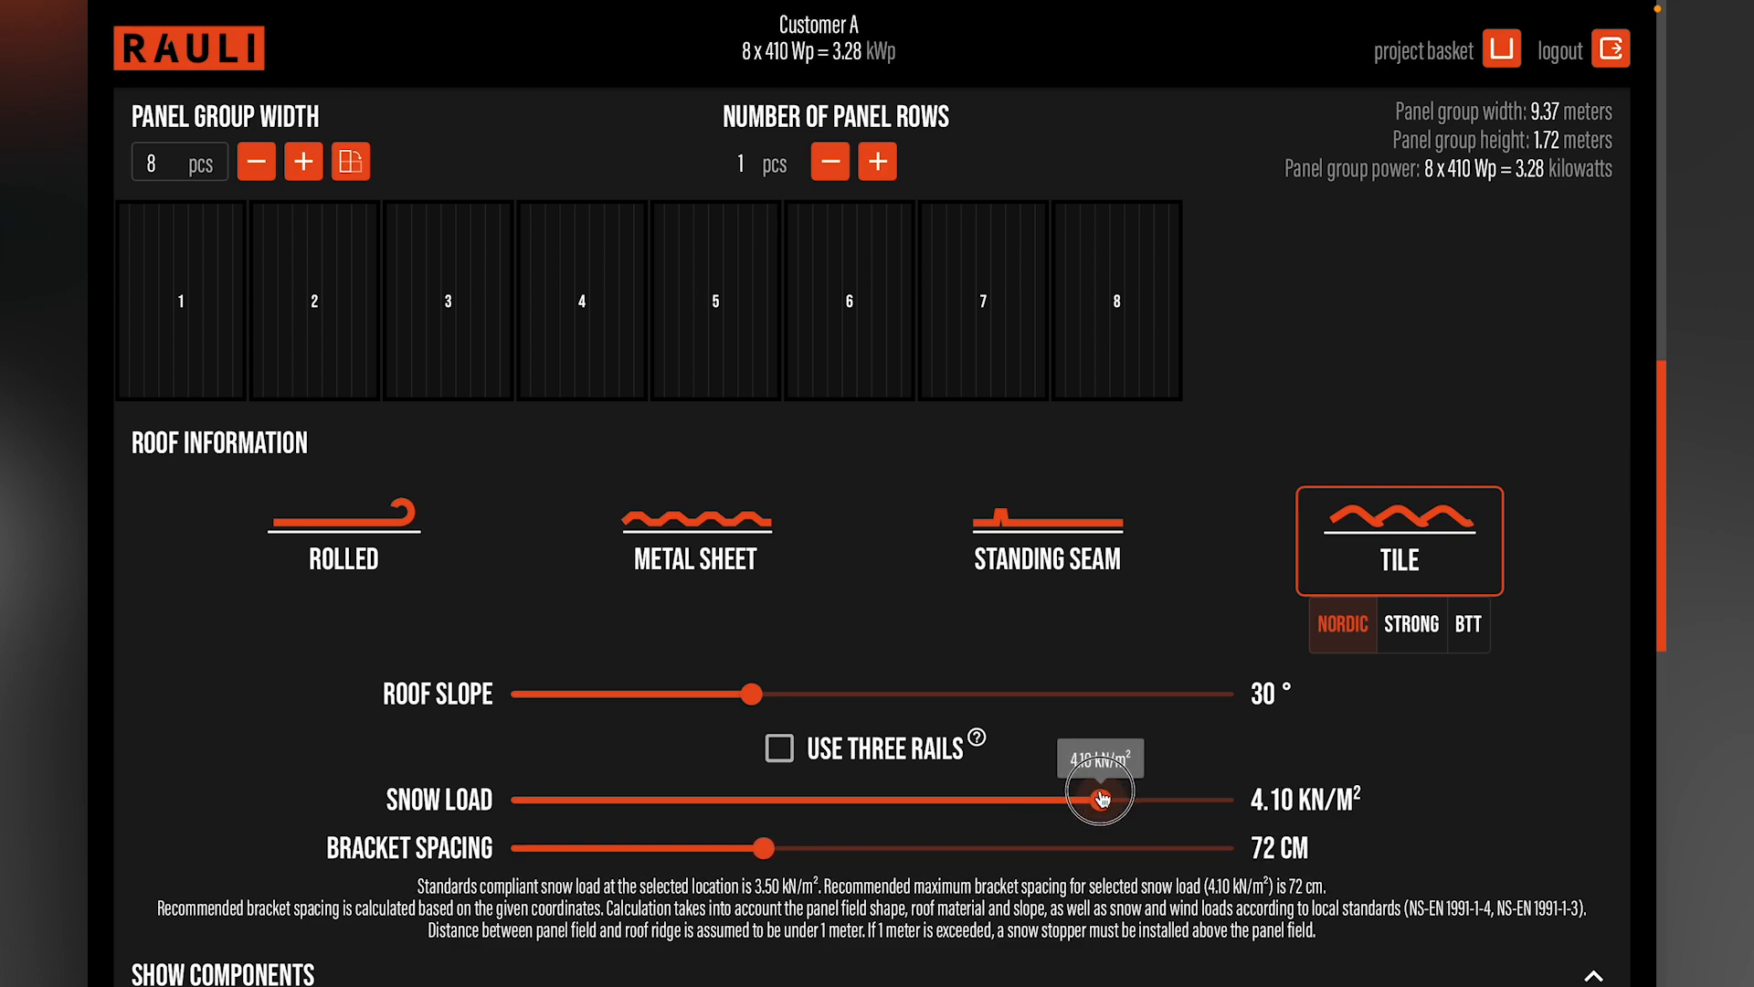
drag(1103, 800, 1163, 801)
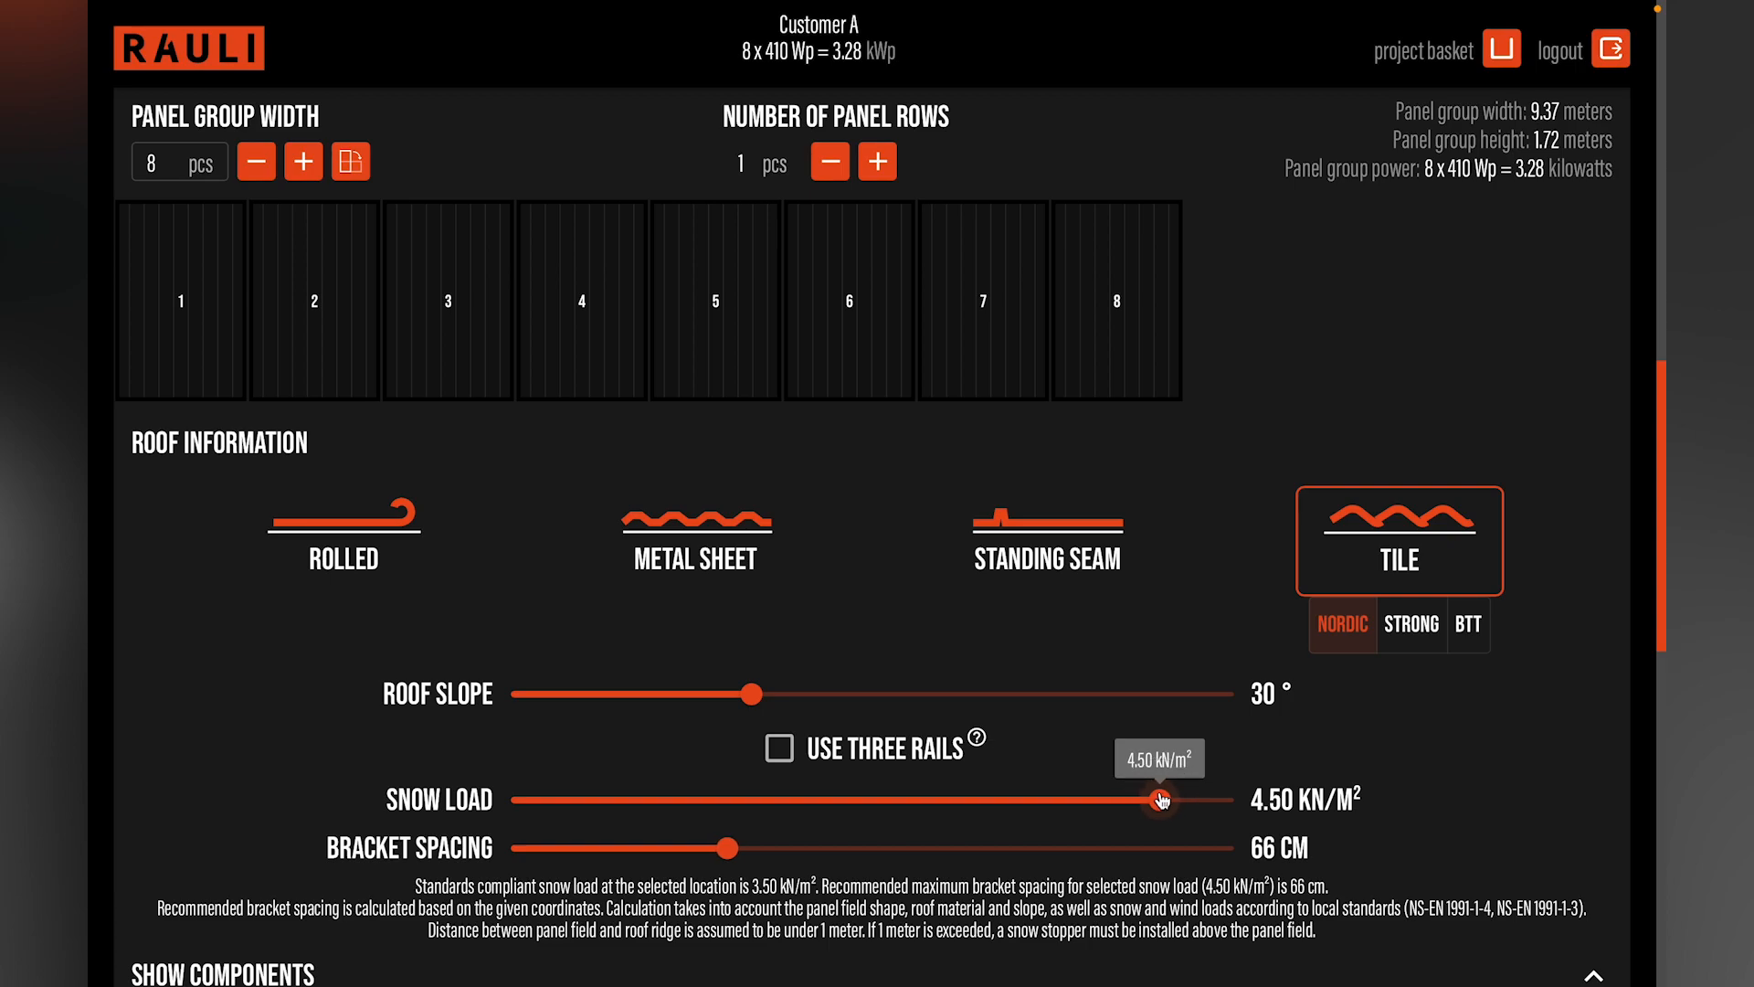
scroll(1162, 801, down, 2)
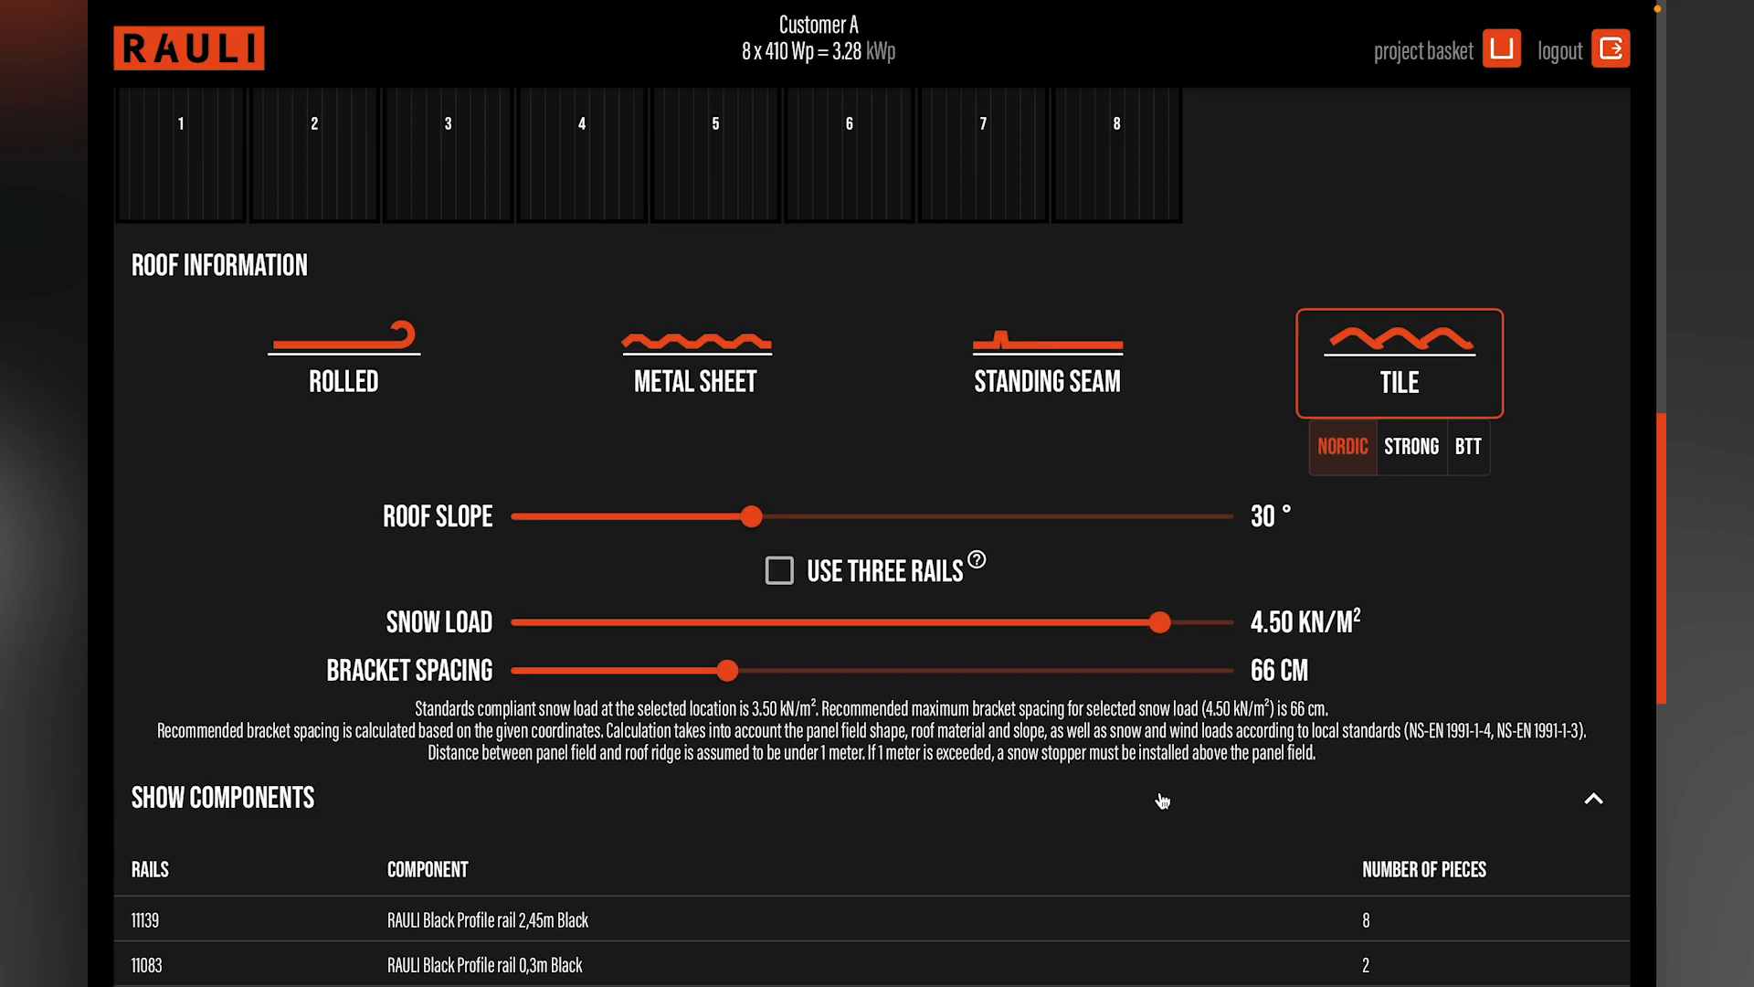
scroll(1162, 801, down, 1)
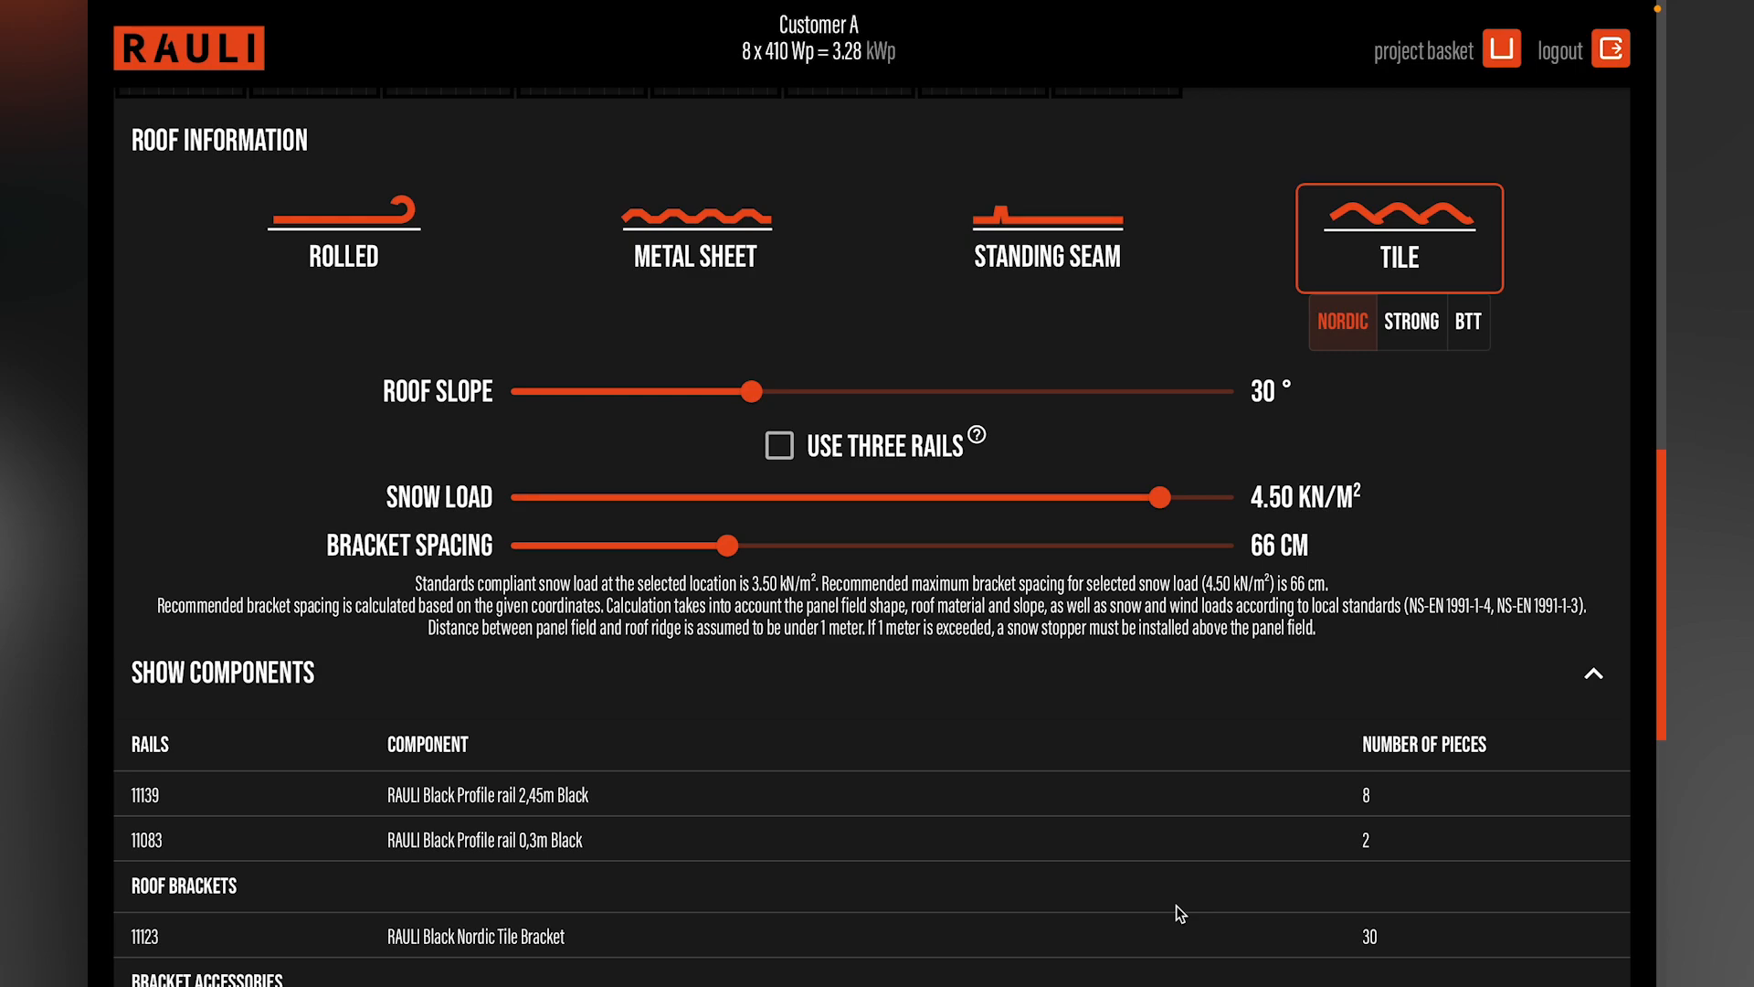
click(779, 447)
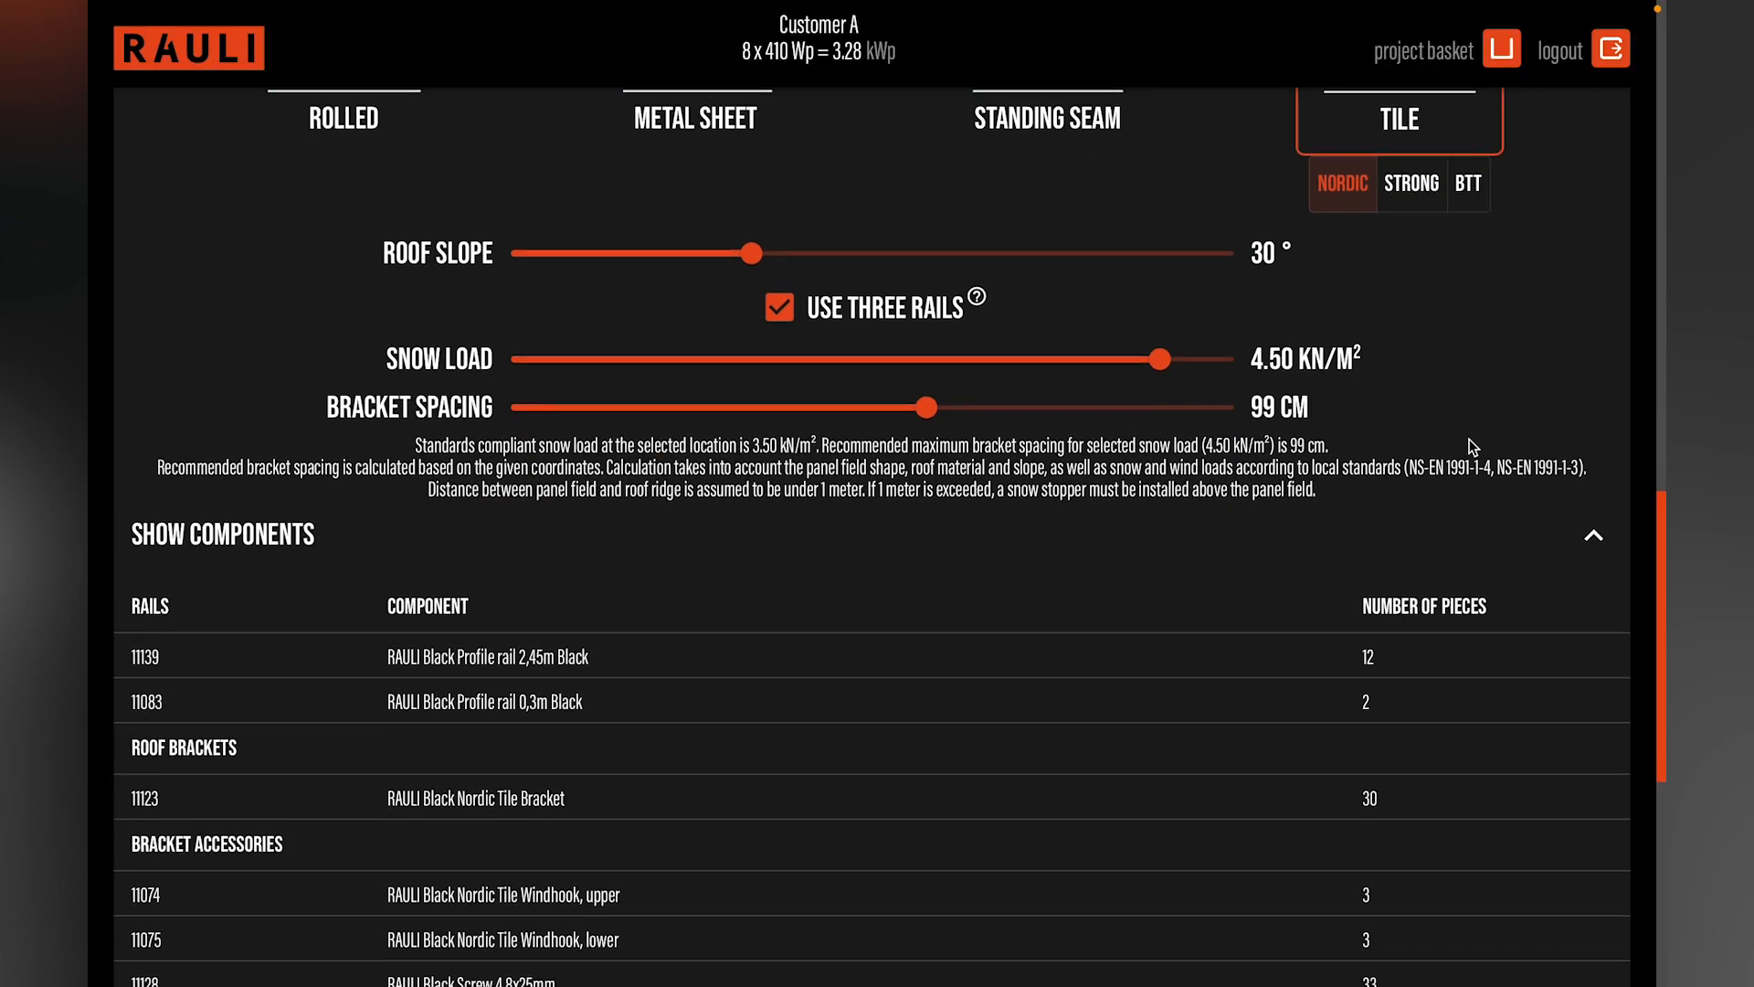
Step: Add a second panel group and name it "Main building, east"
scroll(1473, 448, down, 5)
scroll(1473, 447, down, 2)
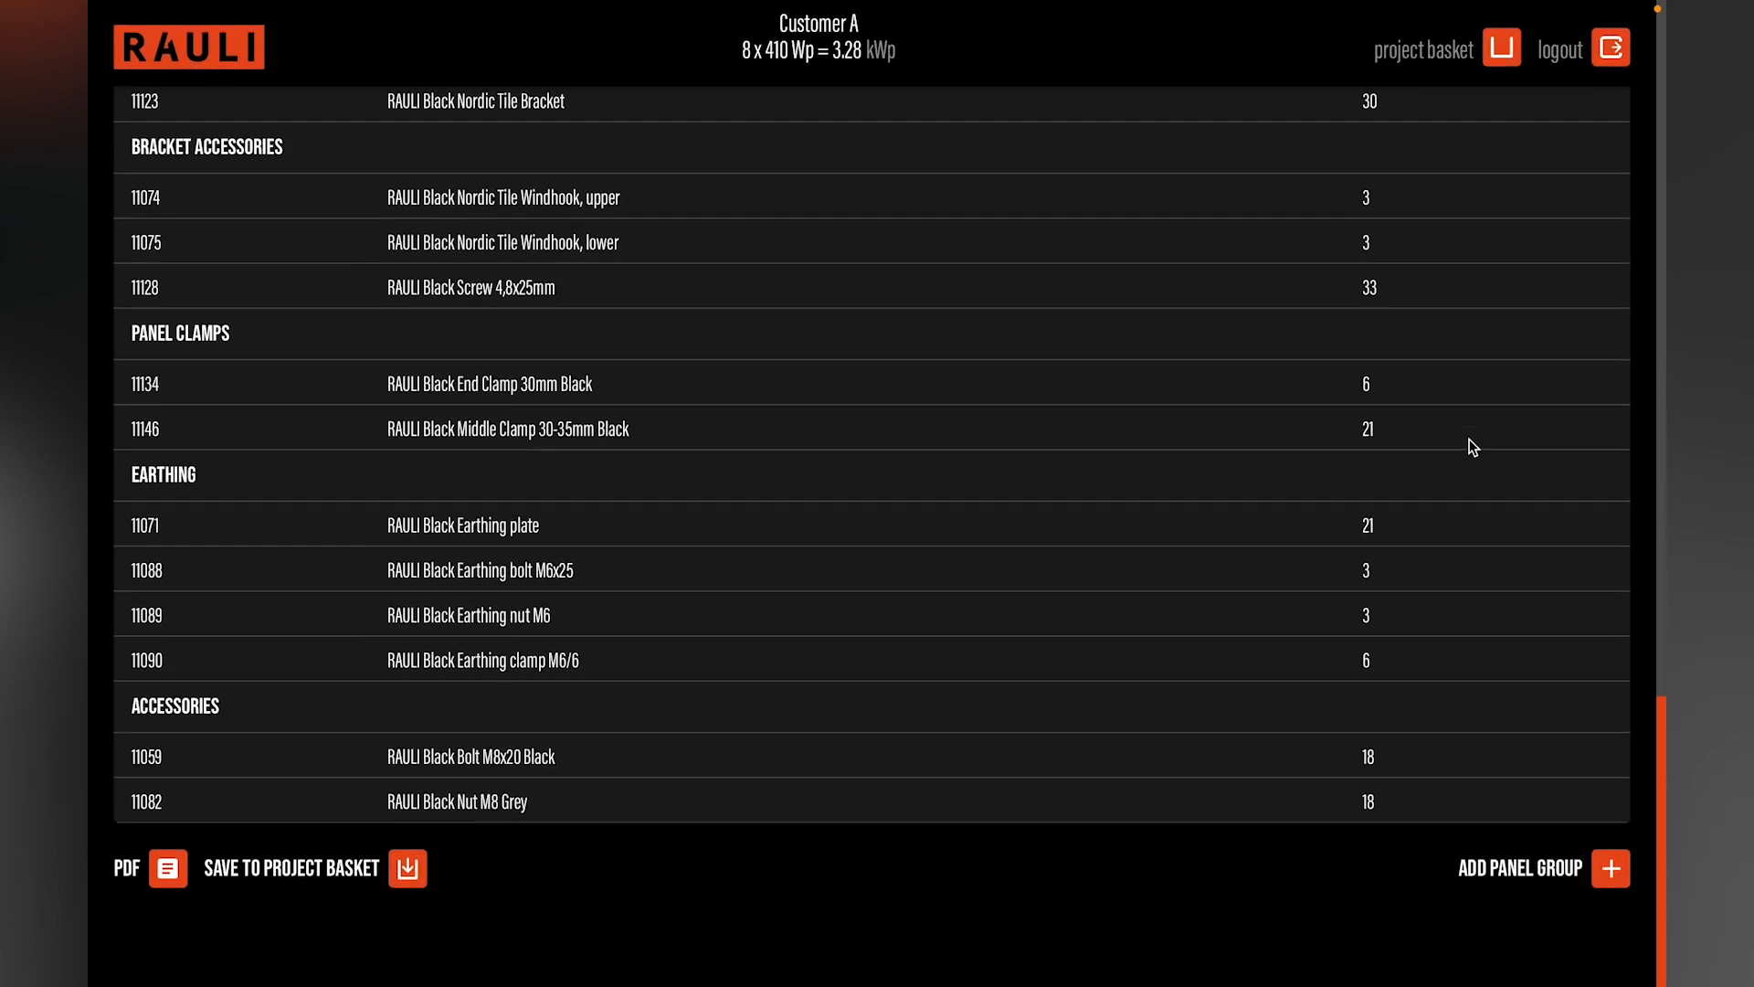
click(1546, 872)
scroll(1087, 762, down, 9)
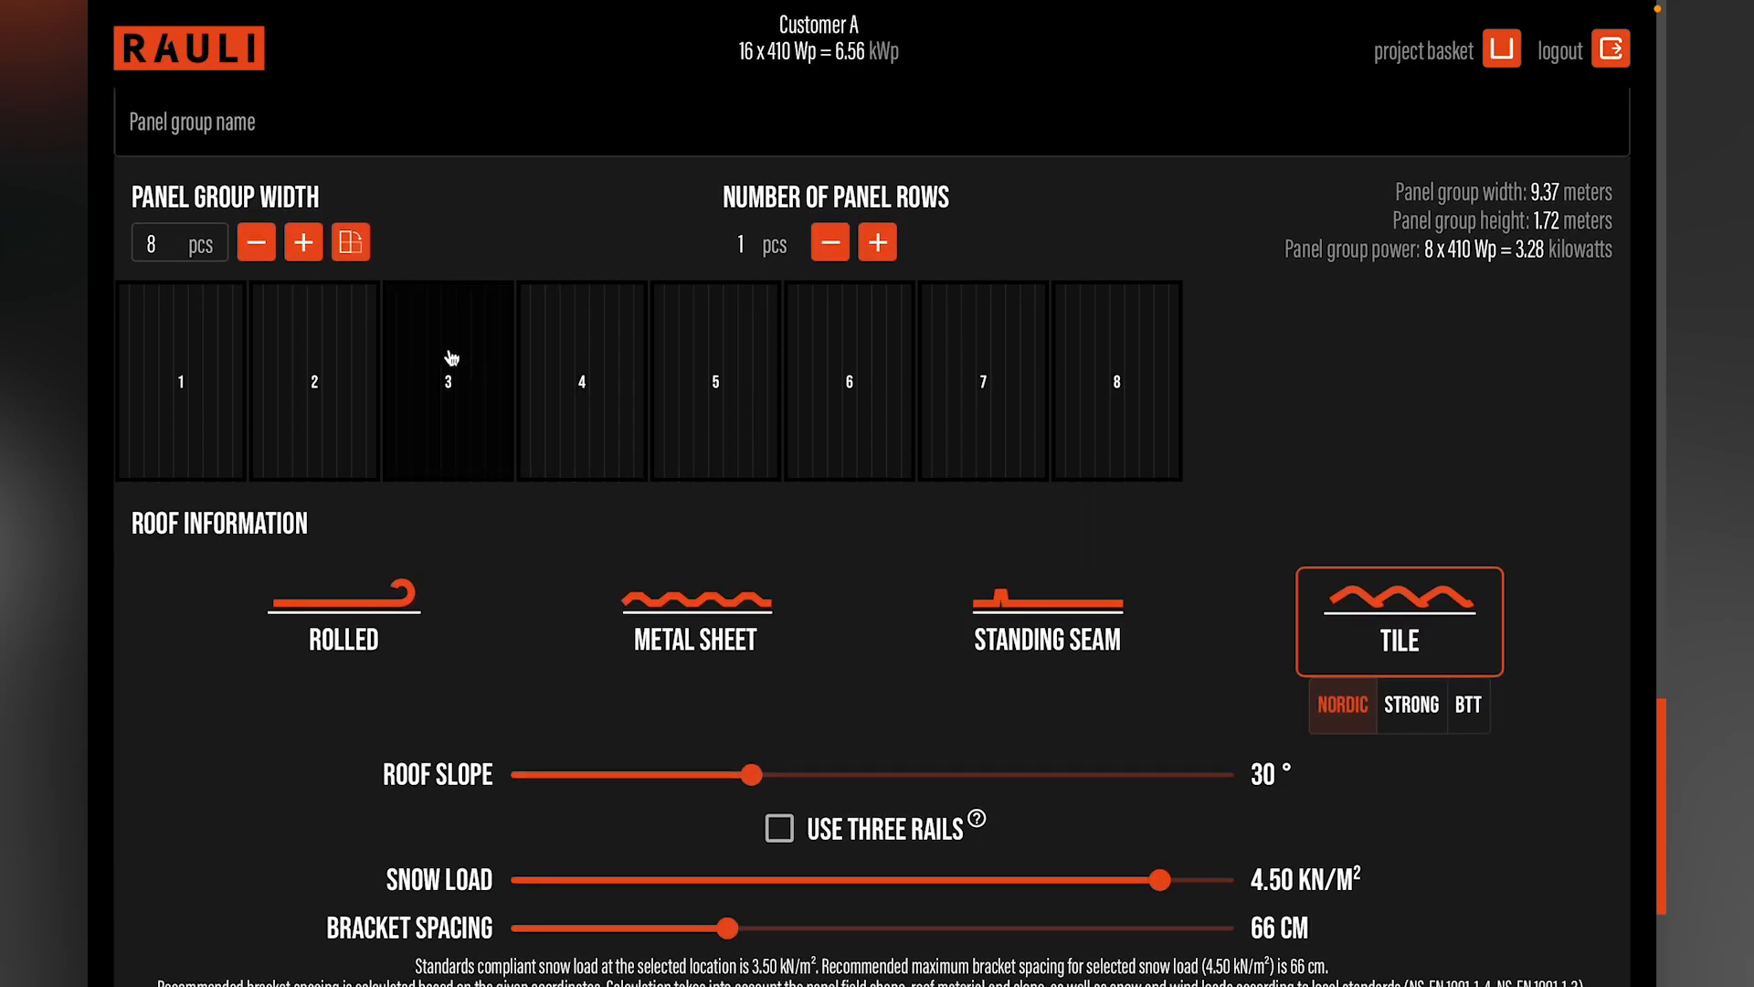
scroll(450, 356, up, 1)
click(285, 150)
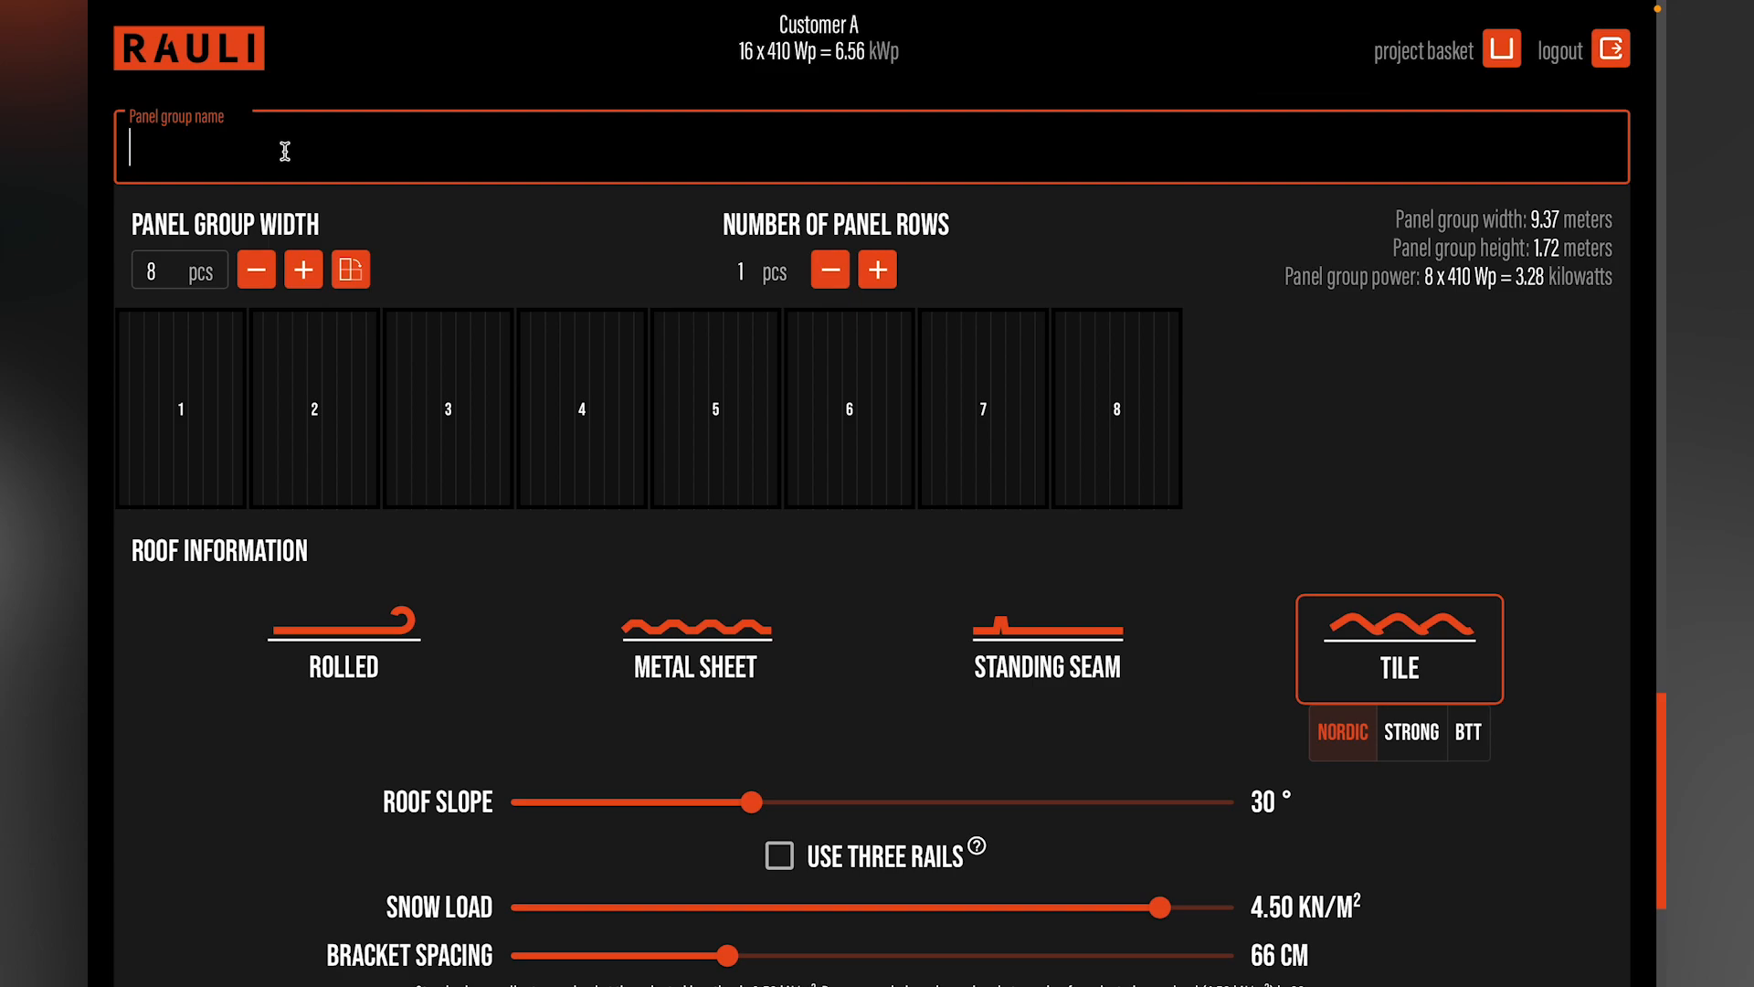
text(Main building)
key(BackSpace)
text(, east)
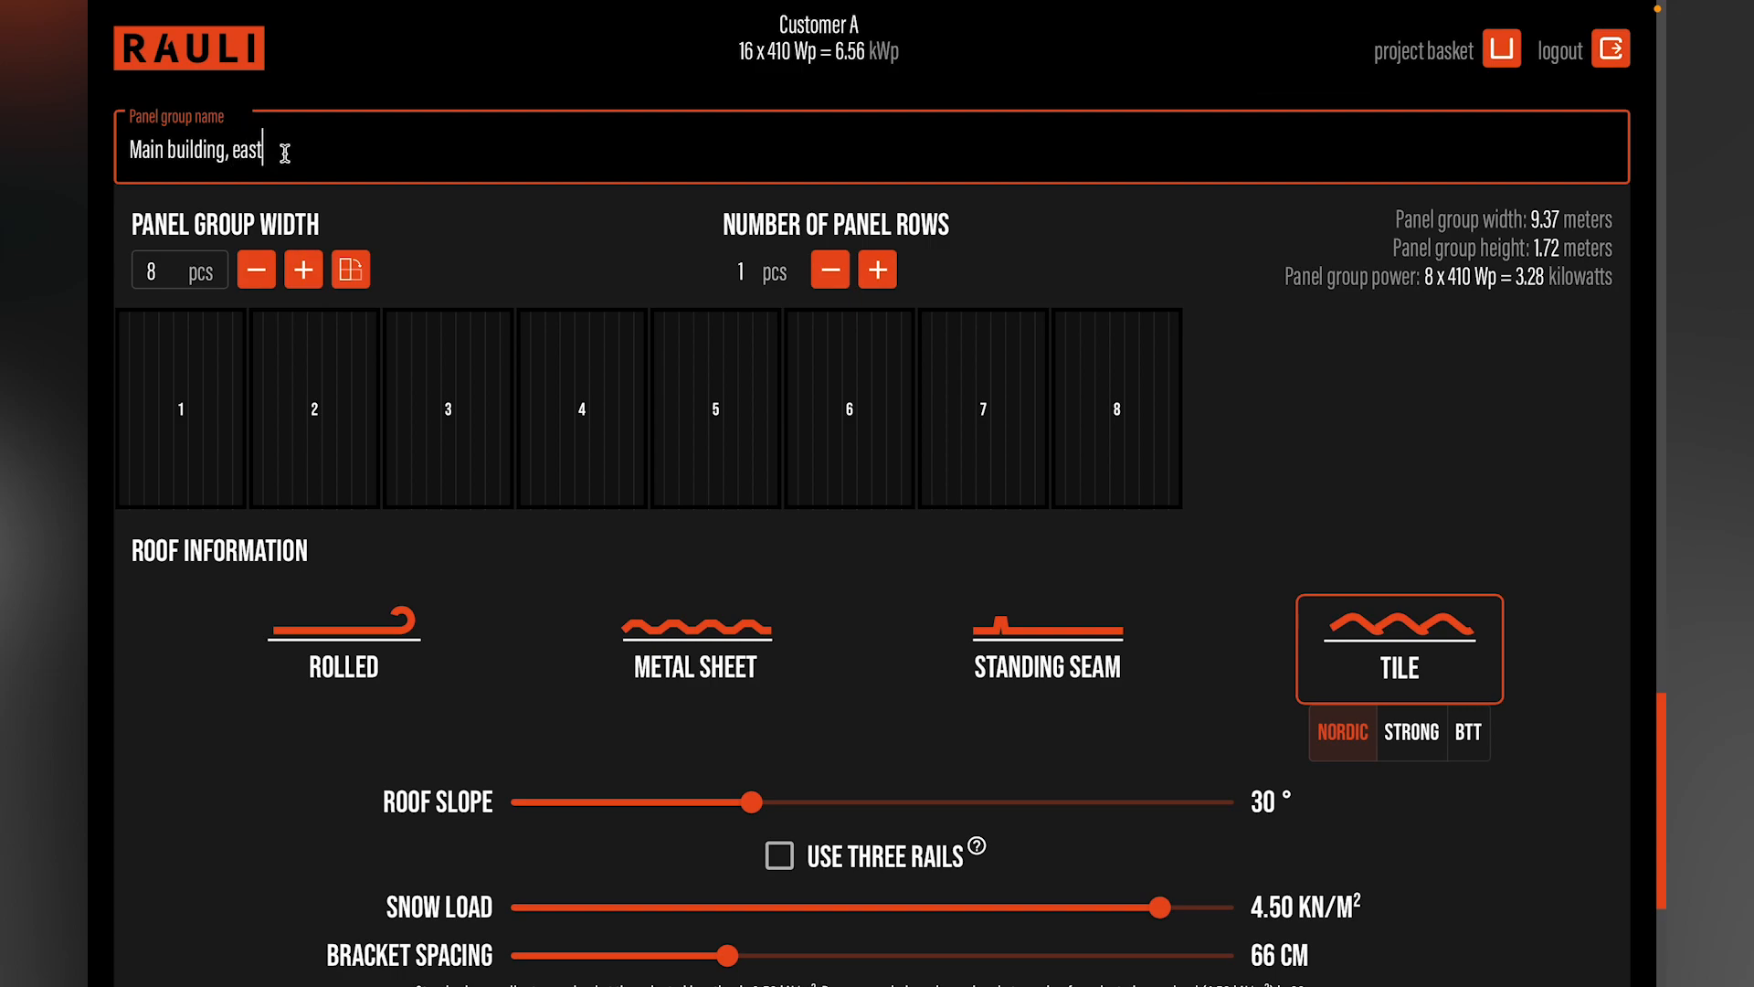
Step: Set the "Main building, east" group to 10 panels wide and 2 panel rows
click(301, 272)
click(303, 272)
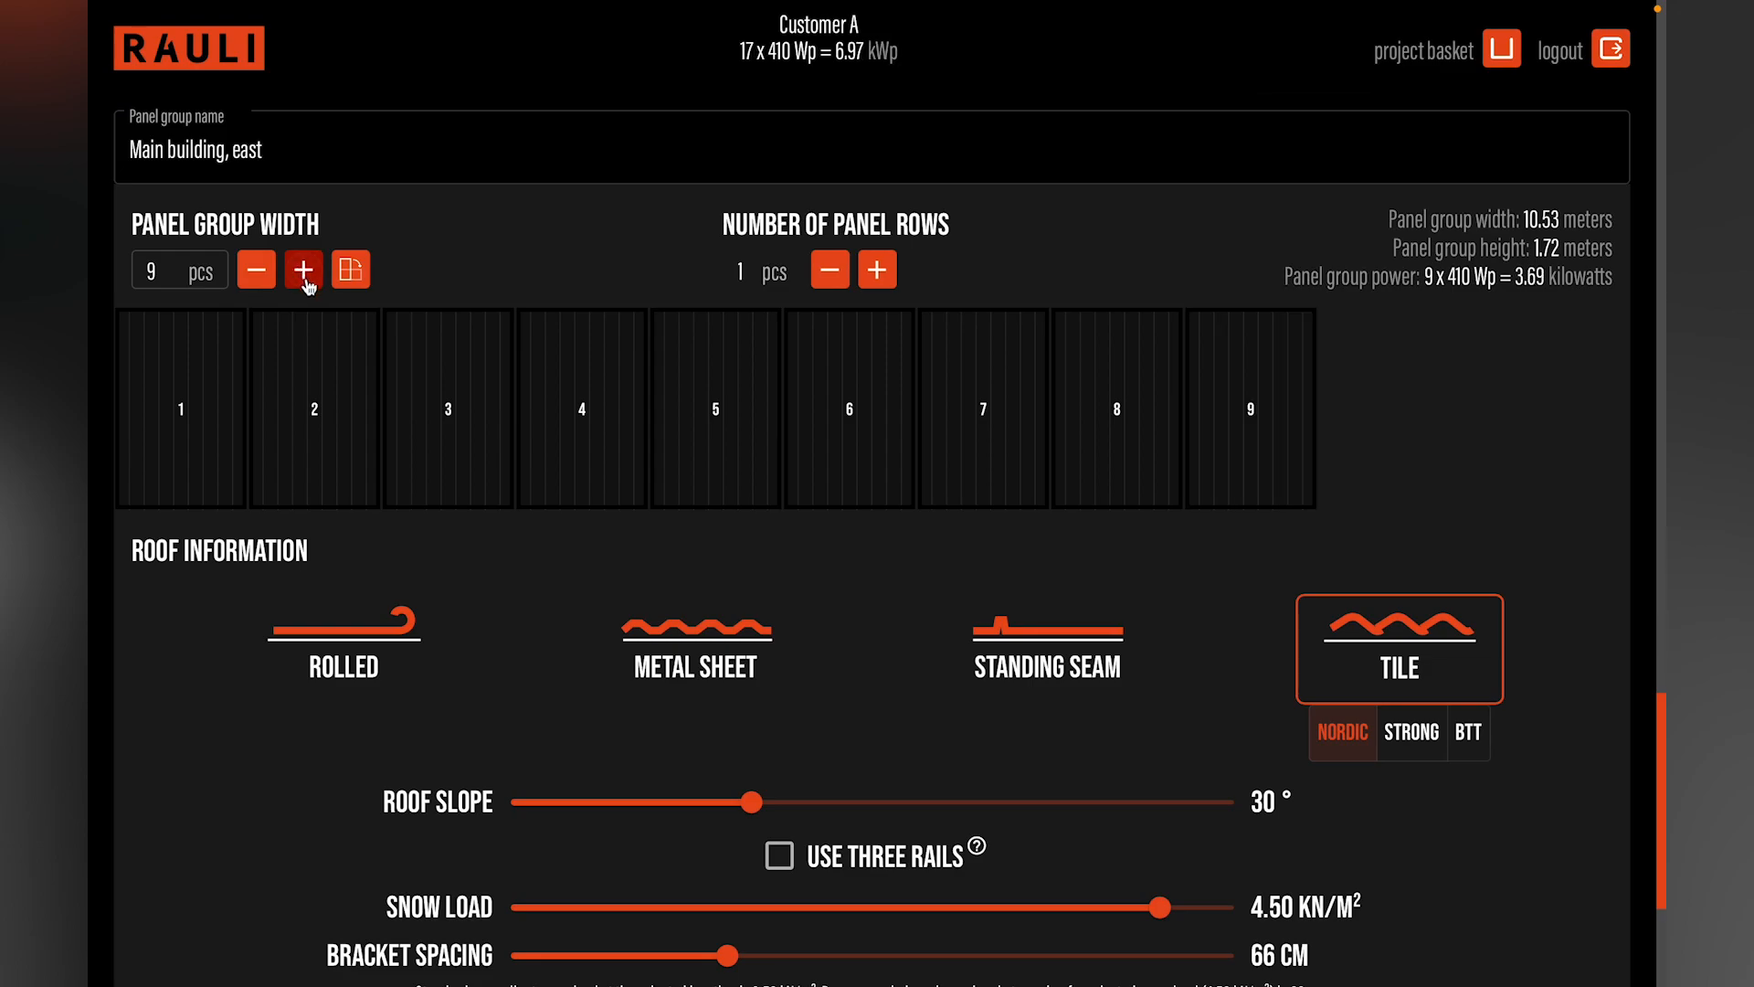
click(305, 277)
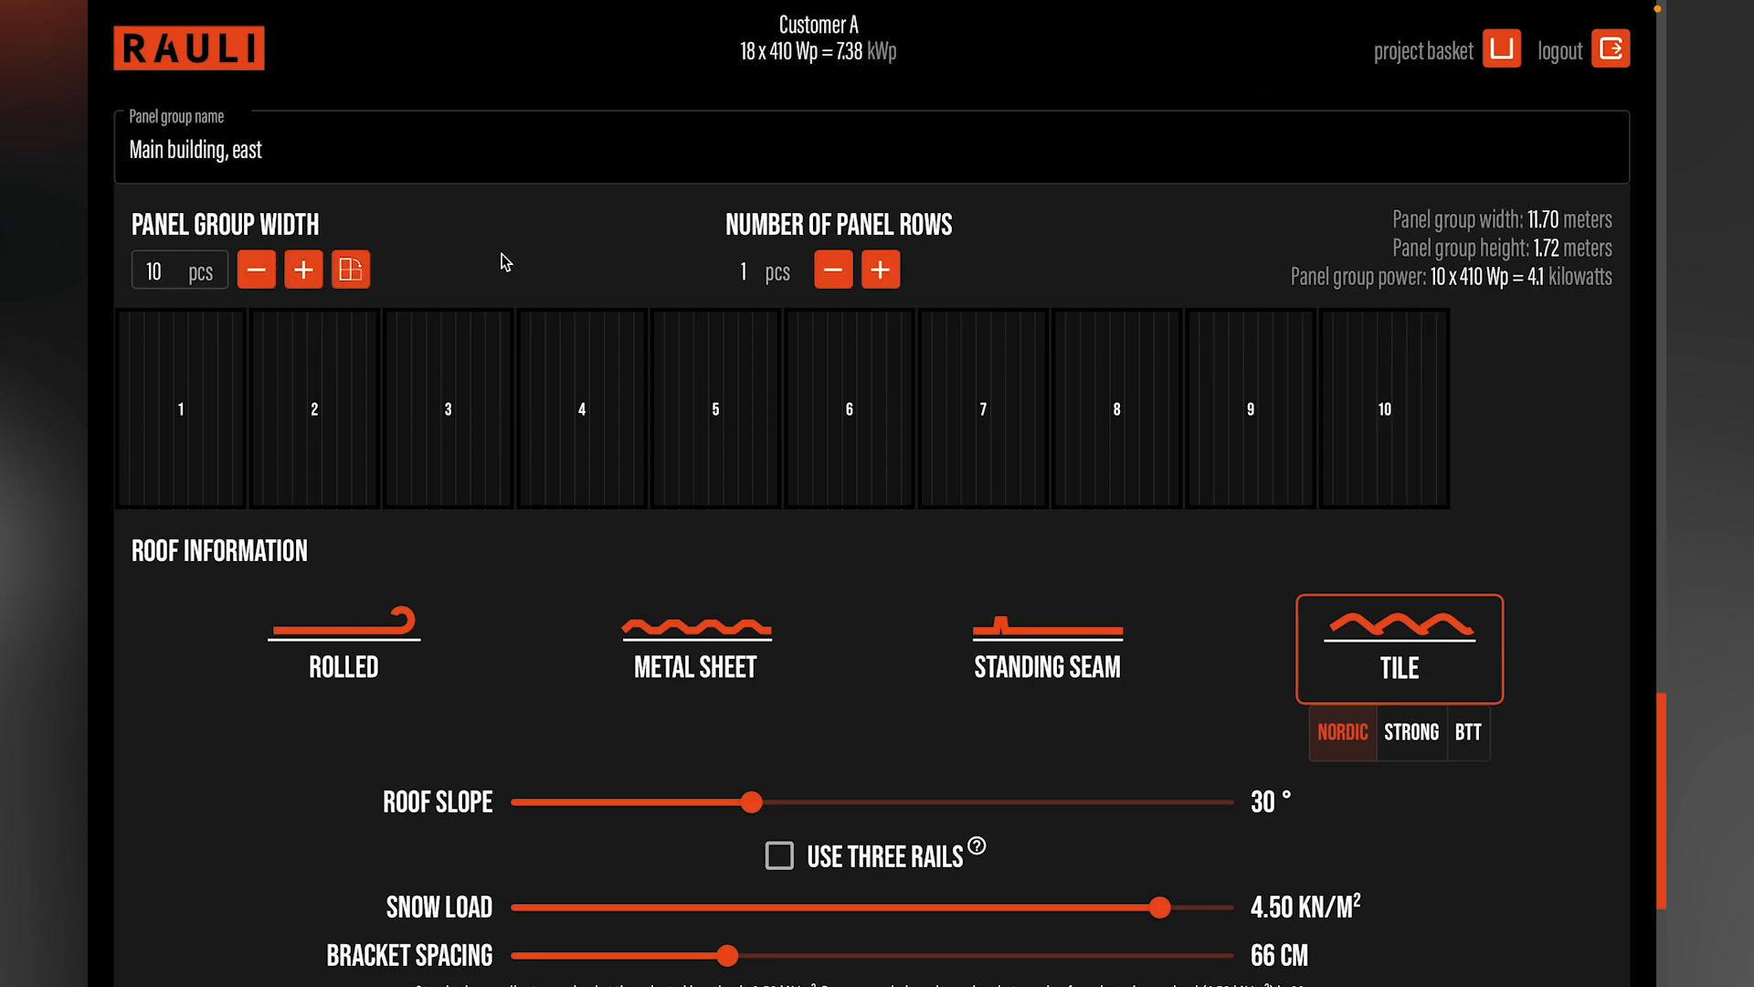
click(882, 271)
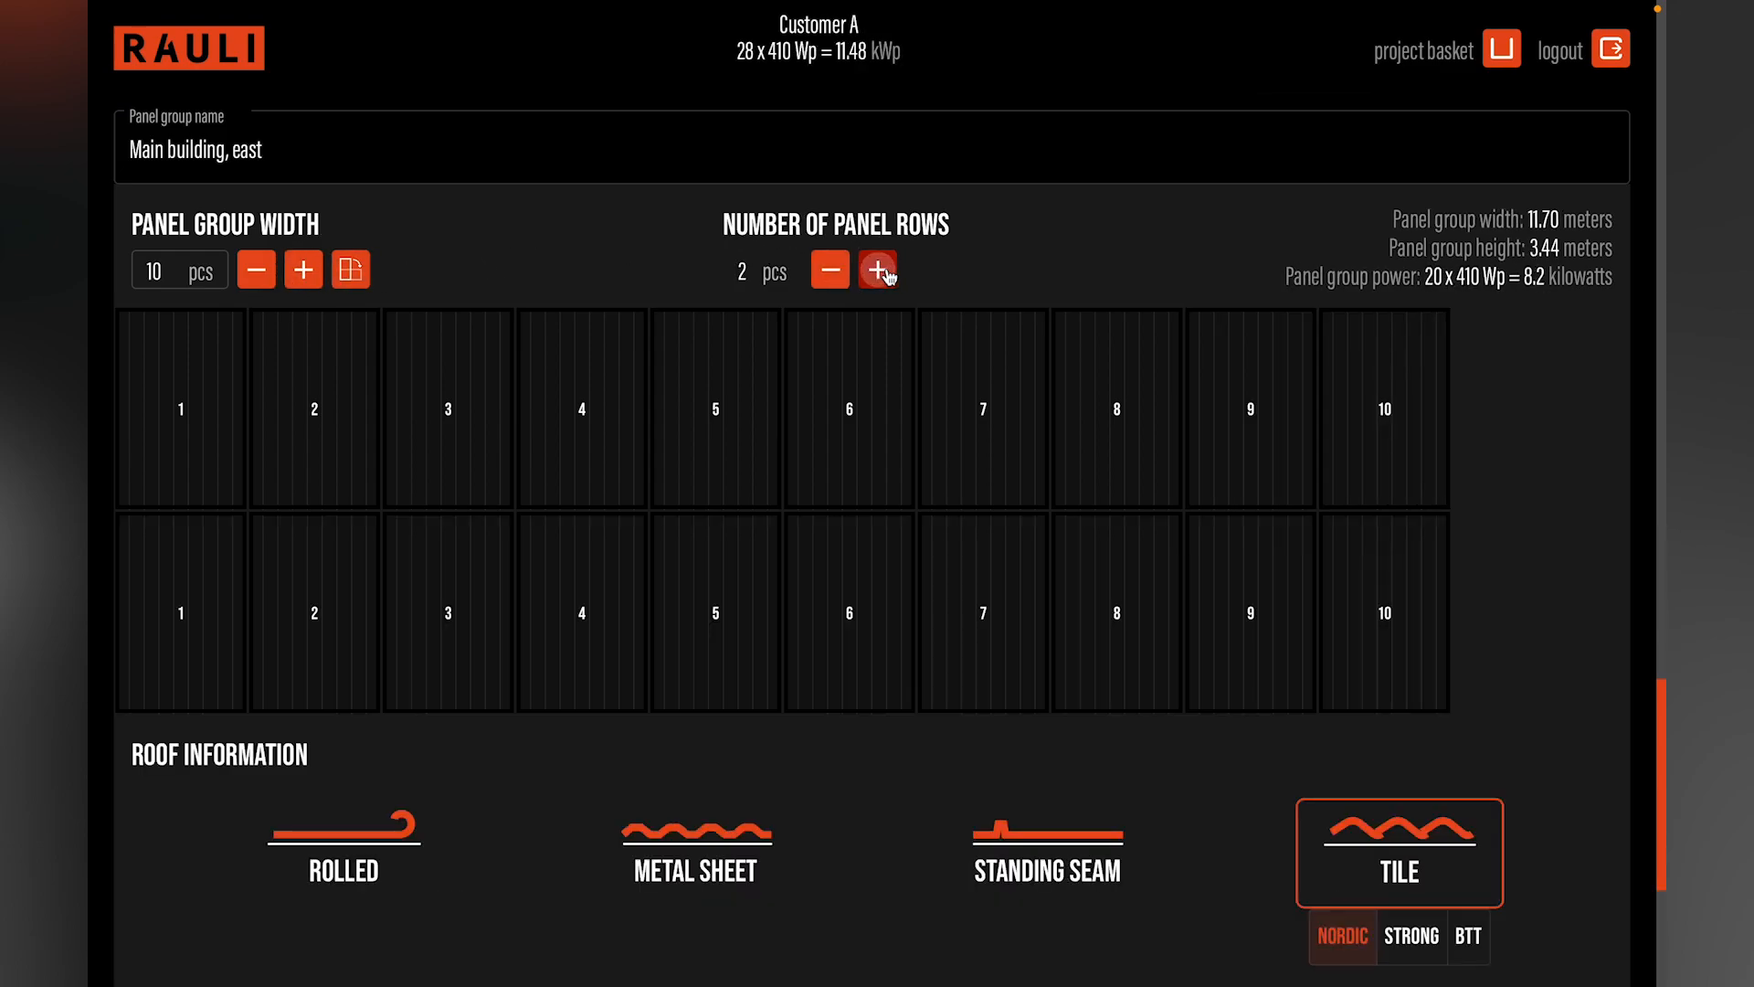
Step: Choose Standing Seam with a 45° roof slope for the "Main building, east" group and calculate the bracket spacing
scroll(882, 291, down, 3)
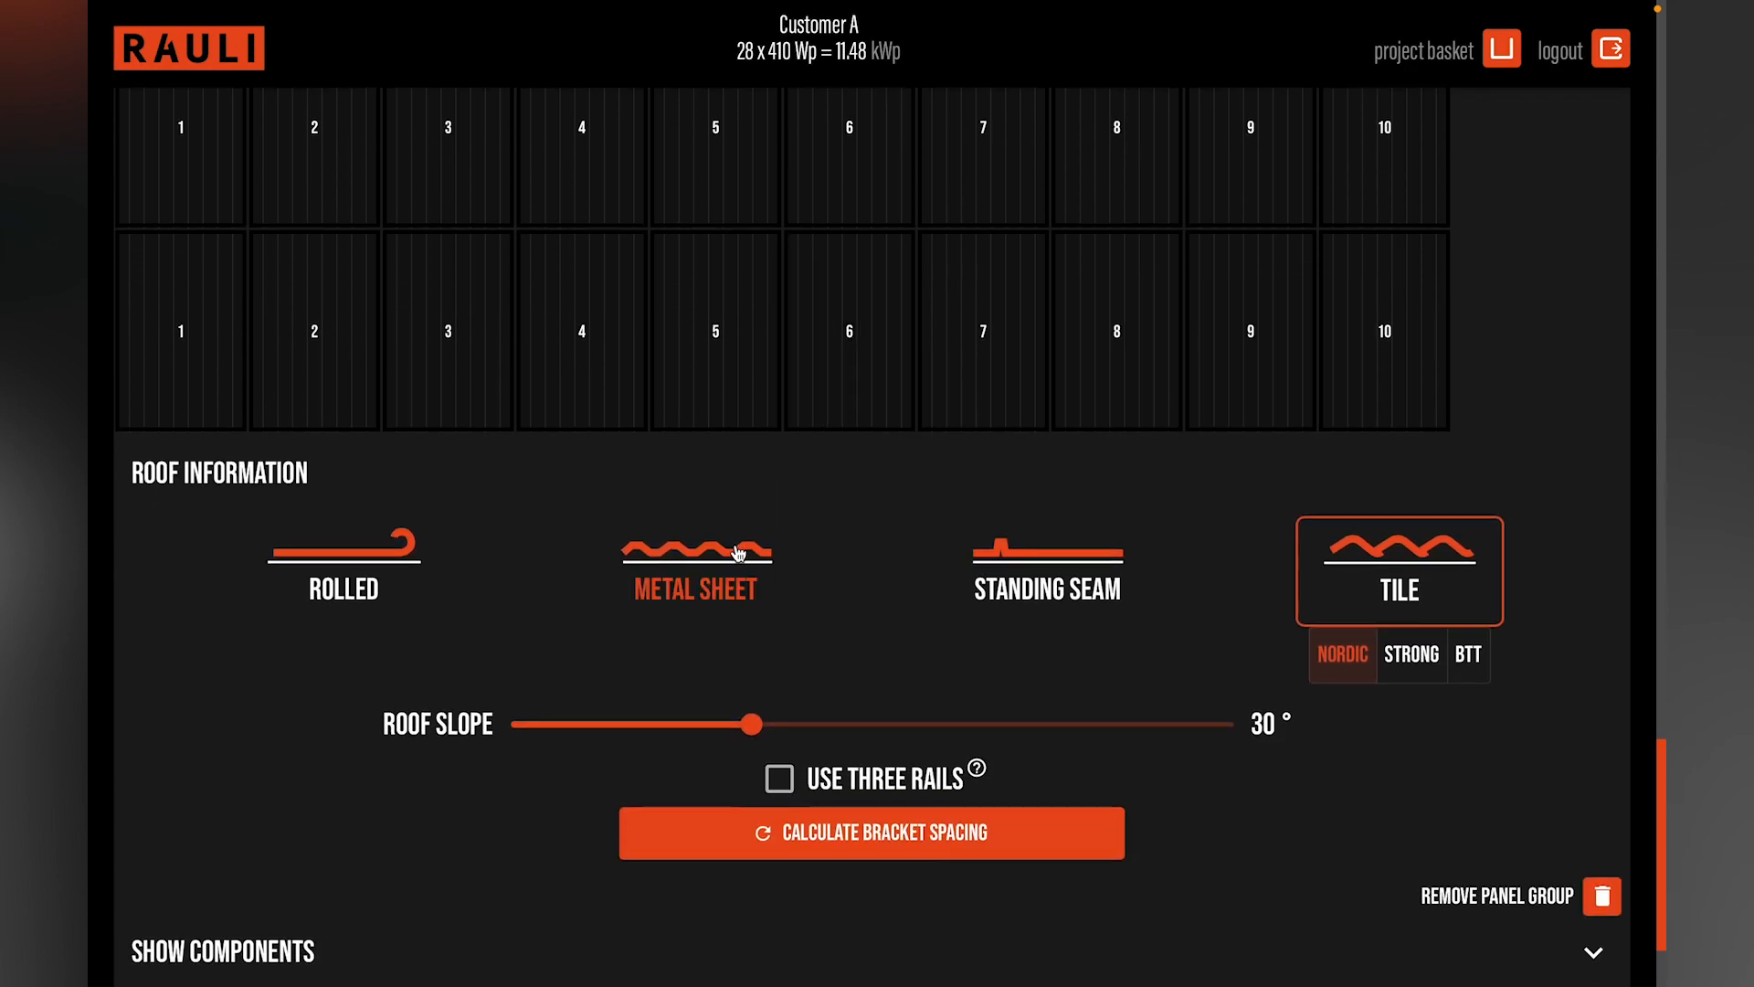
click(1023, 566)
drag(759, 674, 933, 671)
click(898, 775)
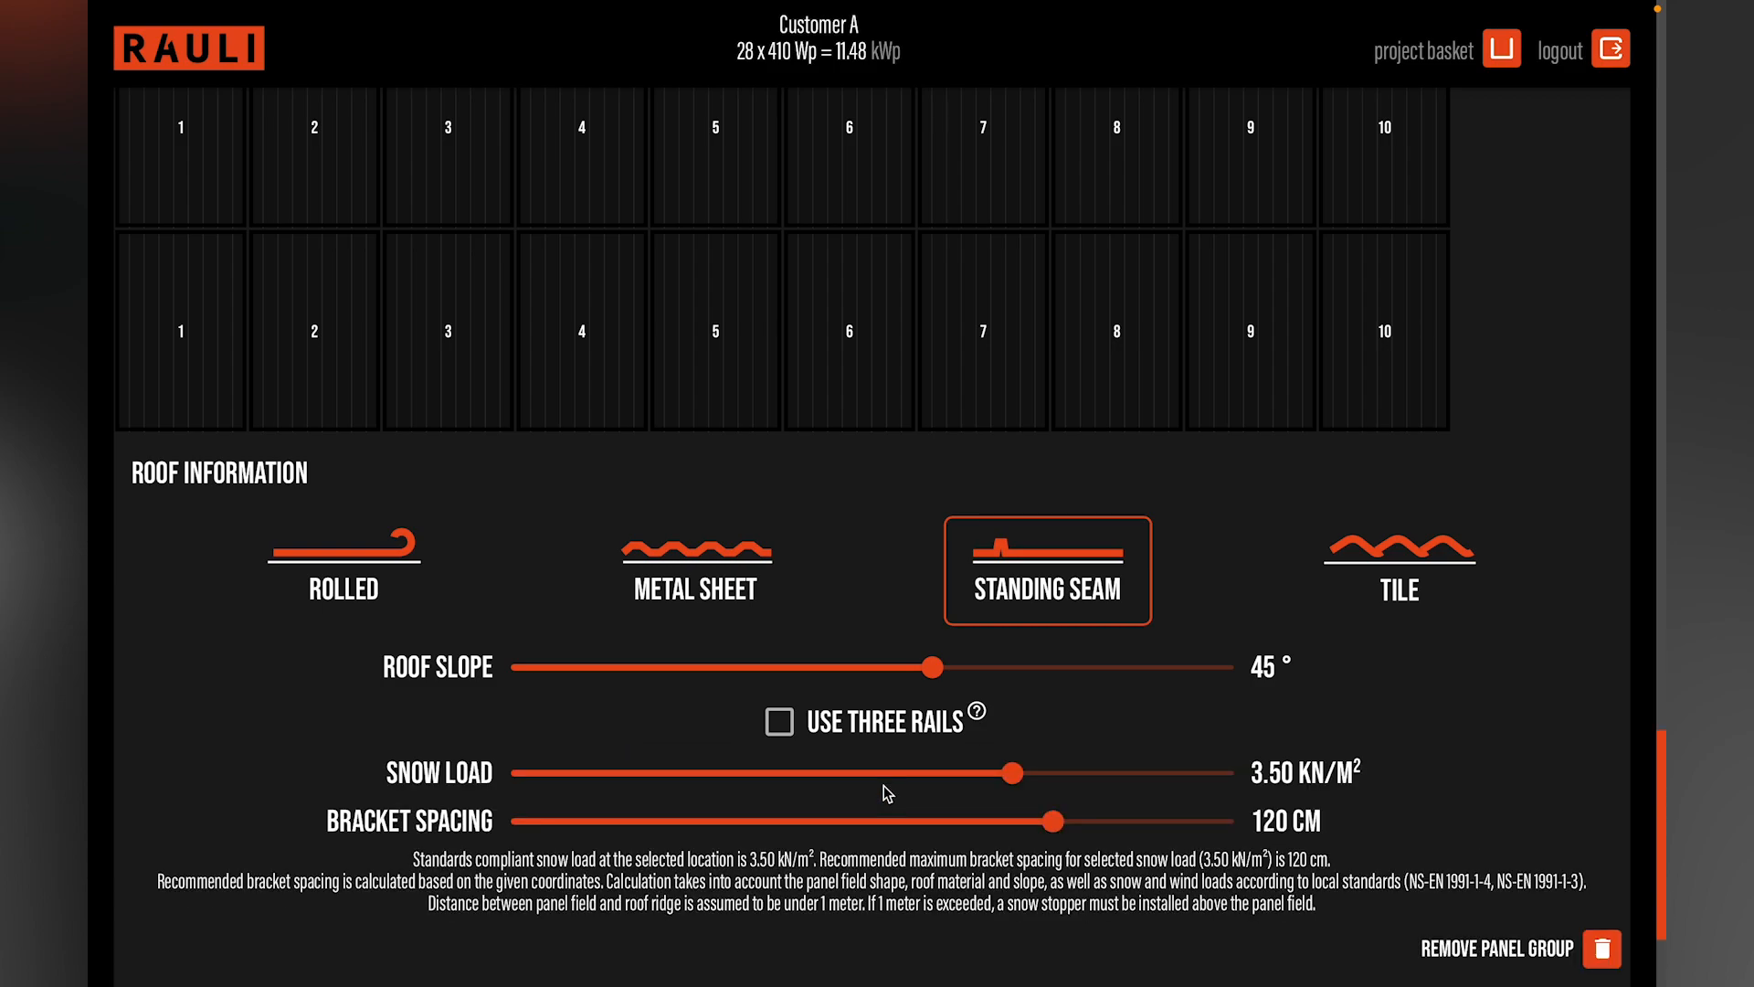
Step: Add a third panel group and name it "Main building, west"
scroll(884, 786, down, 2)
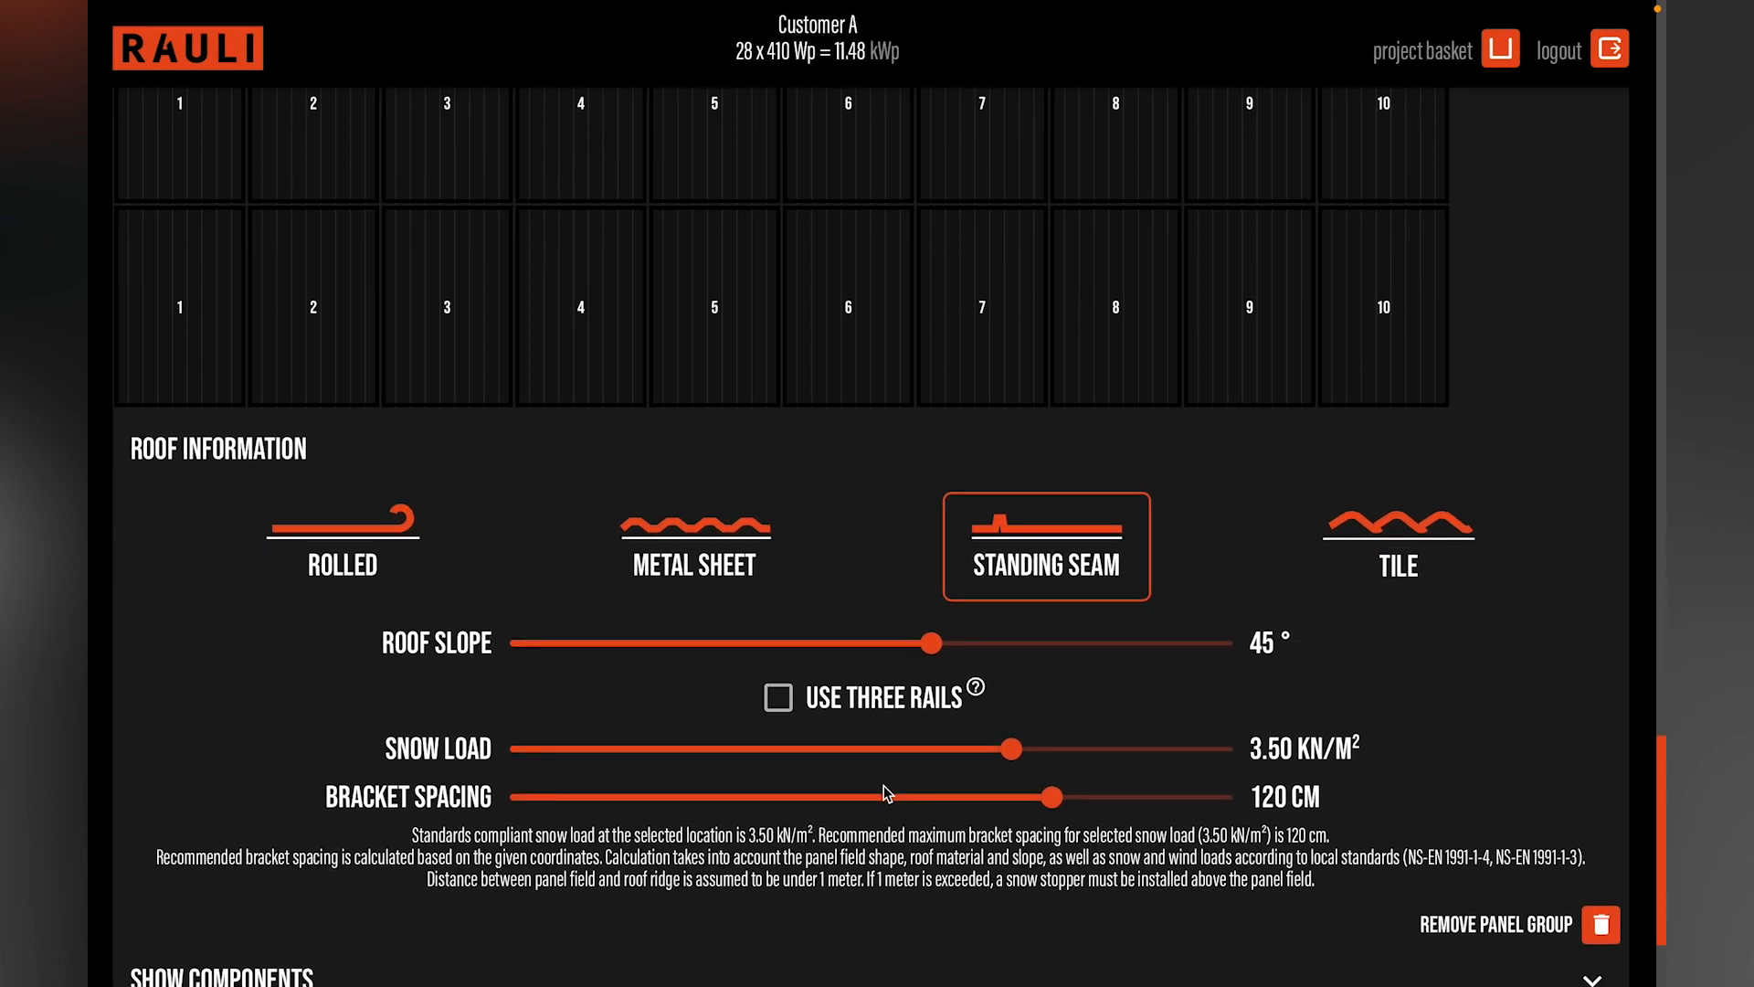
scroll(884, 786, down, 3)
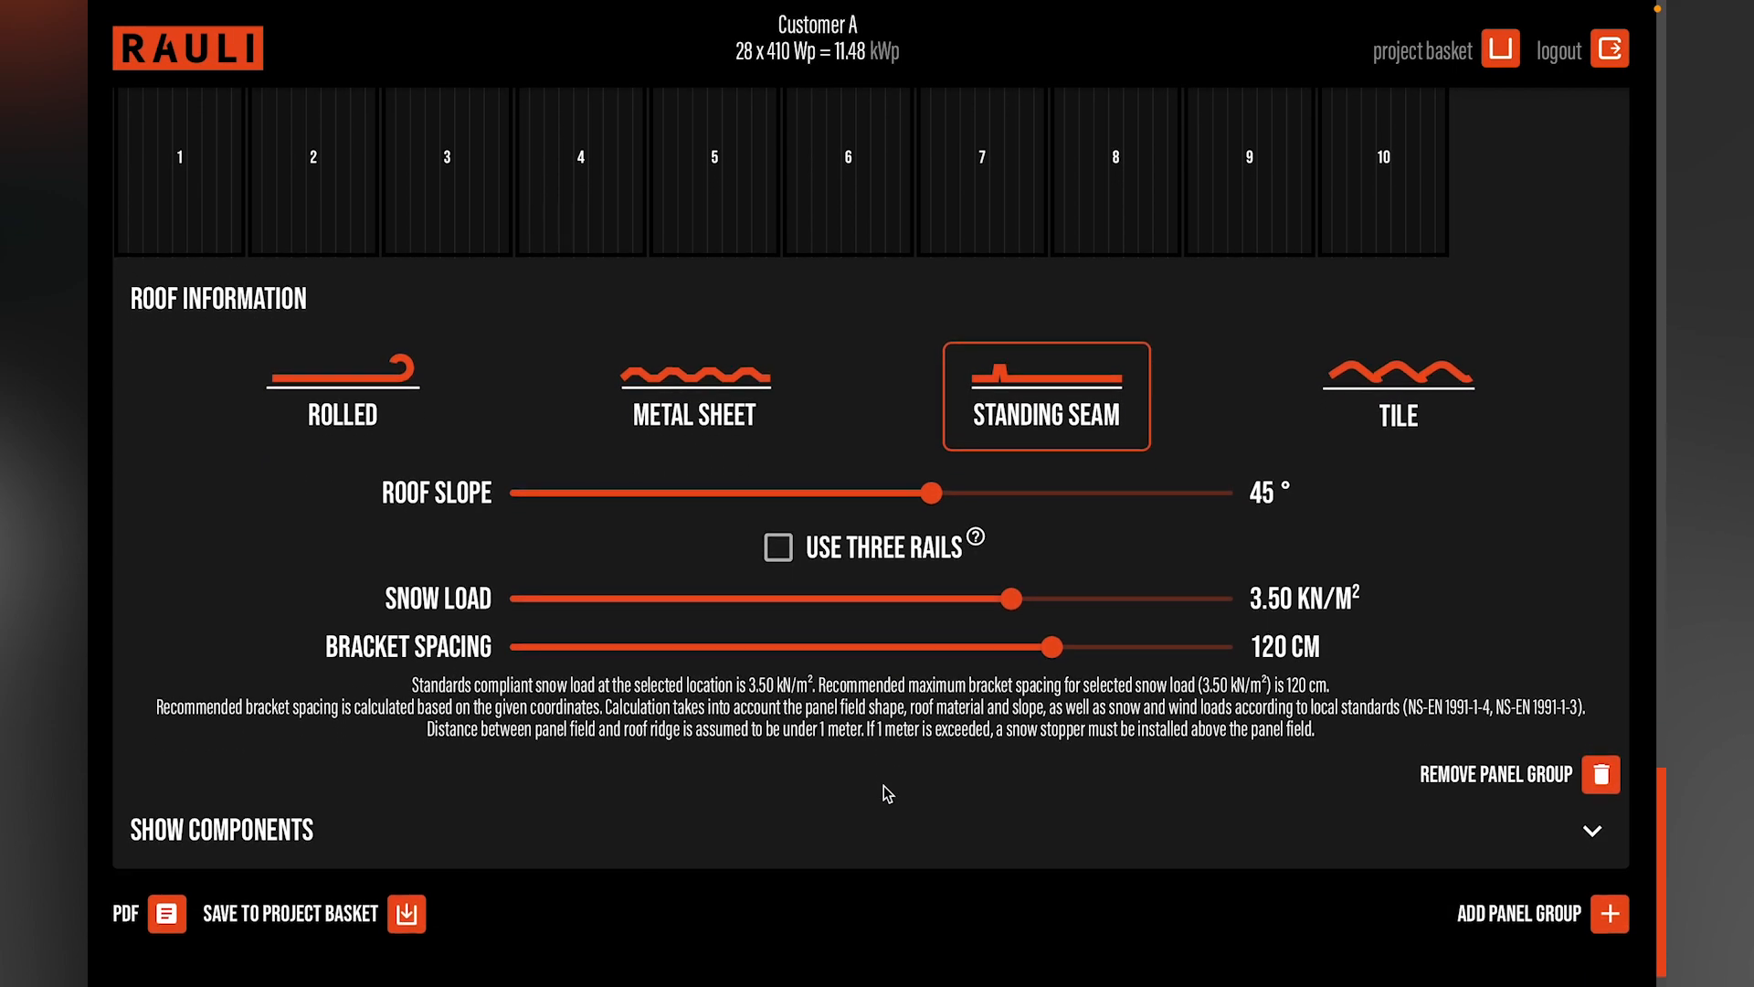
click(1488, 919)
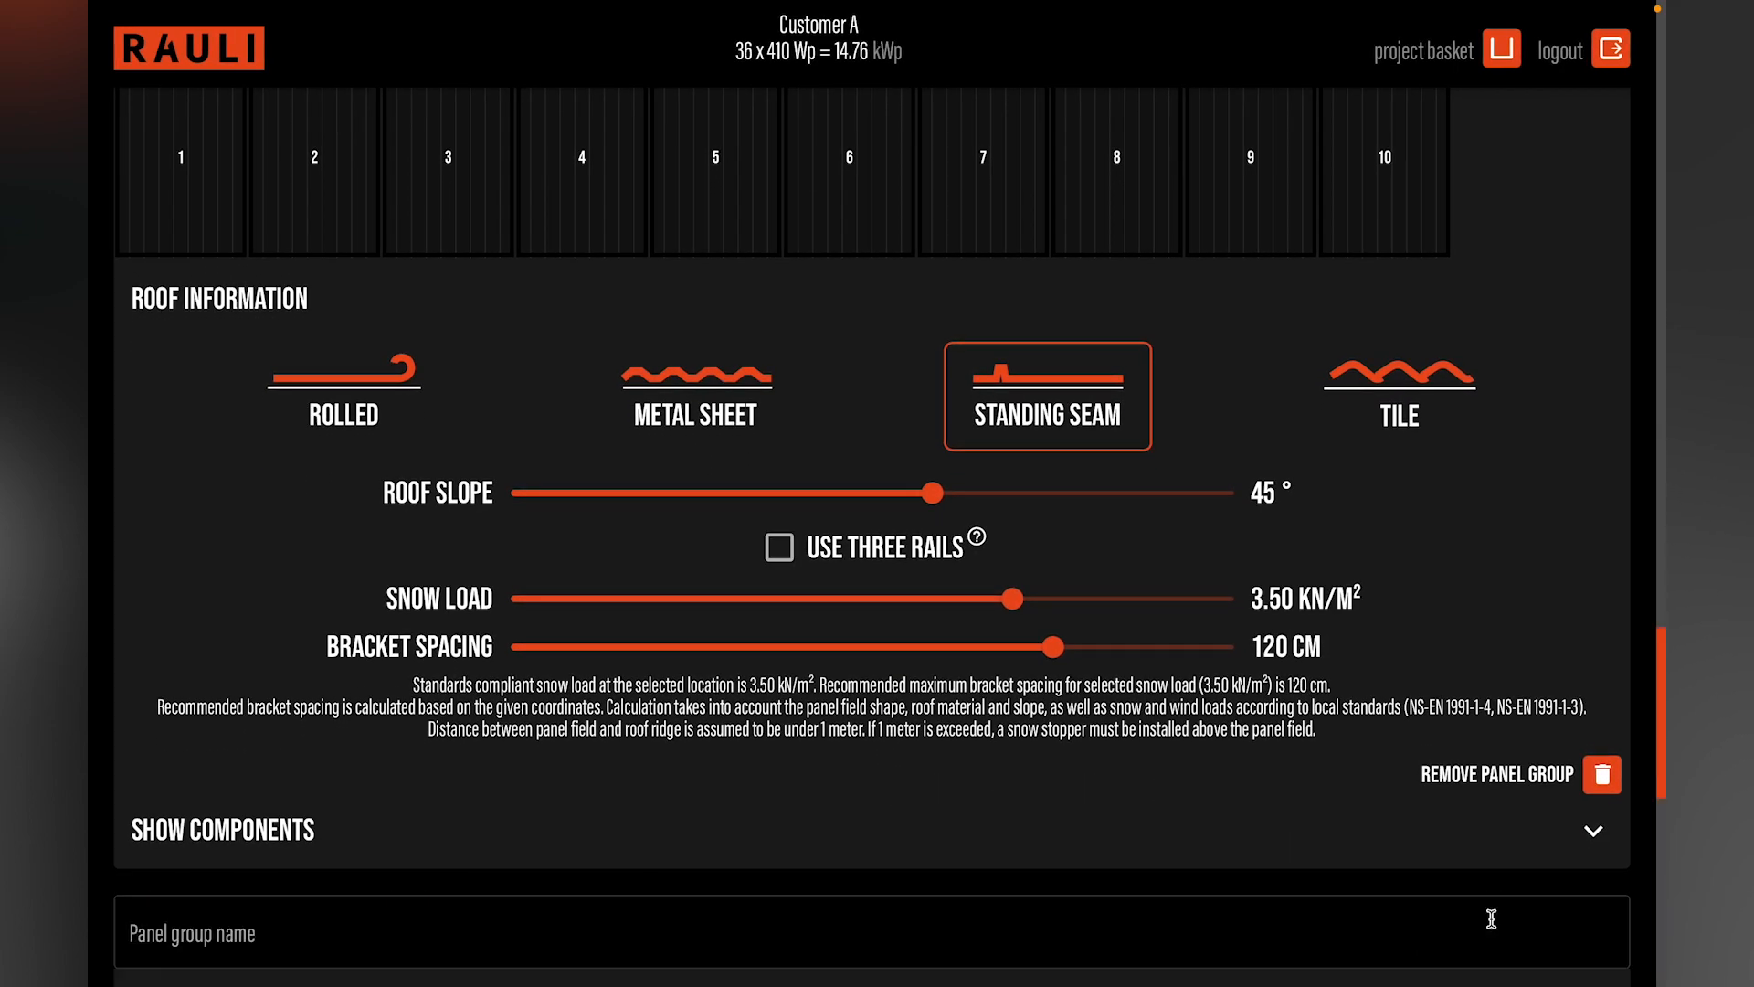
scroll(939, 803, down, 2)
click(595, 806)
text(Main build)
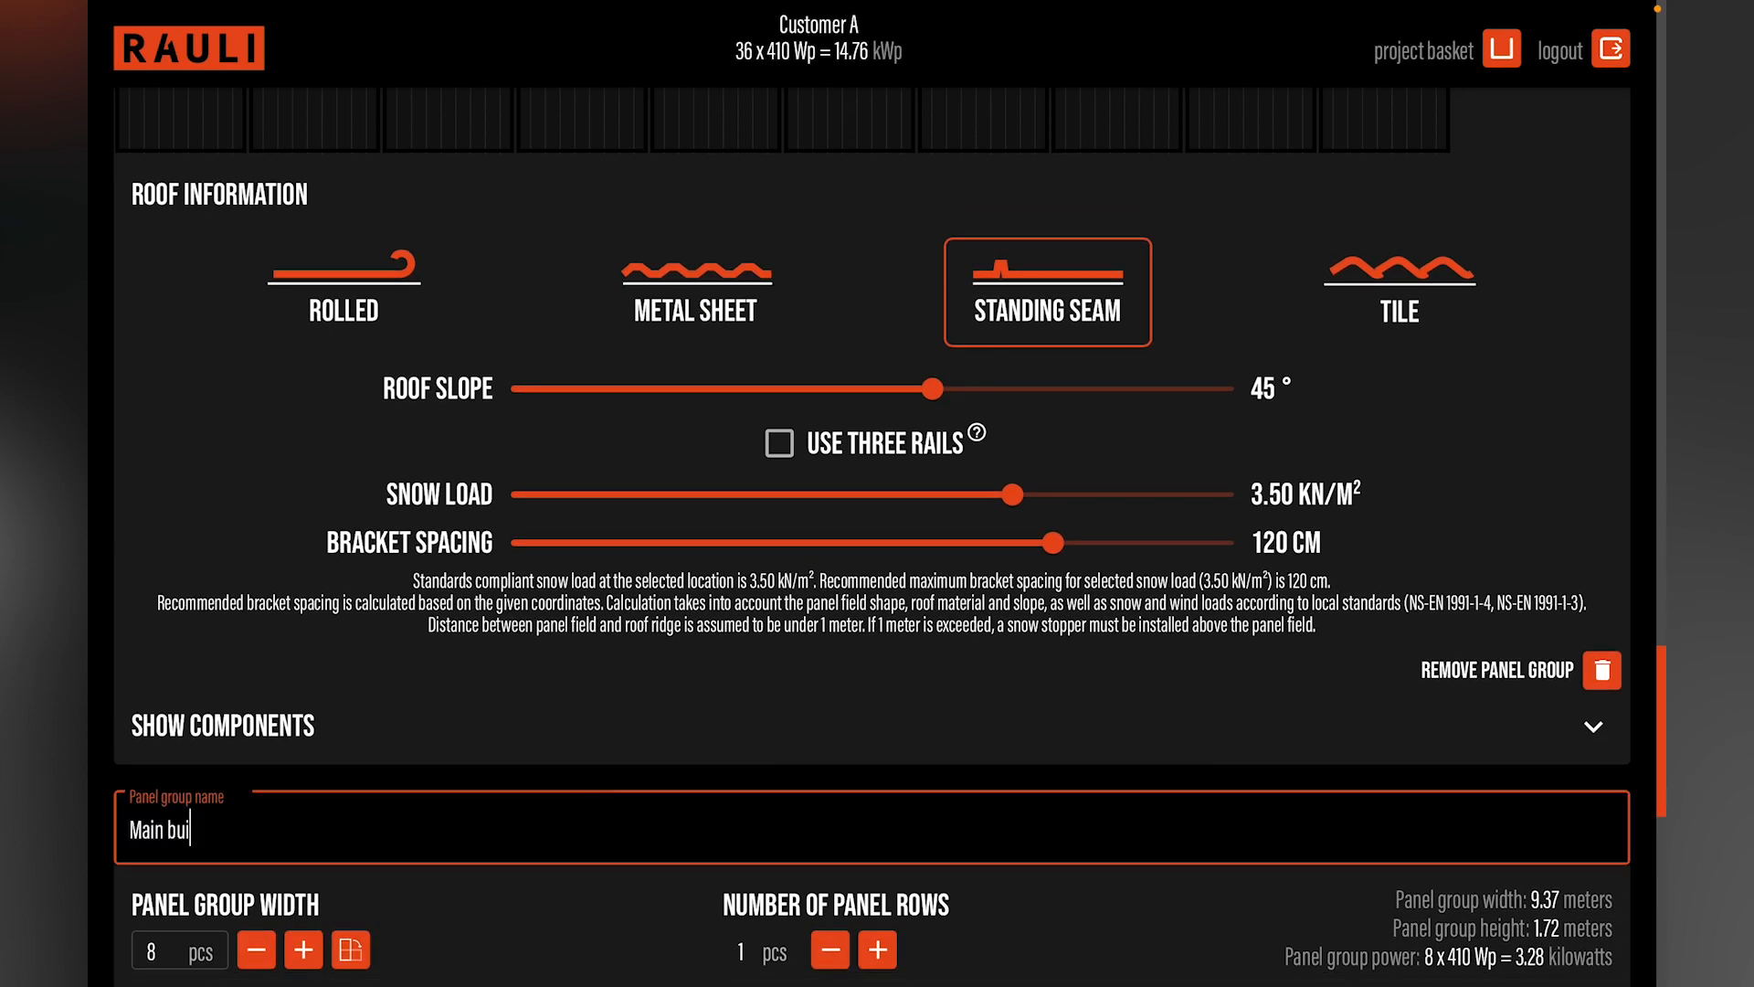
text(ing, west)
scroll(554, 733, down, 4)
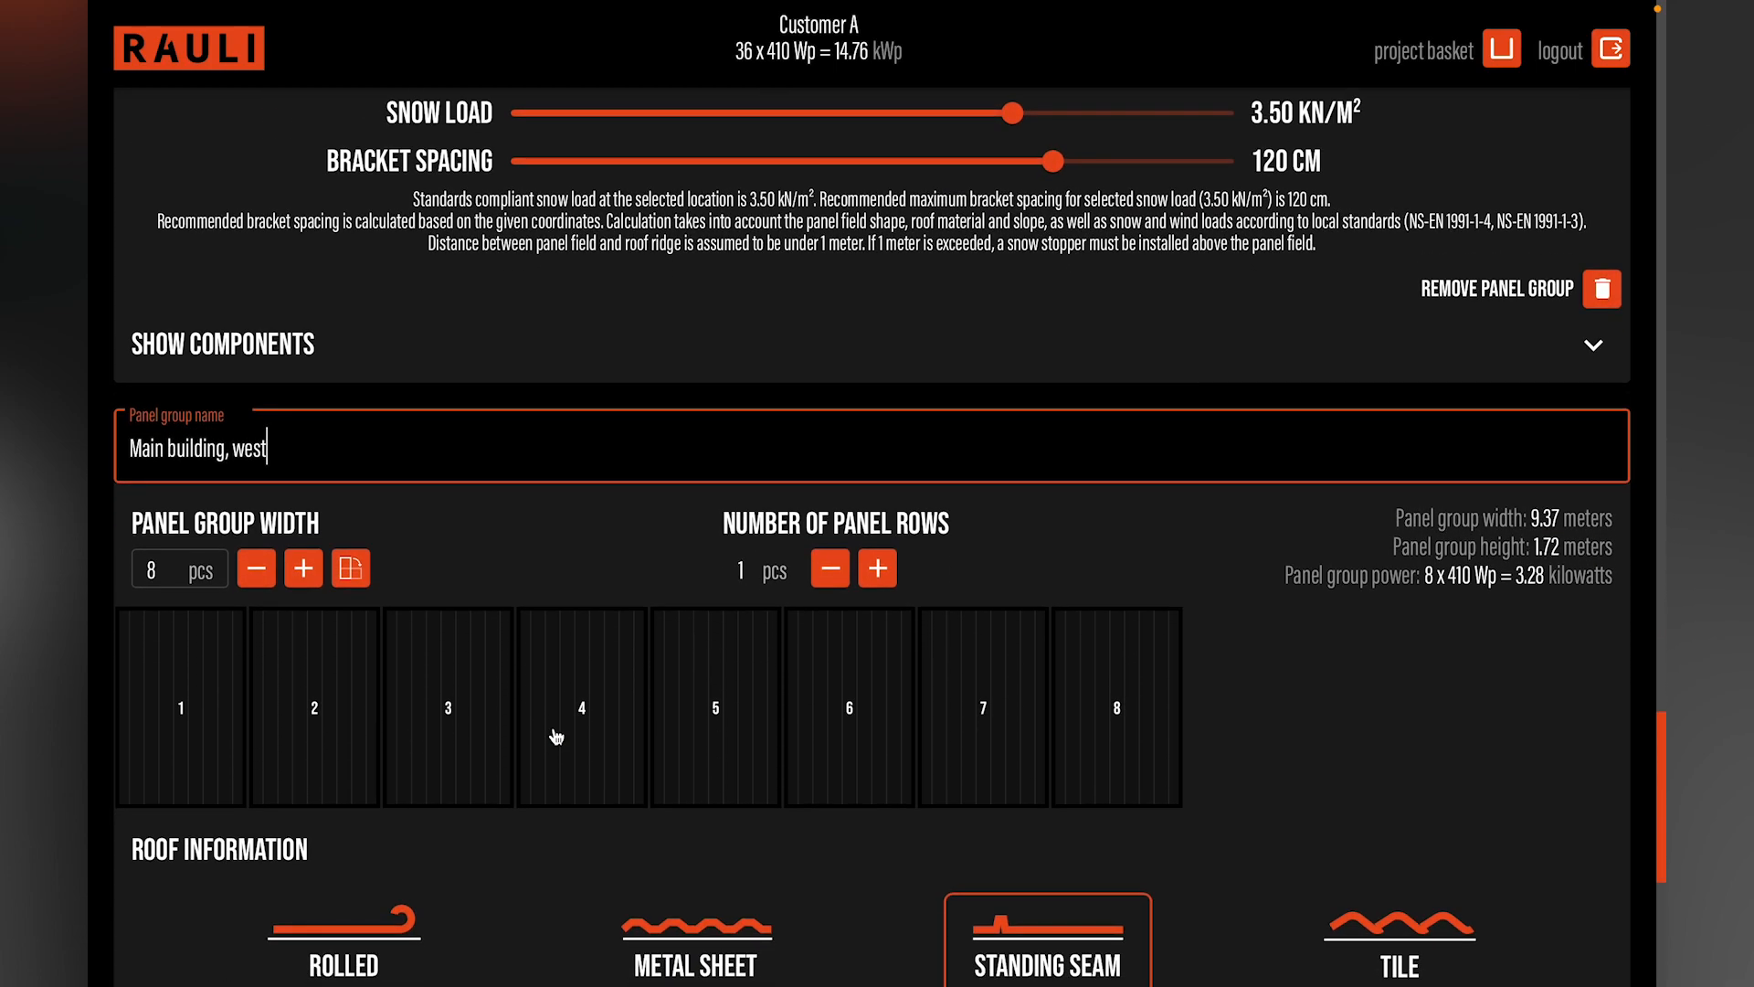
Step: Set the "Main building, west" group to 12 panels wide and 2 panel rows
click(304, 569)
click(304, 569)
click(304, 568)
click(304, 568)
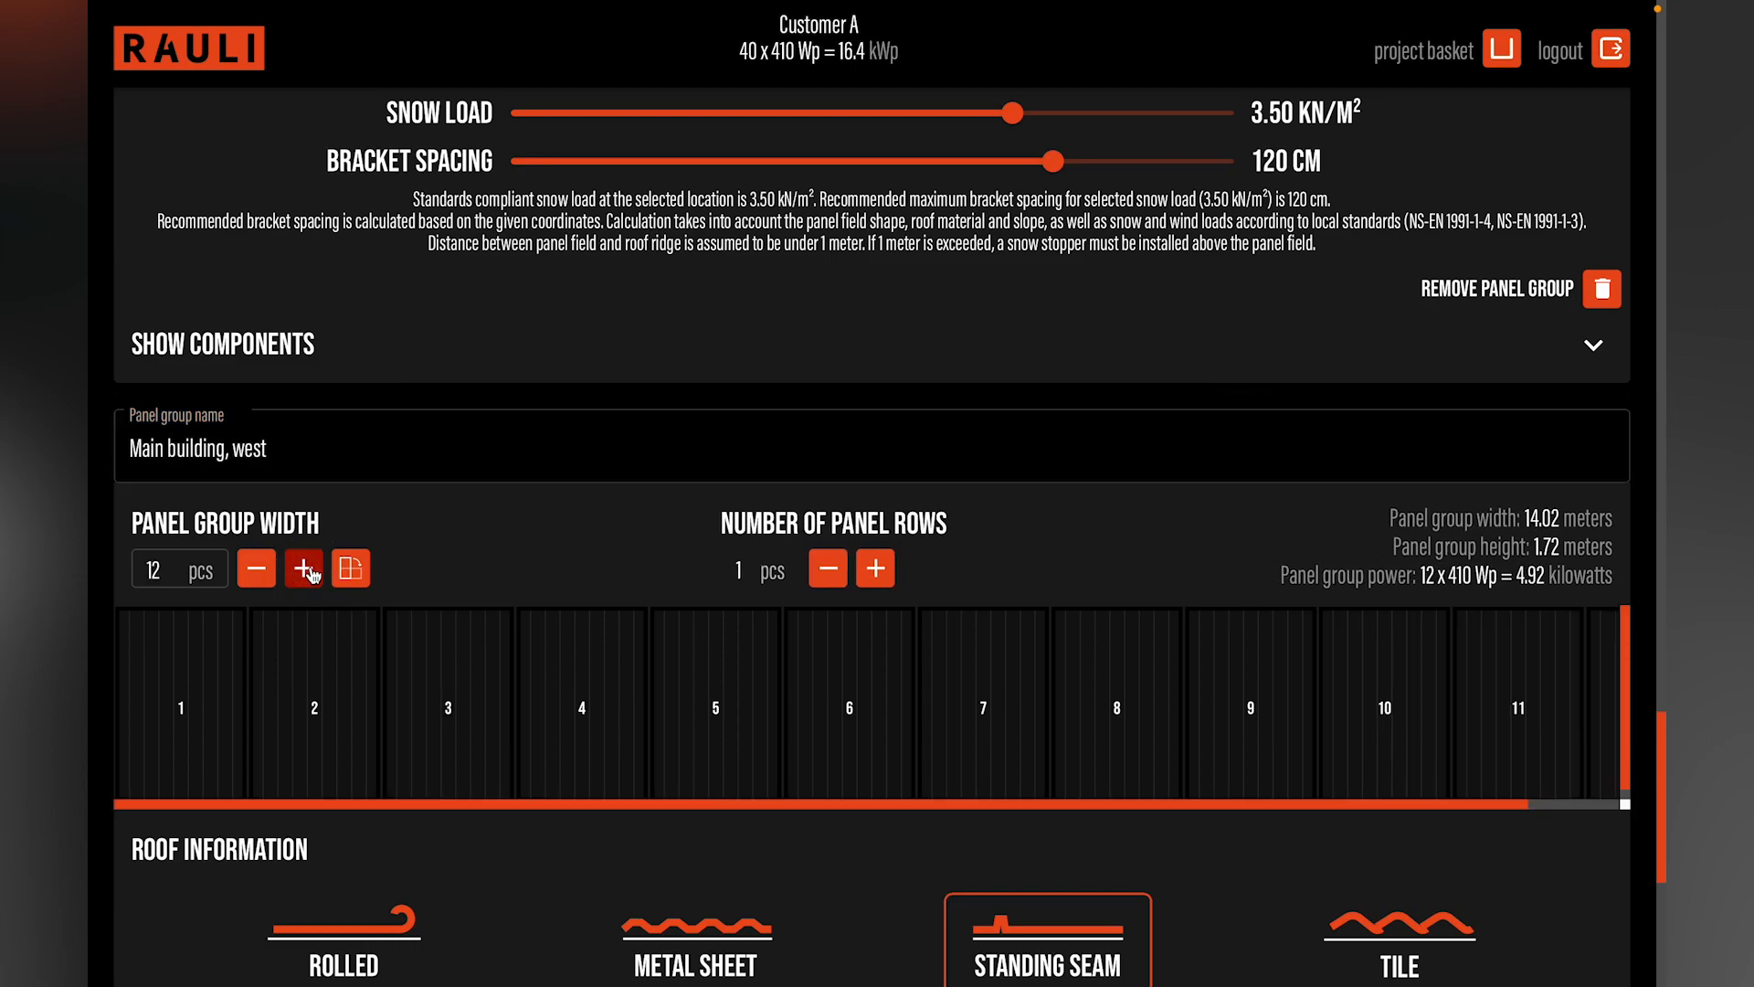
click(875, 568)
Step: Remove panels 3 and 4 from the upper row of the "Main building, west" group
scroll(987, 572, down, 1)
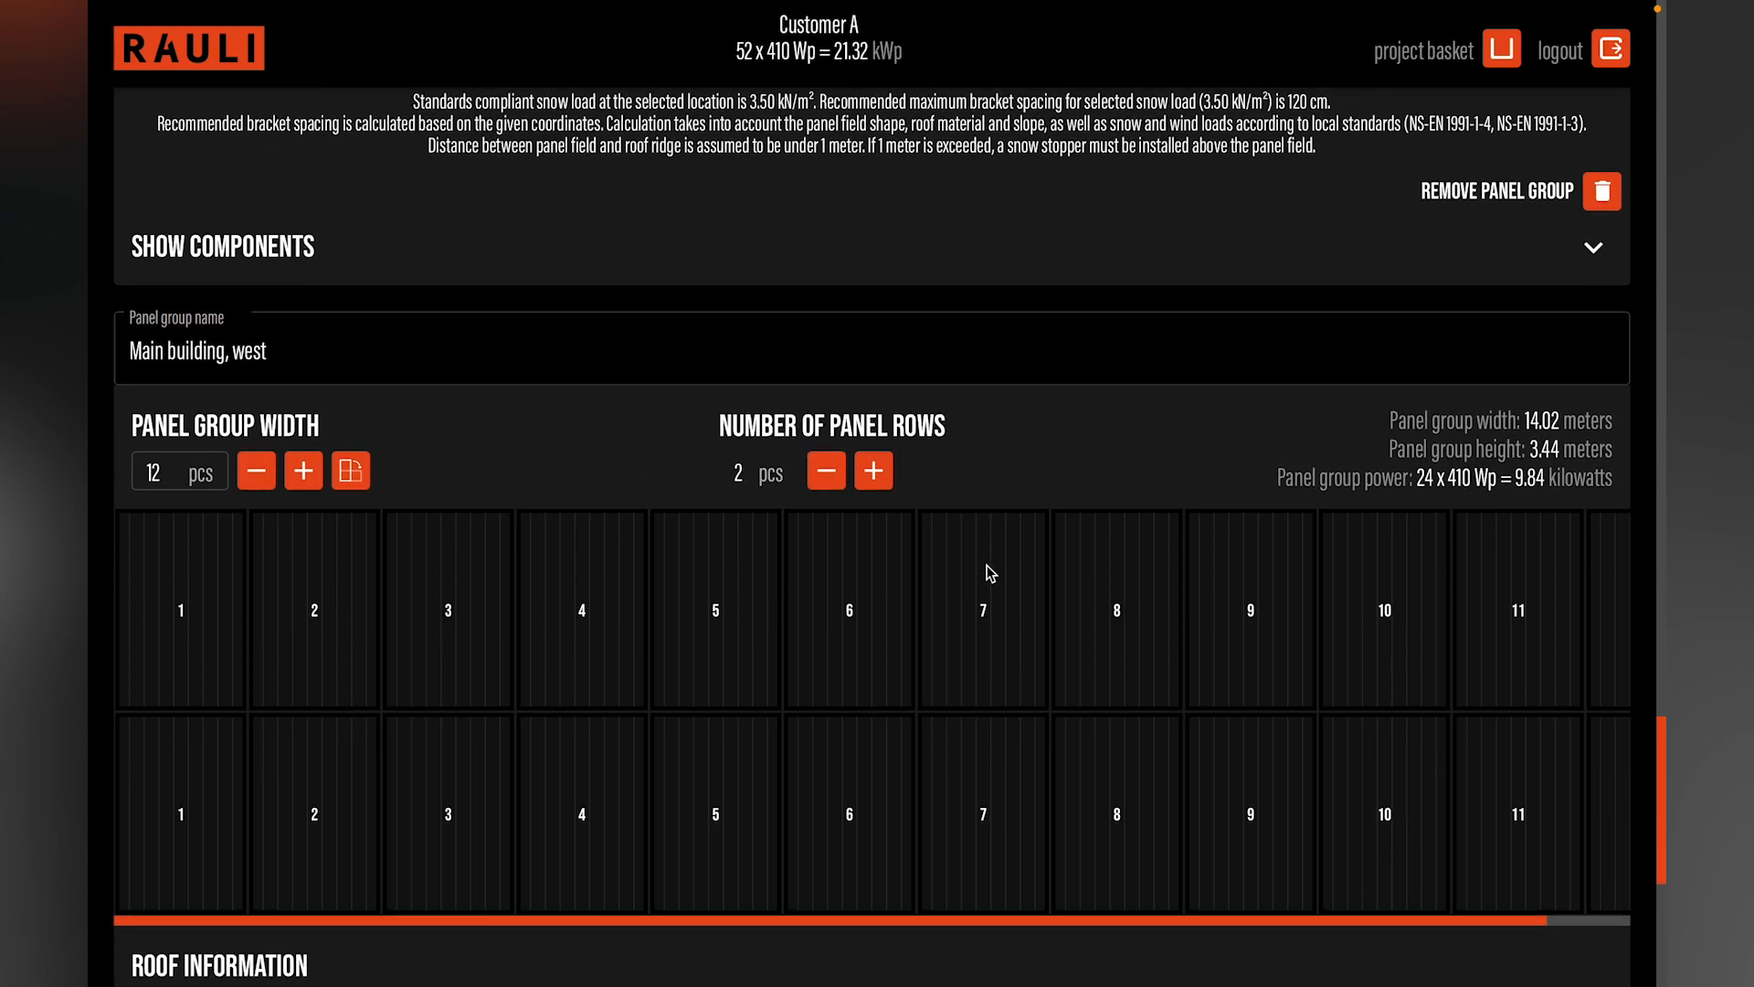
click(481, 586)
click(579, 606)
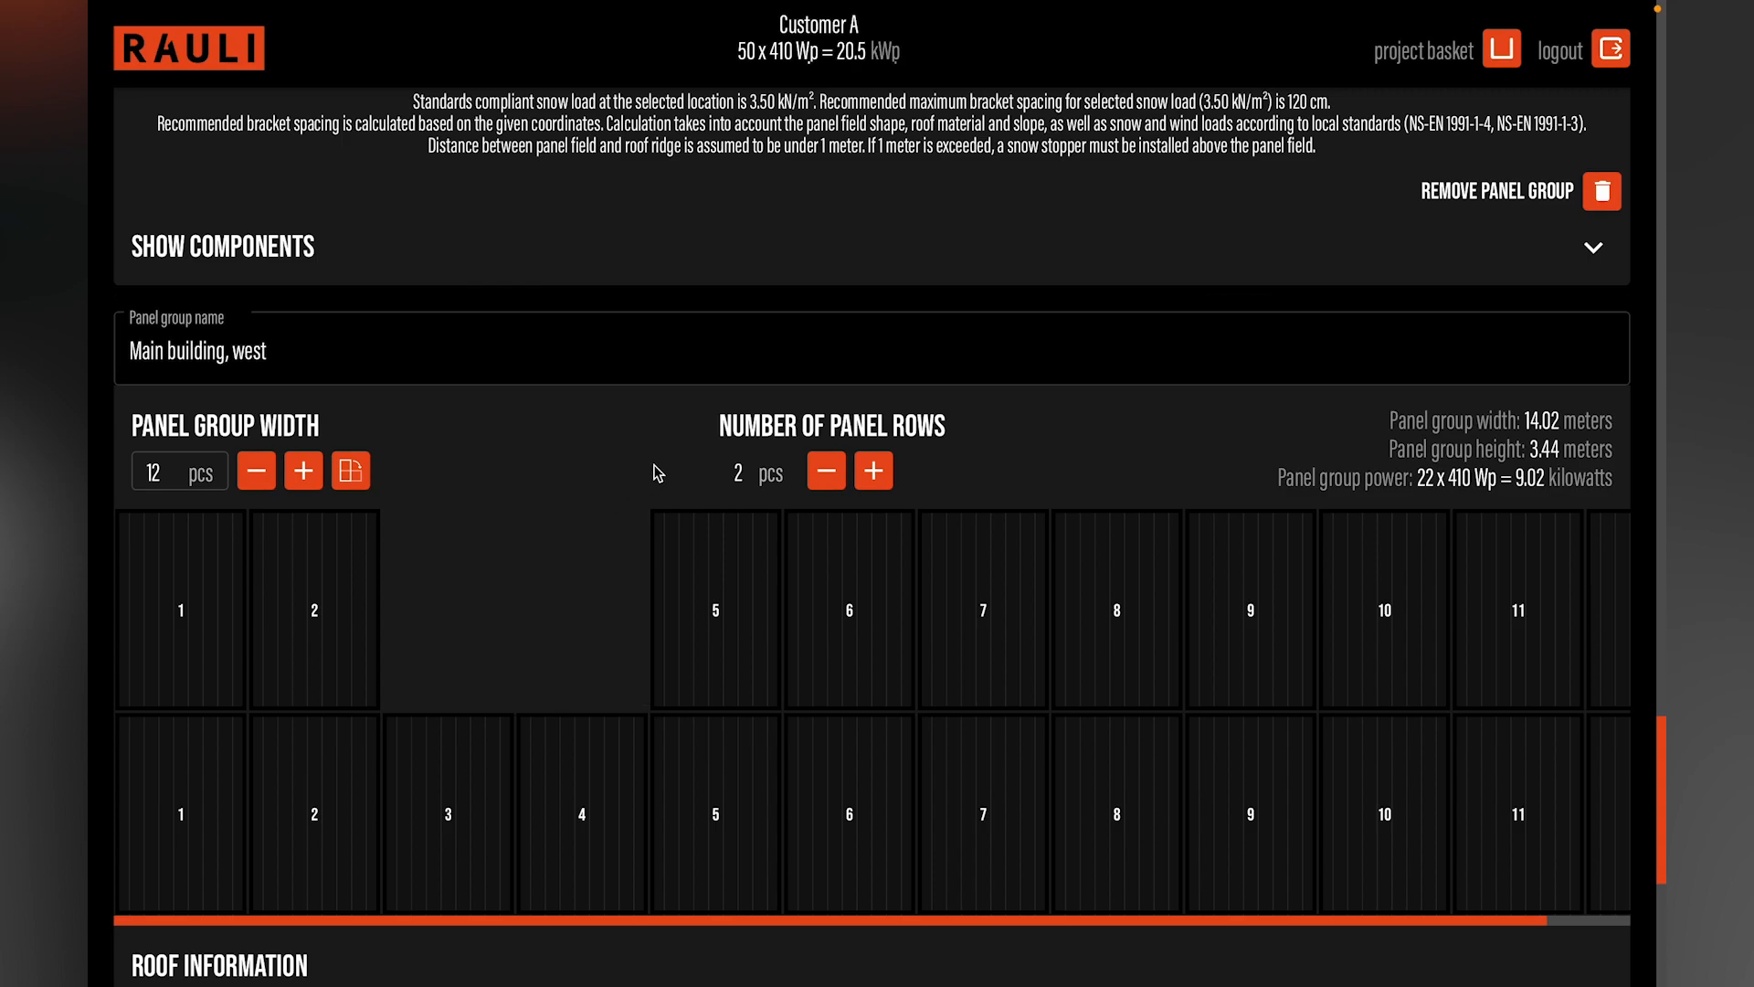
Step: Use Standing Seam with a 45° roof slope for the "Main building, west" group and calculate its bracket spacing
scroll(658, 474, down, 1)
scroll(658, 473, down, 3)
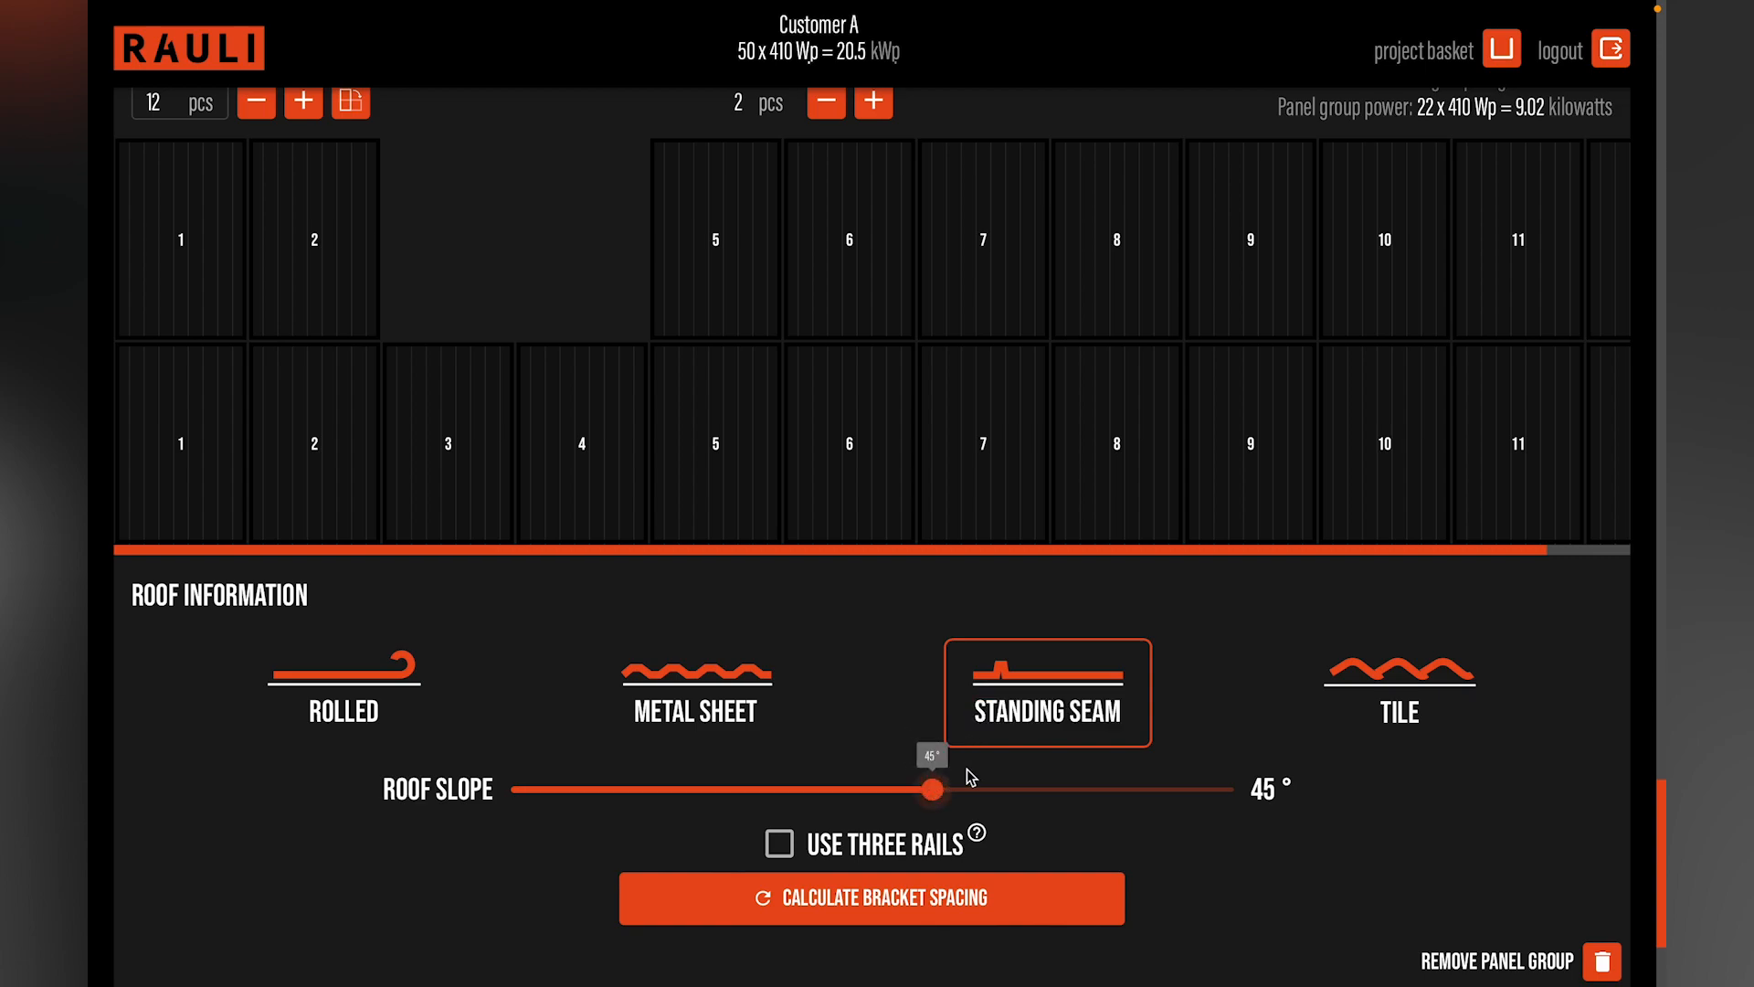
scroll(1014, 812, down, 1)
click(949, 812)
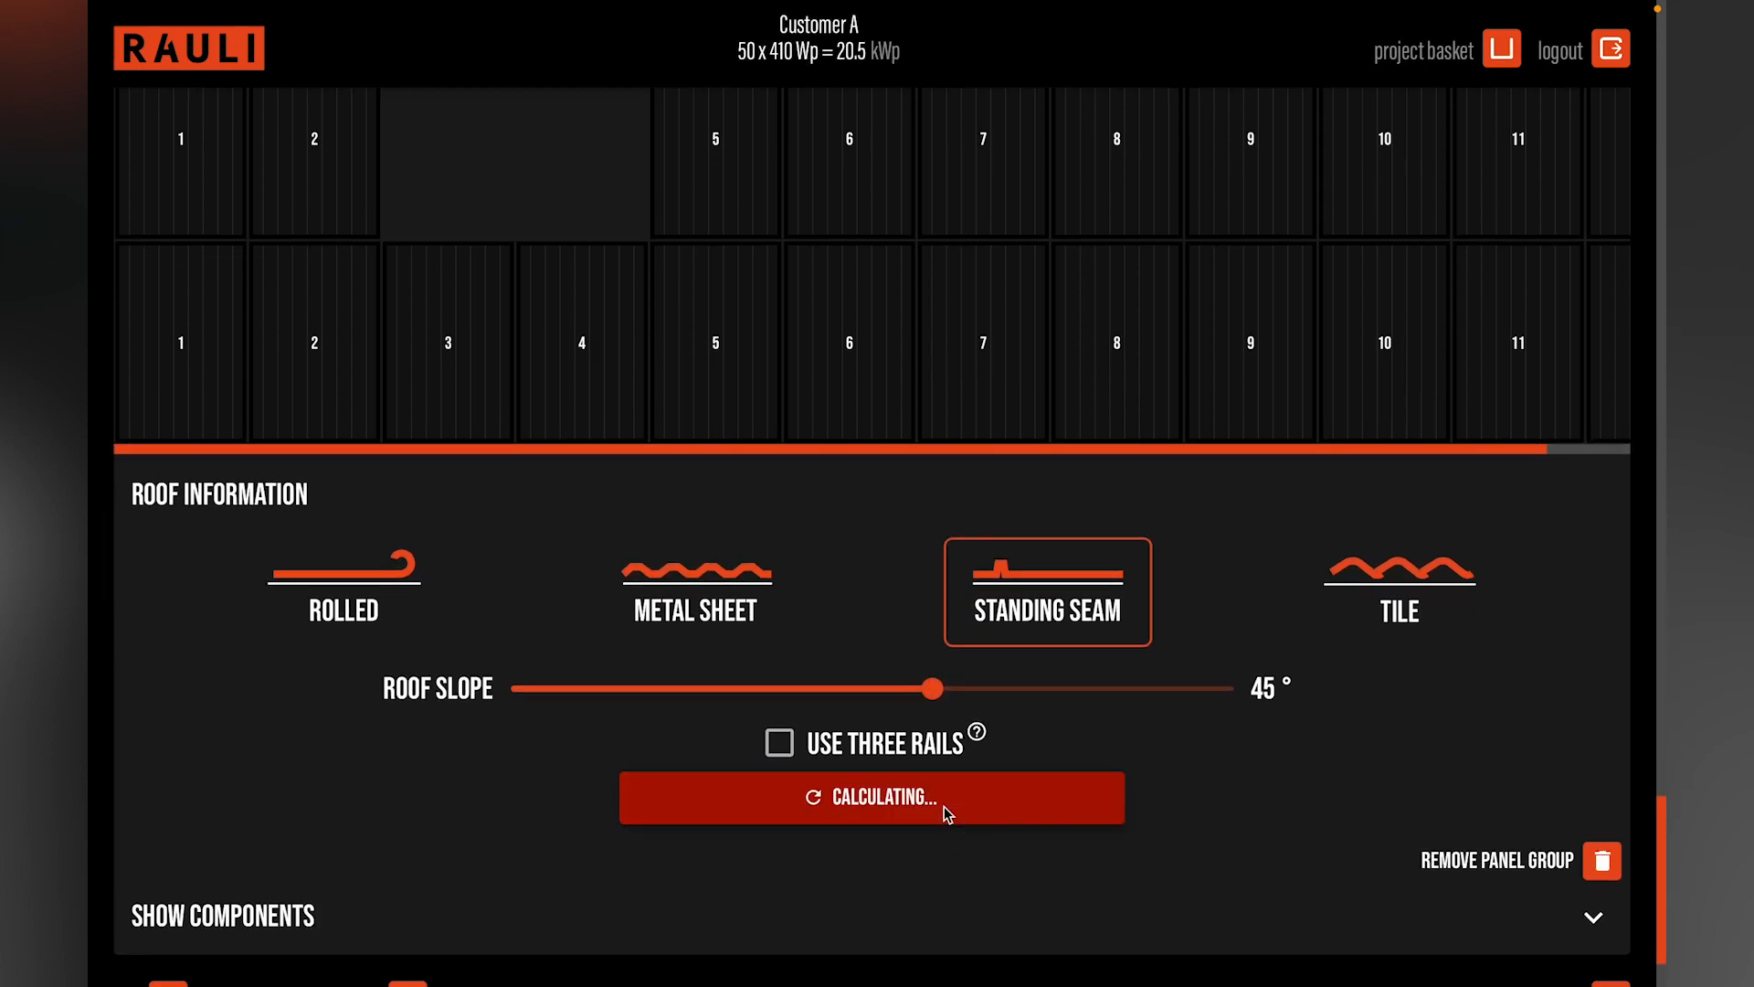
scroll(945, 806, down, 2)
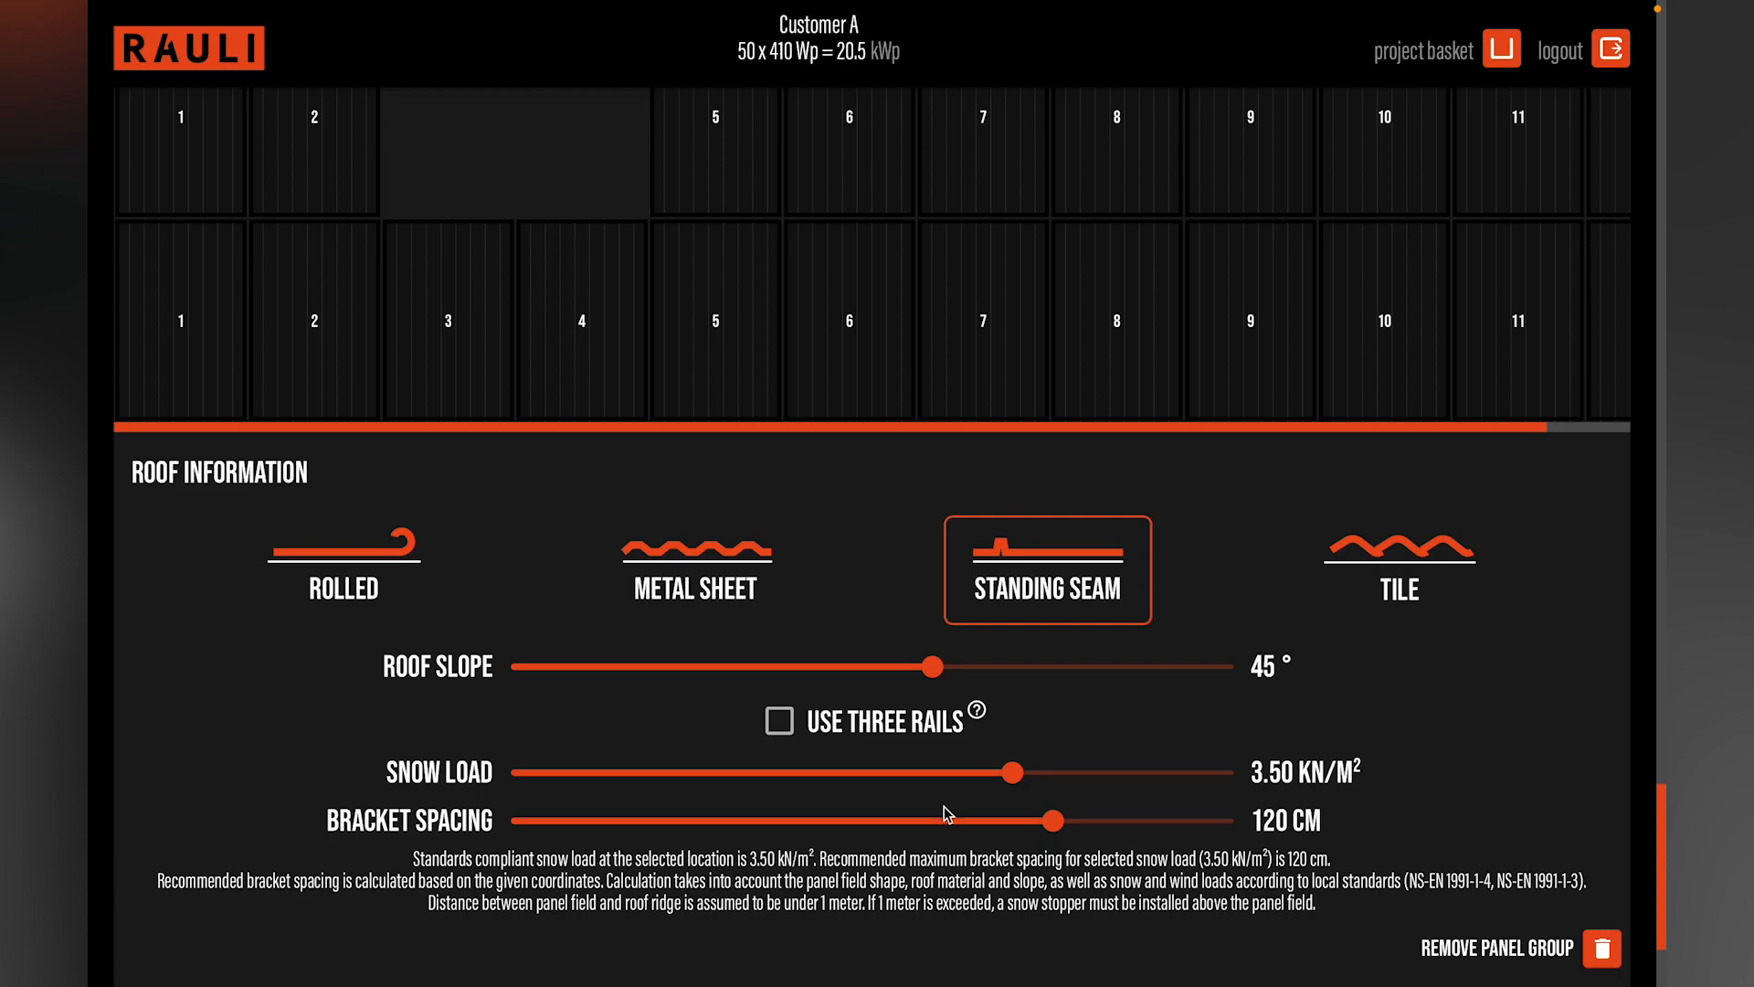
Step: Generate the project's PDF report and page through the sheets for the panel groups
scroll(946, 813, down, 1)
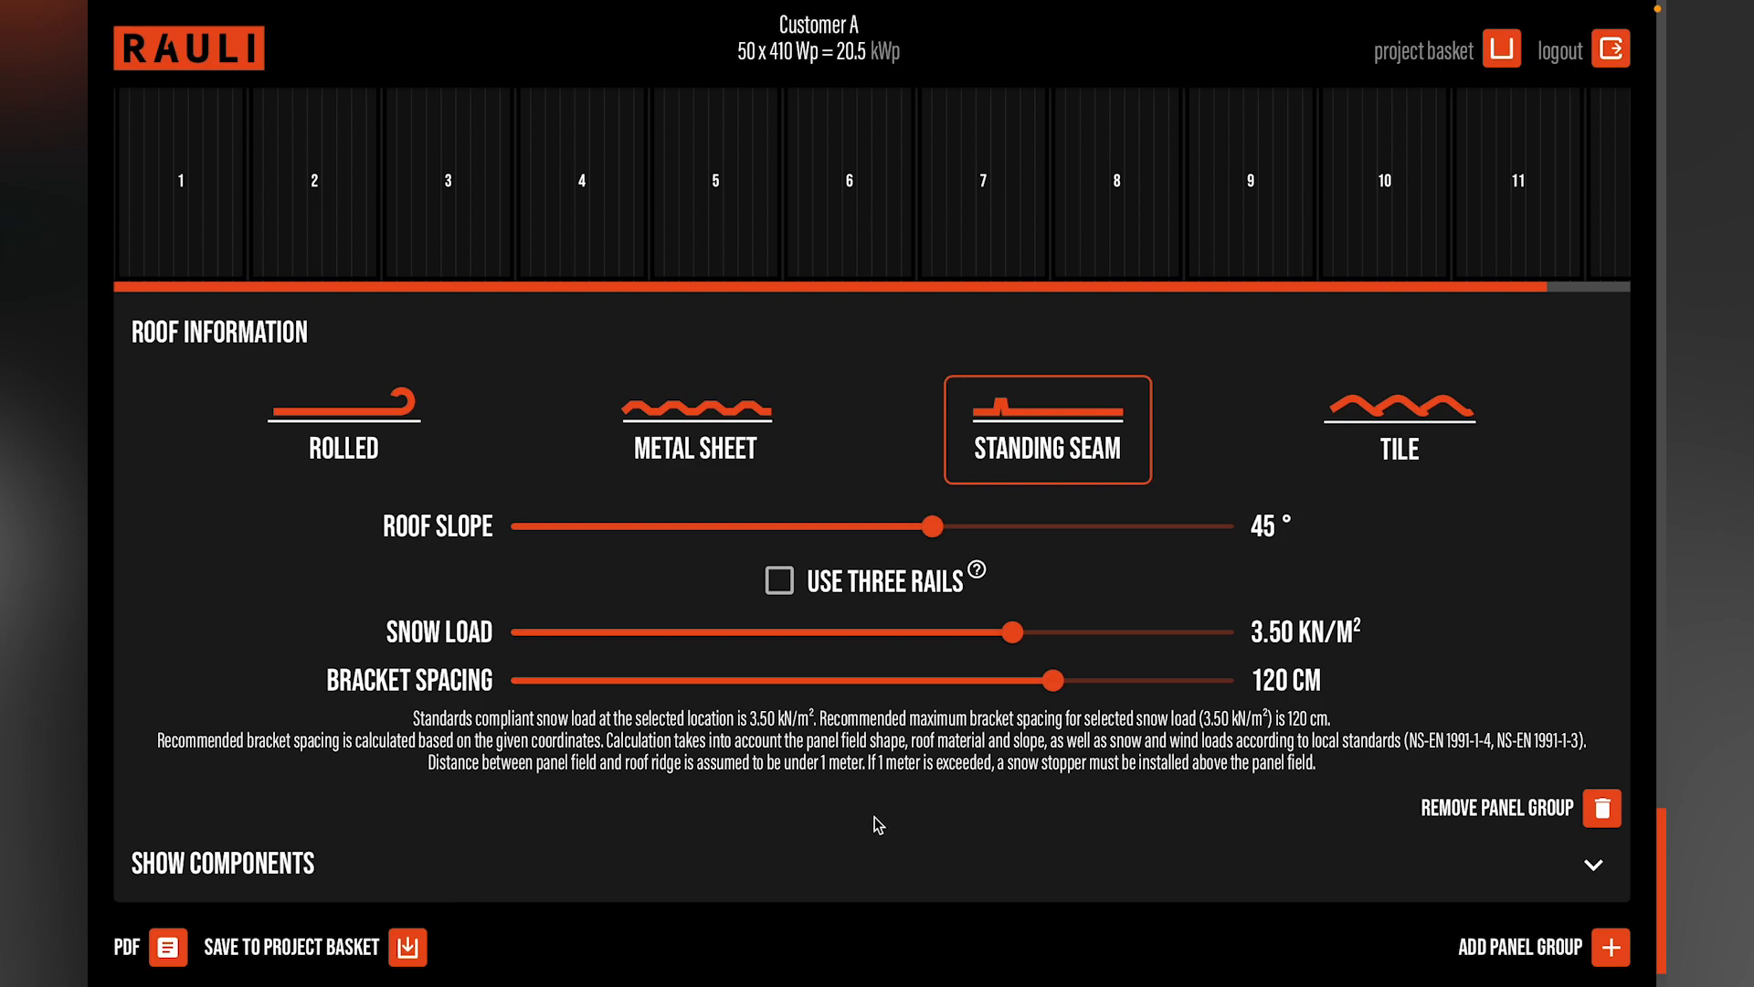
click(152, 951)
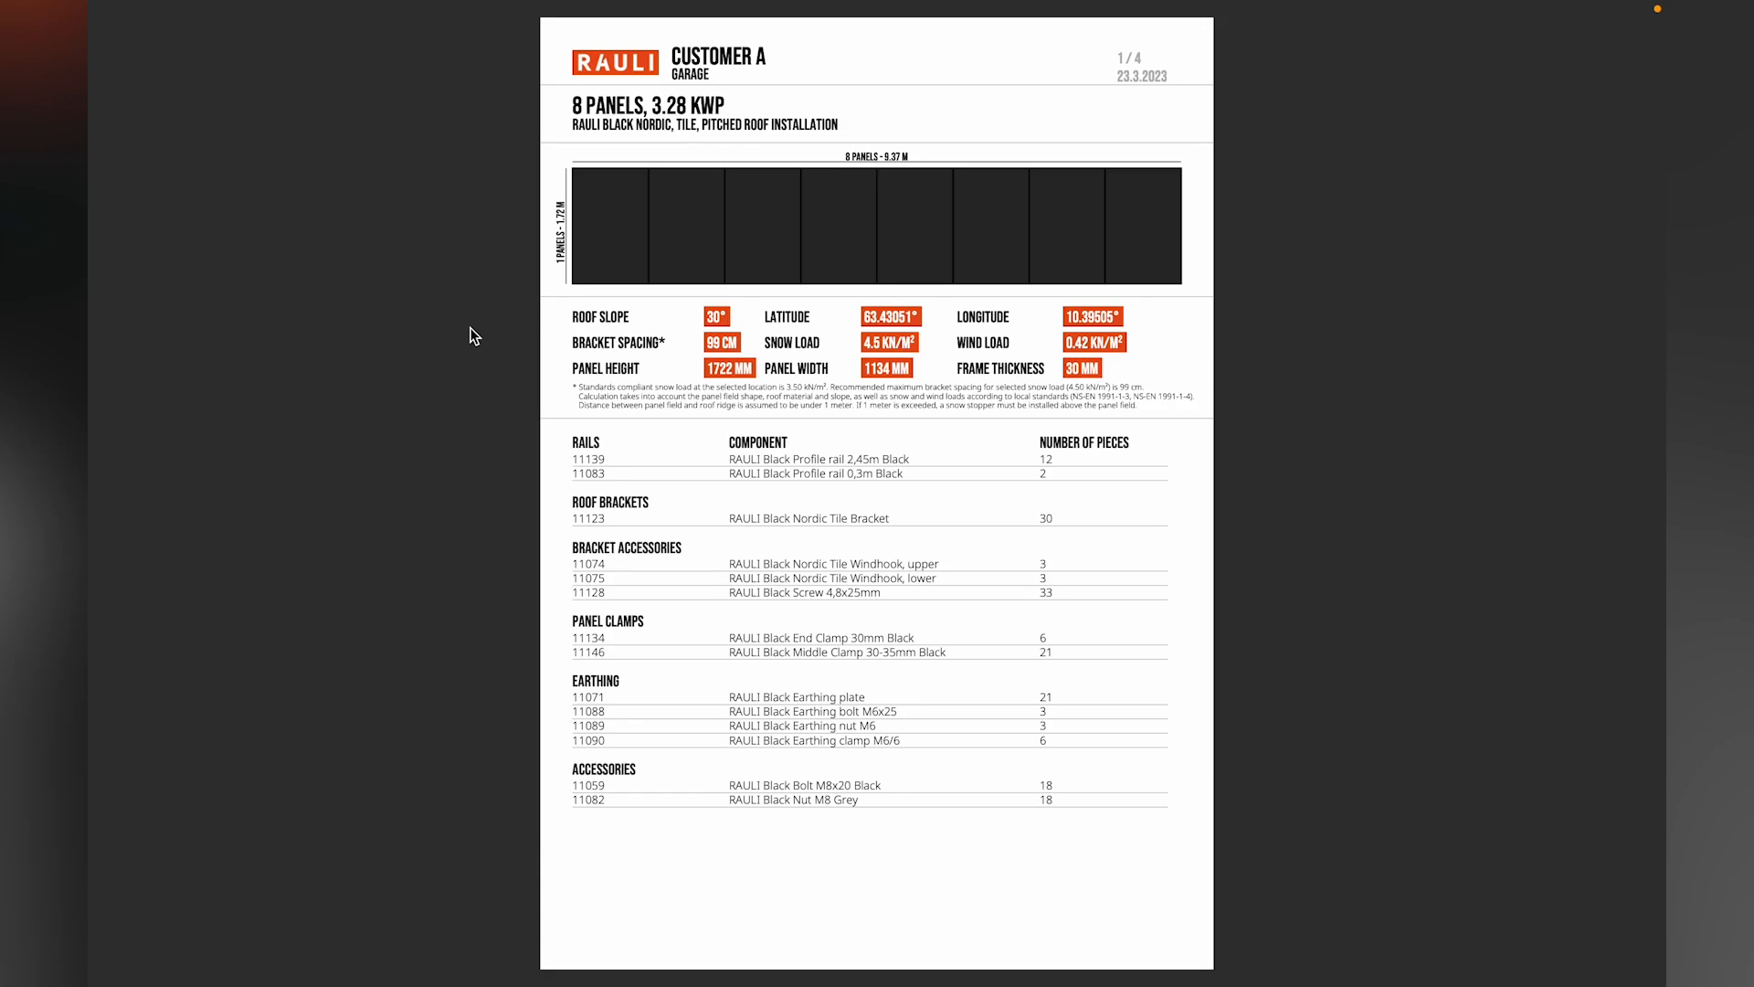
key(Right)
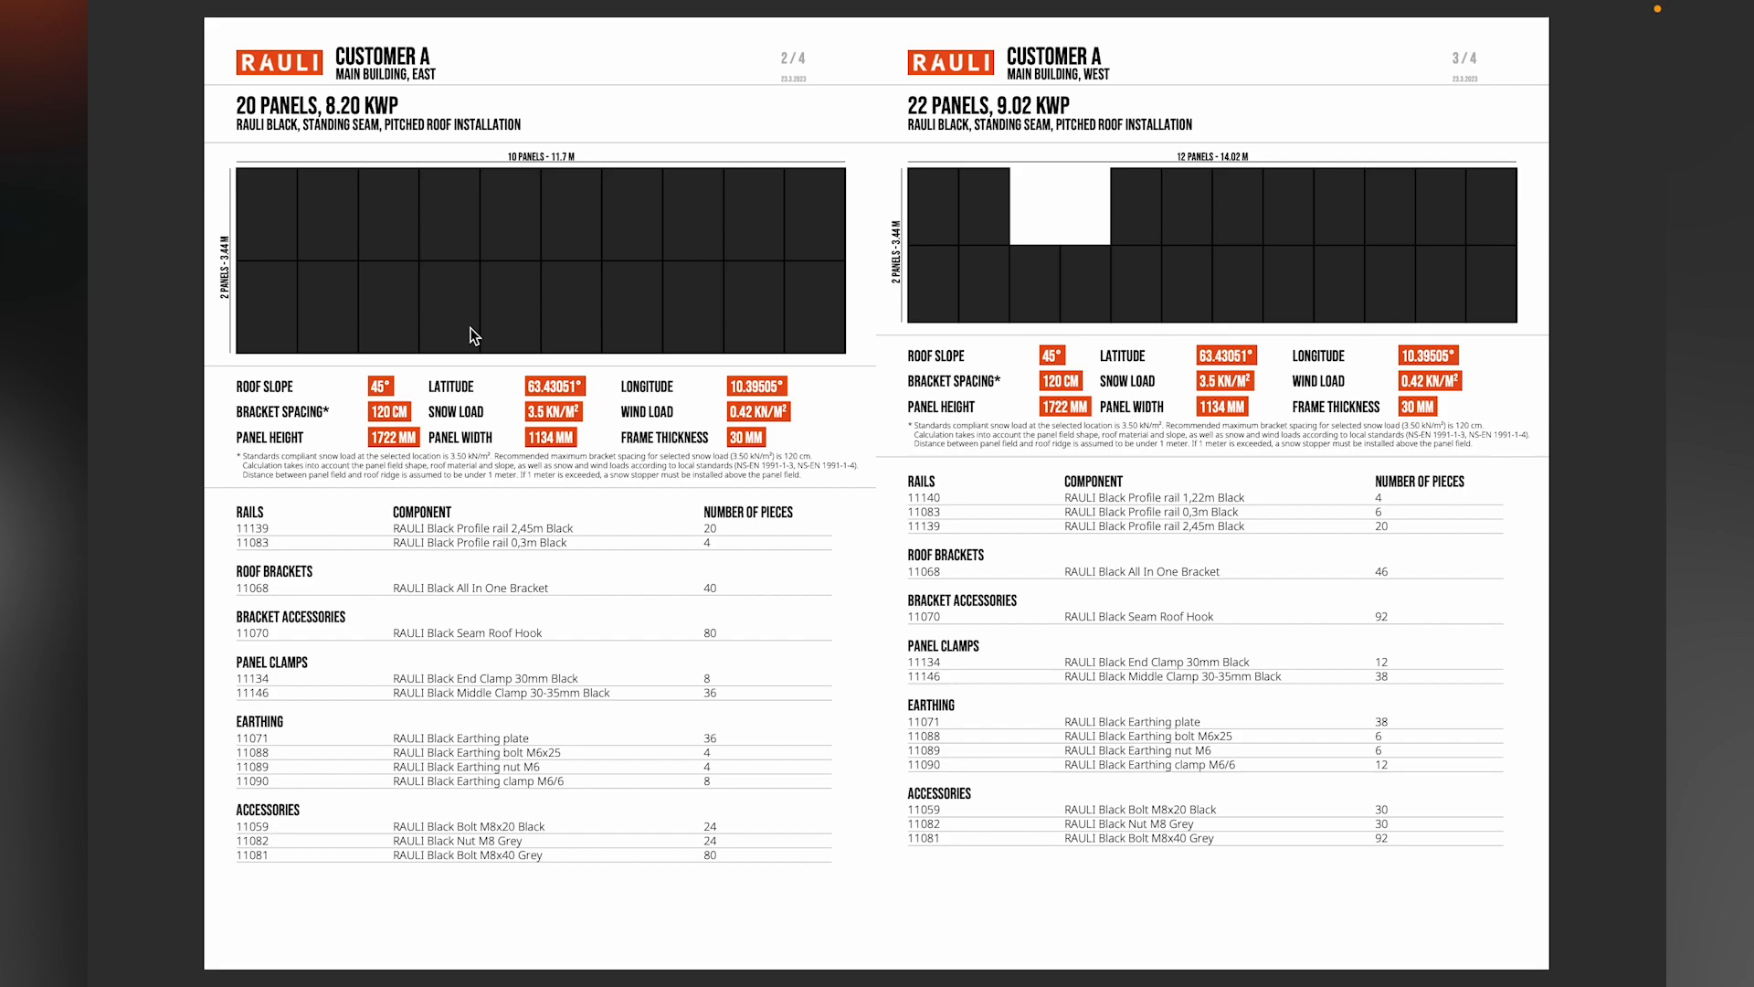
key(Right)
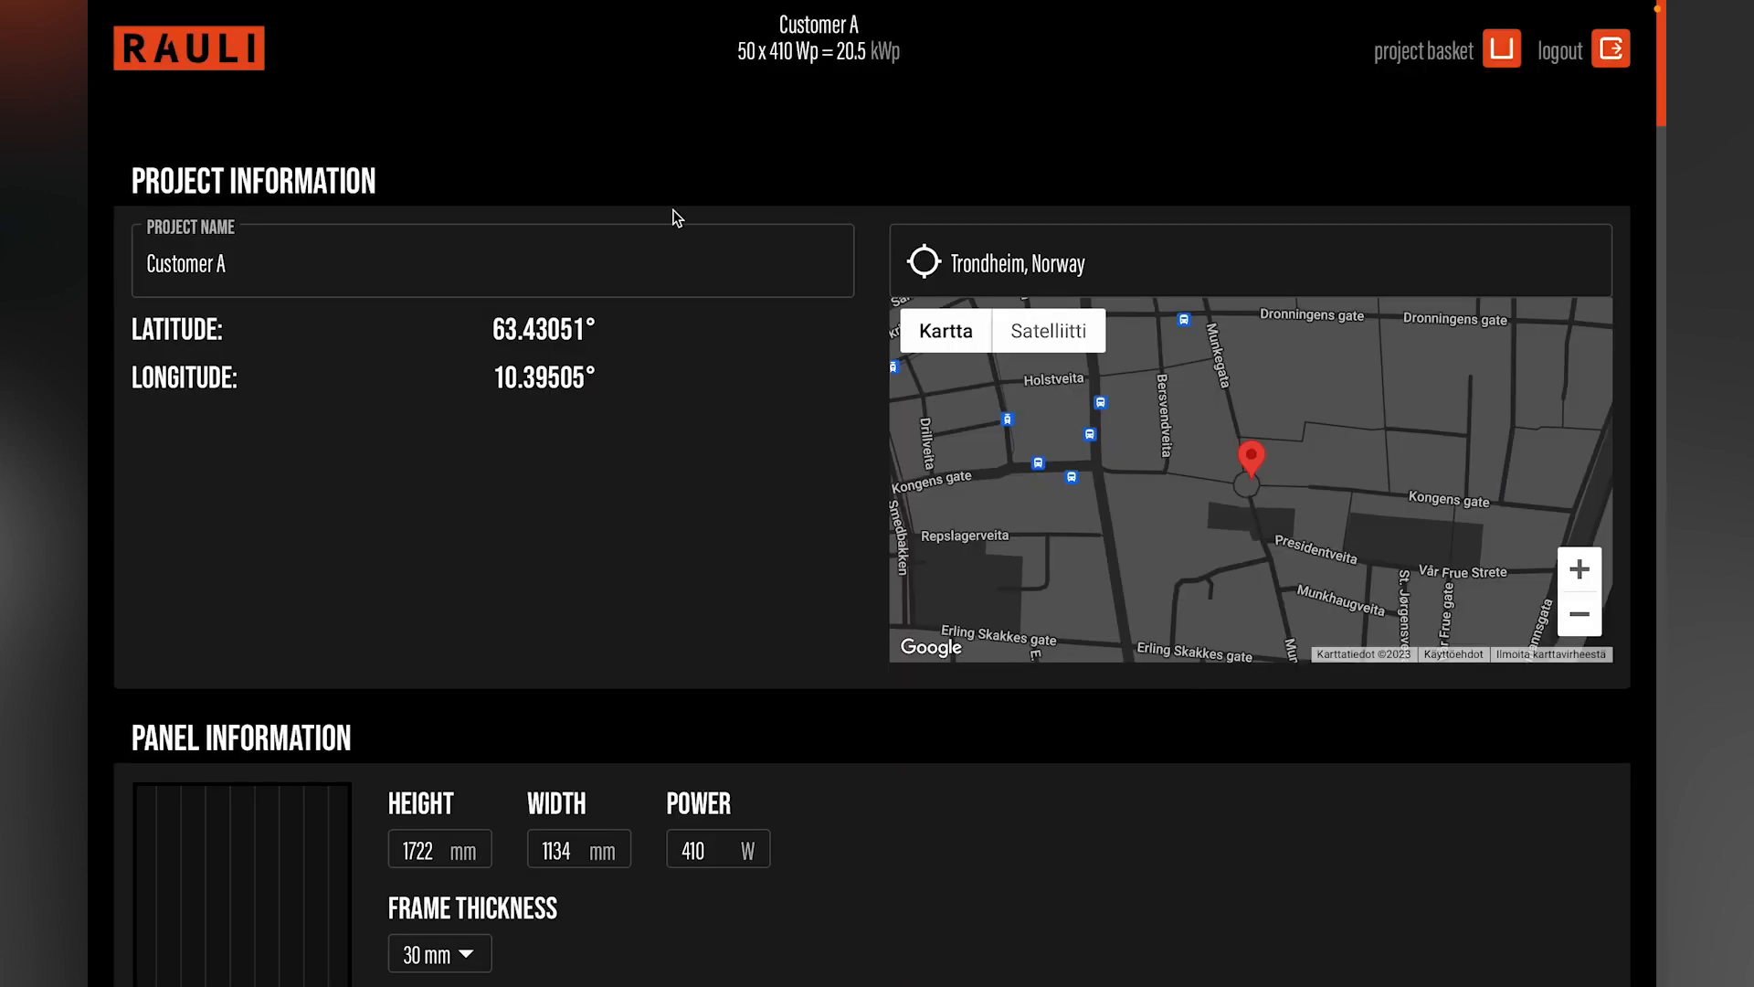
Step: Review the project information, roof settings and component lists of the Garage and both Main building panel groups
scroll(736, 509, down, 6)
scroll(741, 513, down, 4)
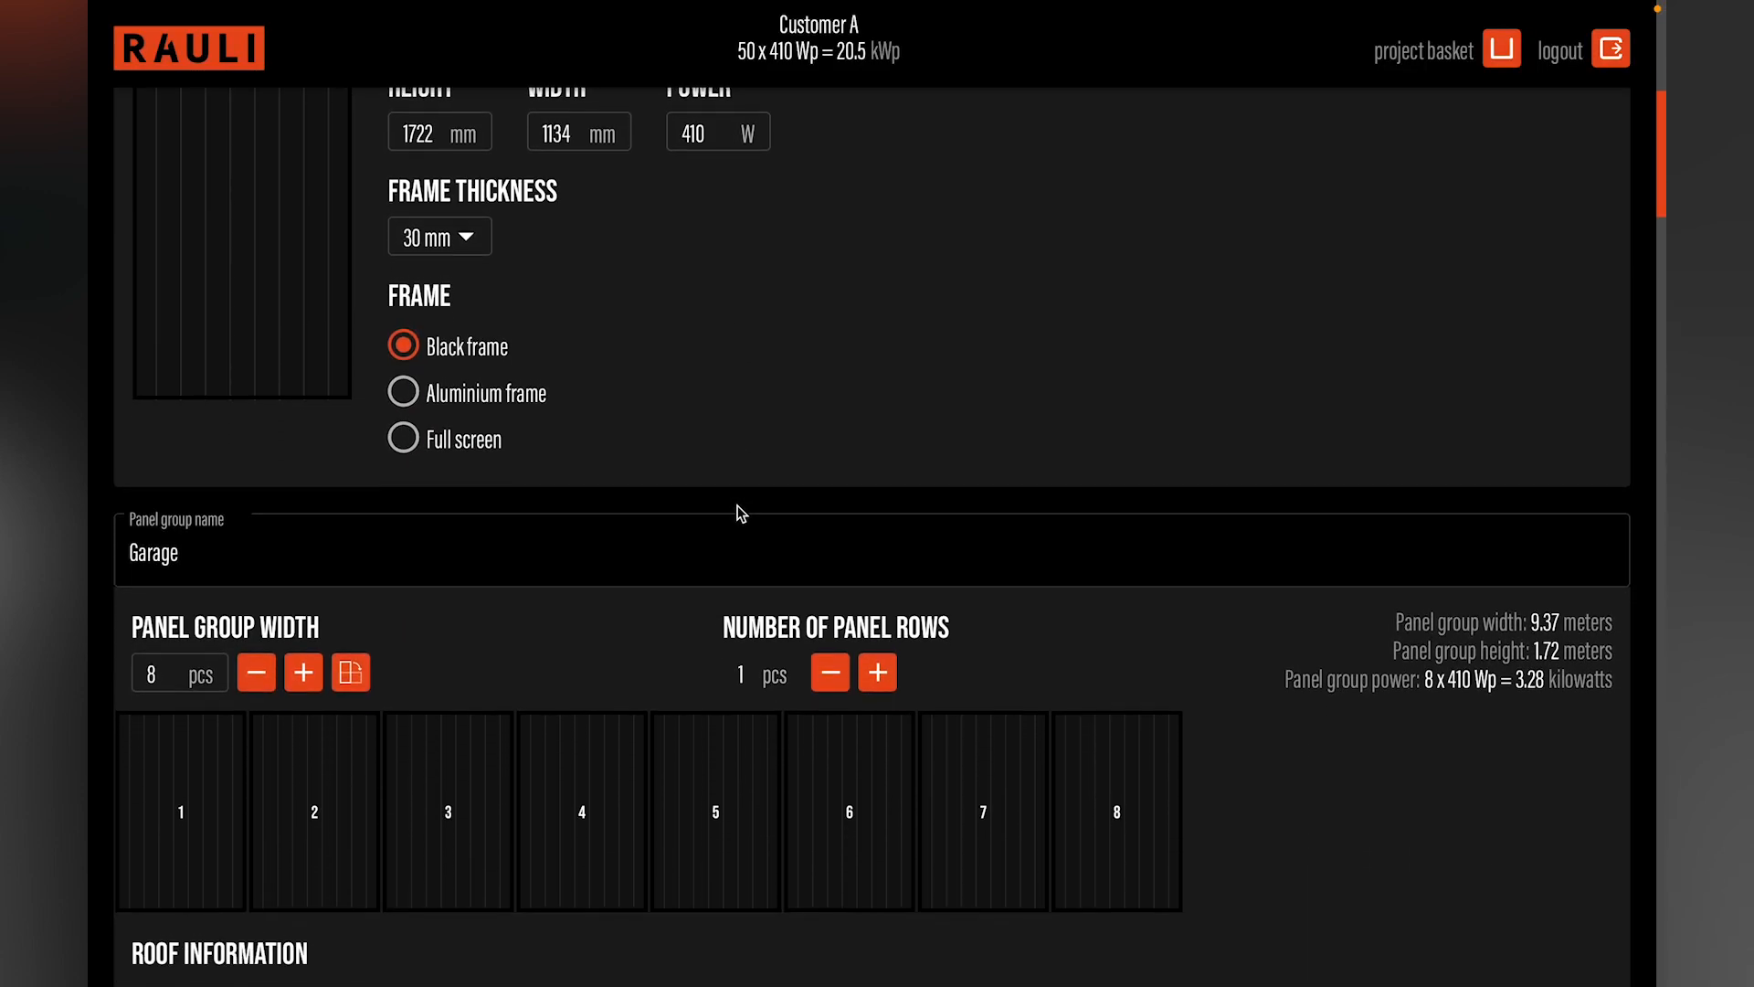
scroll(741, 514, down, 2)
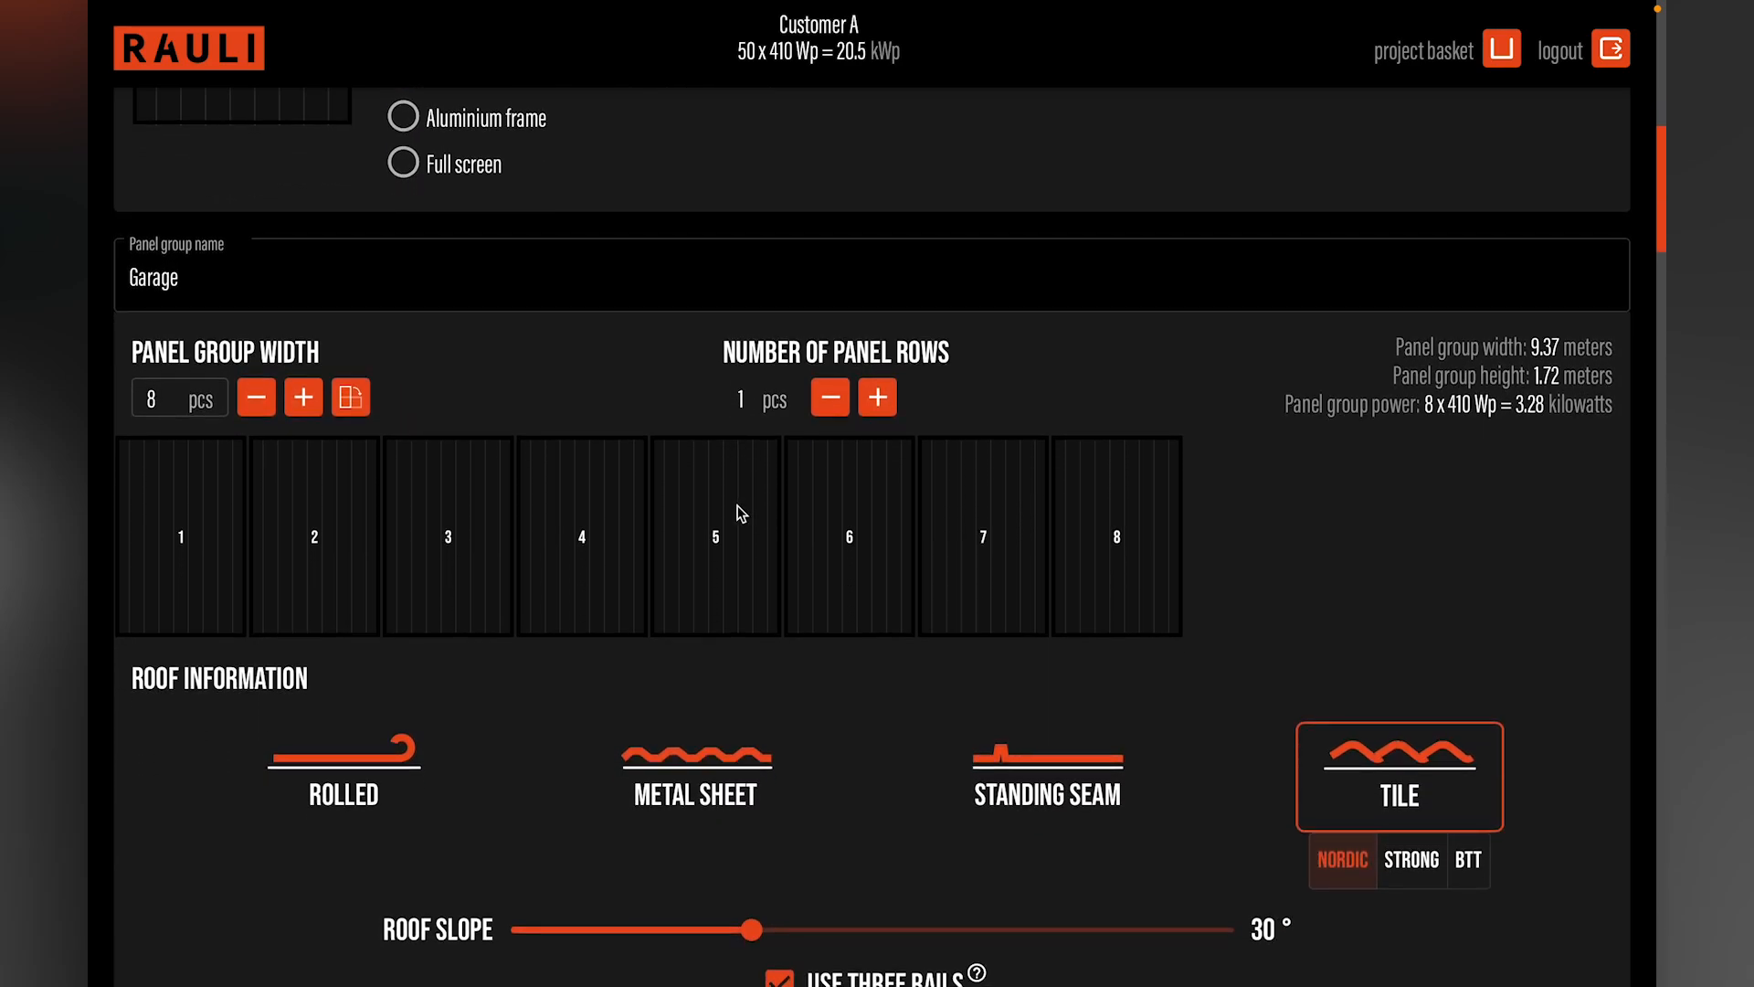
scroll(739, 513, down, 1)
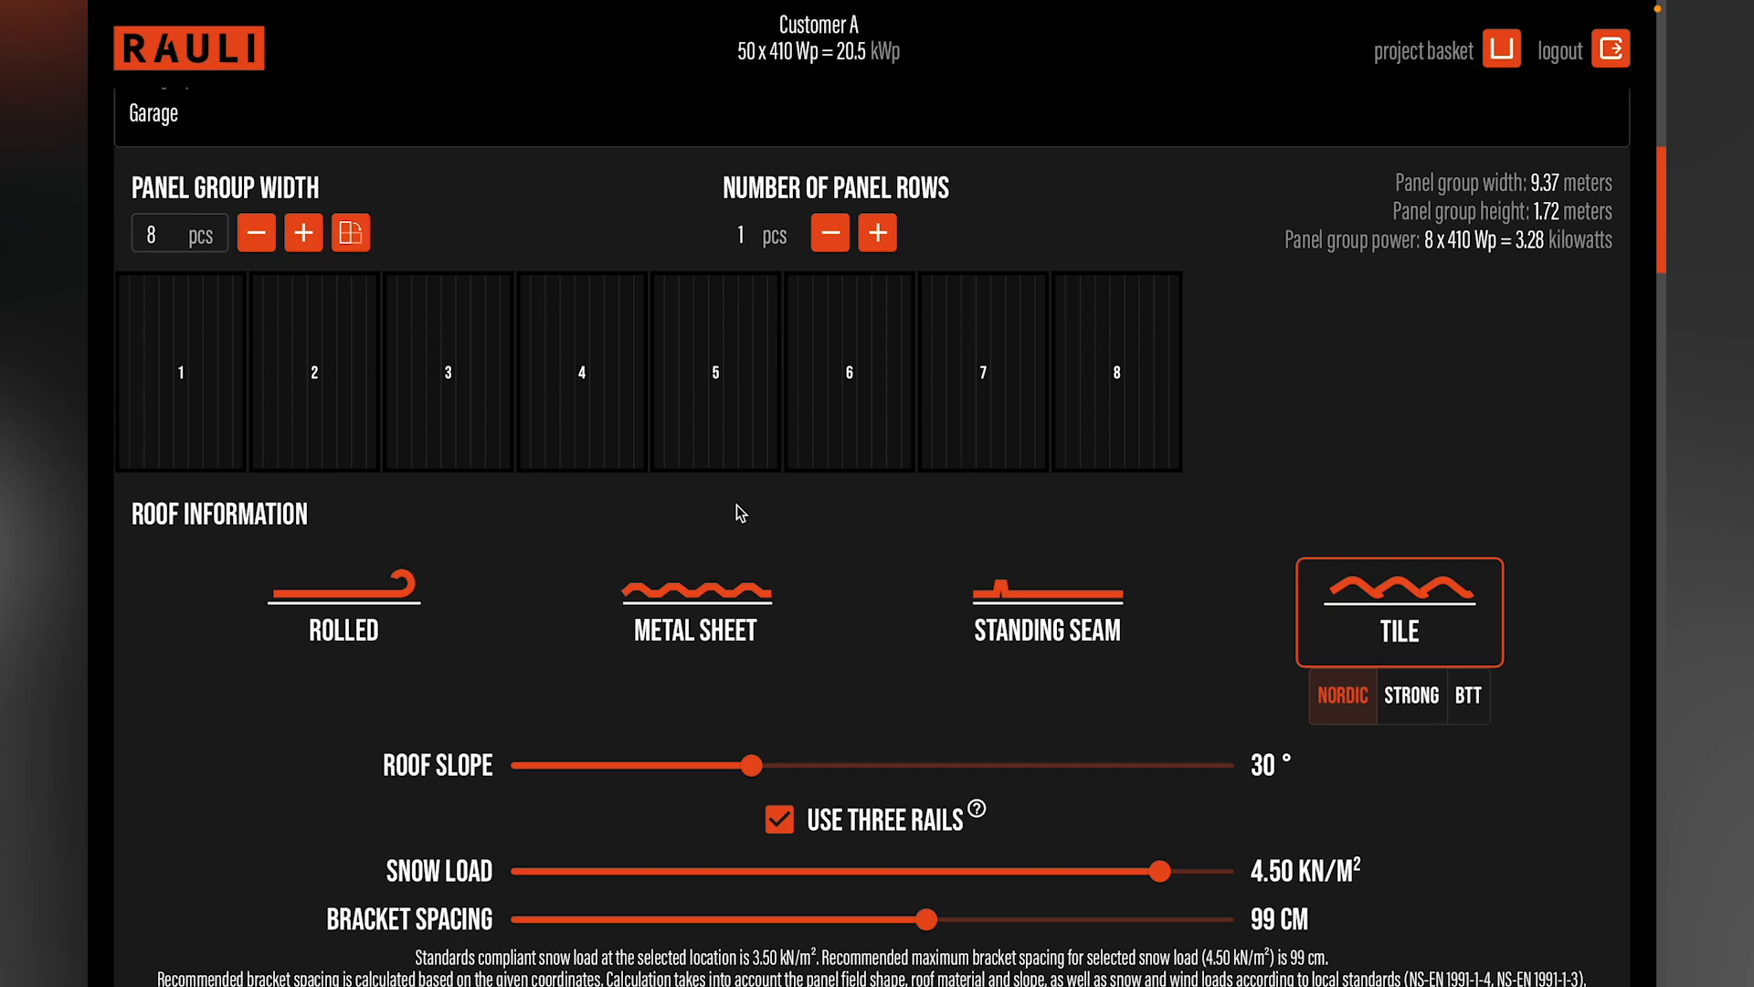
scroll(740, 514, down, 15)
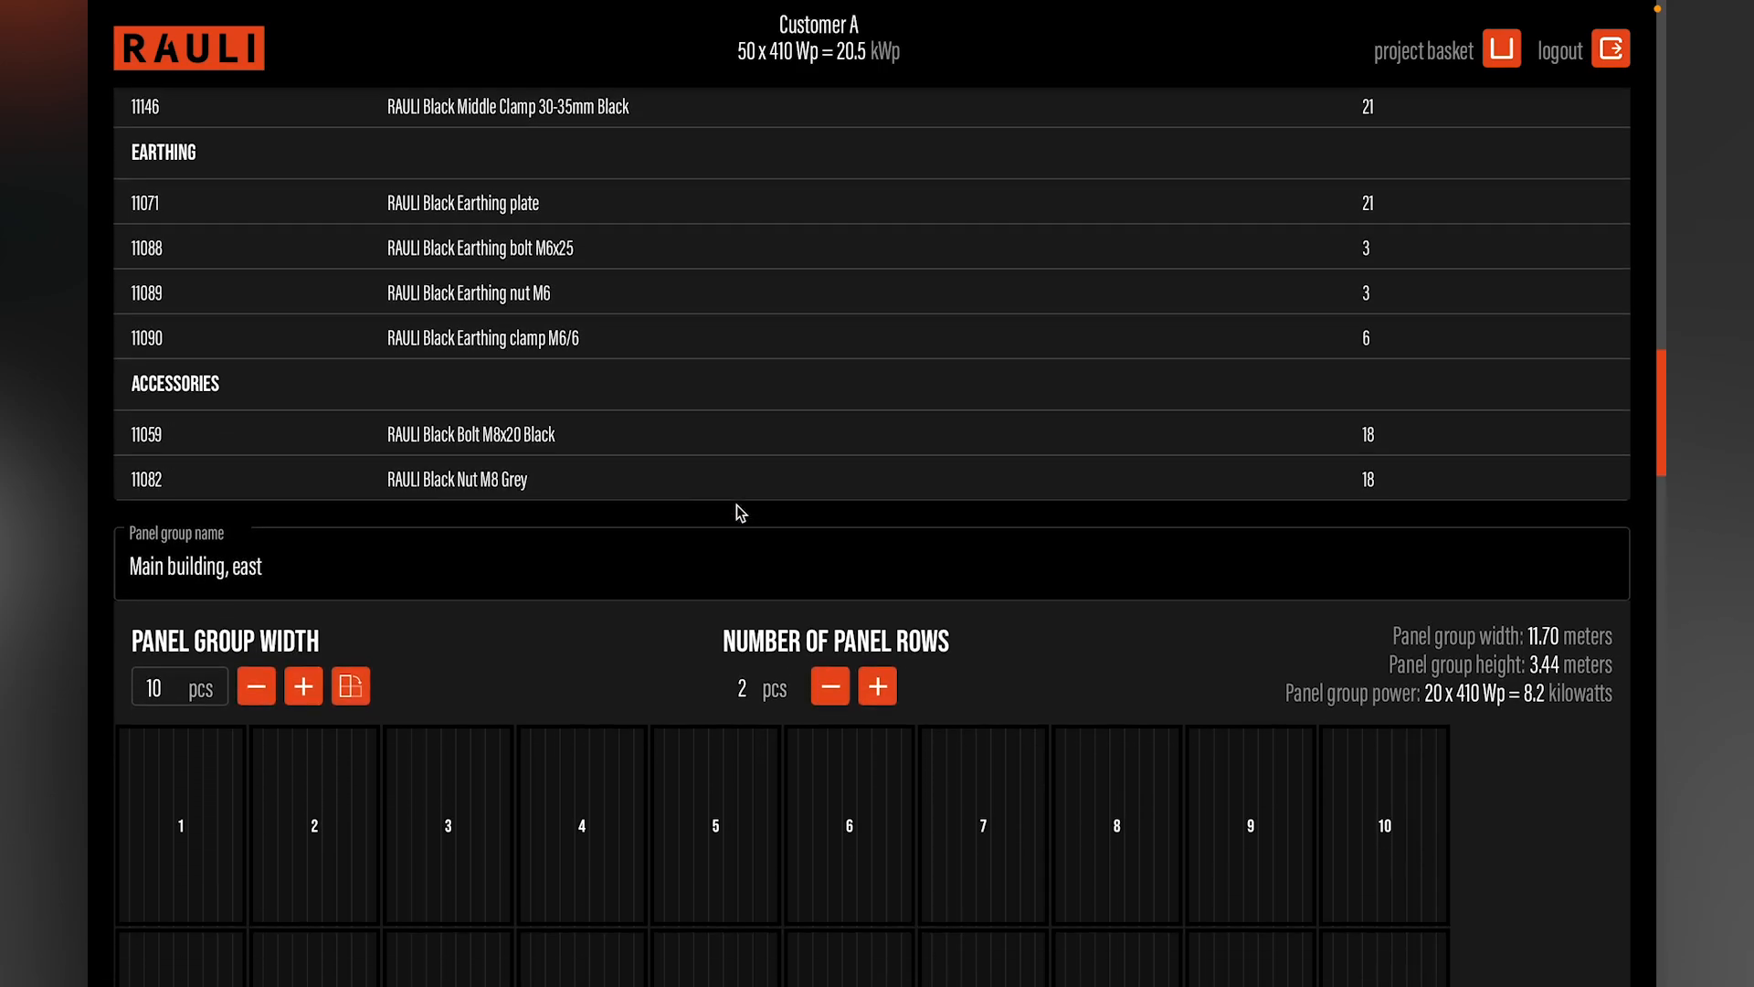
scroll(740, 514, down, 3)
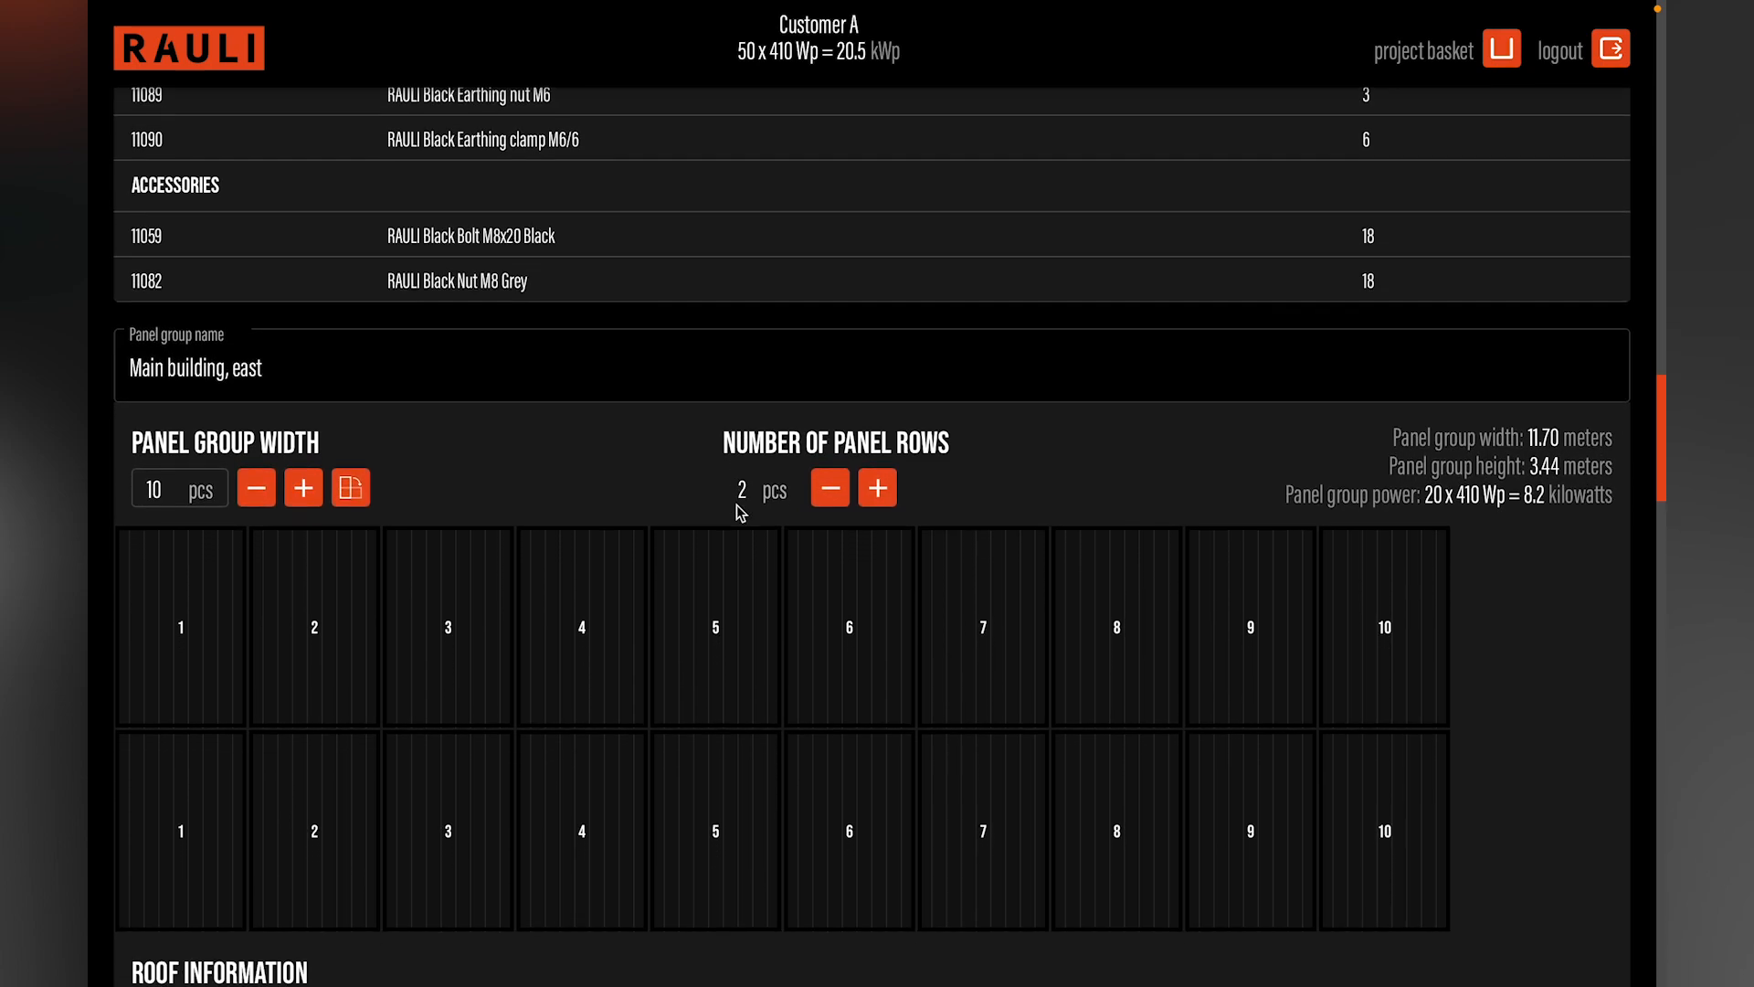
scroll(741, 514, down, 1)
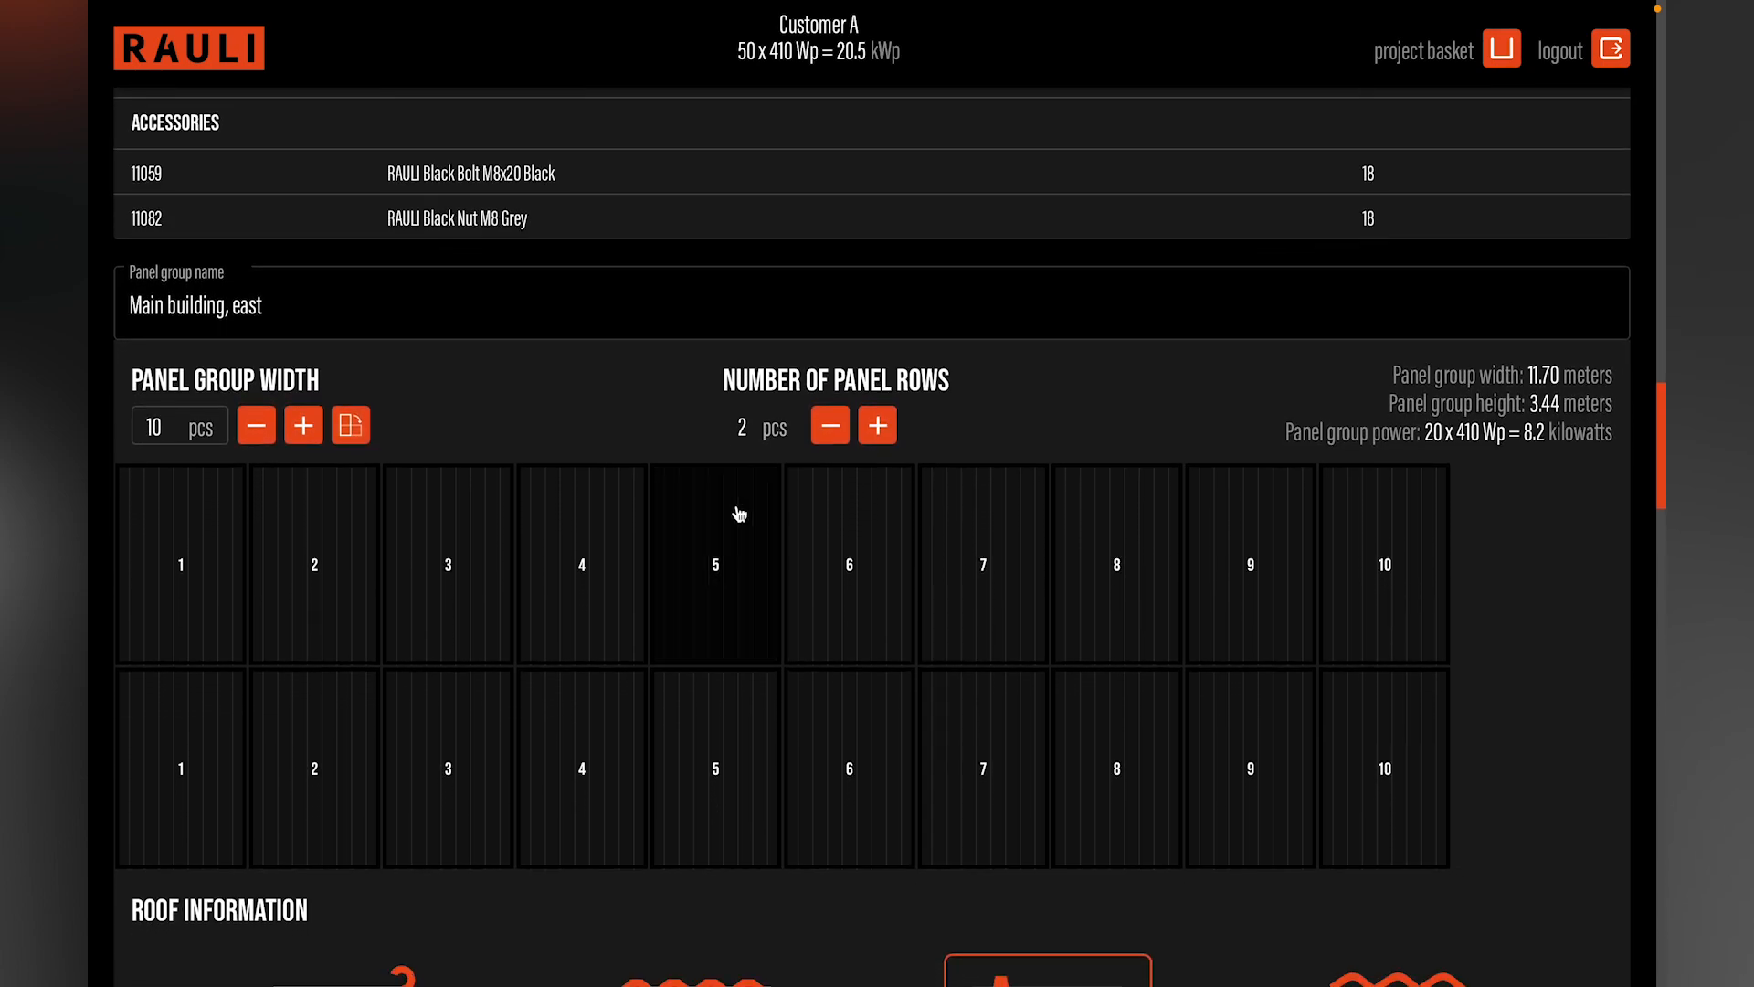
scroll(740, 513, down, 15)
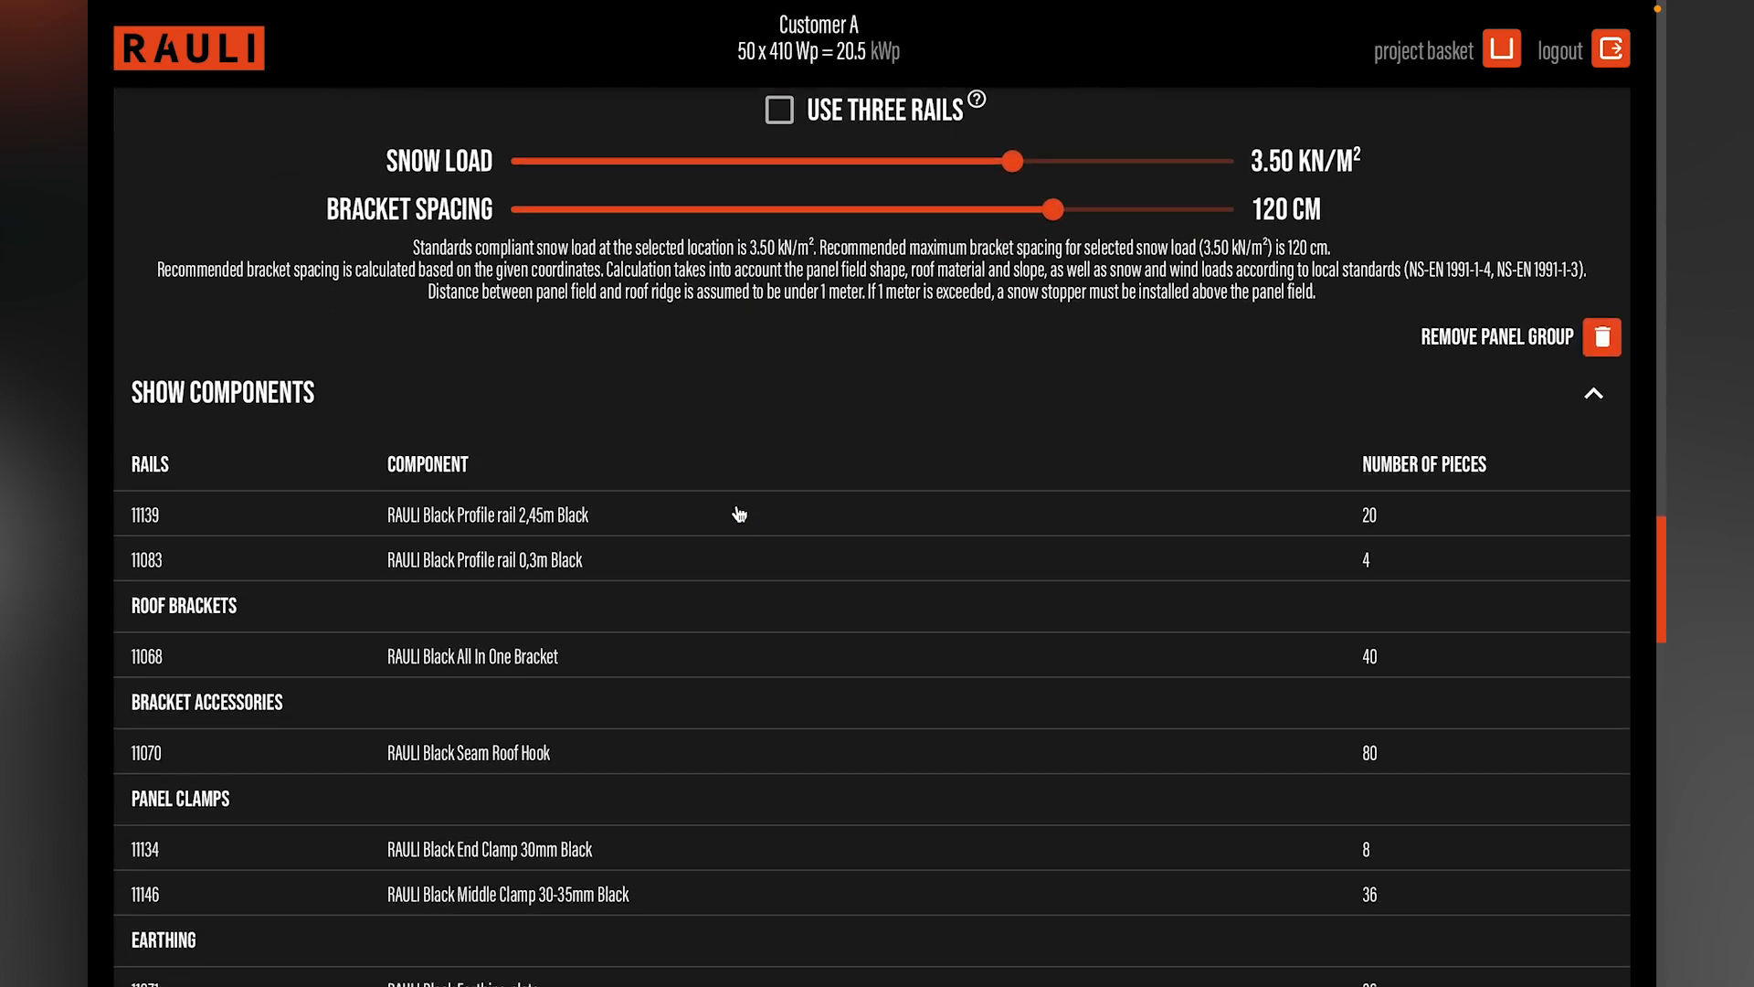
scroll(740, 514, down, 5)
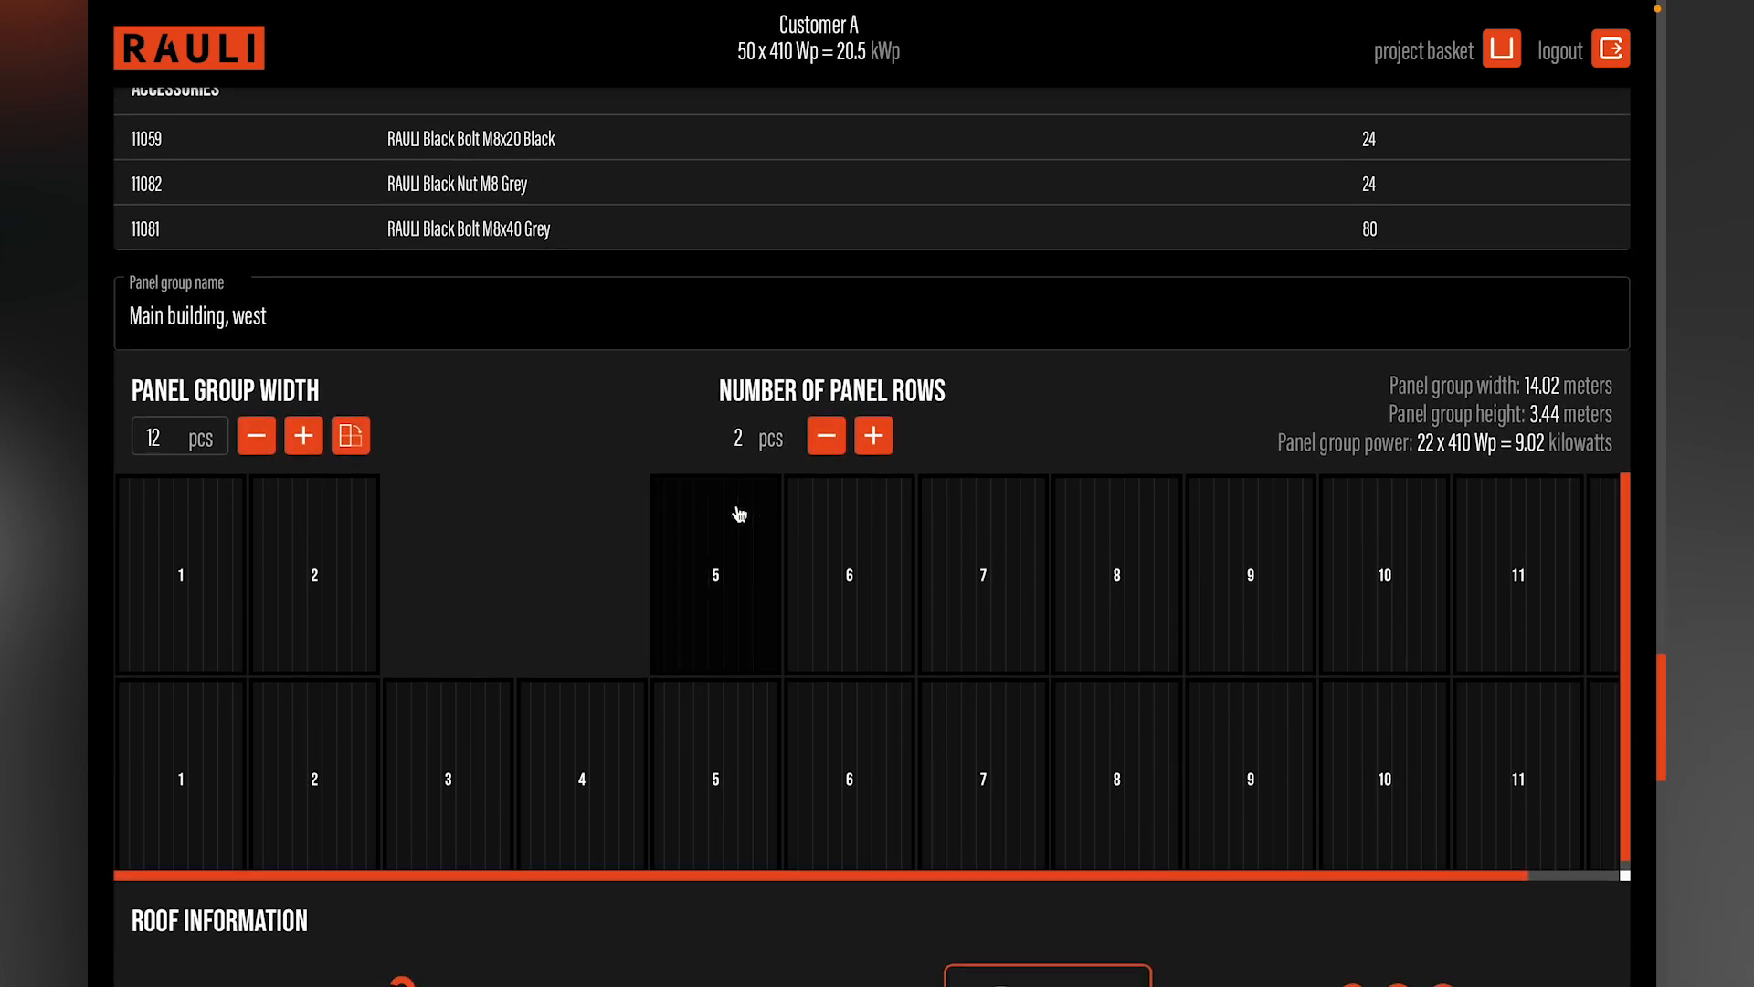
scroll(740, 514, down, 10)
scroll(740, 513, down, 6)
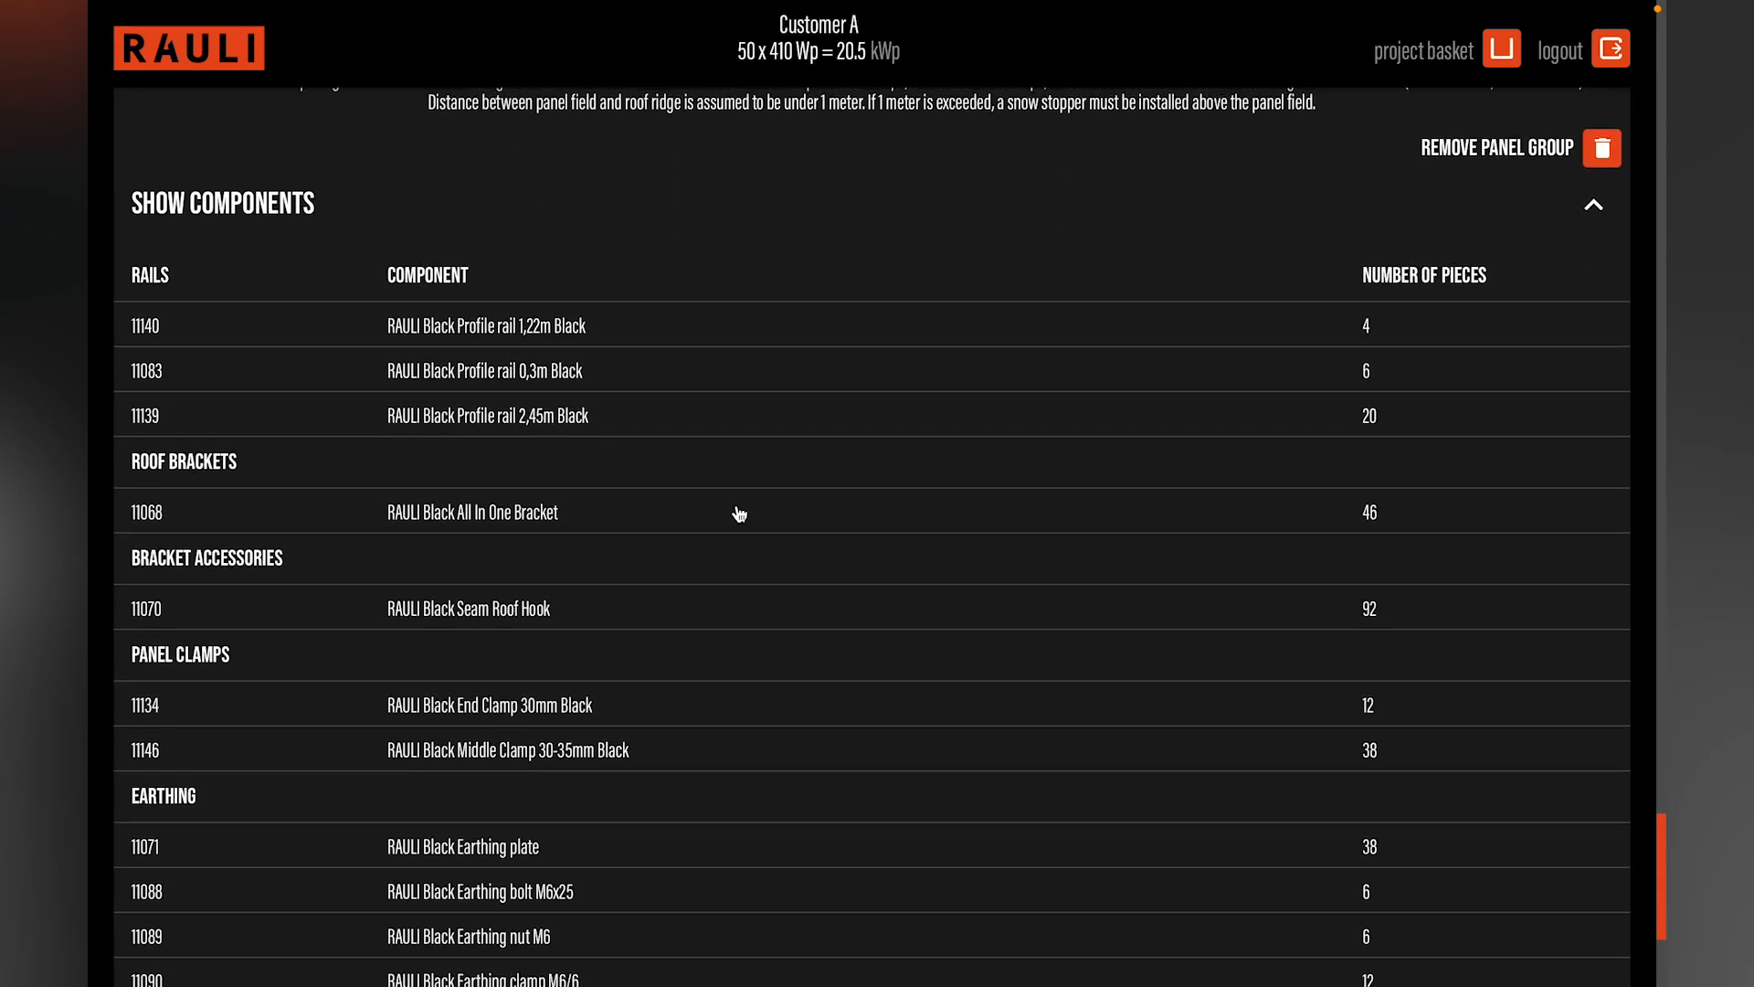
scroll(739, 514, down, 5)
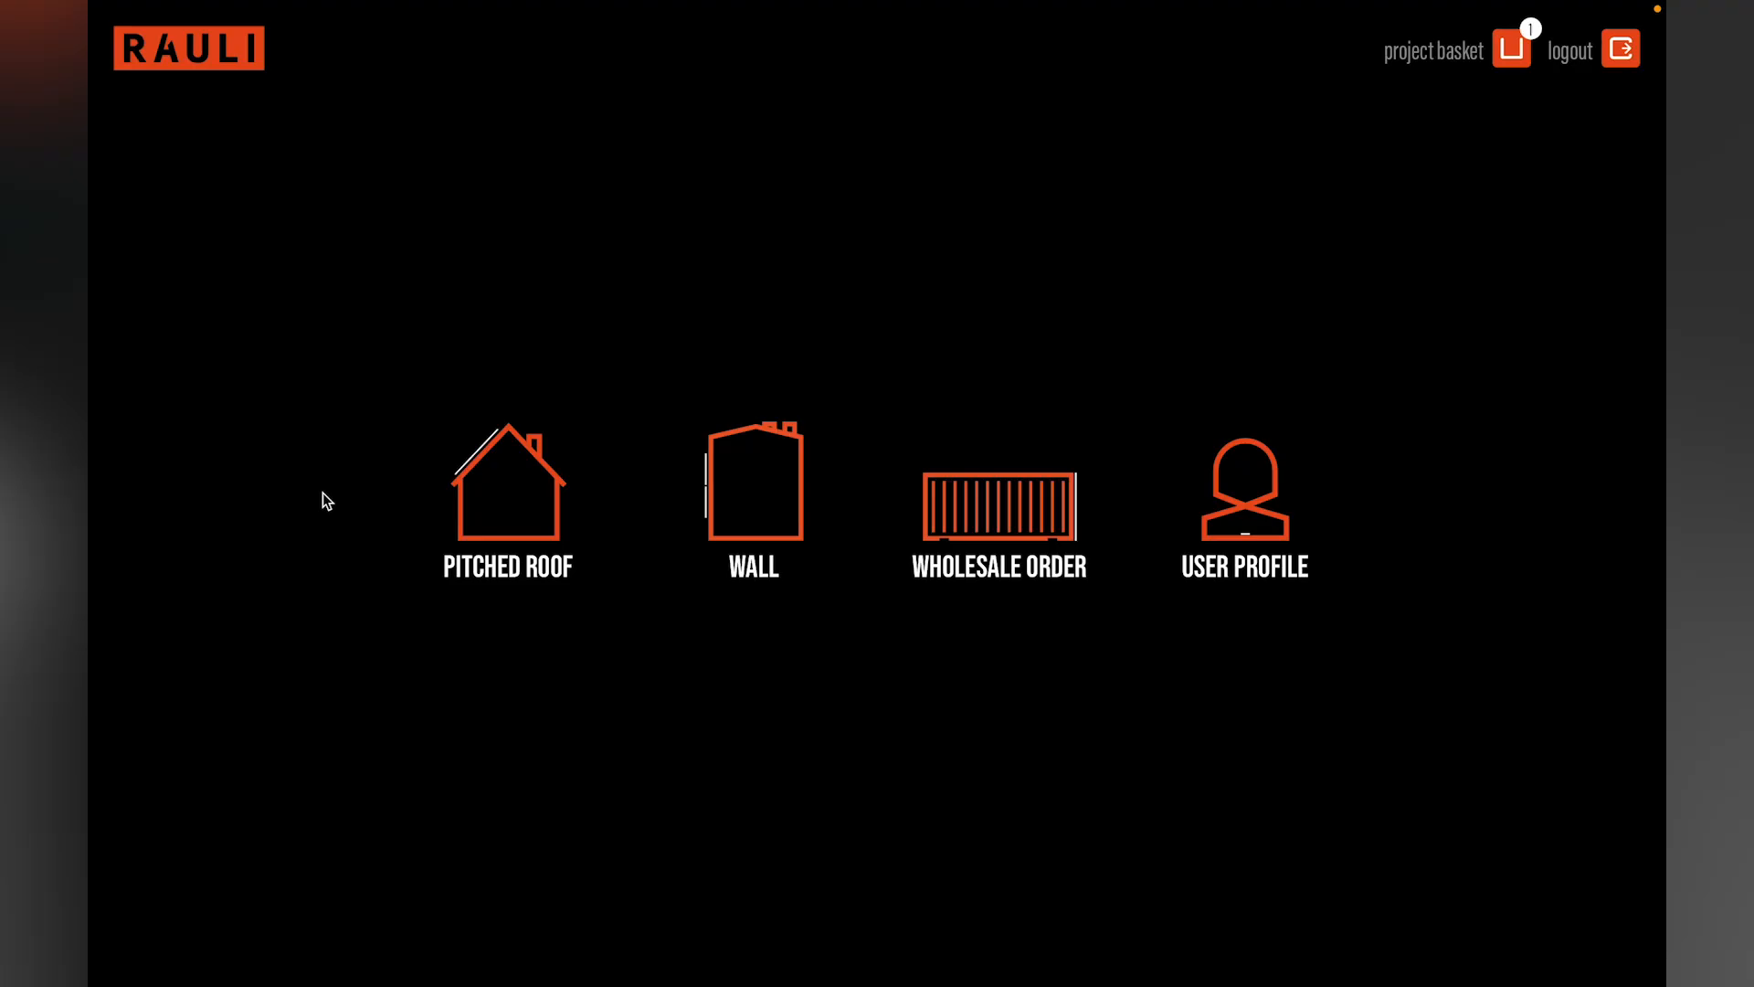
Step: Start a new Wall project and name it "Company A, warehouse"
click(751, 490)
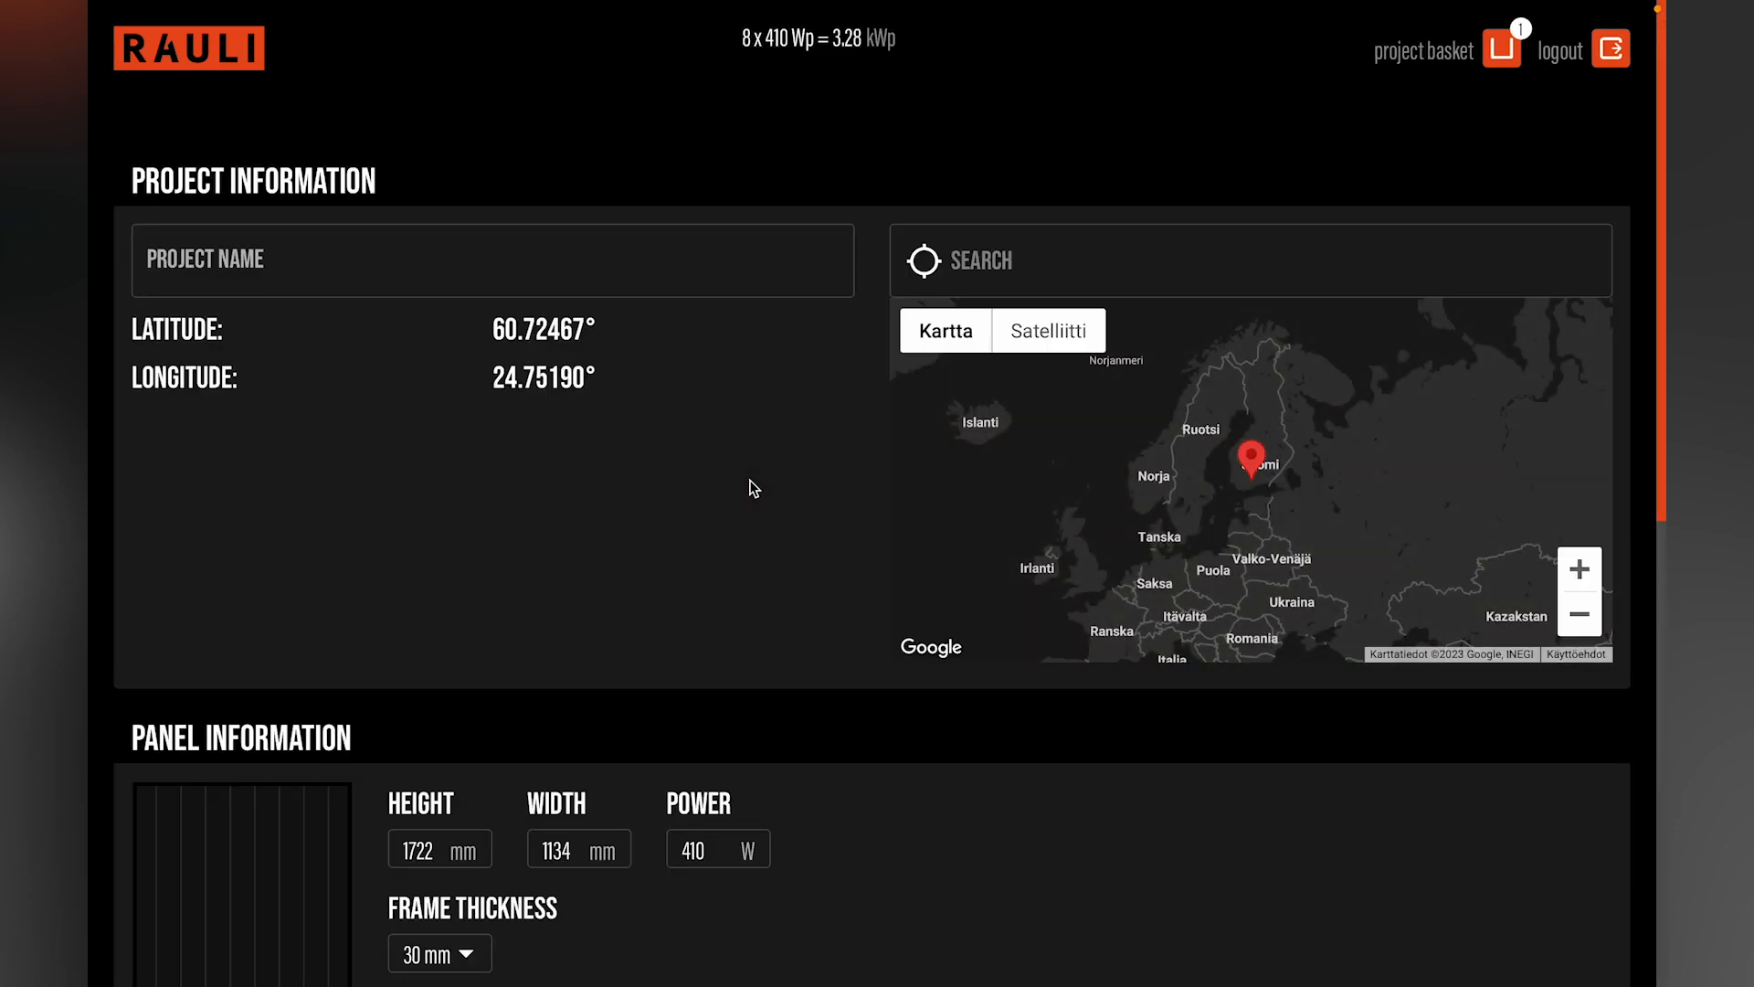
click(466, 262)
text(Company A)
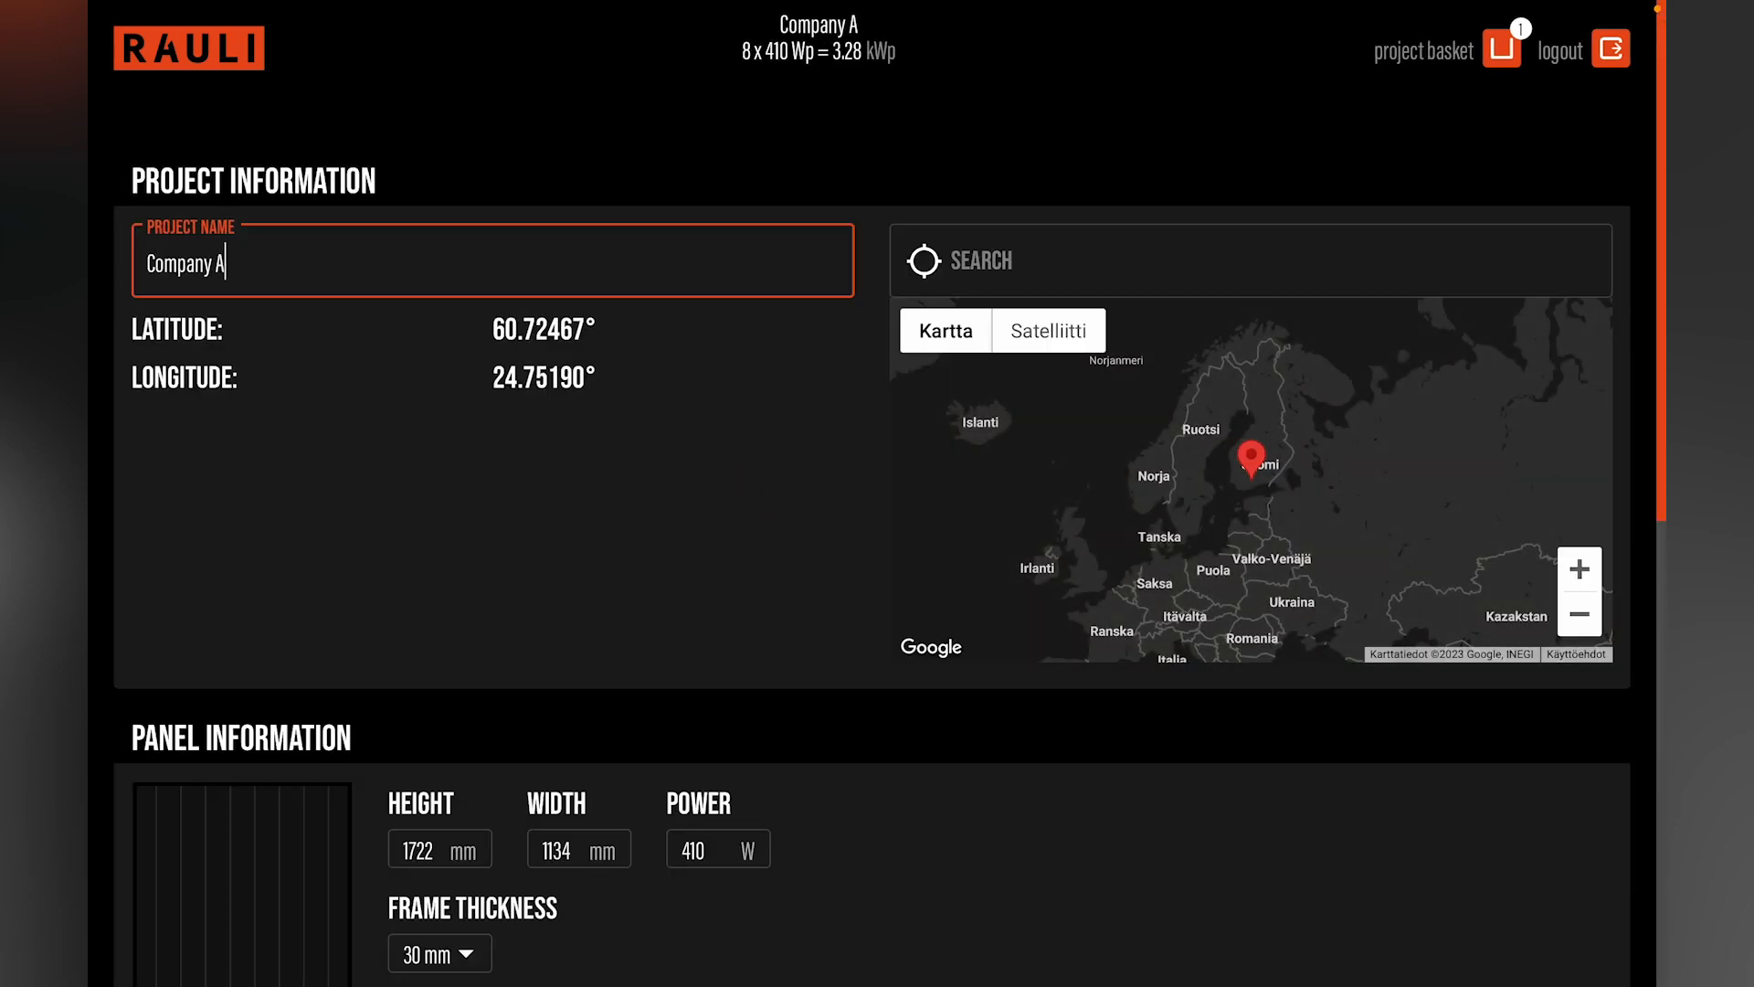
text(, warehouse)
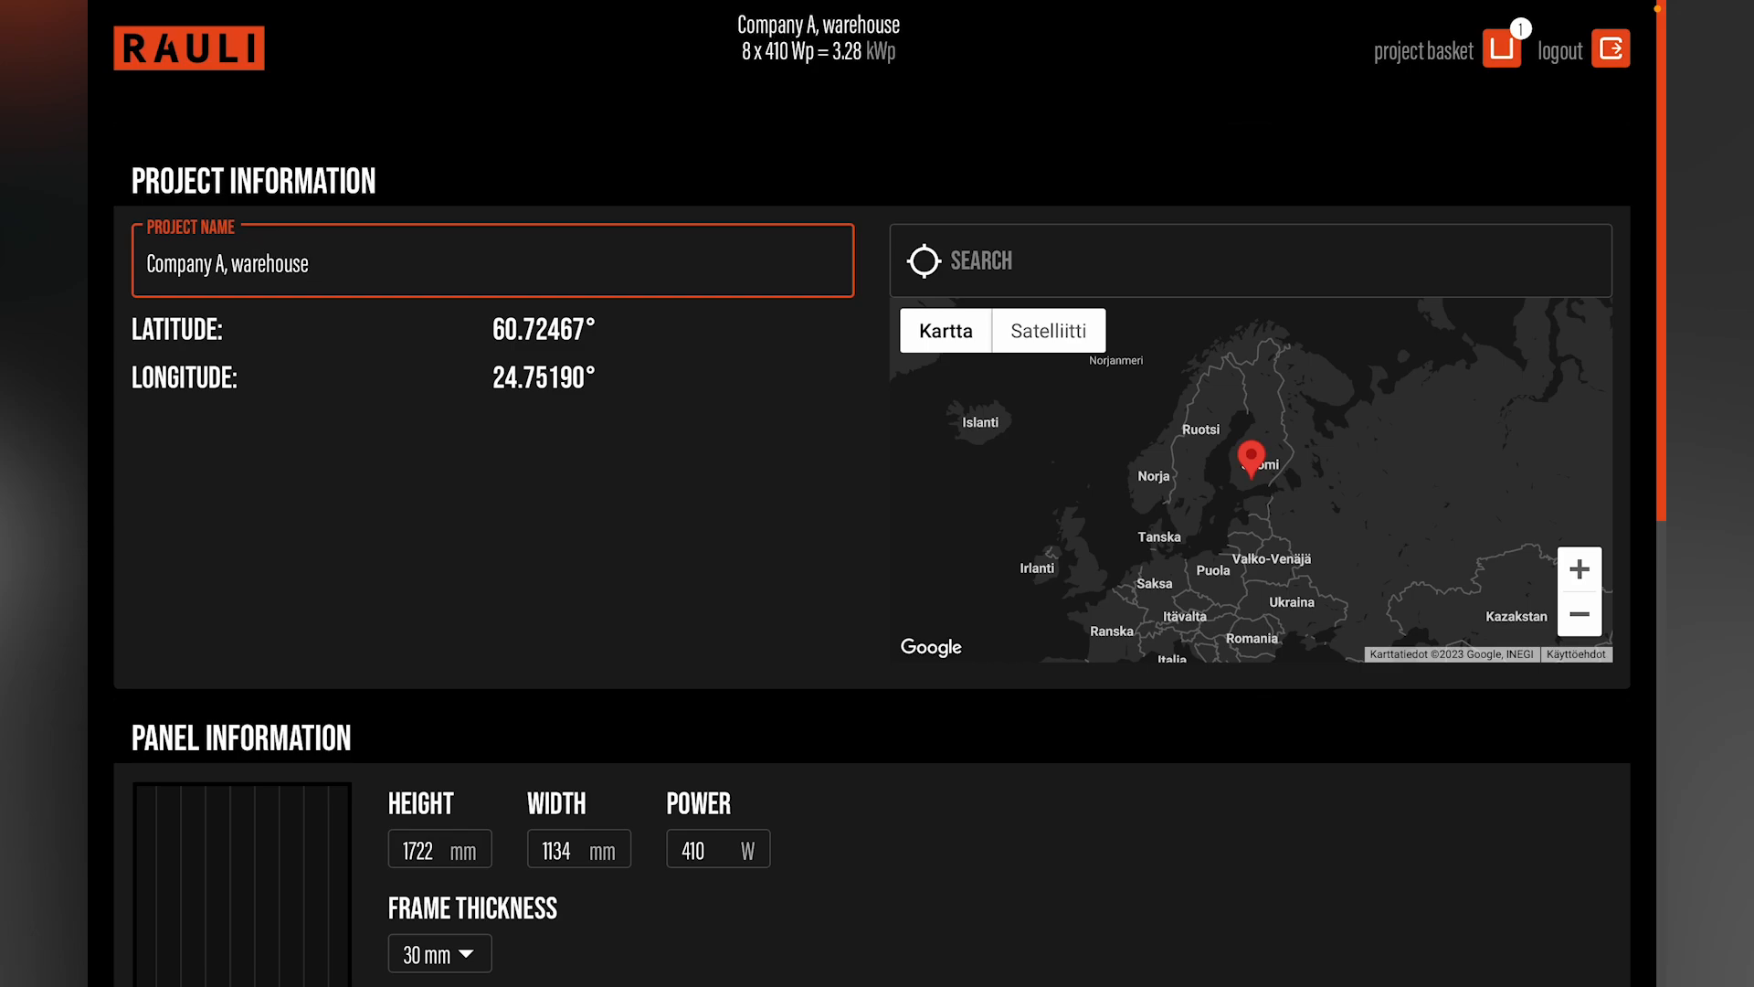
Step: Set the project location to Berlin Hauptbahnhof, Europaplatz, and zoom the map out to show the whole city
key(Tab)
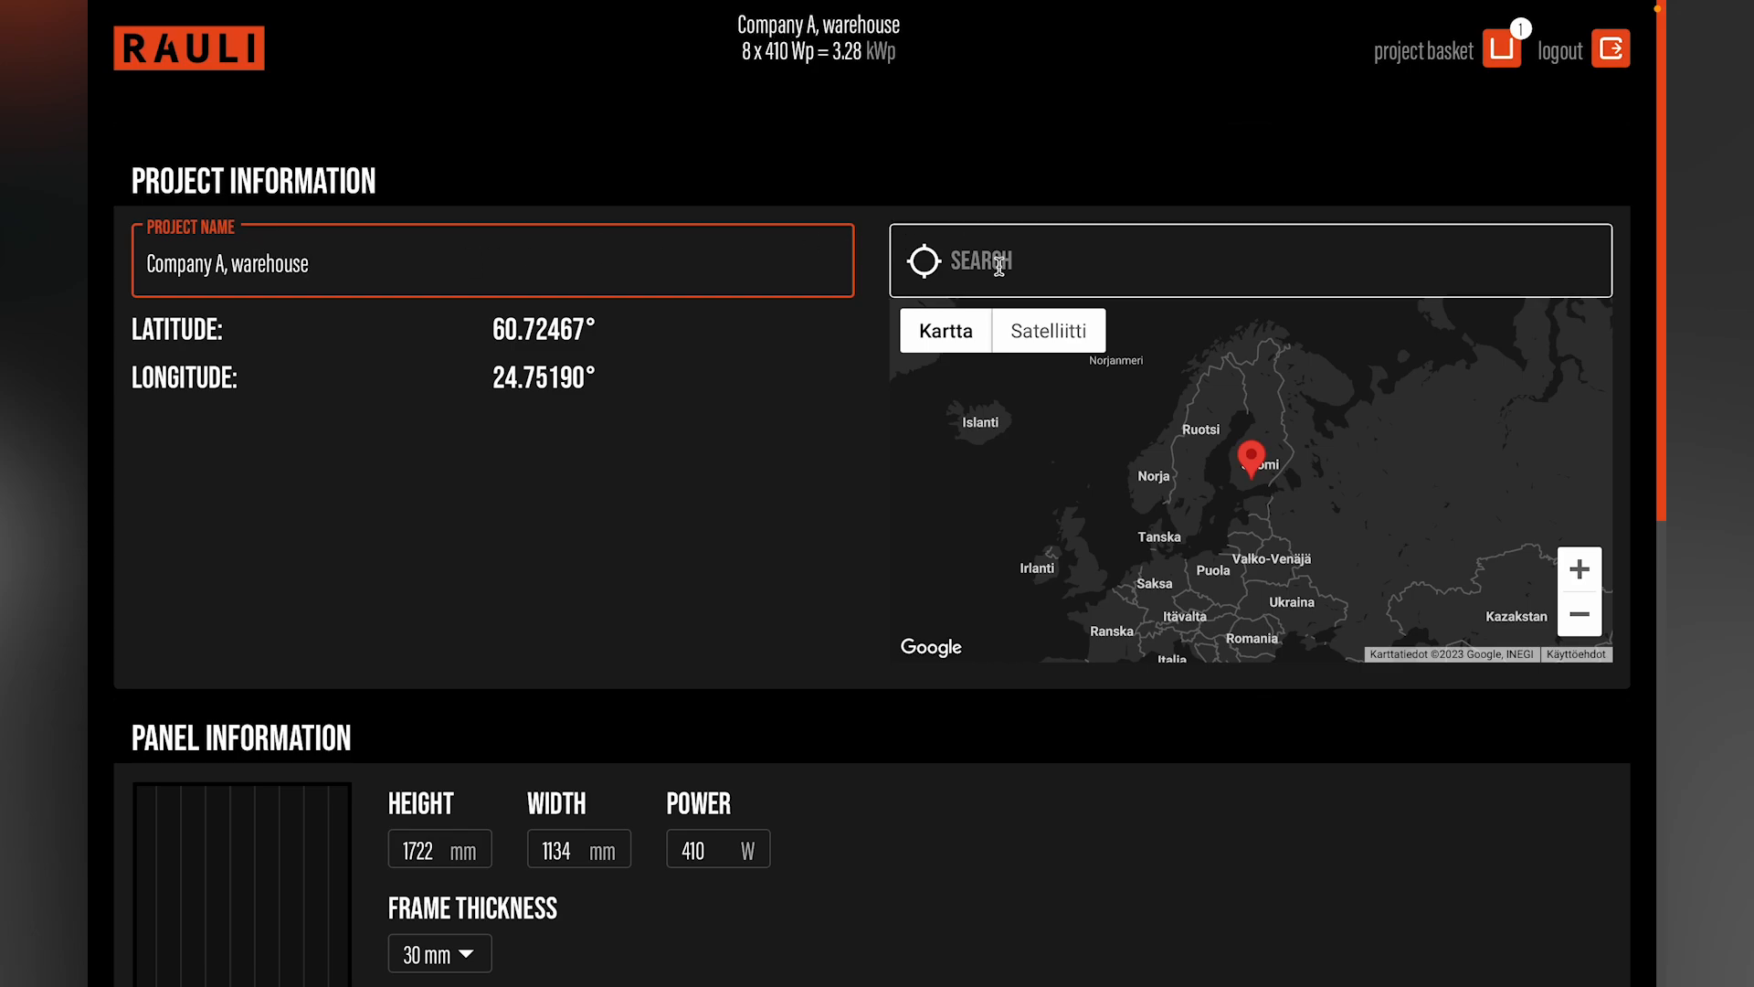
text(Berlin)
key(Down)
key(Down)
key(Down)
key(Down)
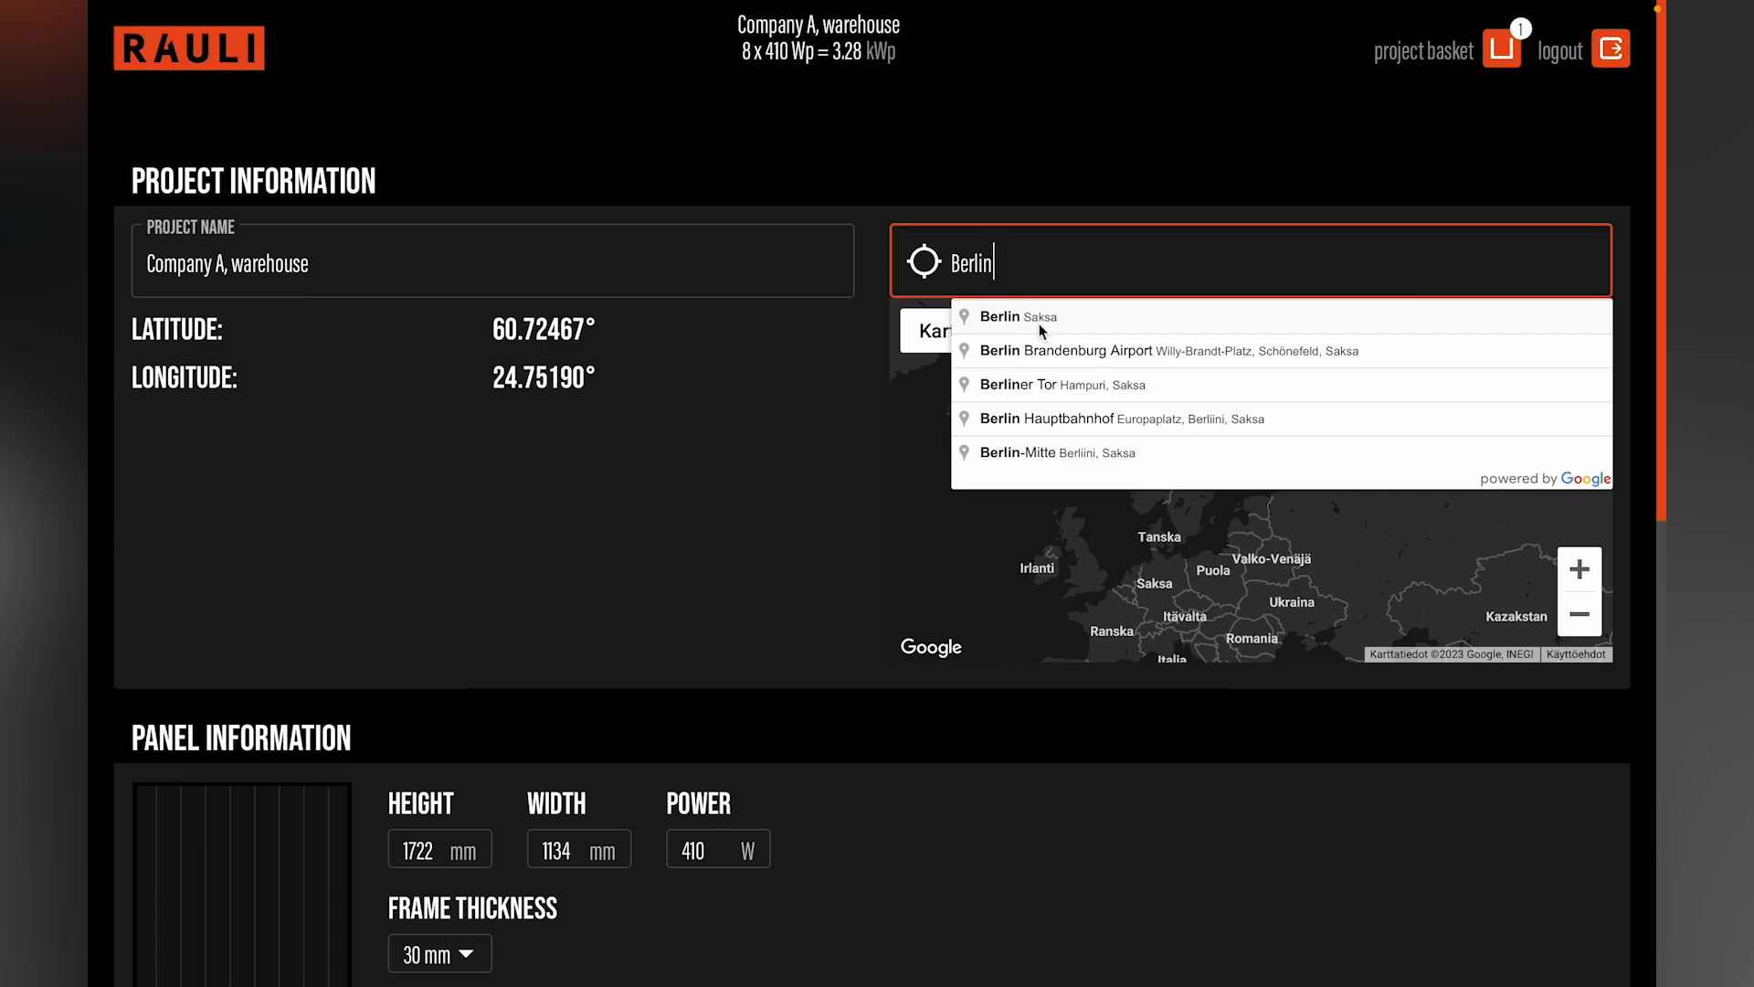
key(Return)
click(1574, 610)
click(1577, 610)
click(1577, 611)
click(1577, 611)
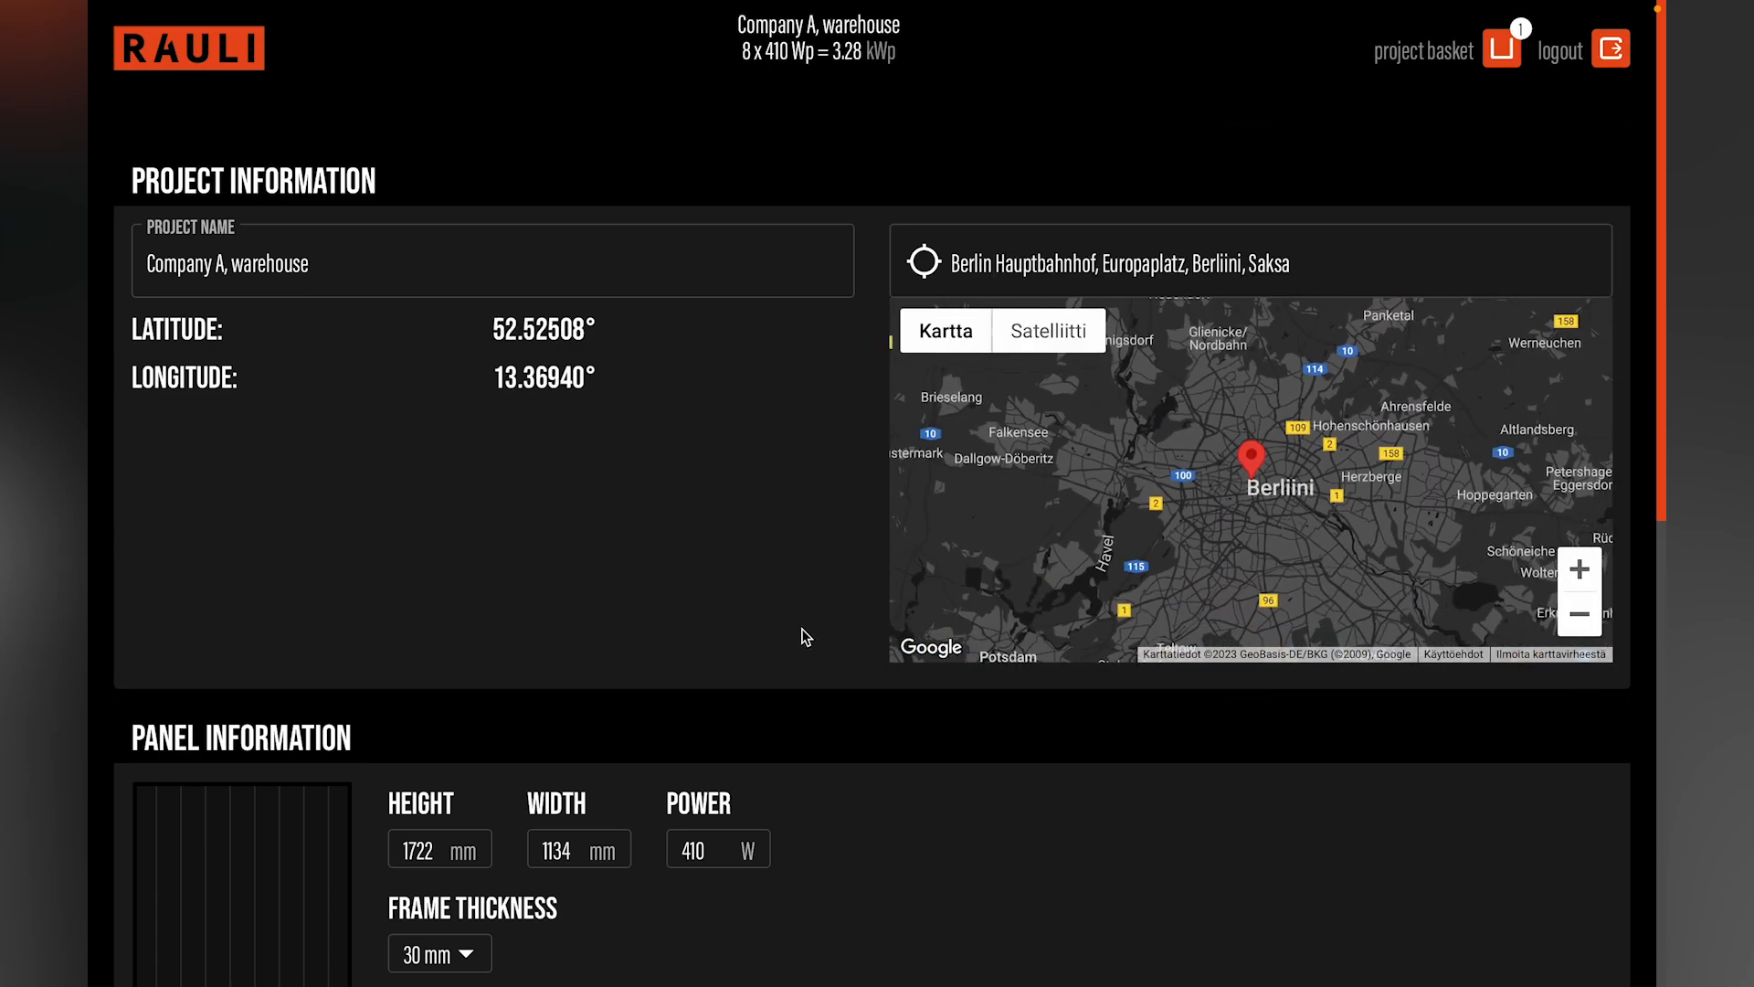
Step: Name the wall project's first panel group "South WALL"
scroll(804, 636, down, 3)
scroll(804, 637, down, 3)
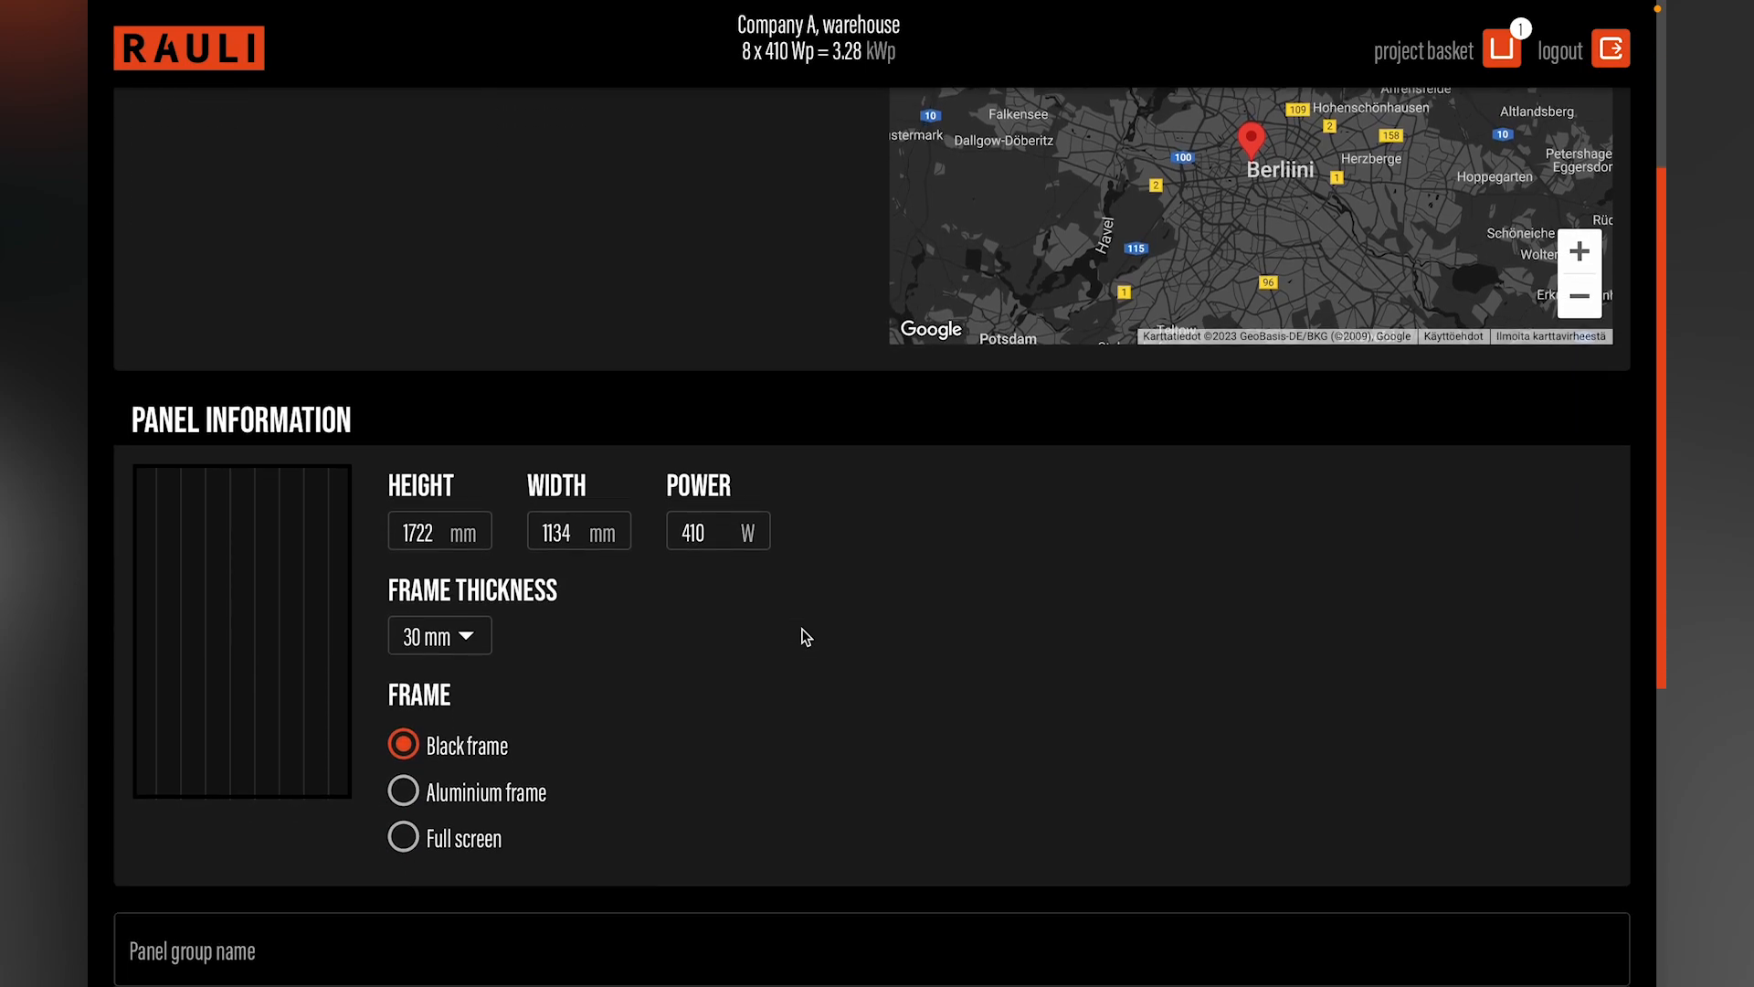
scroll(804, 637, down, 5)
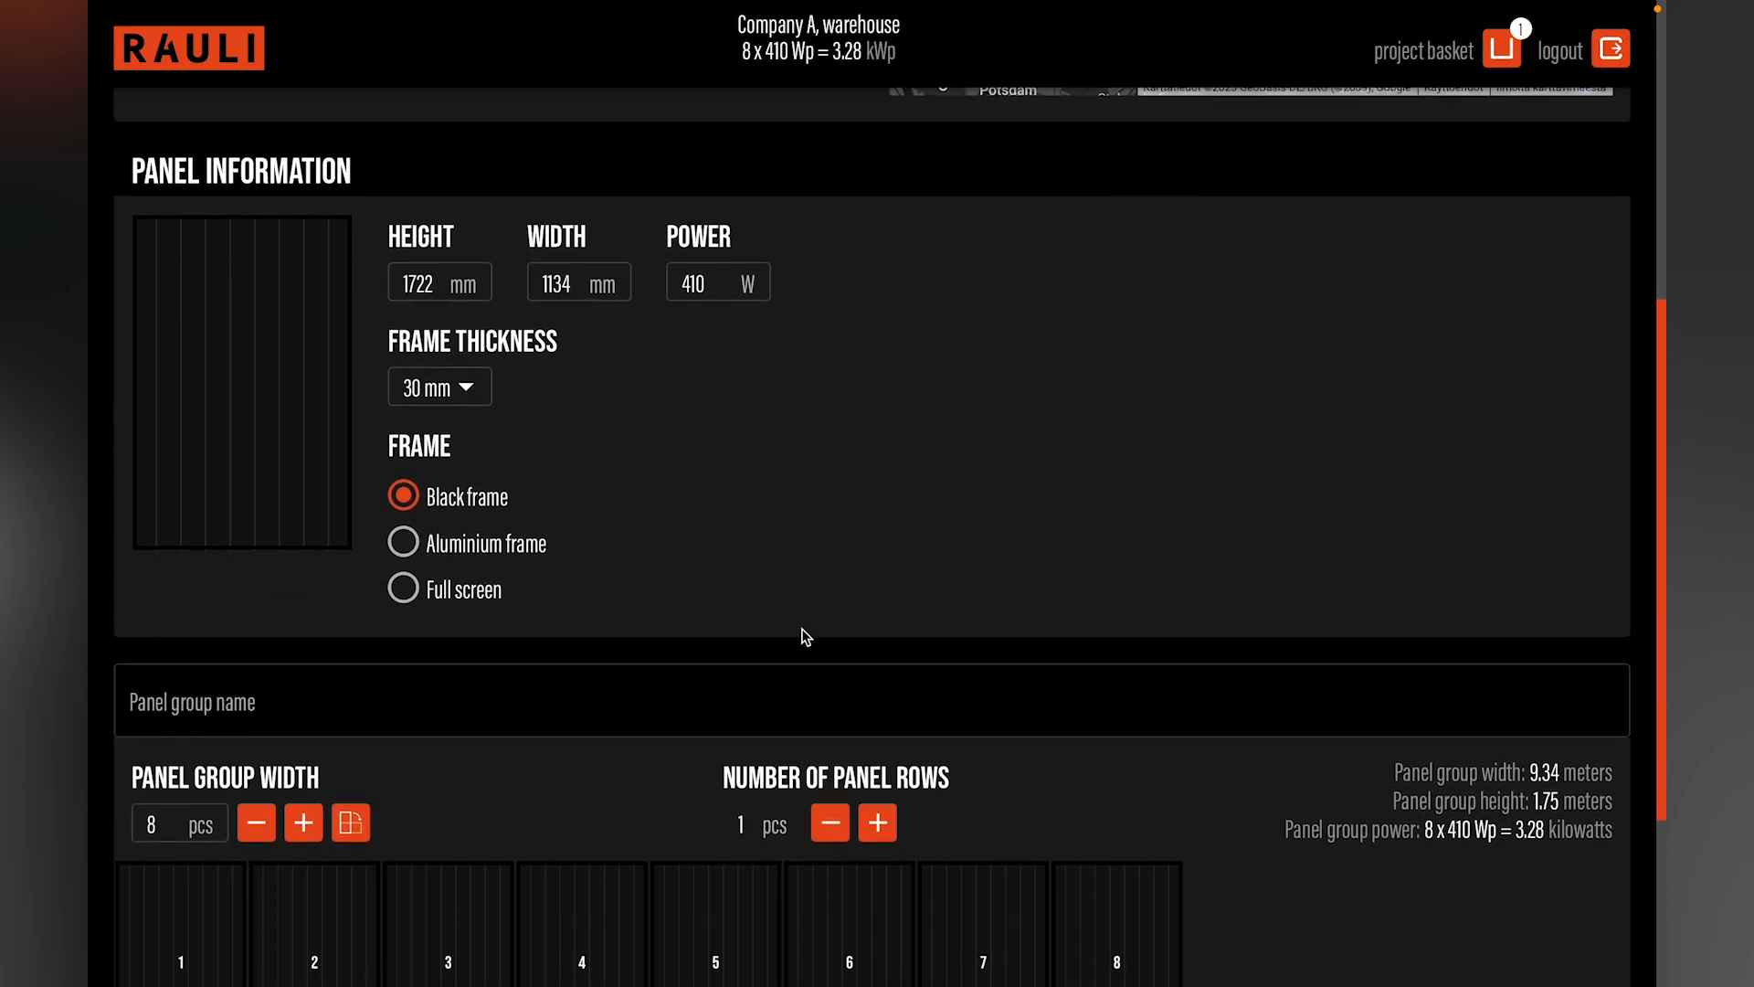
click(711, 644)
click(708, 643)
text(S)
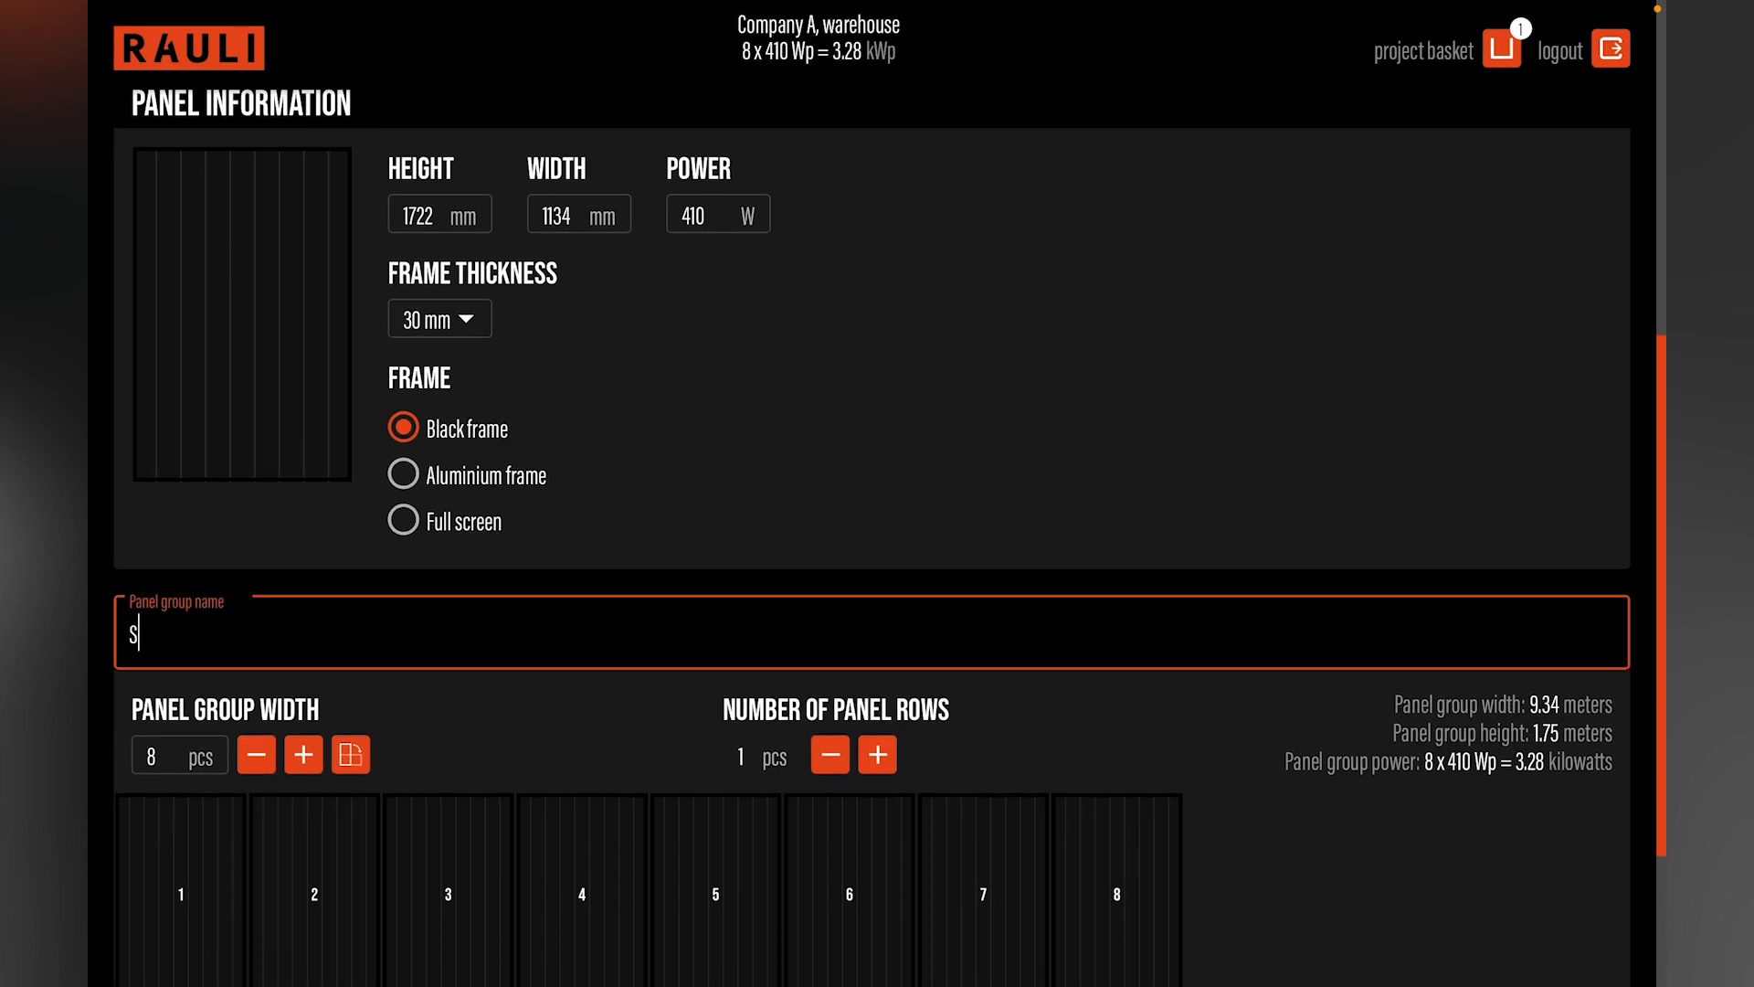
text(outh WALL)
Step: Set the width of the "South WALL" panel group to 42 panels
scroll(637, 719, down, 3)
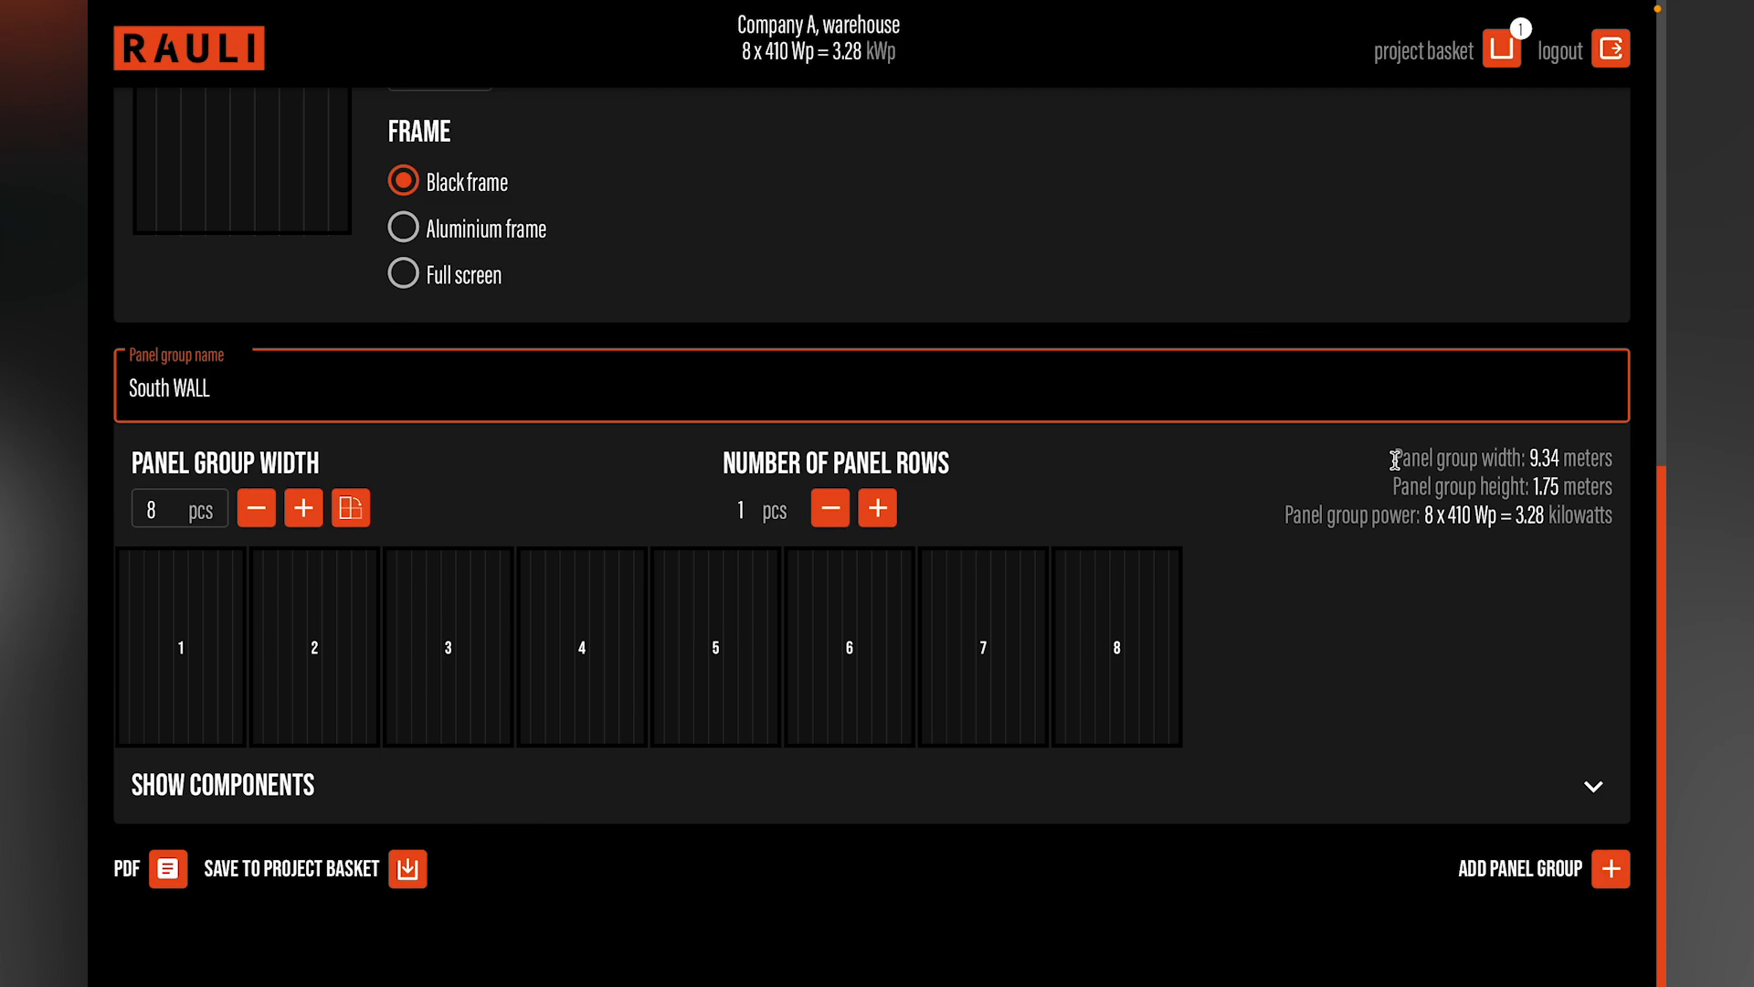
click(304, 514)
triple_click(304, 515)
triple_click(305, 514)
triple_click(304, 514)
triple_click(304, 514)
triple_click(304, 515)
double_click(305, 515)
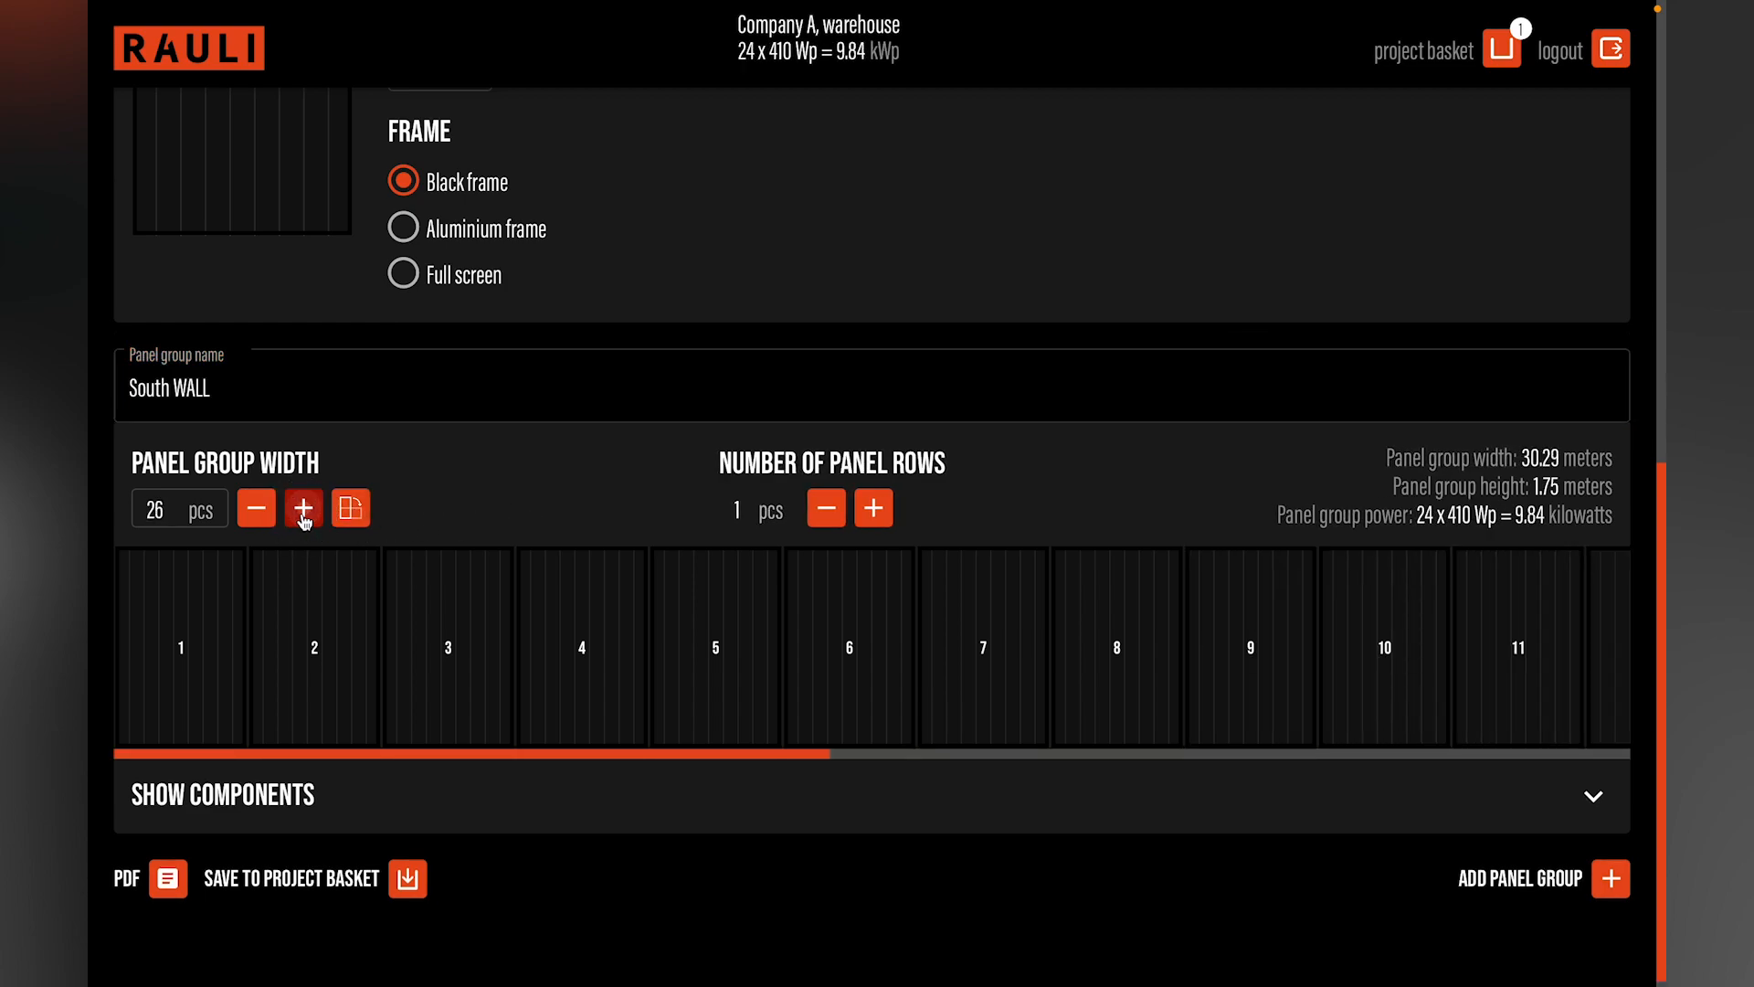
triple_click(304, 514)
triple_click(304, 514)
double_click(304, 514)
double_click(304, 515)
triple_click(304, 514)
click(304, 515)
click(305, 514)
click(305, 514)
click(304, 514)
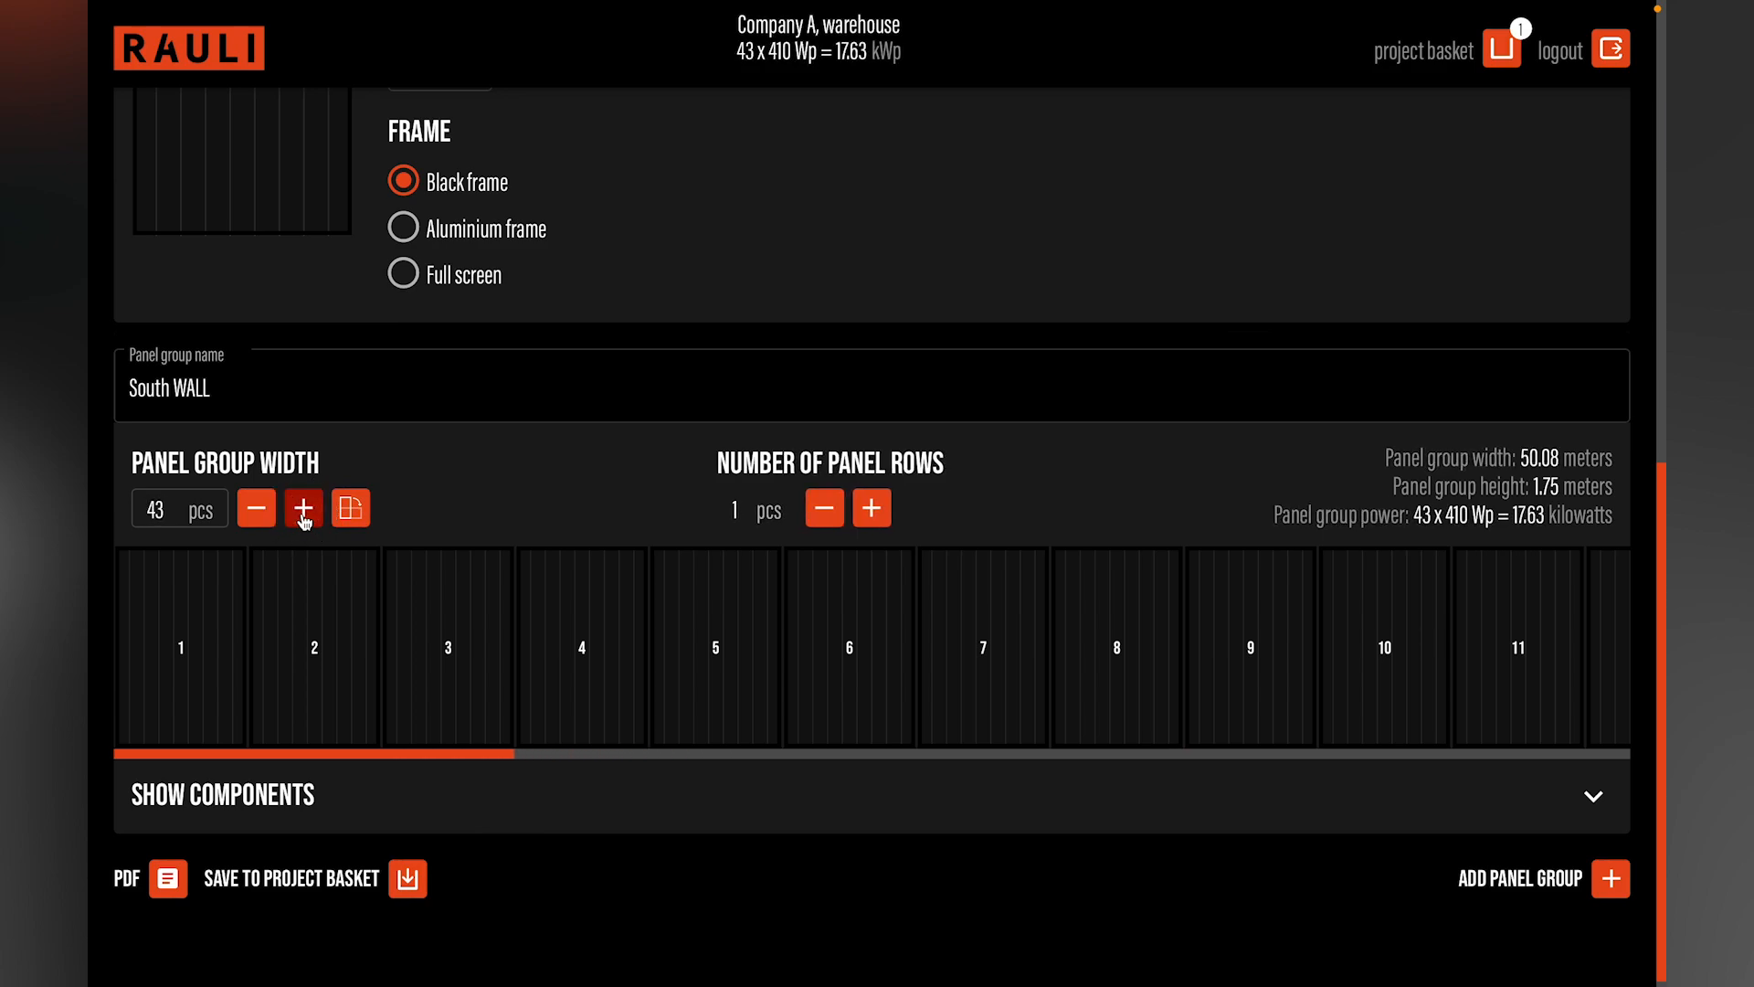
click(256, 514)
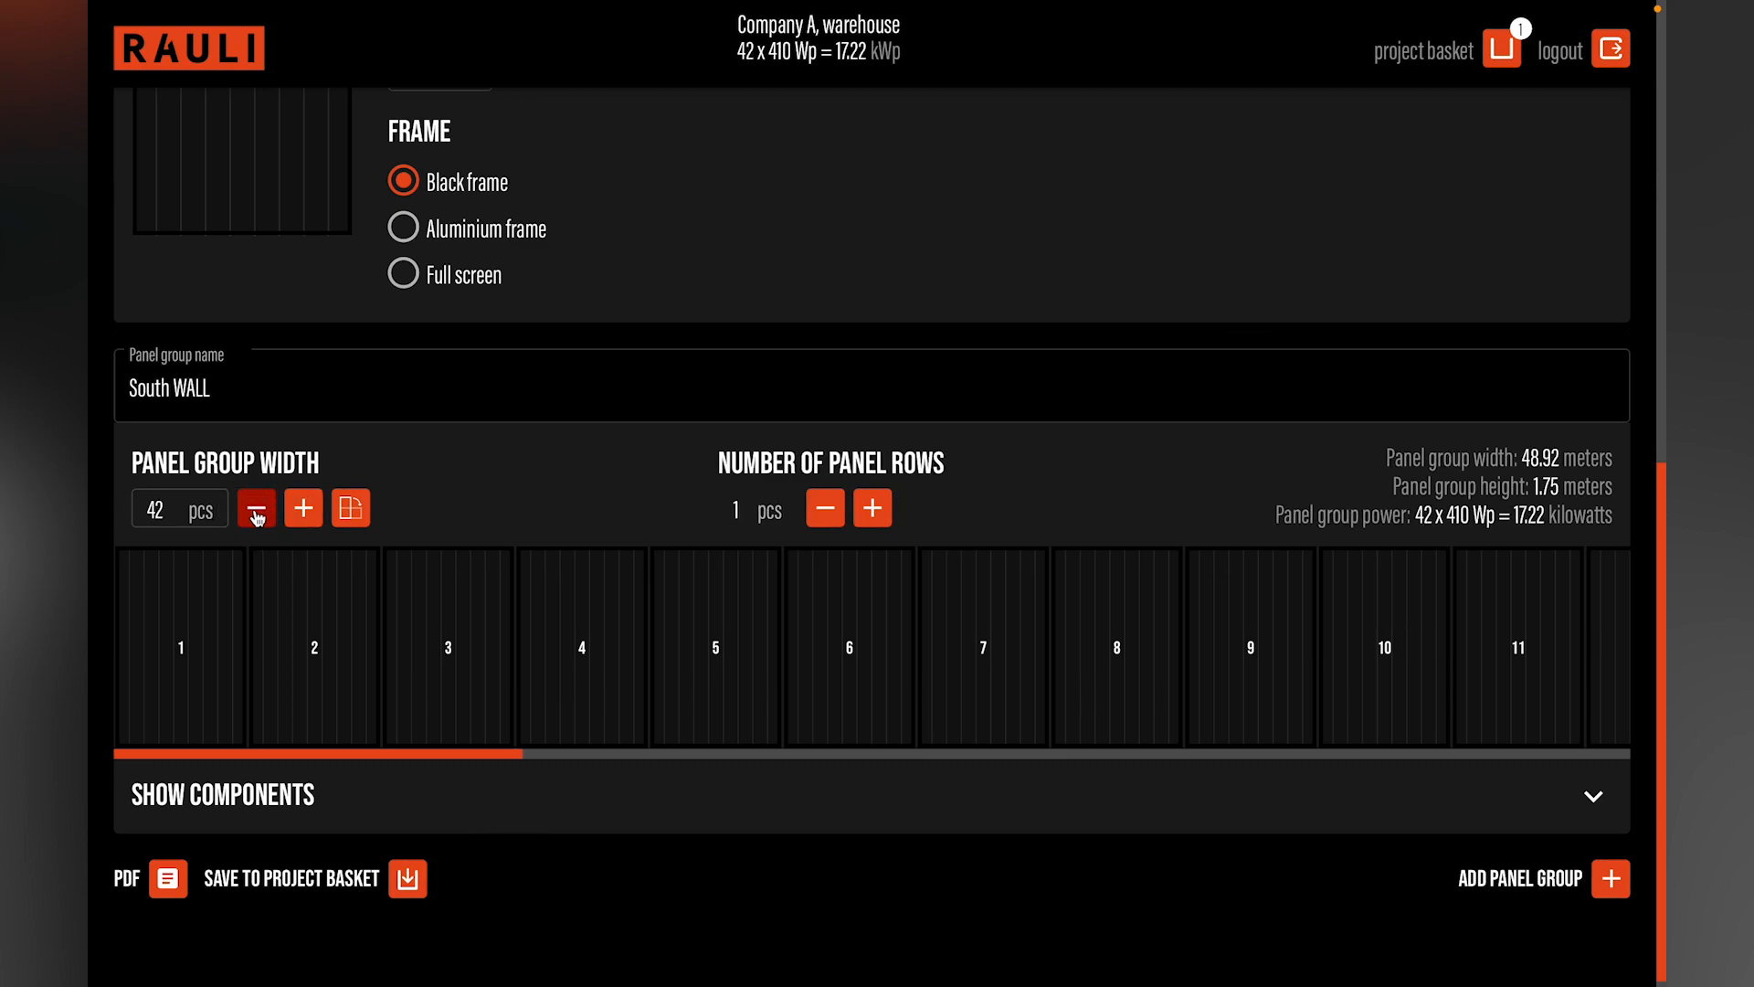
Step: Set the number of panel rows in the "South WALL" group to 5
click(872, 512)
click(870, 512)
click(870, 513)
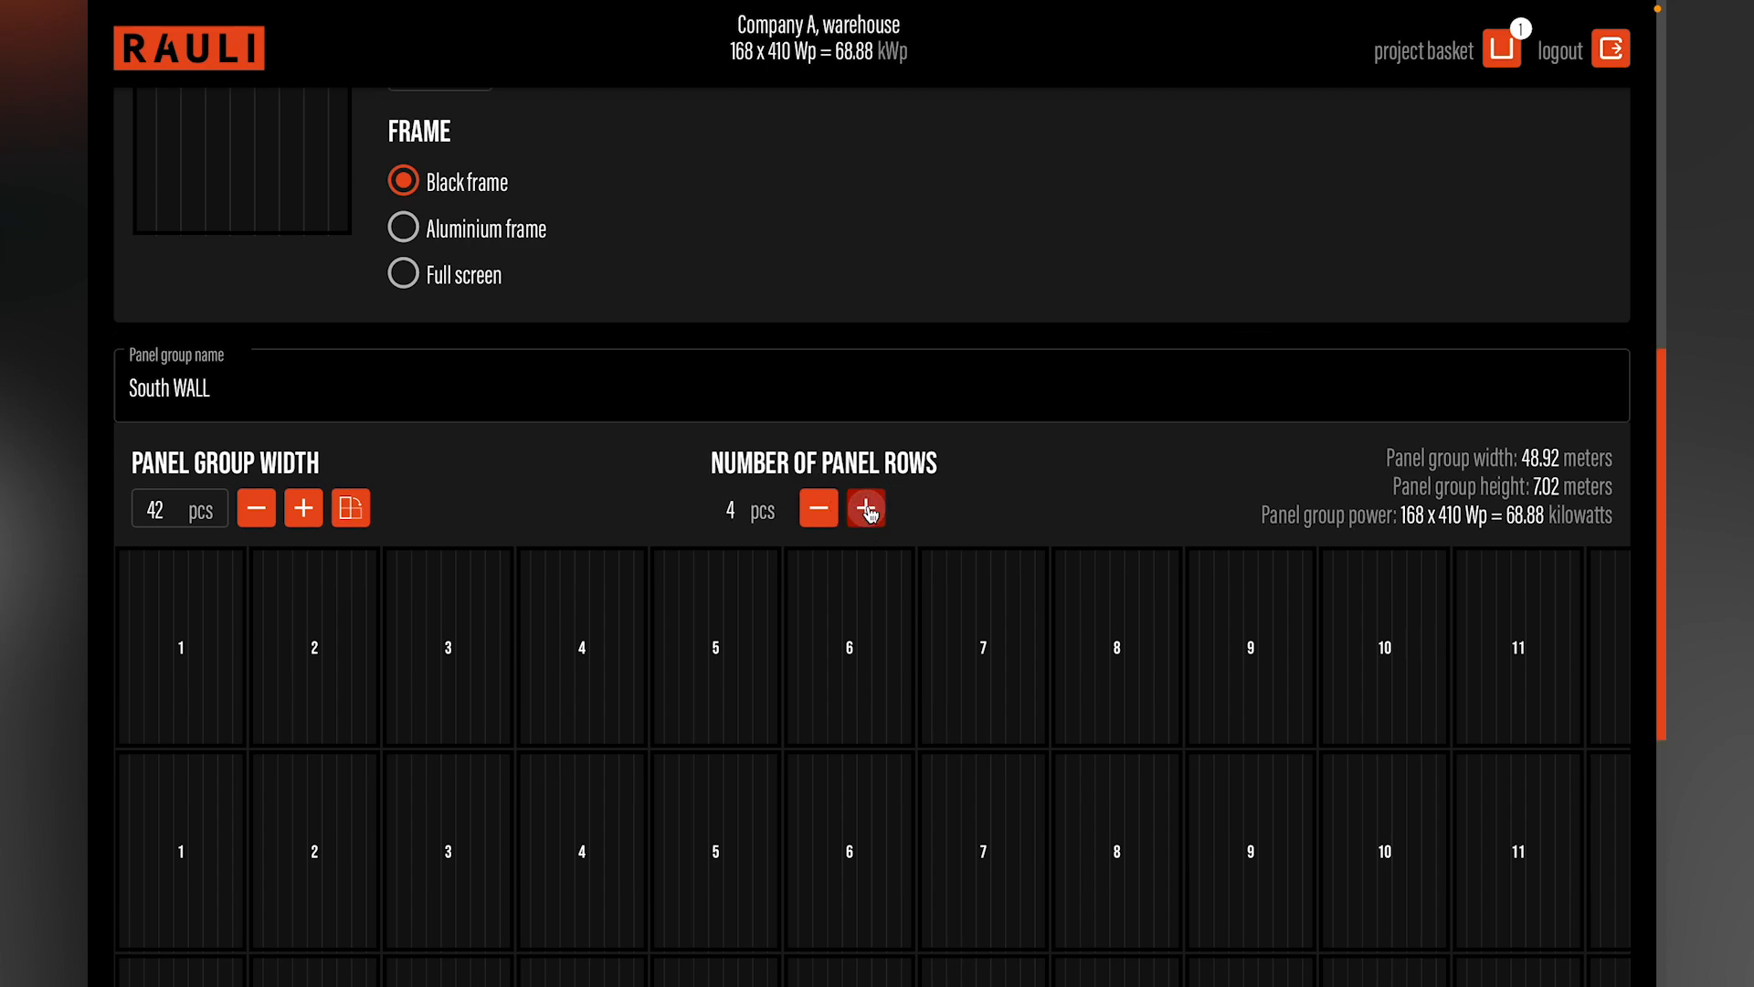
click(870, 512)
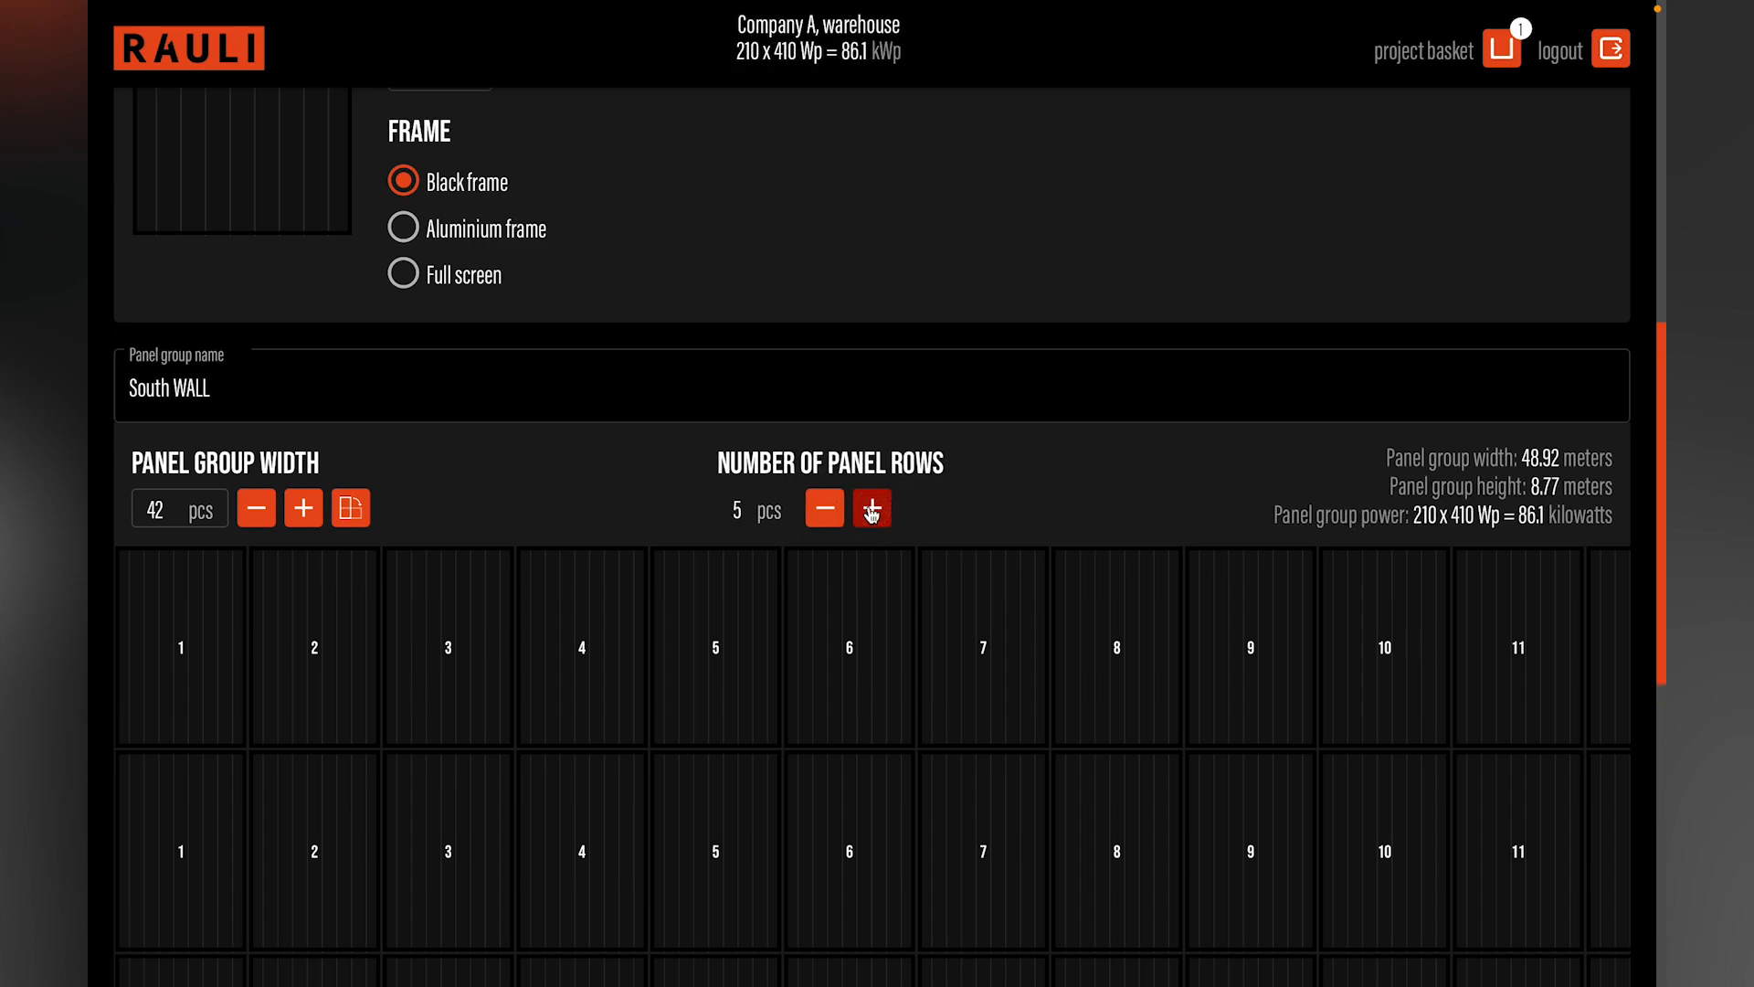
Step: Set the number of panel rows in the "South WALL" group to 6
click(870, 512)
click(870, 513)
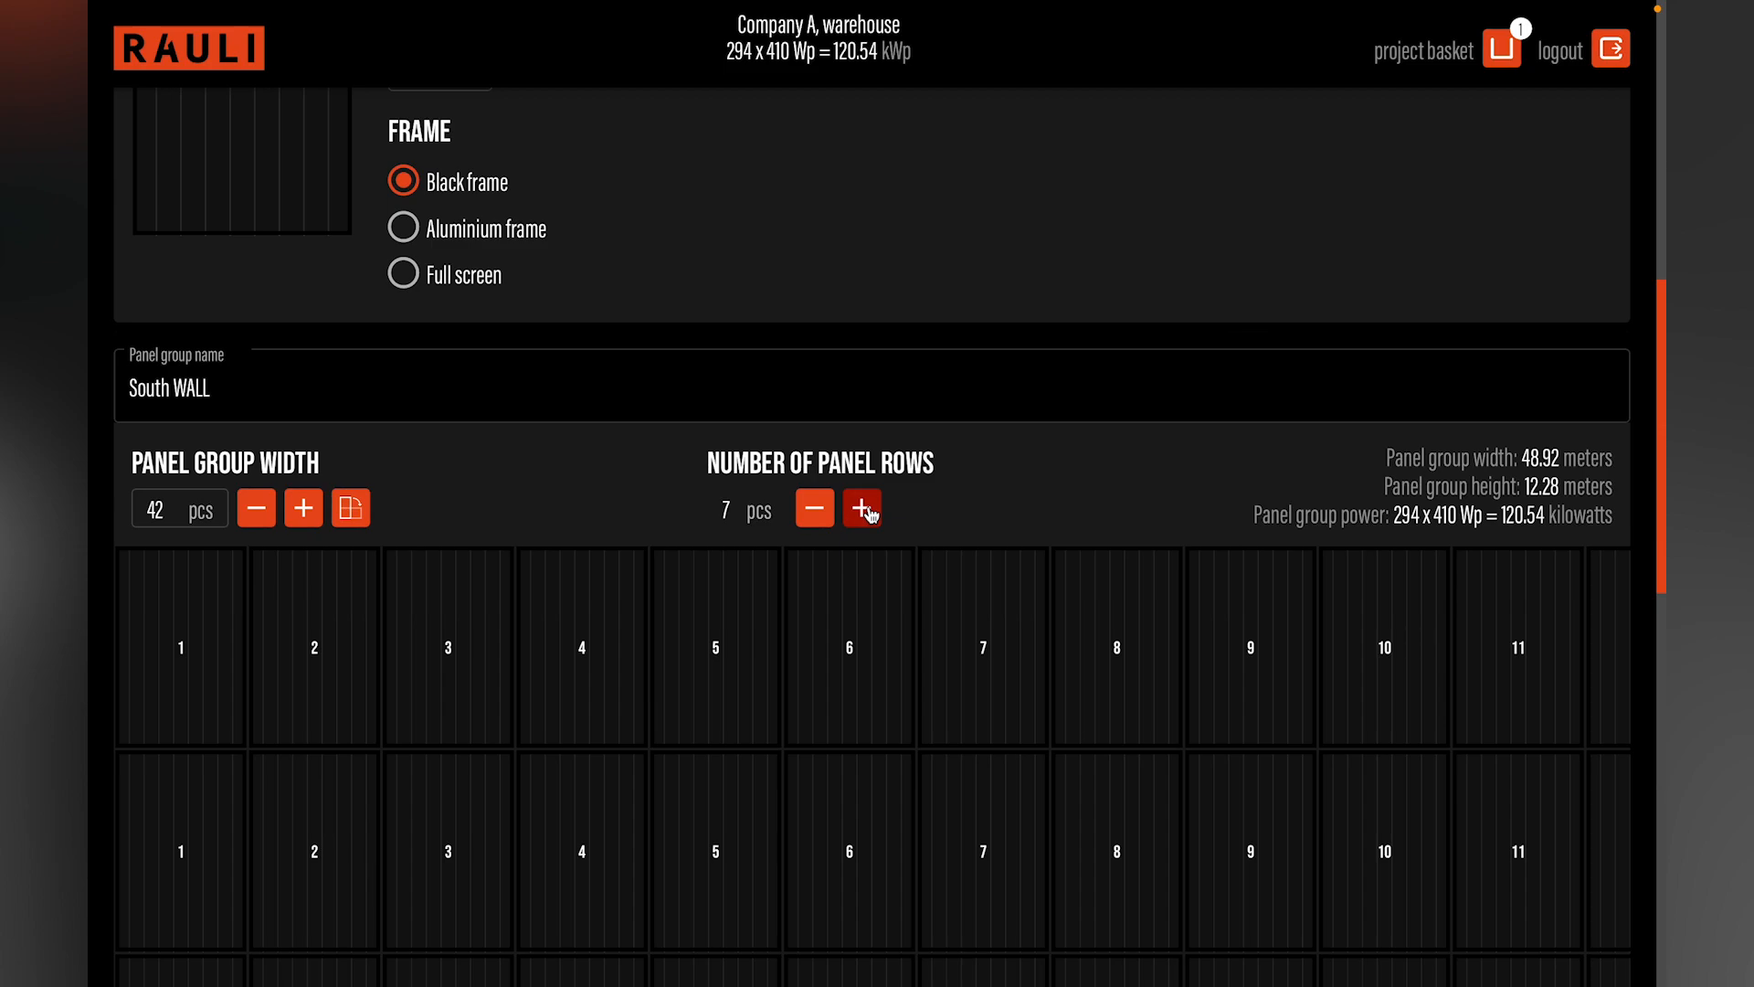
click(816, 509)
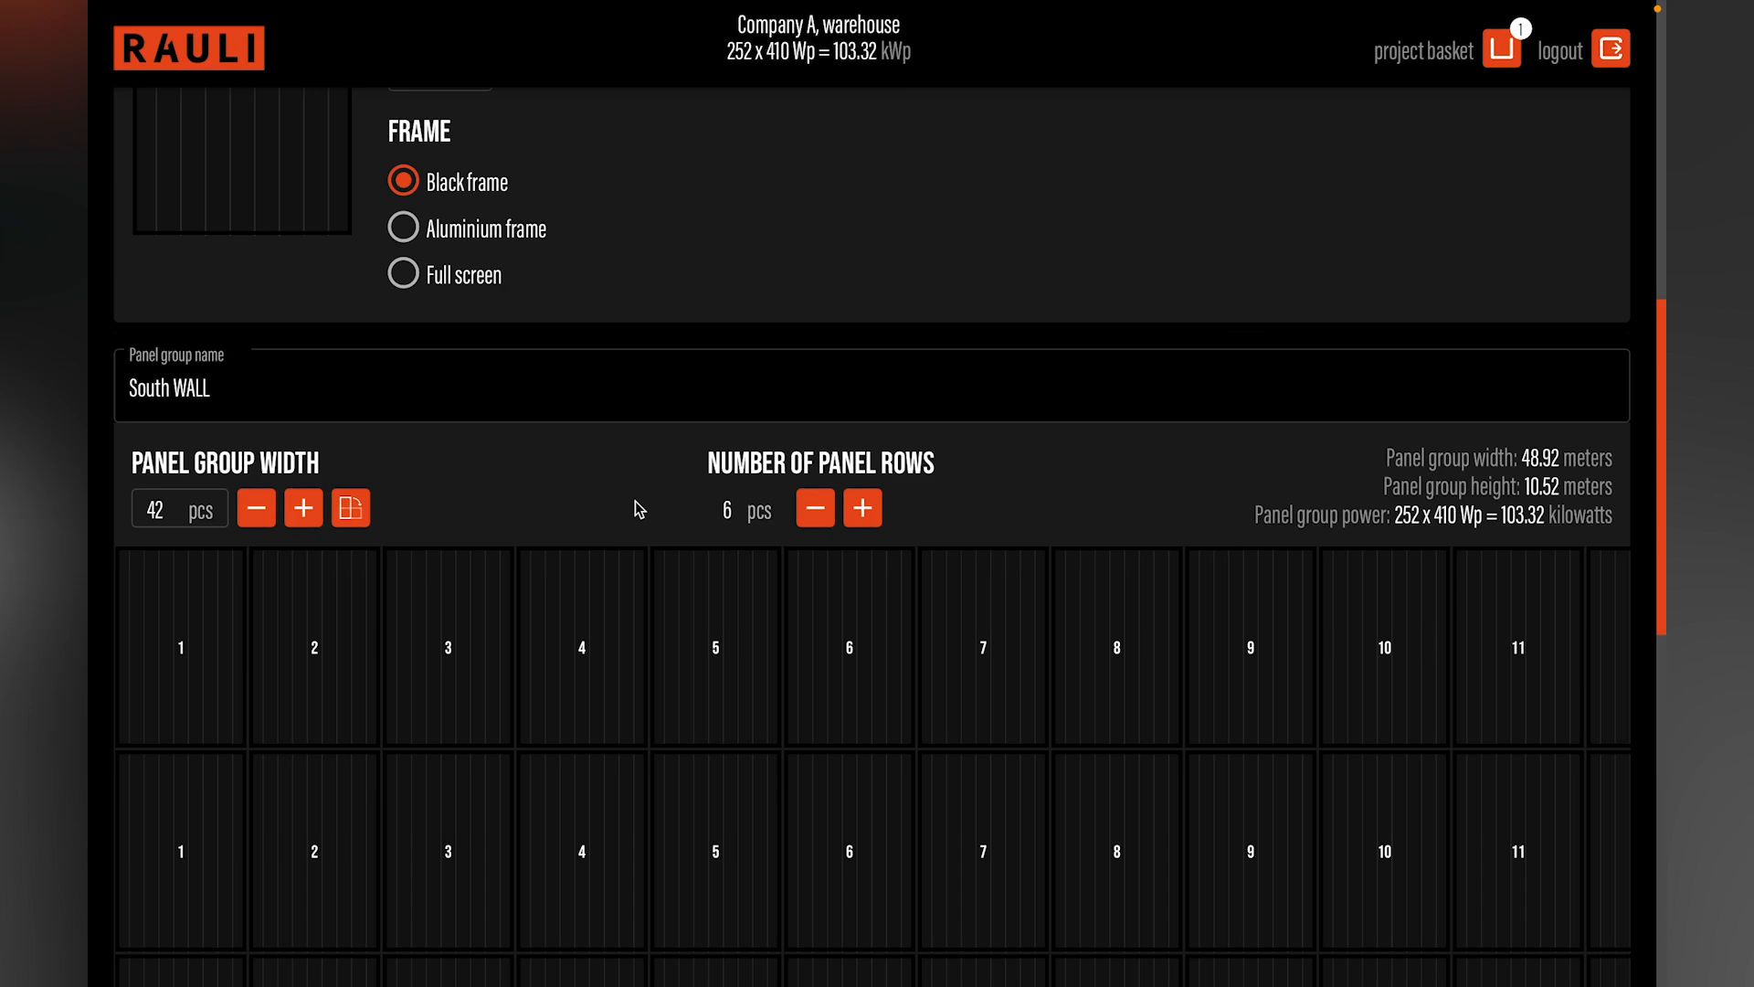
Step: Expand the component list of the "South WALL" group and create the wall project's PDF report
scroll(634, 501, down, 8)
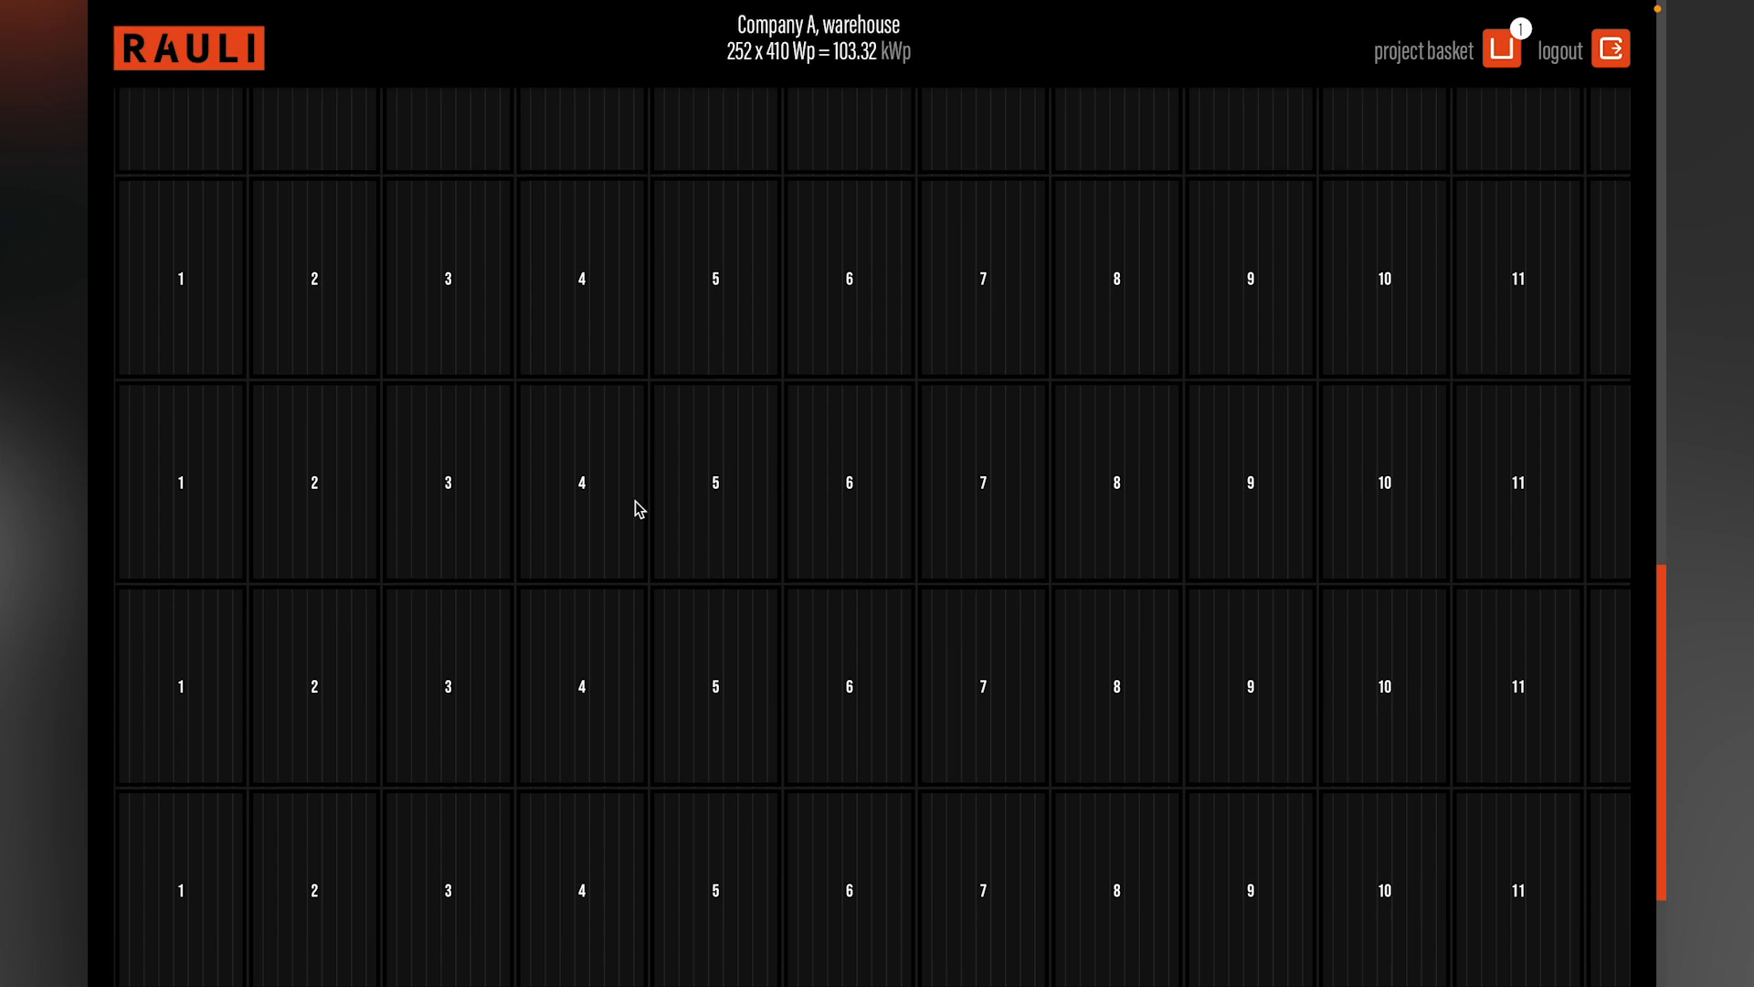
scroll(635, 501, down, 1)
scroll(634, 501, right, 12)
scroll(634, 500, left, 12)
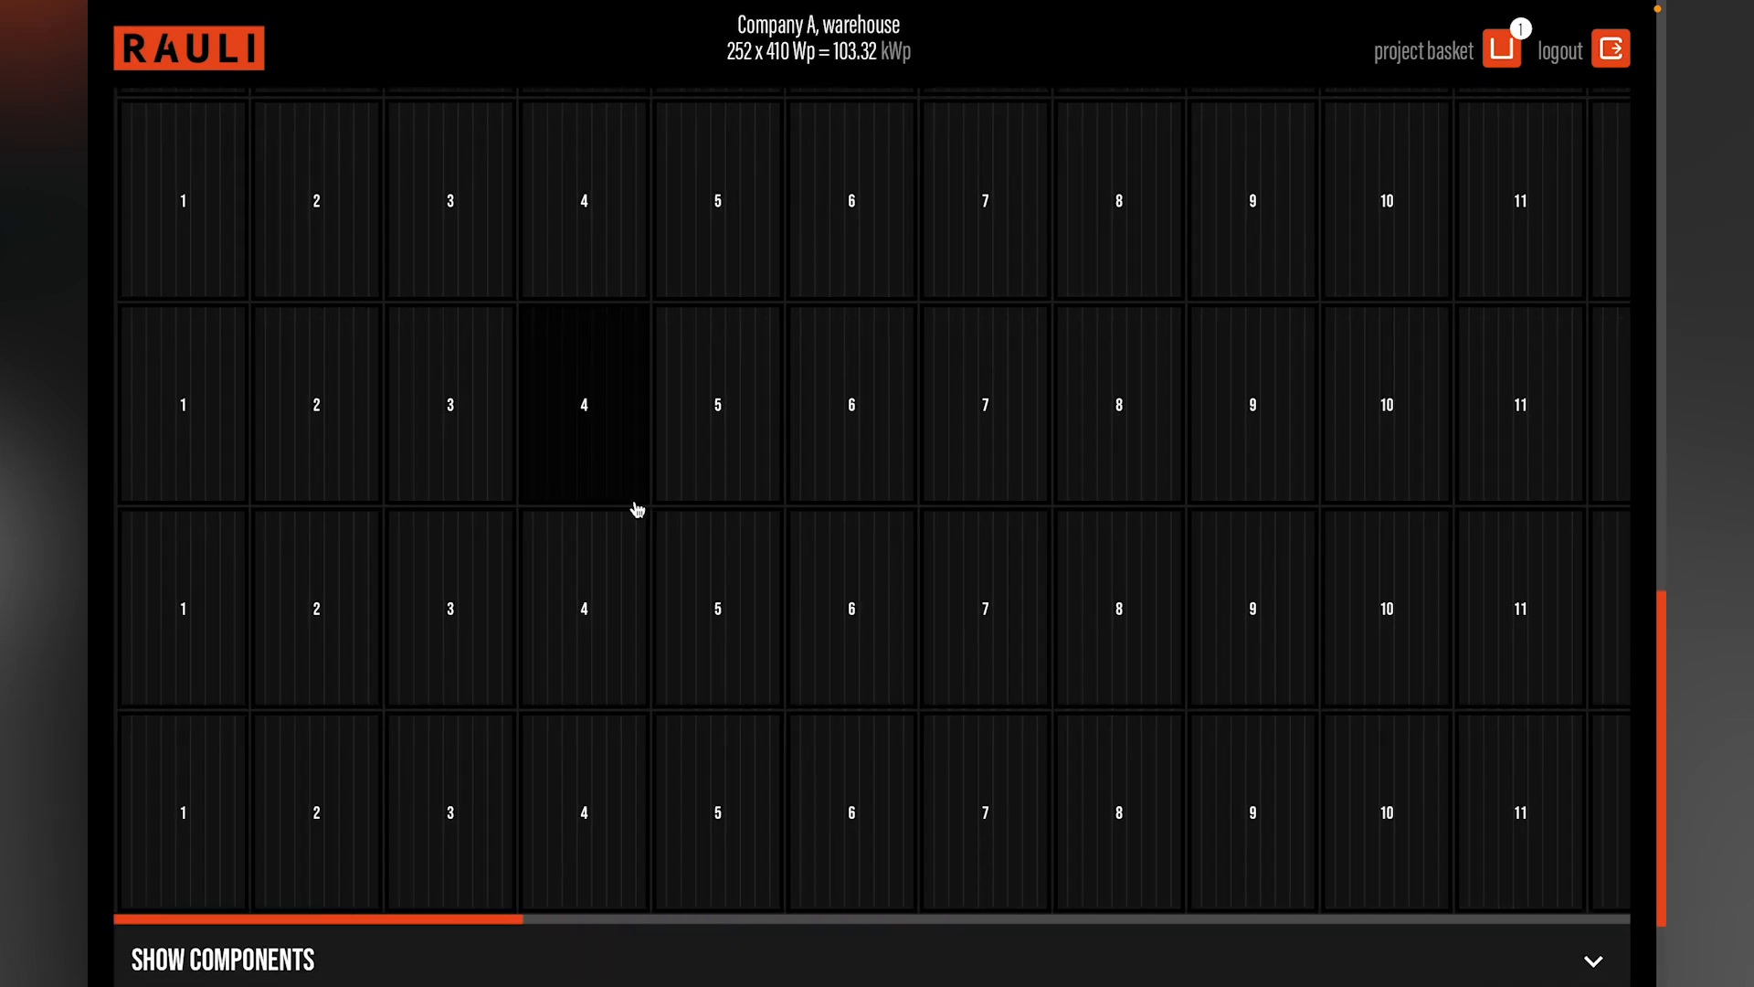
scroll(637, 509, down, 2)
click(1595, 792)
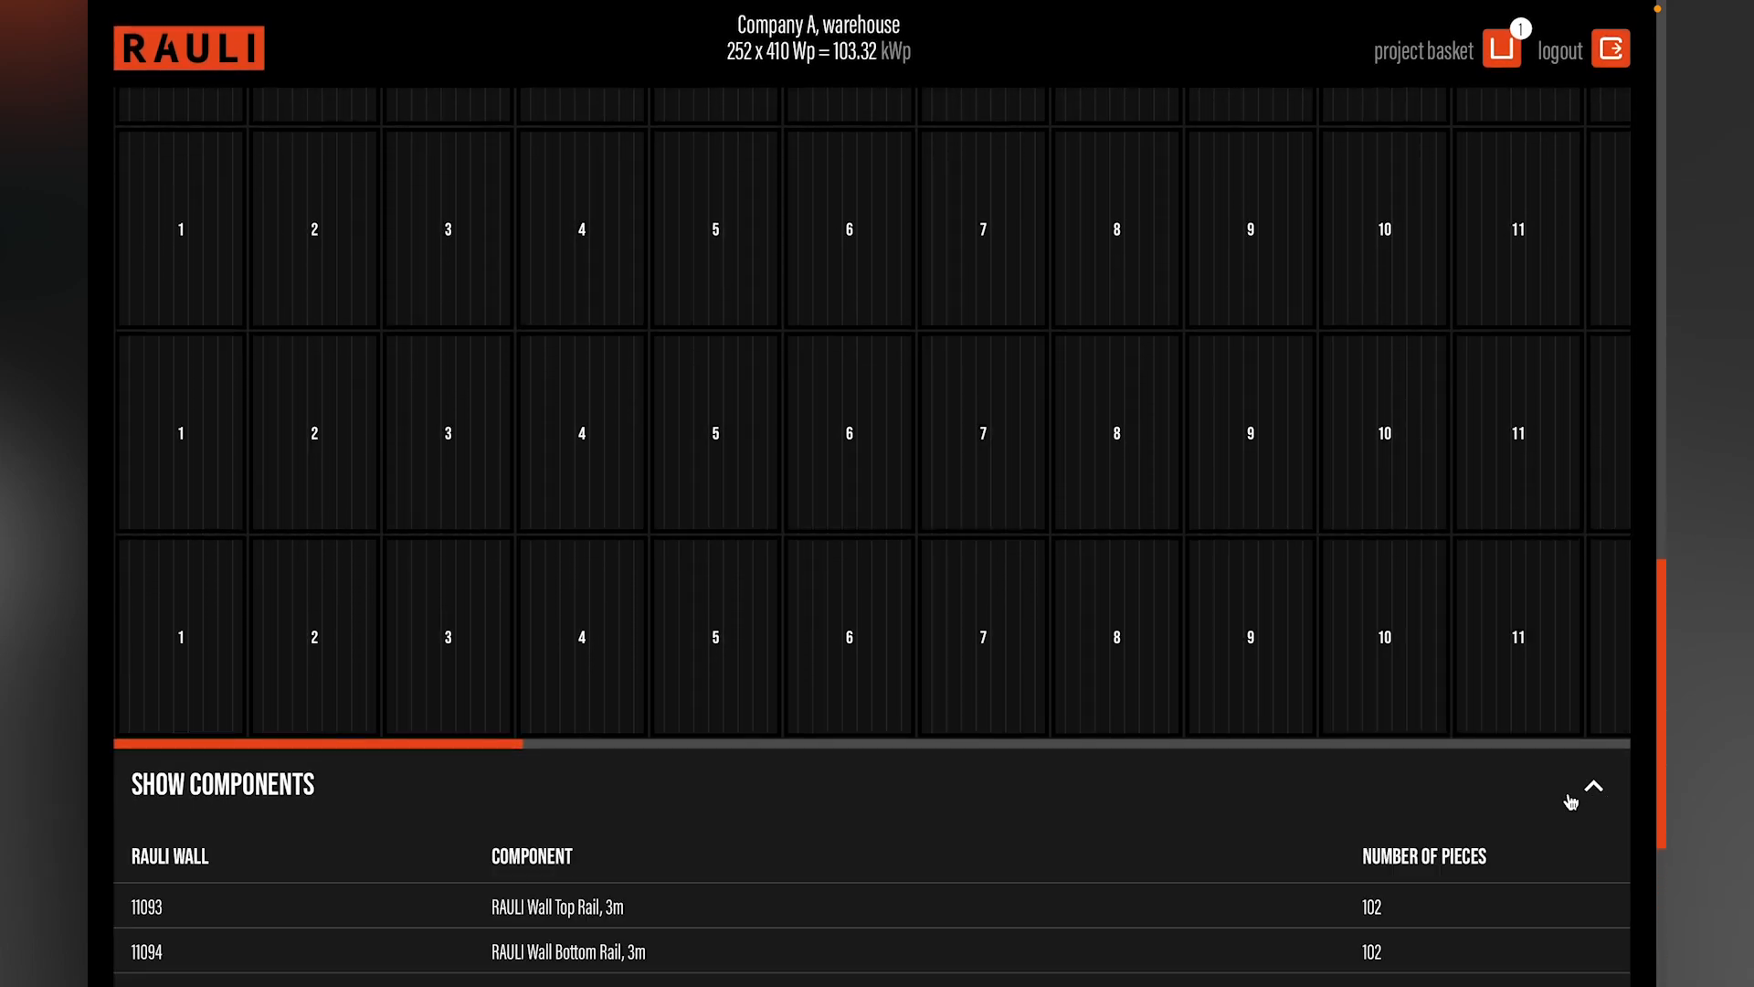
scroll(1112, 810, down, 3)
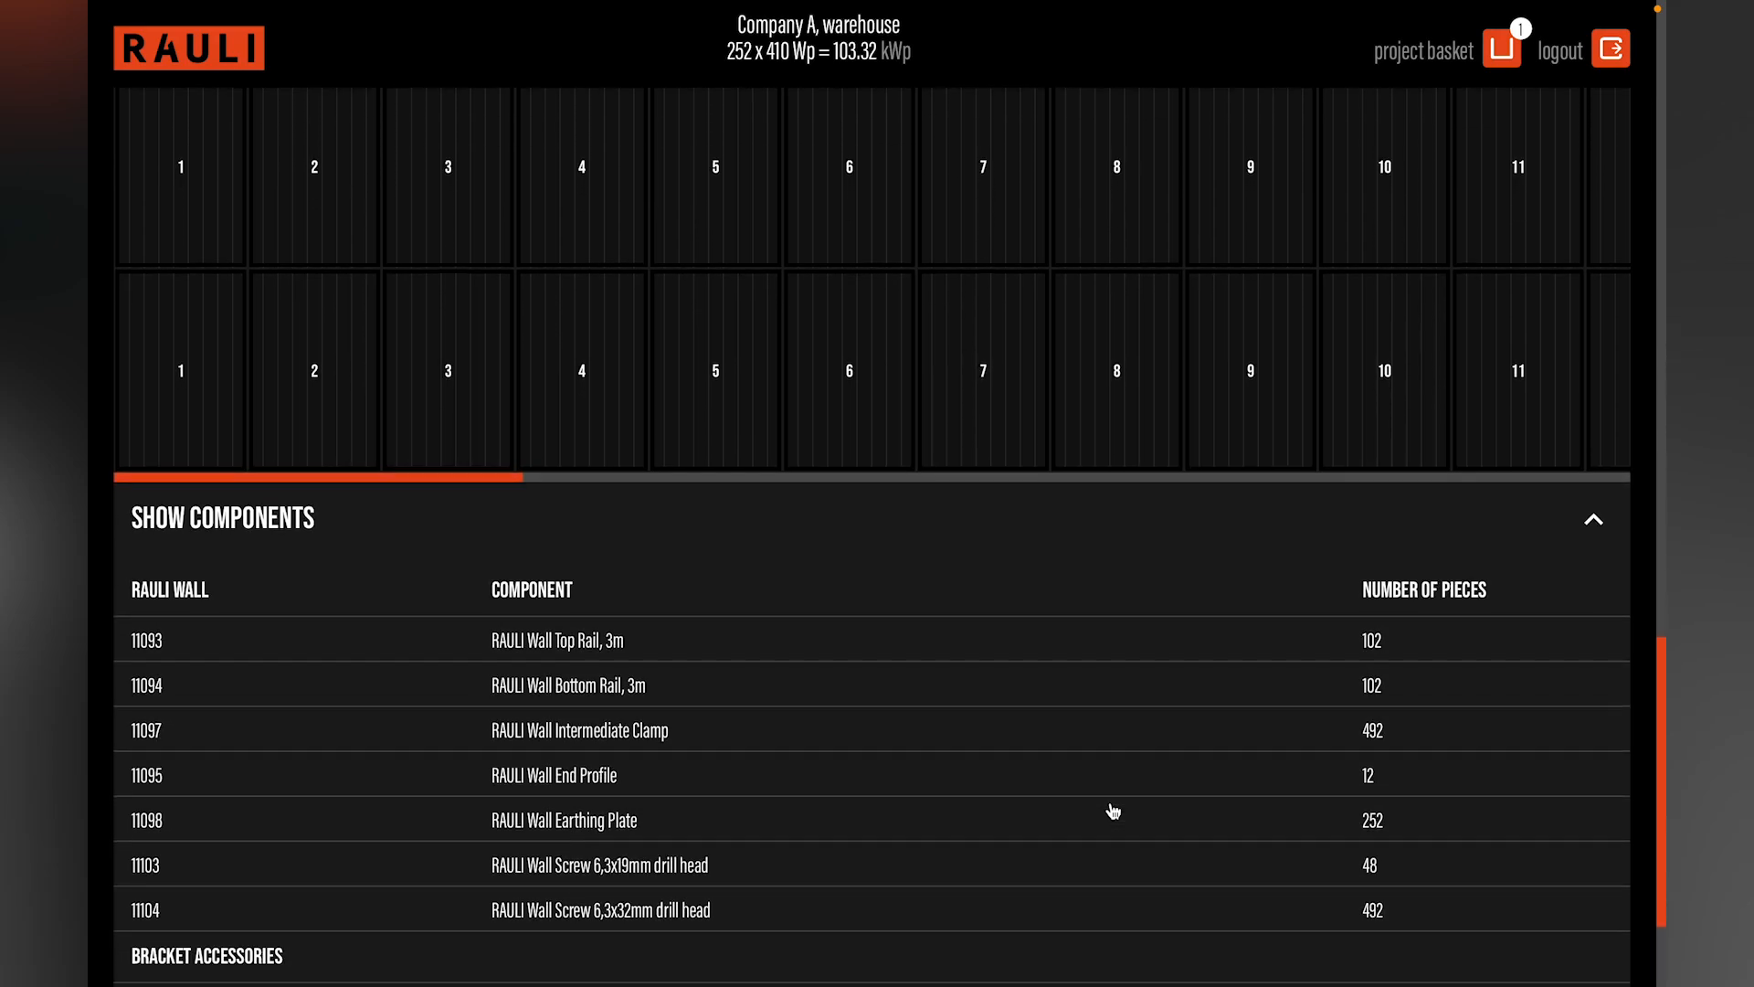
scroll(1113, 810, down, 2)
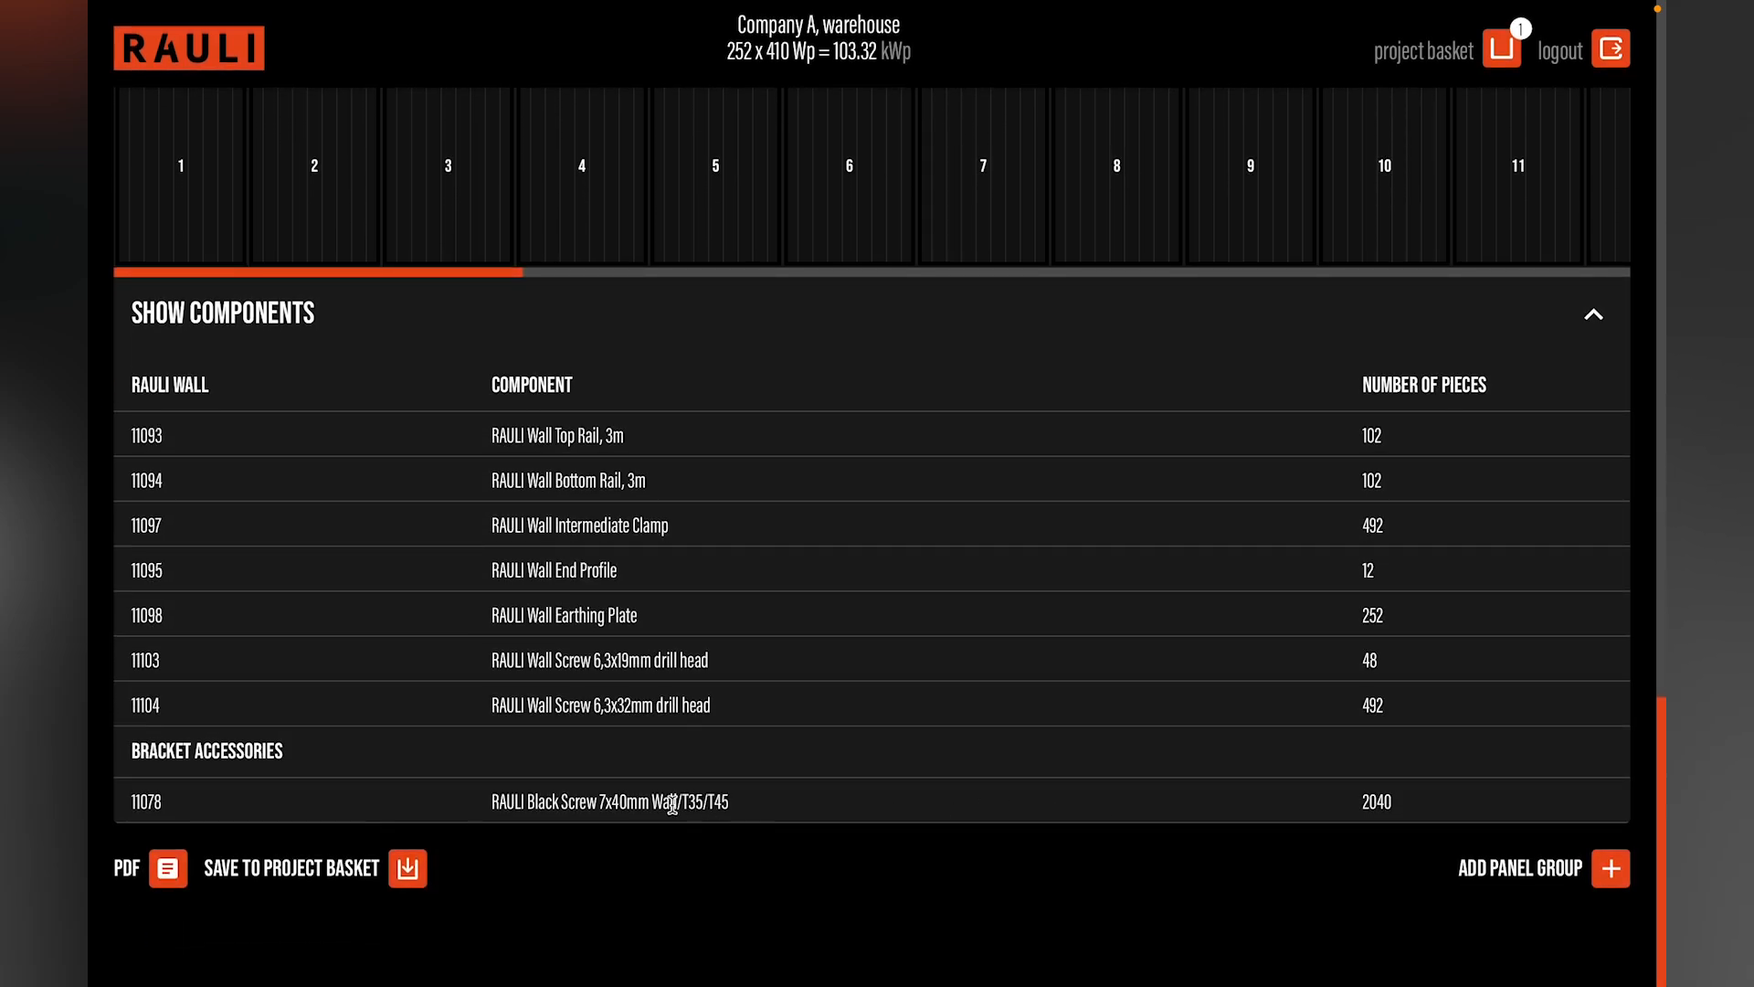
click(169, 870)
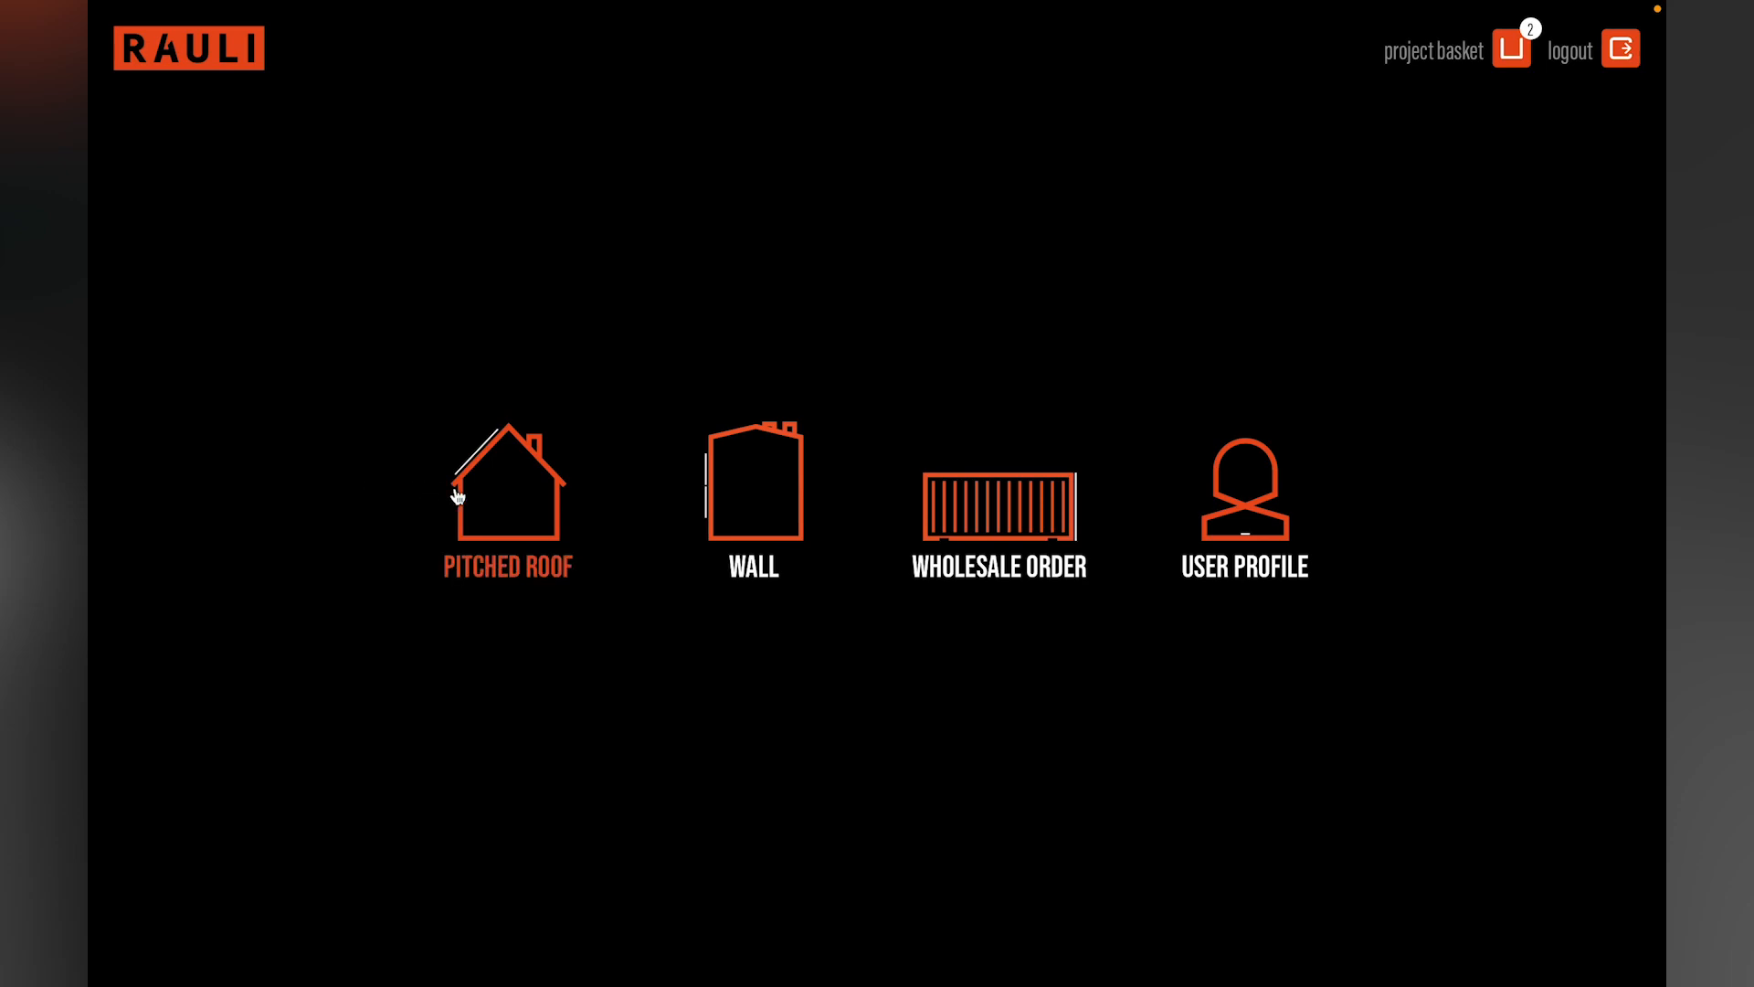
Step: Start a wholesale order and add tile roof components for 400 Nordic panels and 200 Strong panels
click(962, 503)
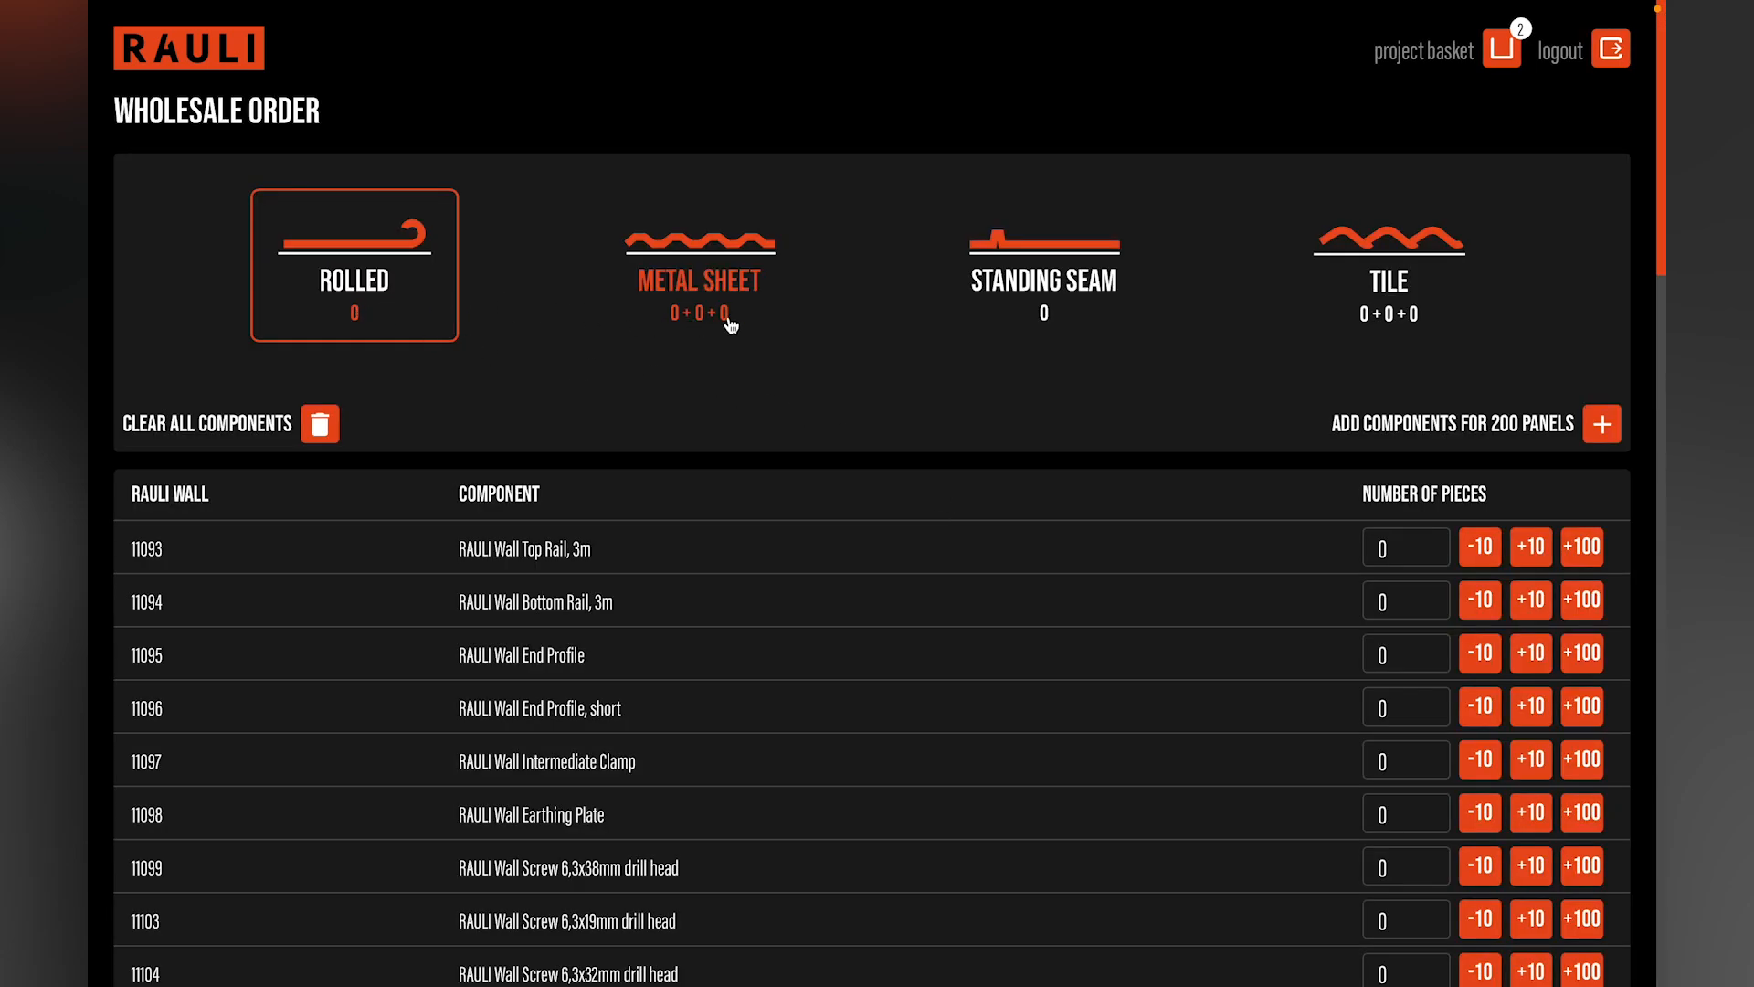
click(1343, 274)
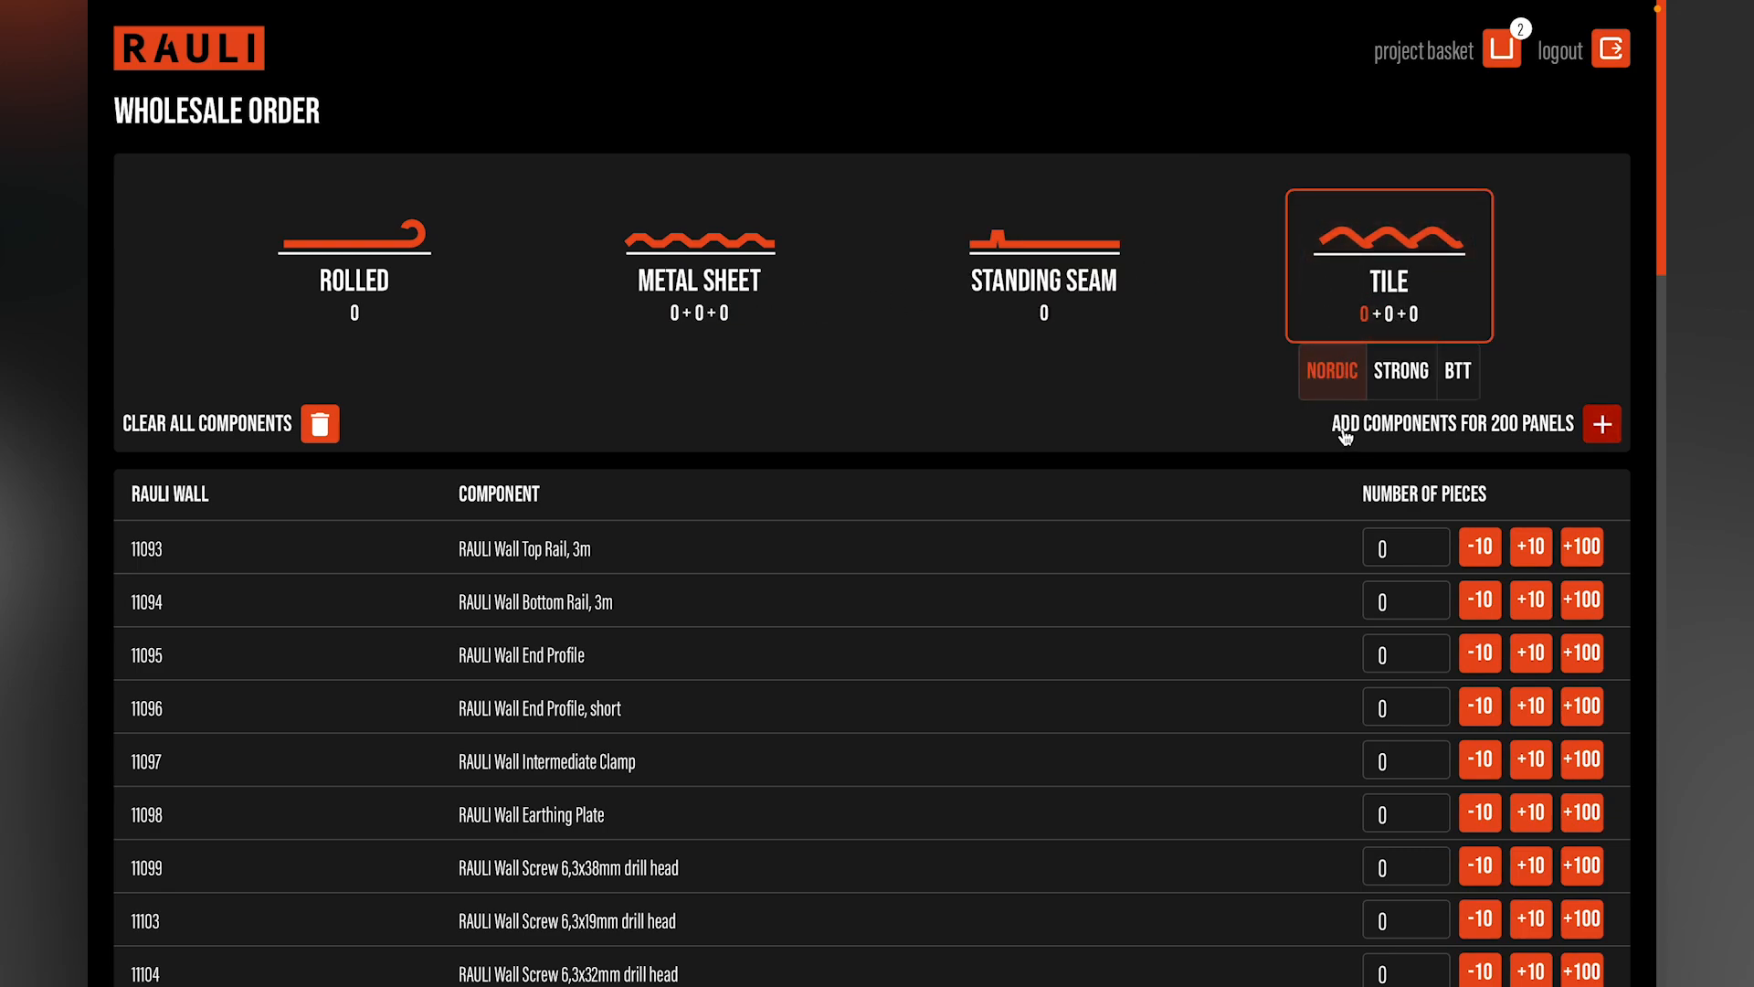
click(1603, 424)
click(1604, 426)
click(1604, 426)
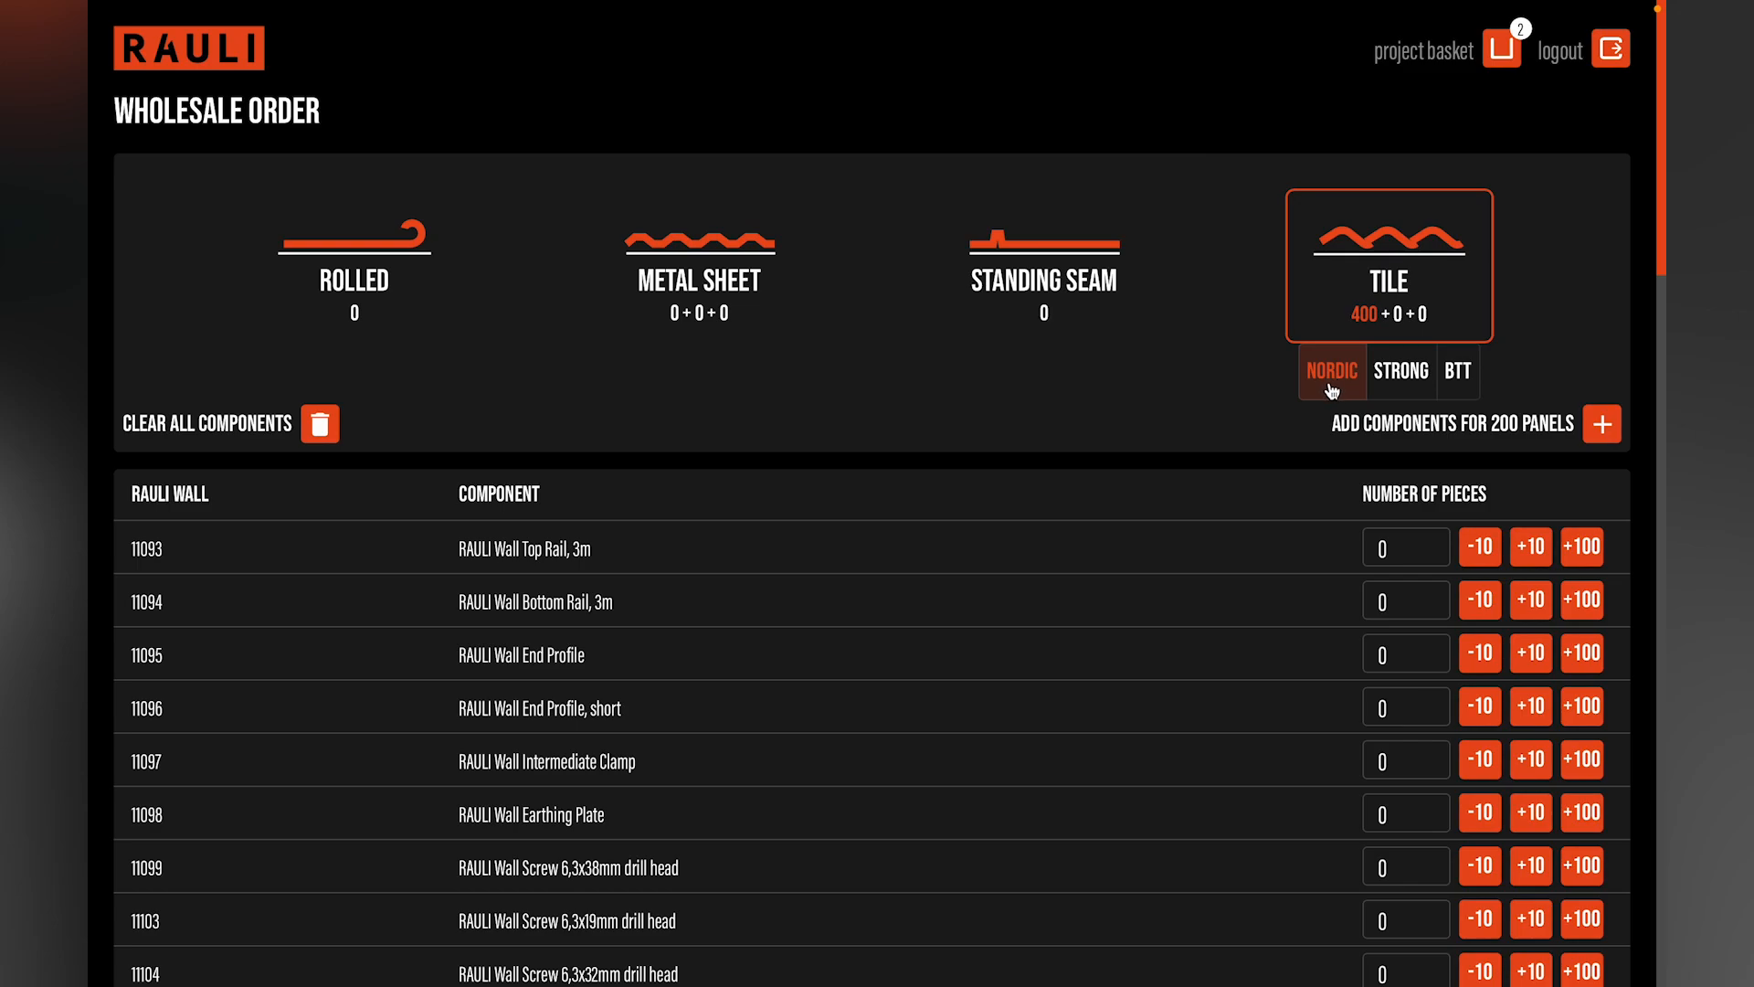
click(1382, 384)
click(1599, 426)
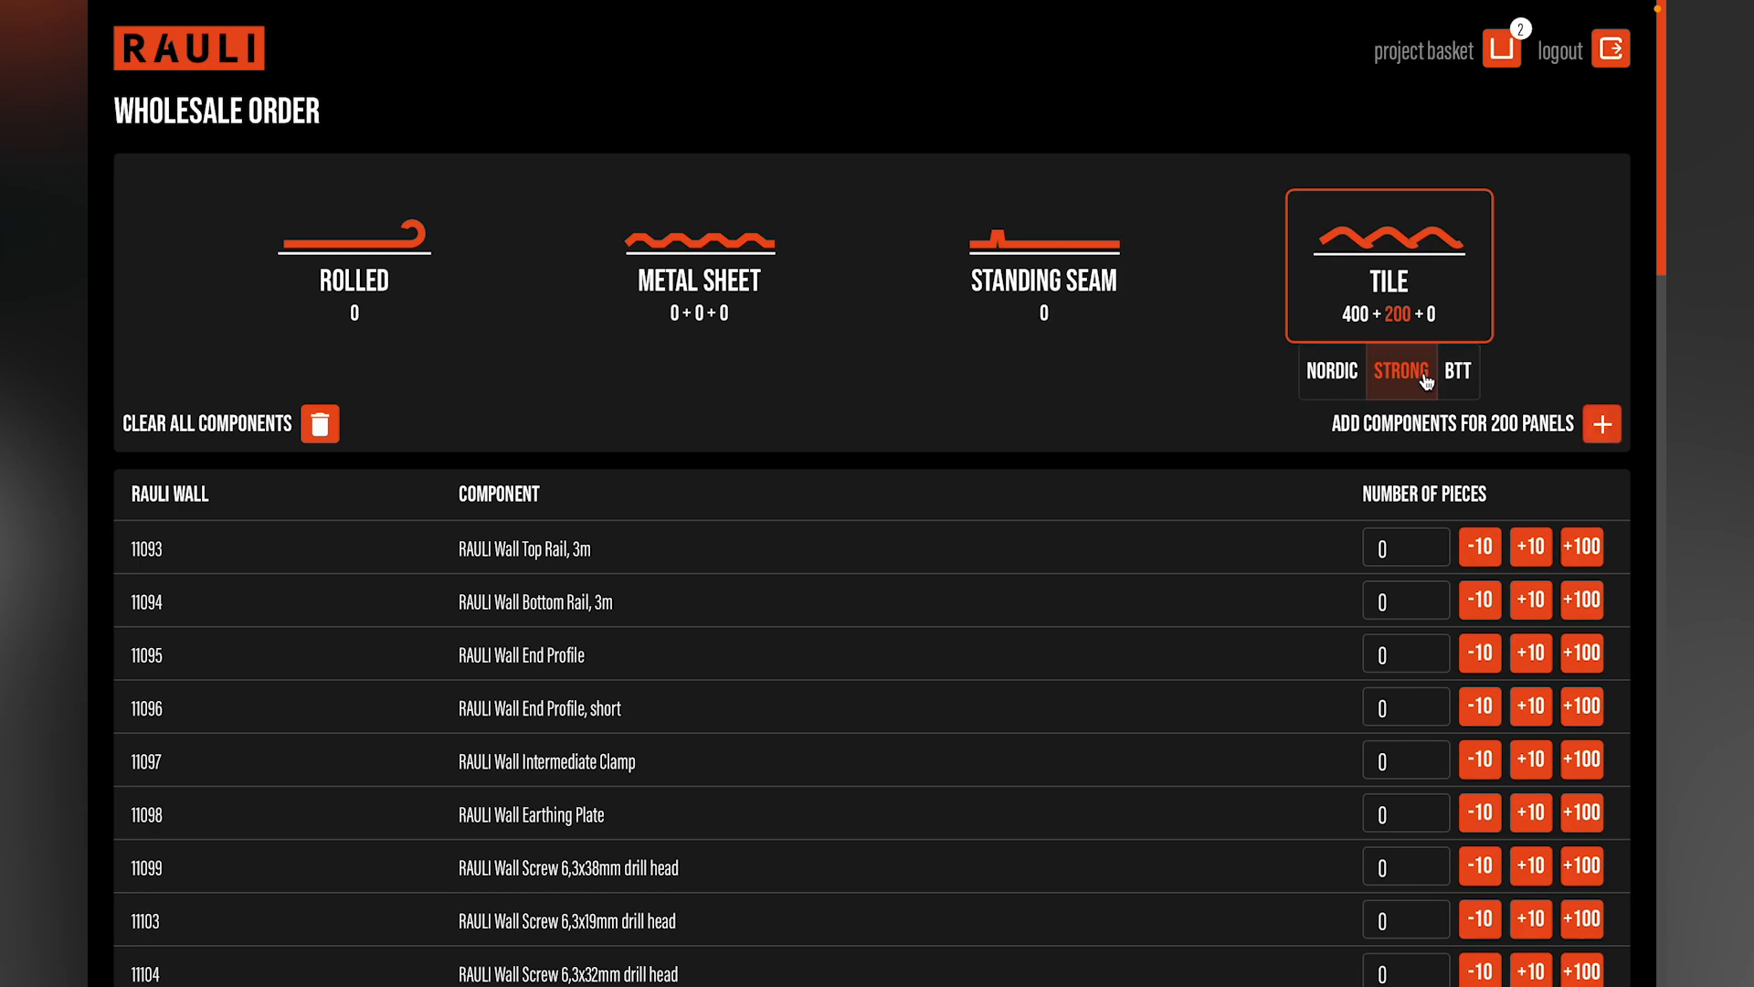
Step: Add wholesale components for 200 tile-shaped metal sheet panels and for standing seam roofs
click(705, 305)
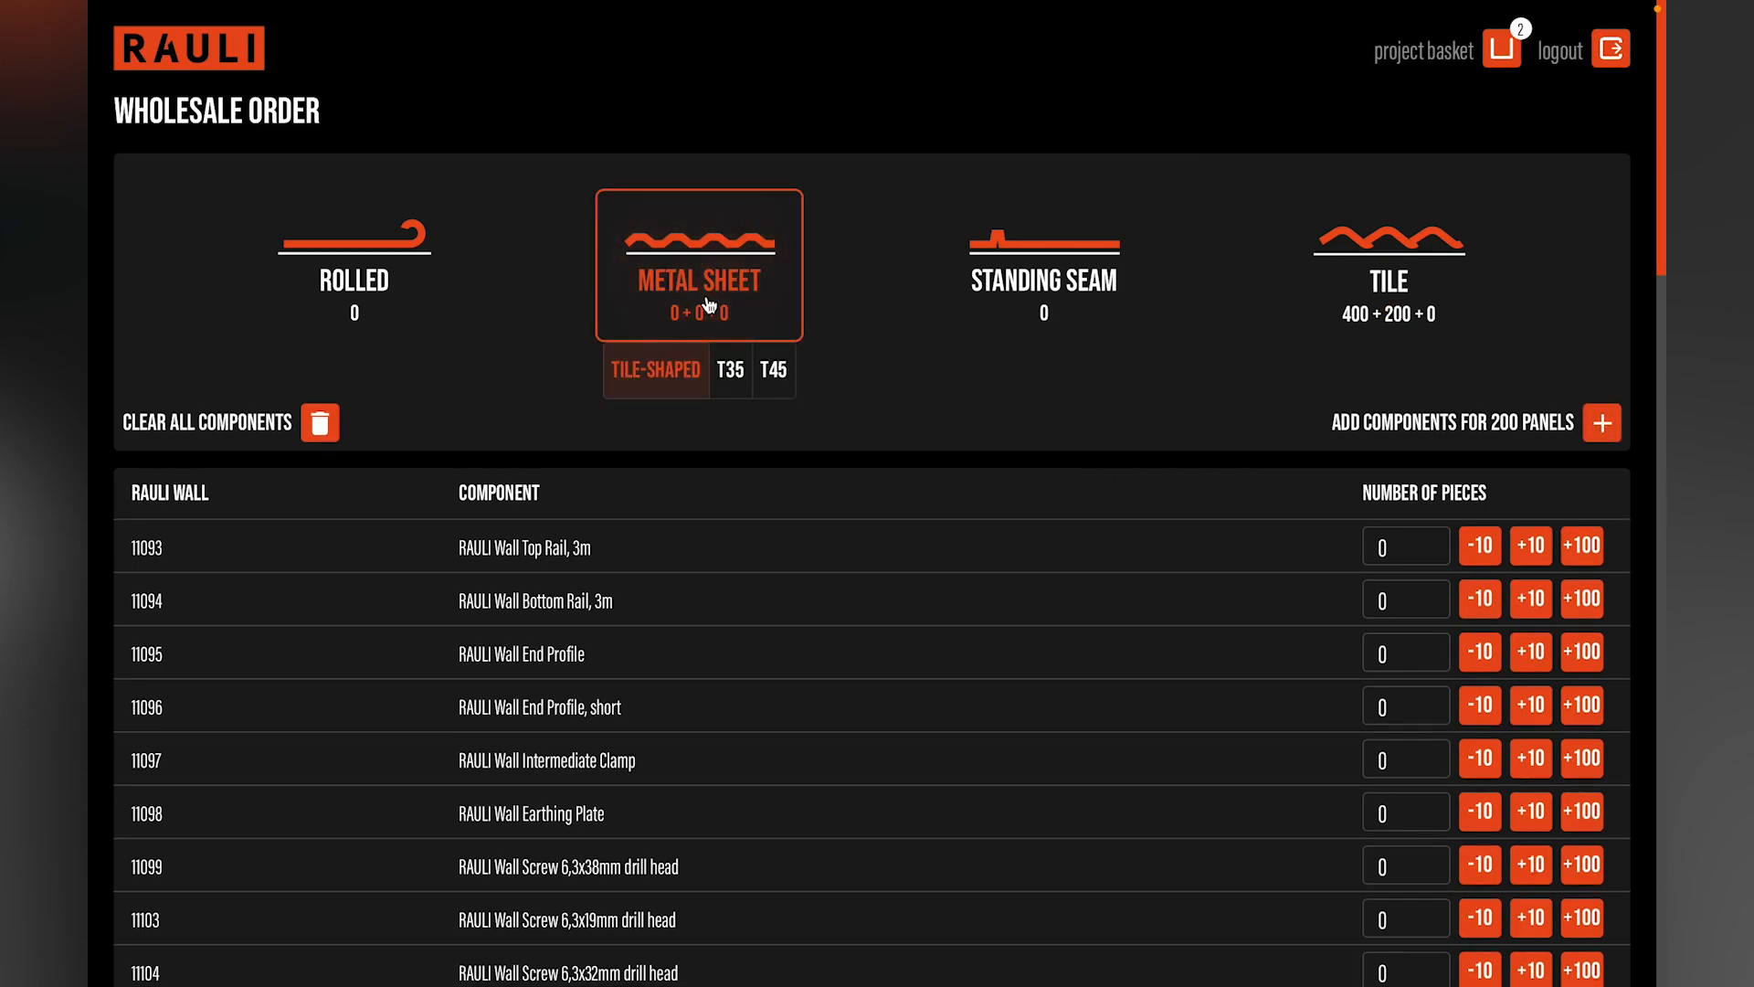
click(1398, 425)
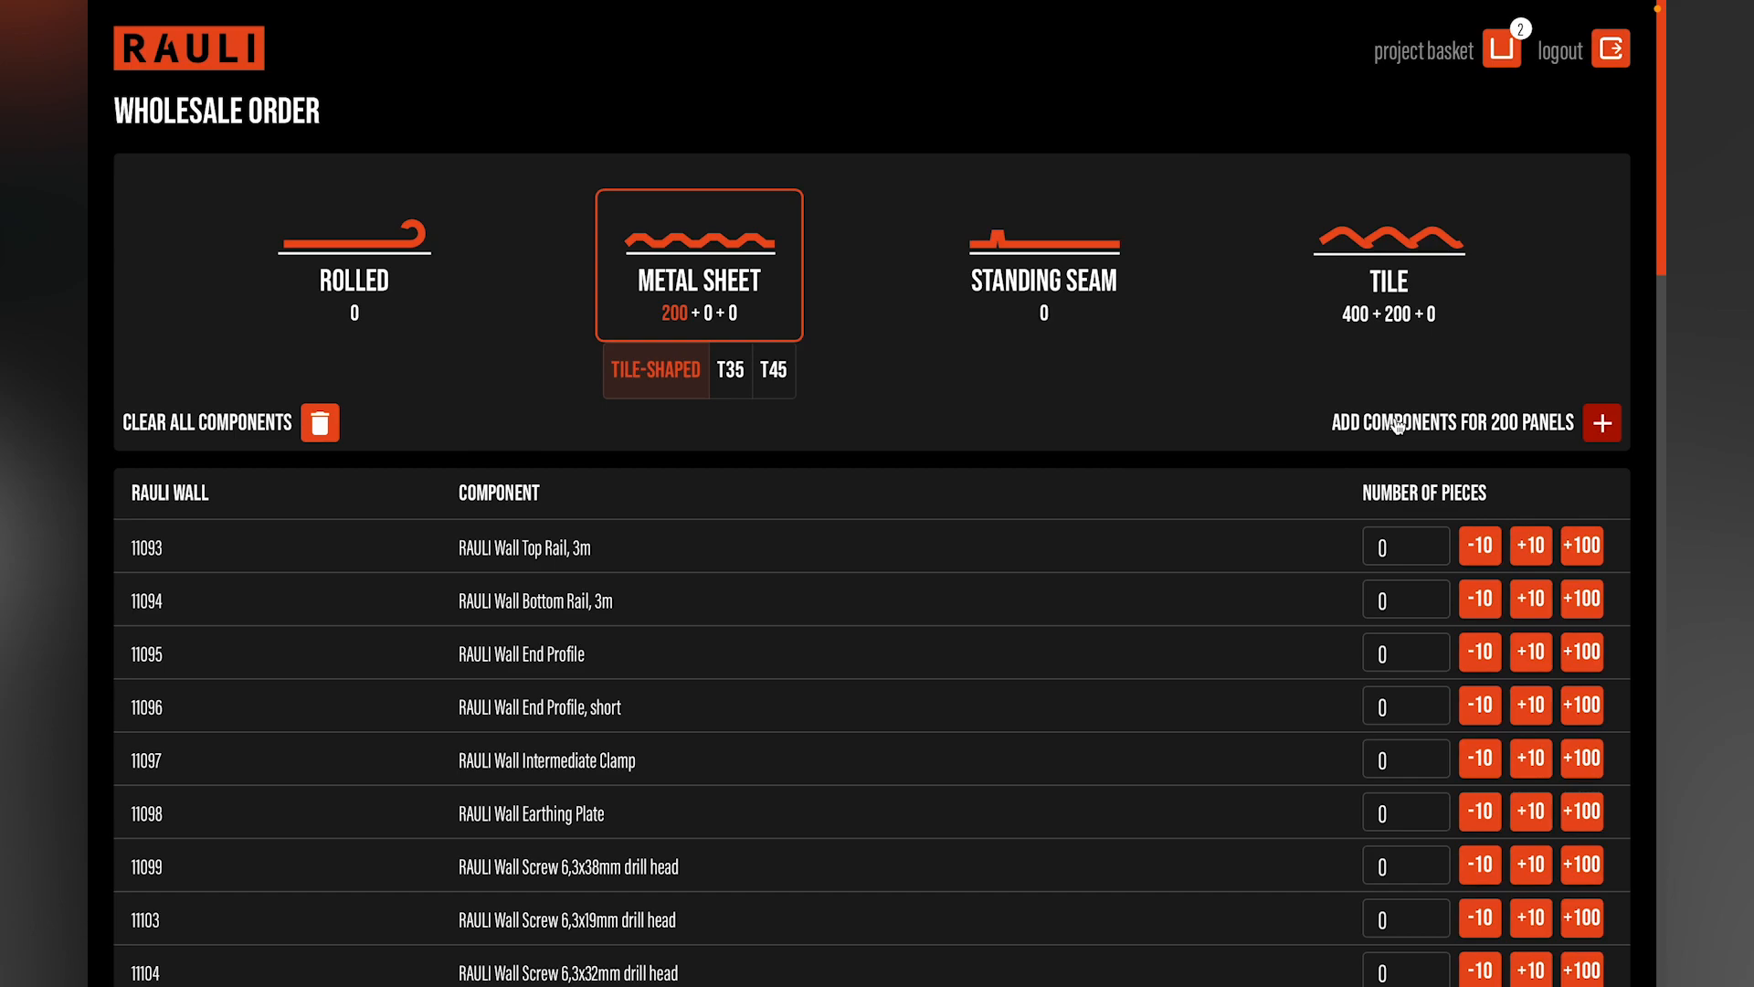
click(1048, 264)
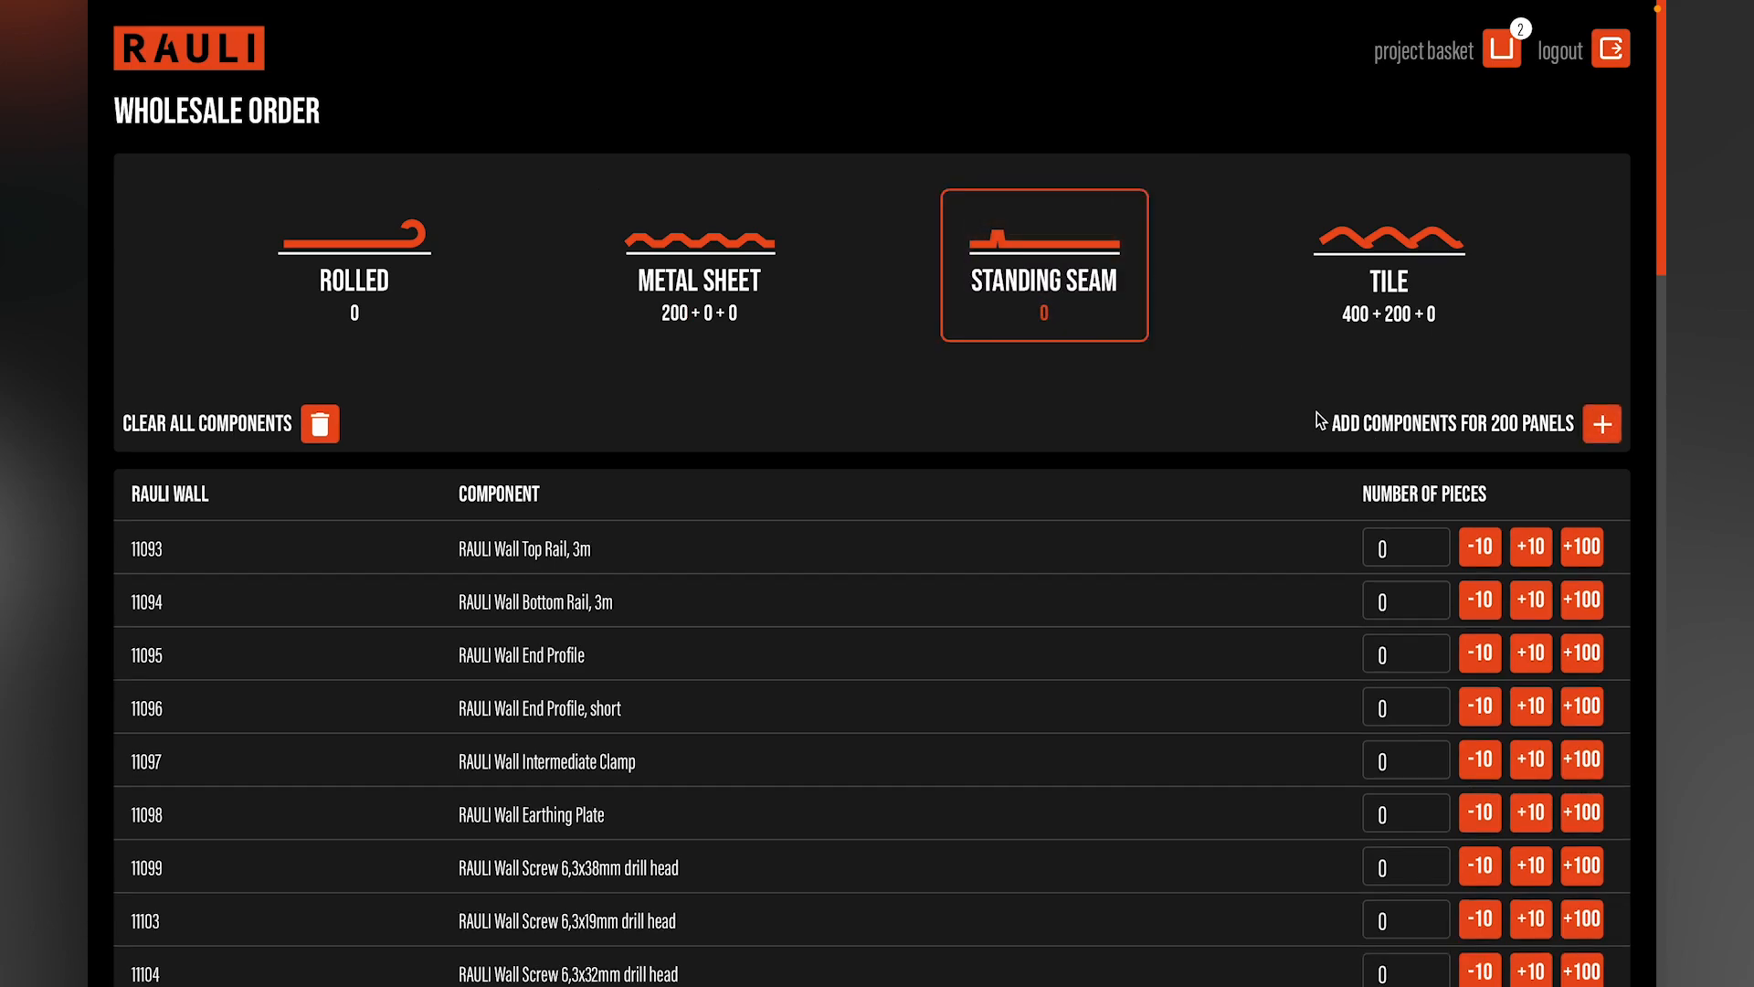
click(1387, 428)
Step: Adjust the order quantity of the RAULI Black Profile rail 0,3m Black in increments of 10 pieces
scroll(1202, 428, down, 2)
scroll(1203, 428, down, 6)
scroll(1203, 428, down, 3)
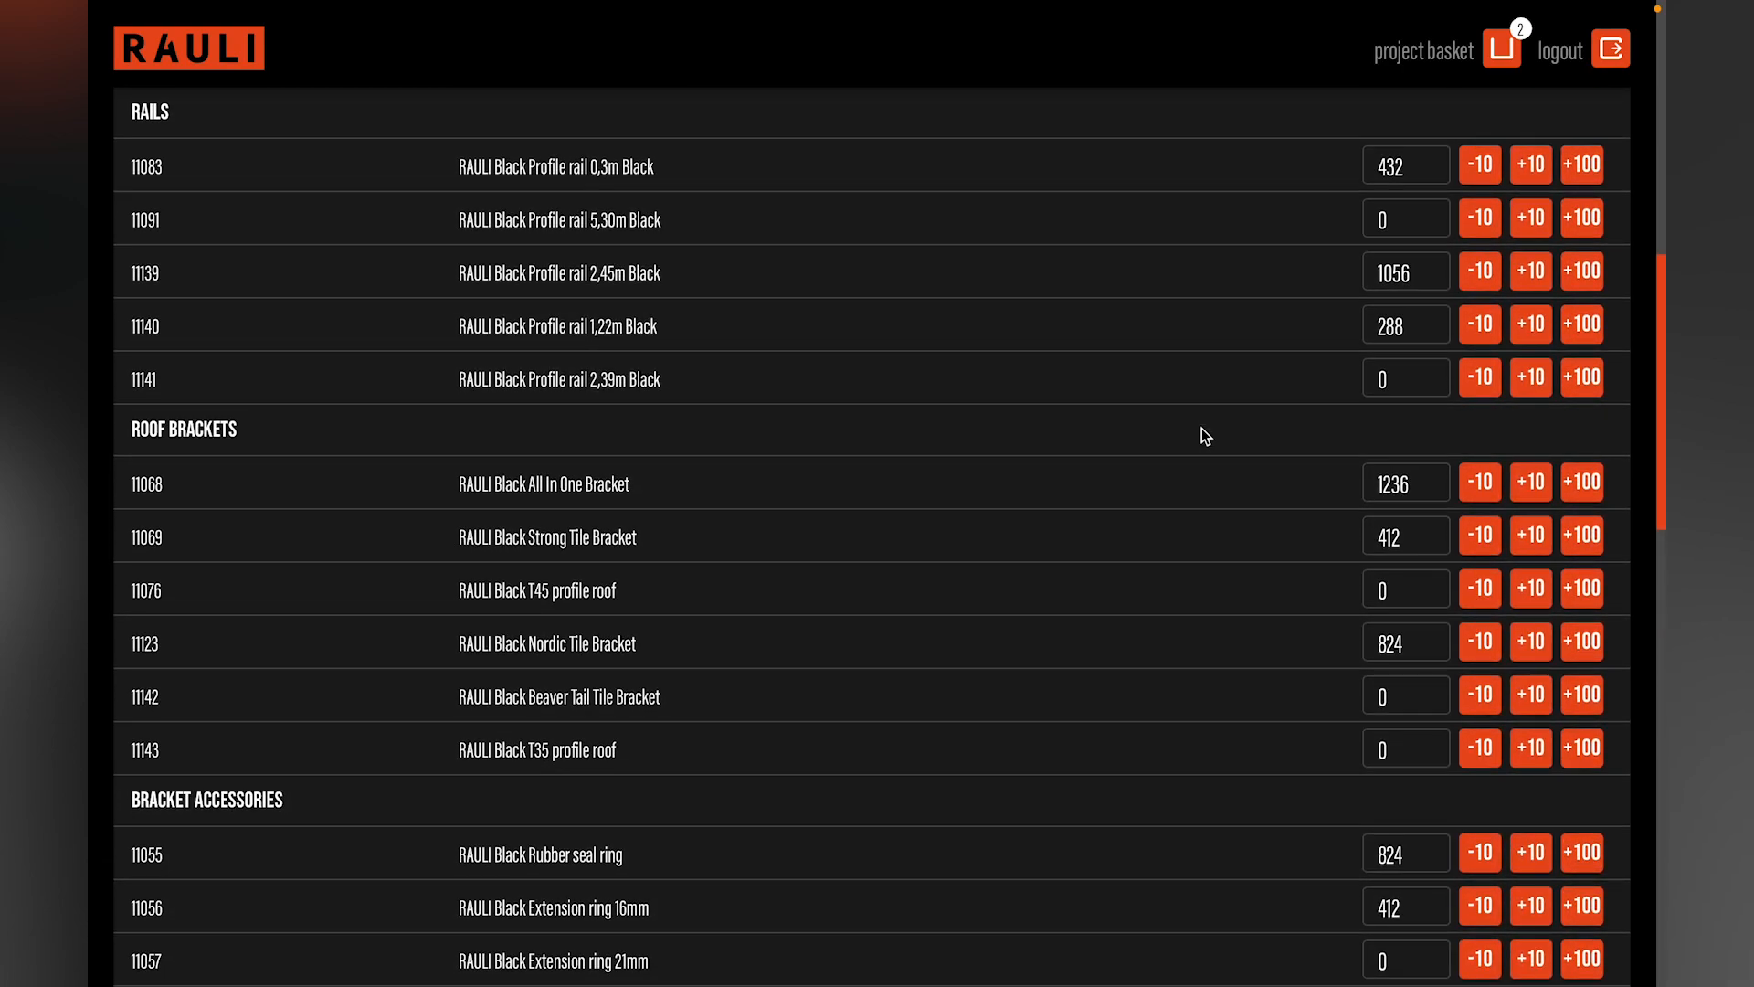
click(1495, 173)
click(1495, 173)
click(1533, 168)
click(1533, 168)
Step: Set the RAULI Black Extension ring 21mm quantity to 100 and save the wholesale order to the project basket
scroll(1248, 437, down, 3)
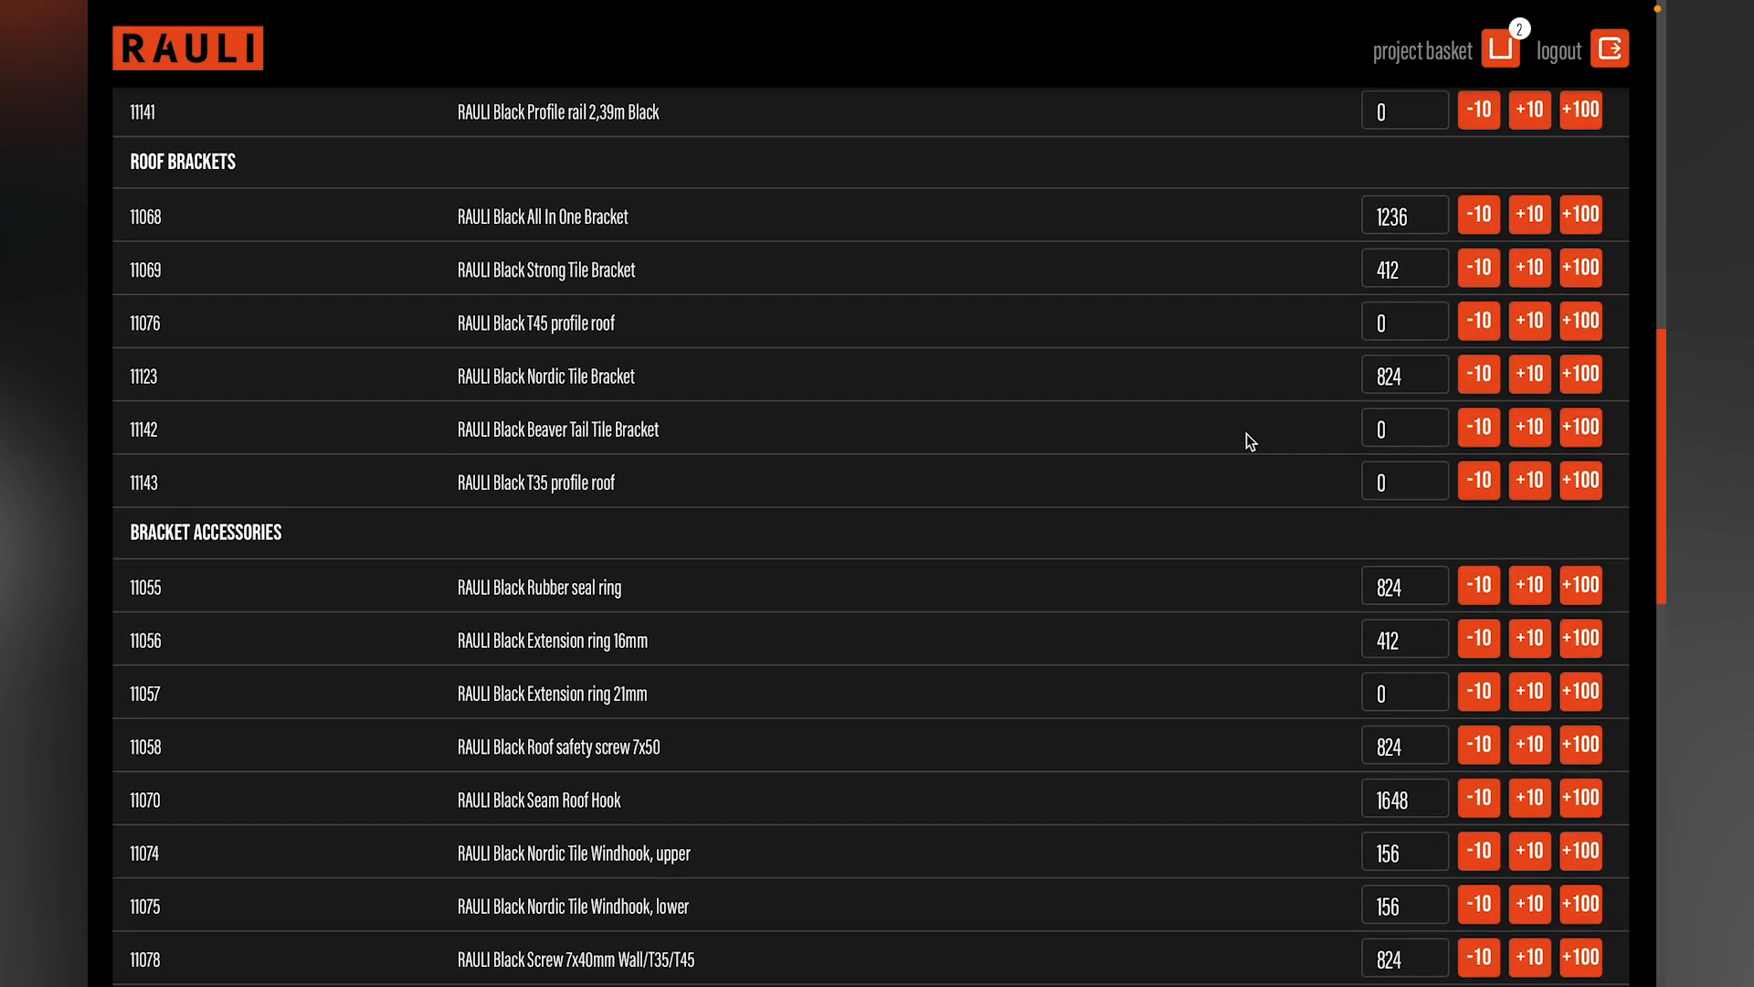
scroll(1248, 437, down, 1)
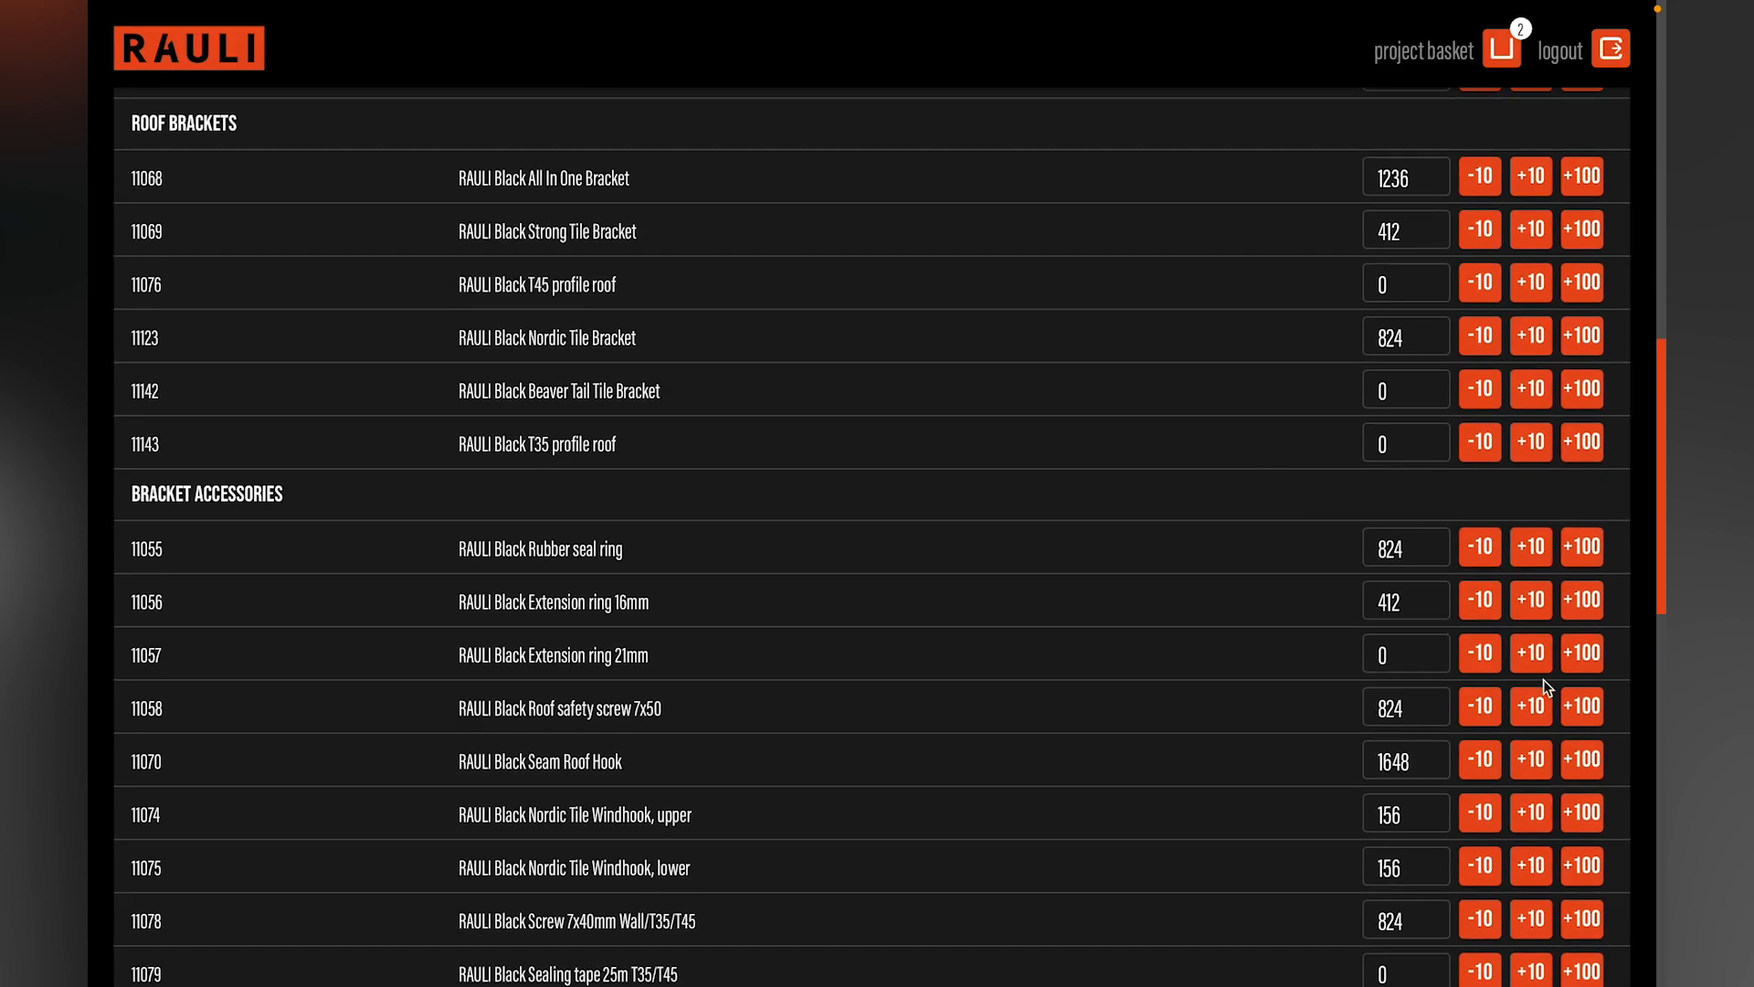
click(1581, 662)
scroll(1312, 661, down, 5)
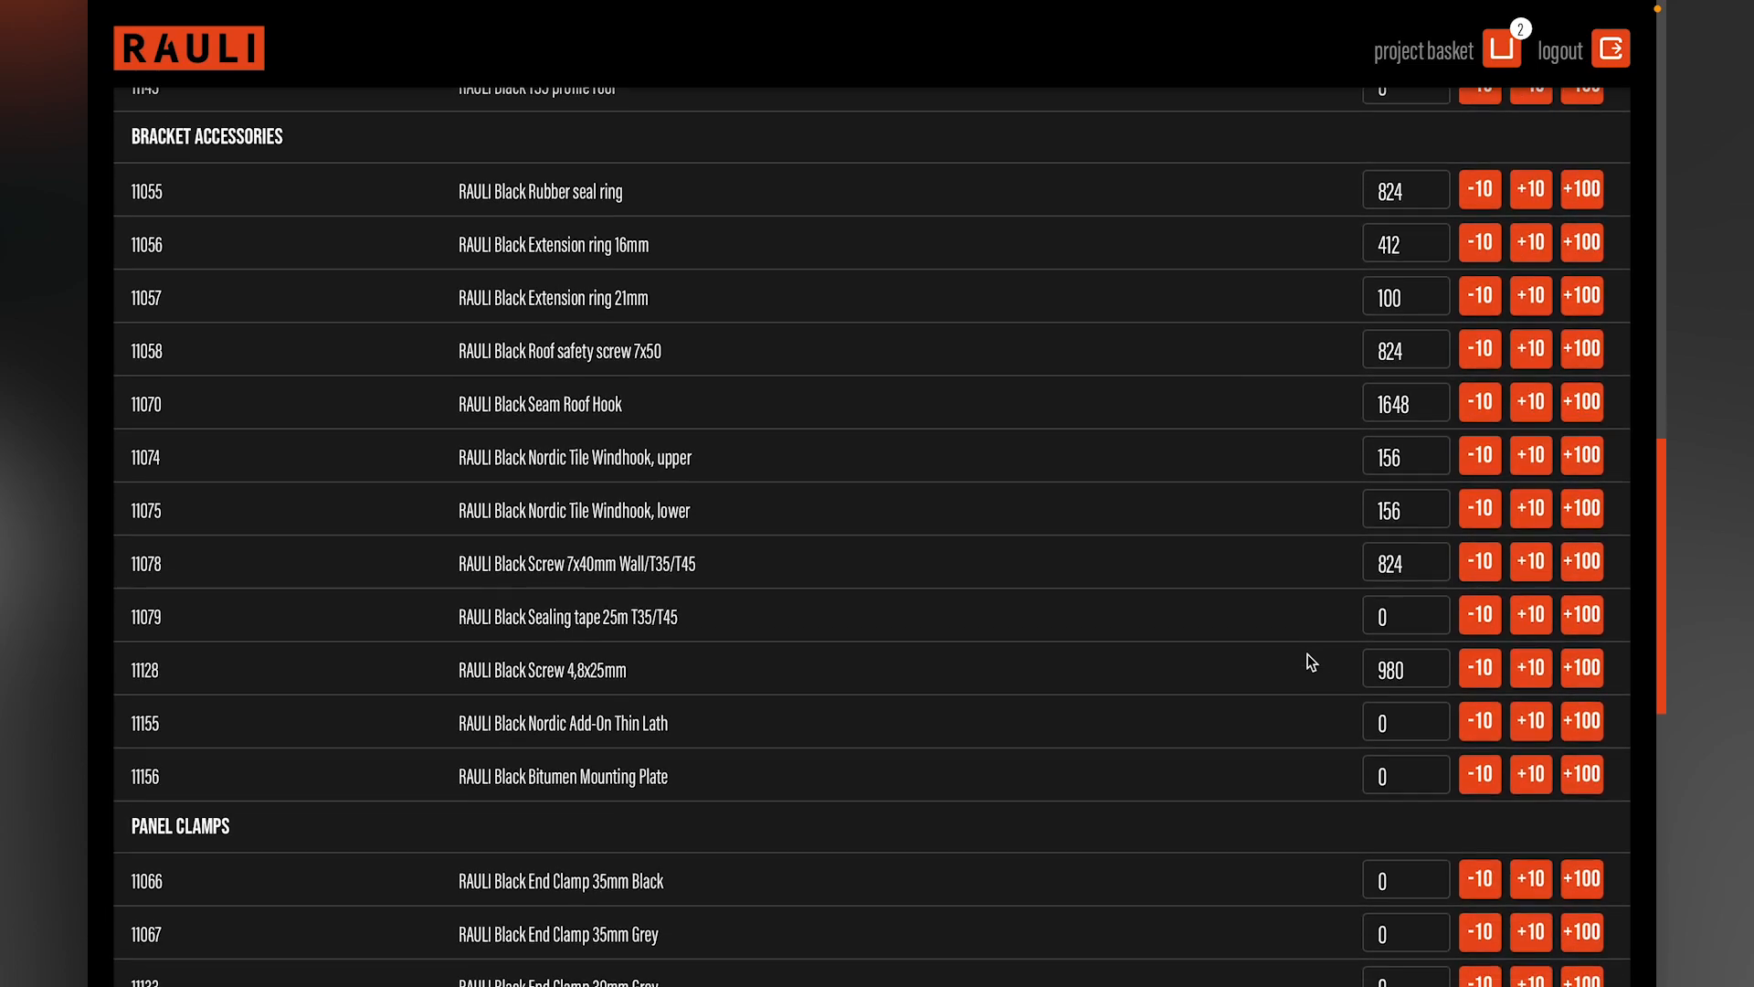
scroll(1312, 661, down, 12)
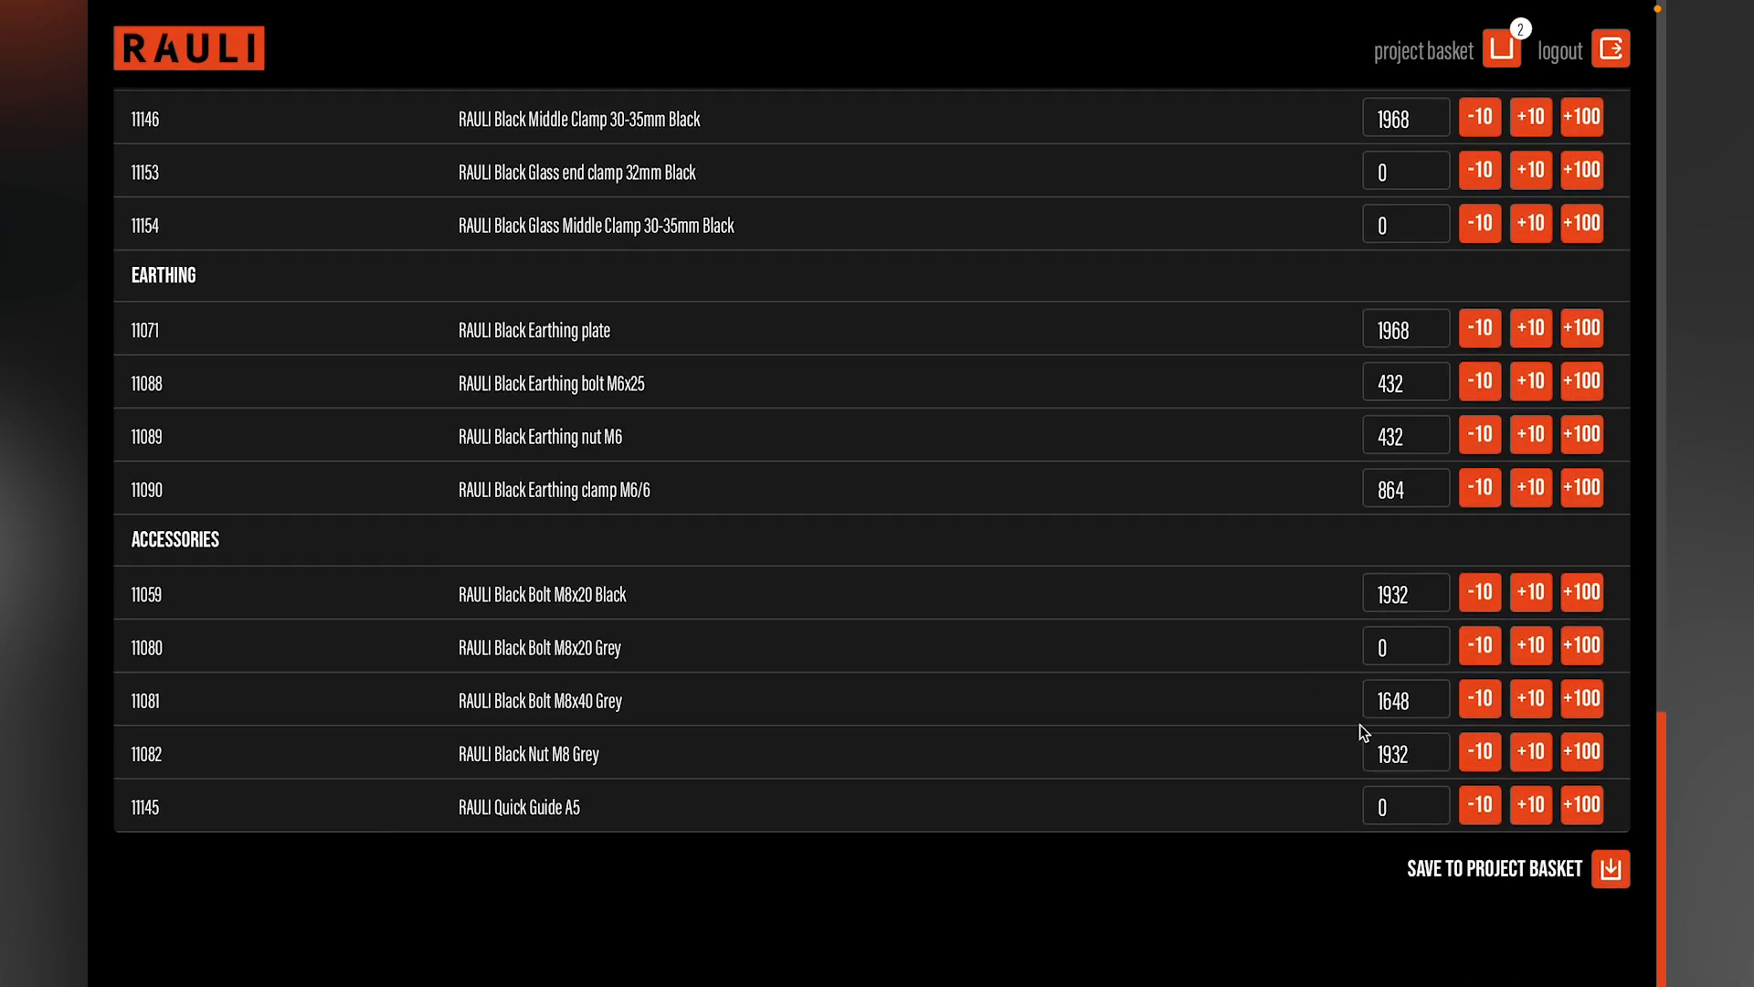
click(1471, 876)
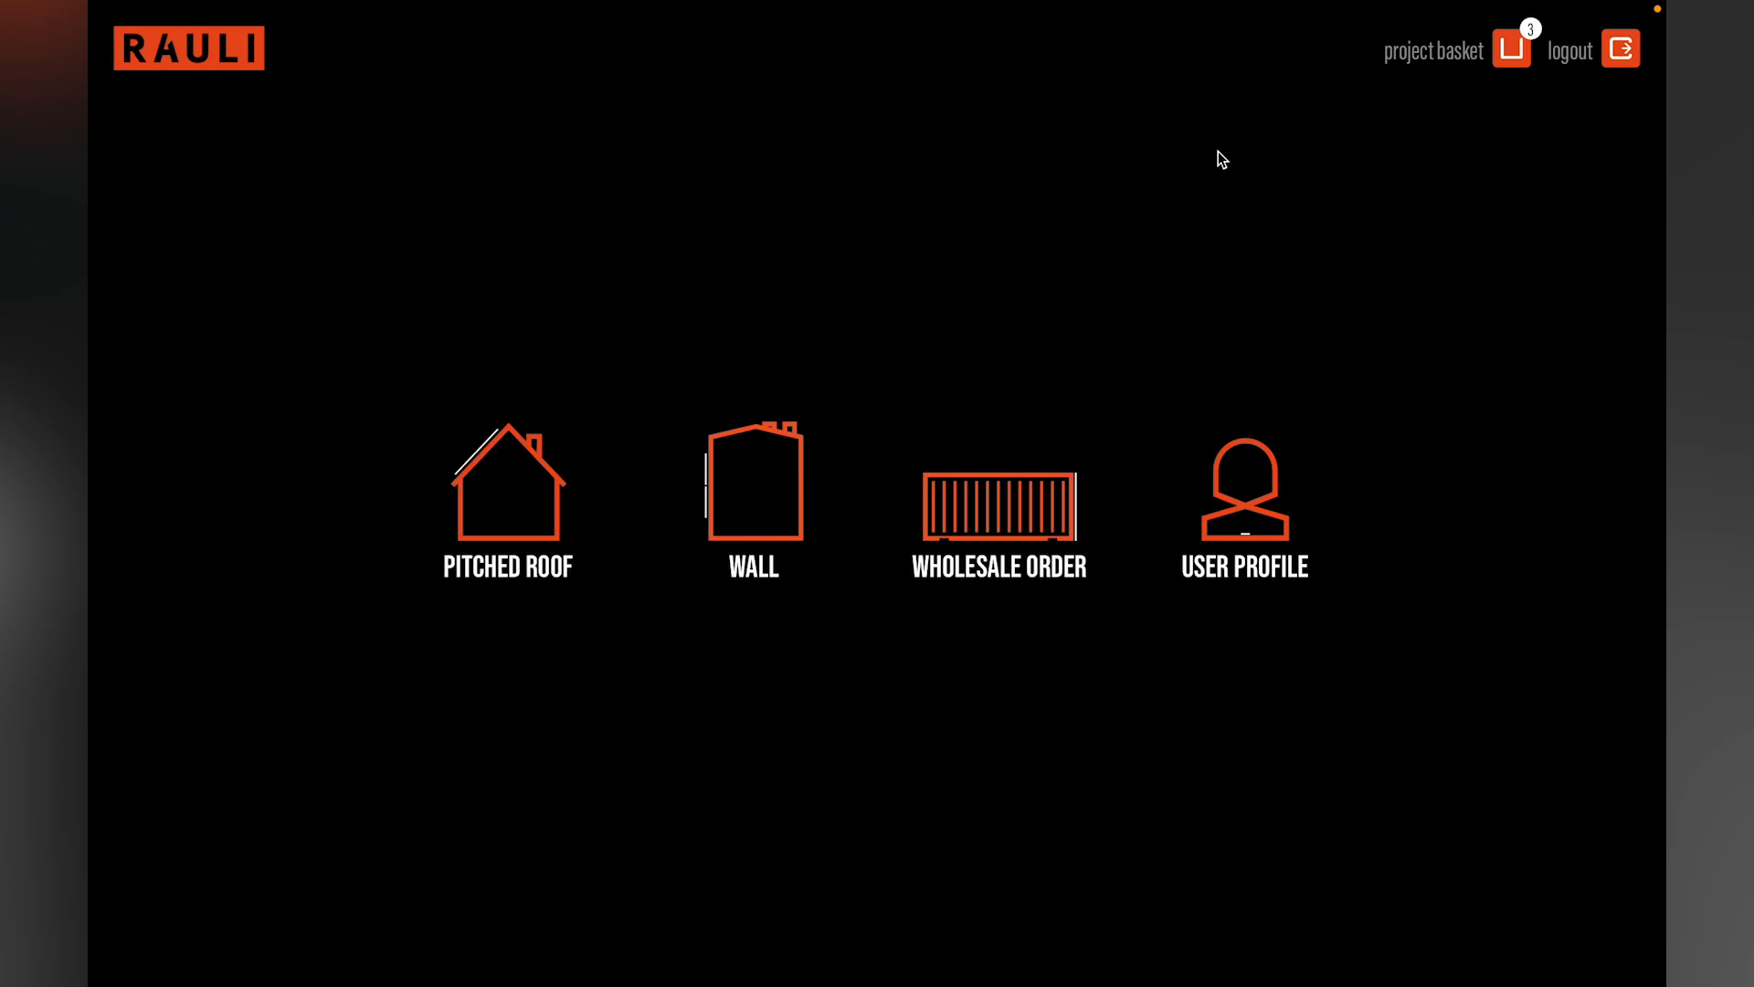
Step: Open the project basket and select the Customer A project, the Company A warehouse project and the wholesale order
click(1504, 52)
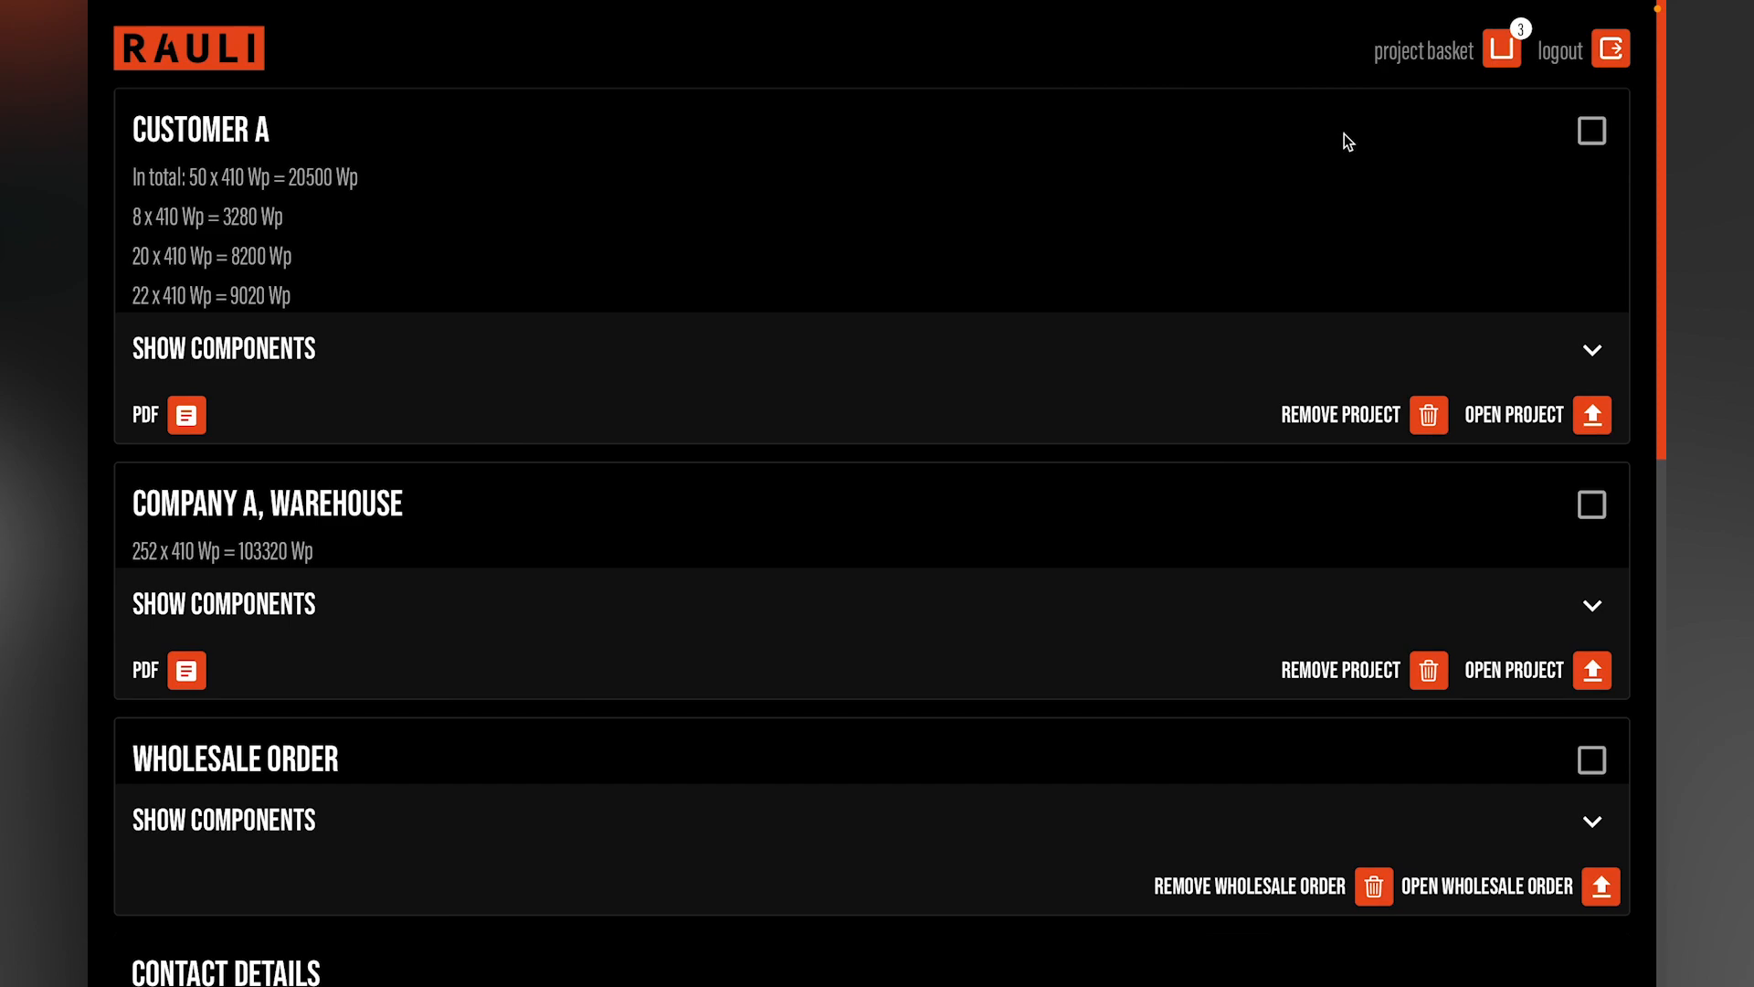
click(1590, 130)
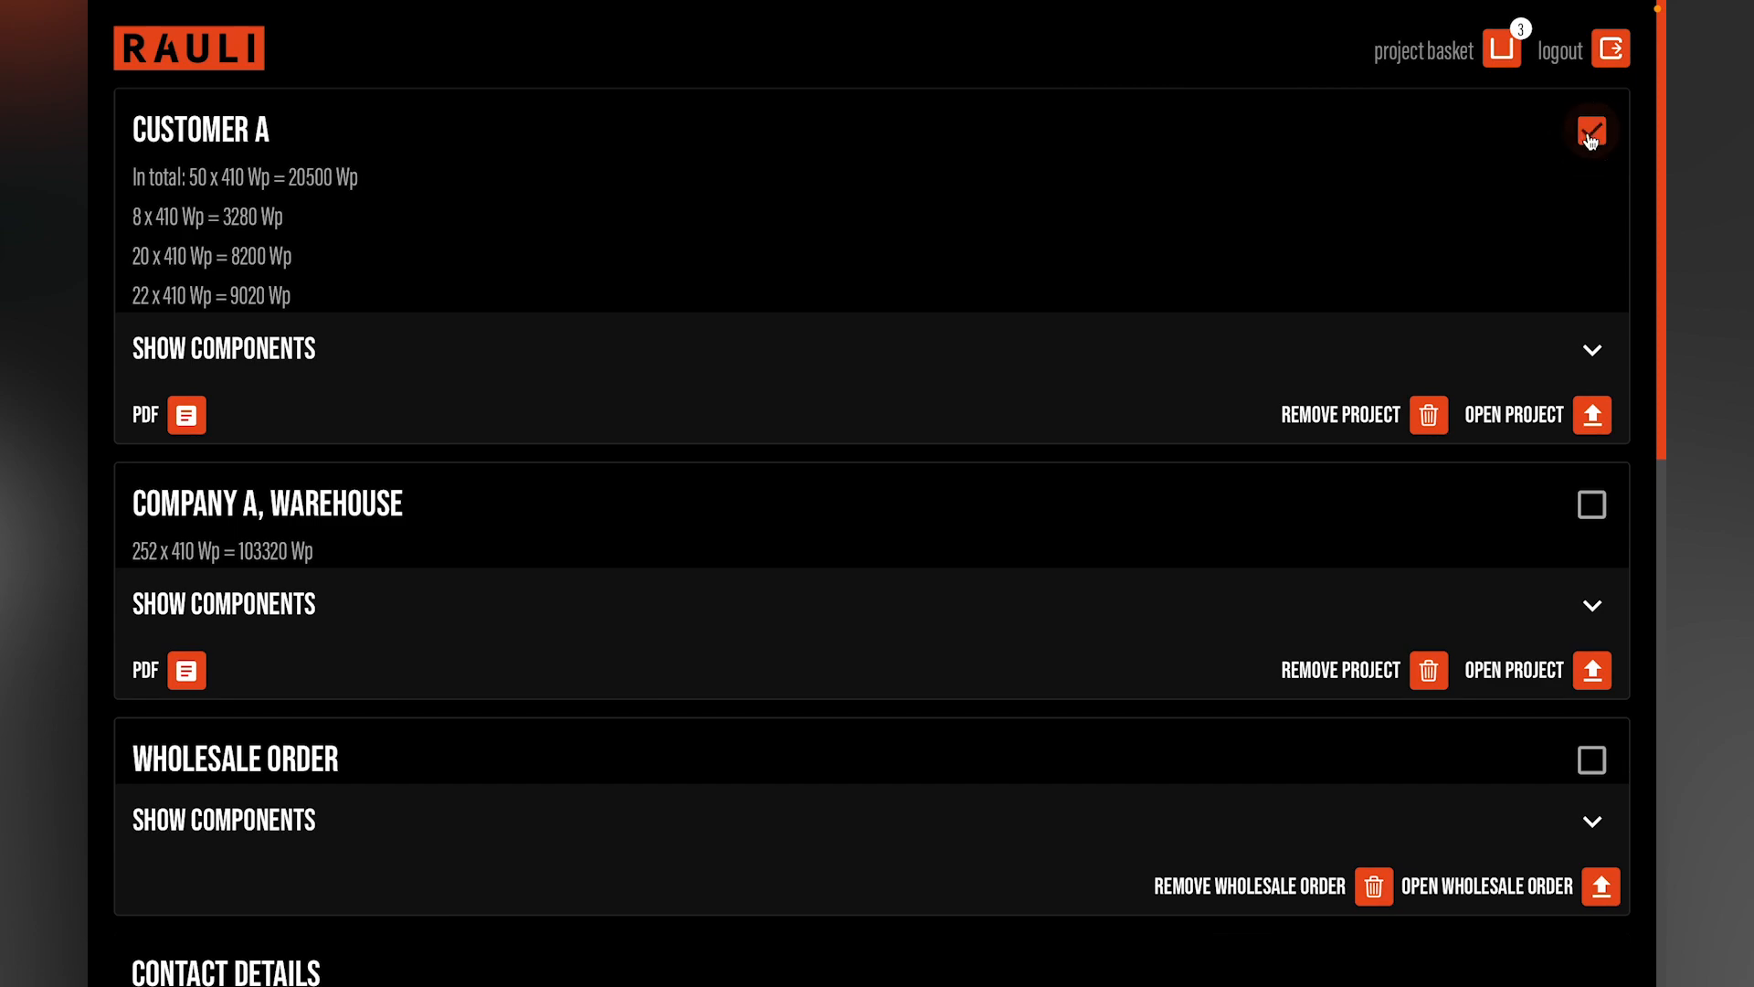
click(1594, 506)
click(1593, 764)
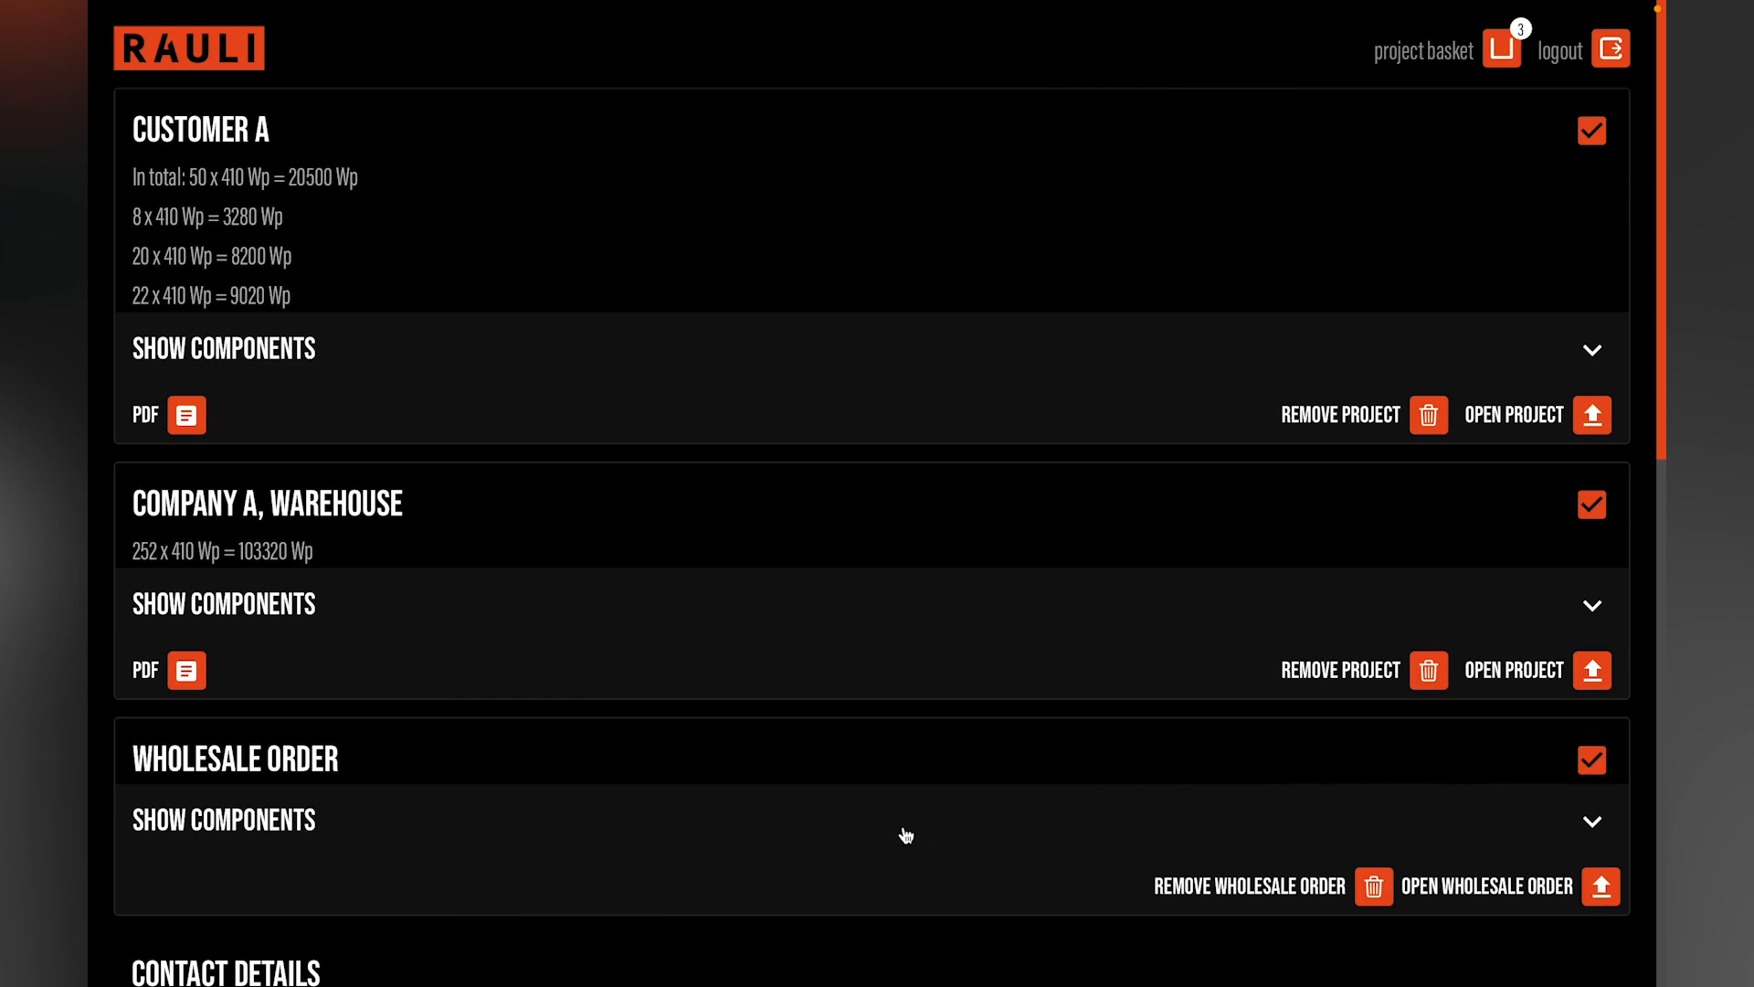
Step: Review the billing and delivery contact details, leave the additional information empty, and request a quotation for the selected basket items
scroll(903, 831, down, 2)
scroll(905, 834, down, 3)
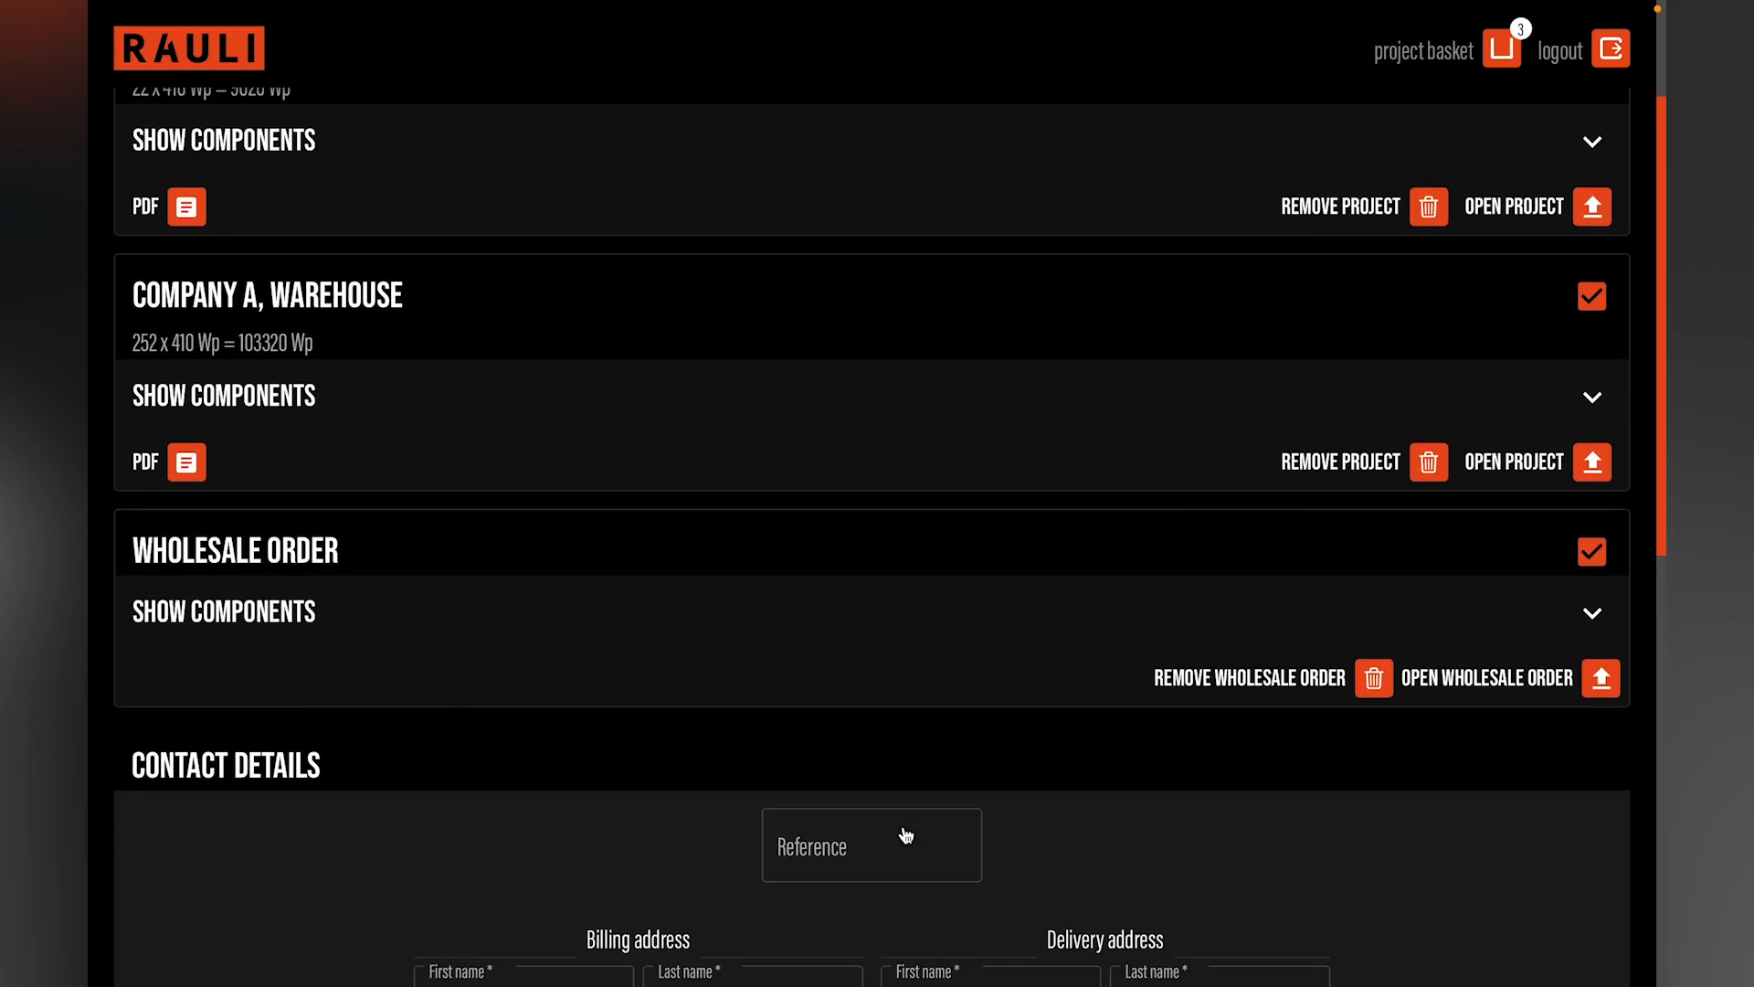
scroll(904, 826, down, 2)
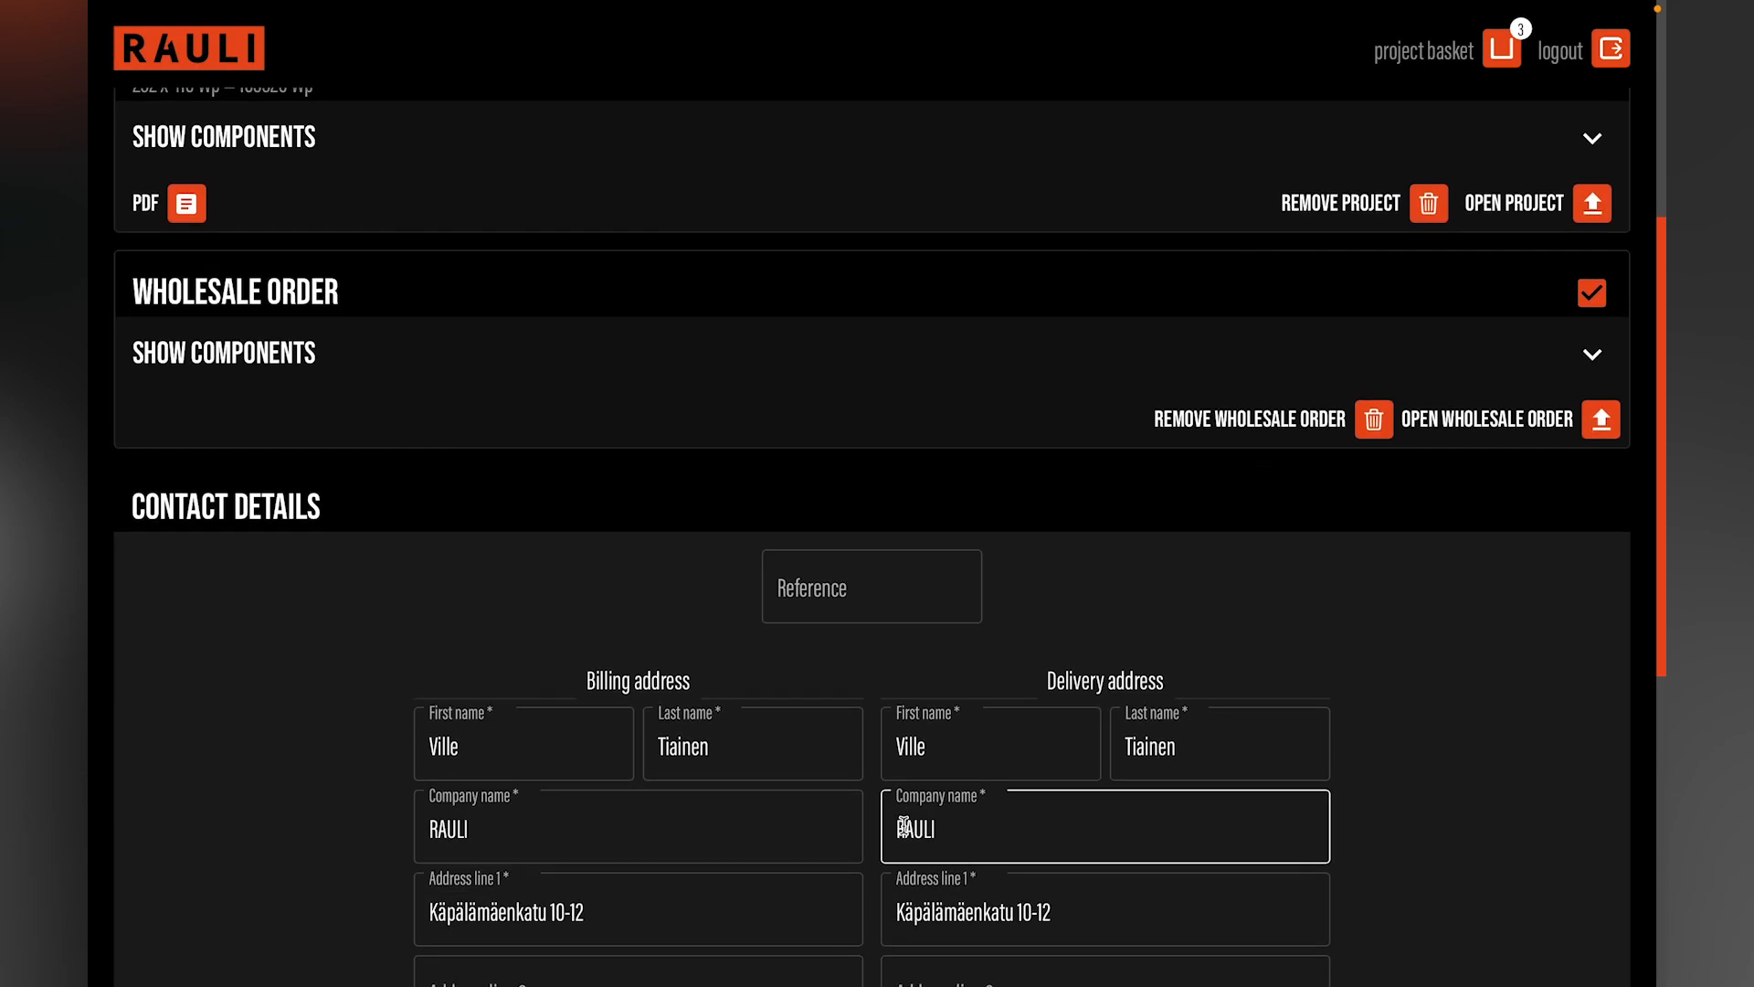
scroll(904, 826, down, 3)
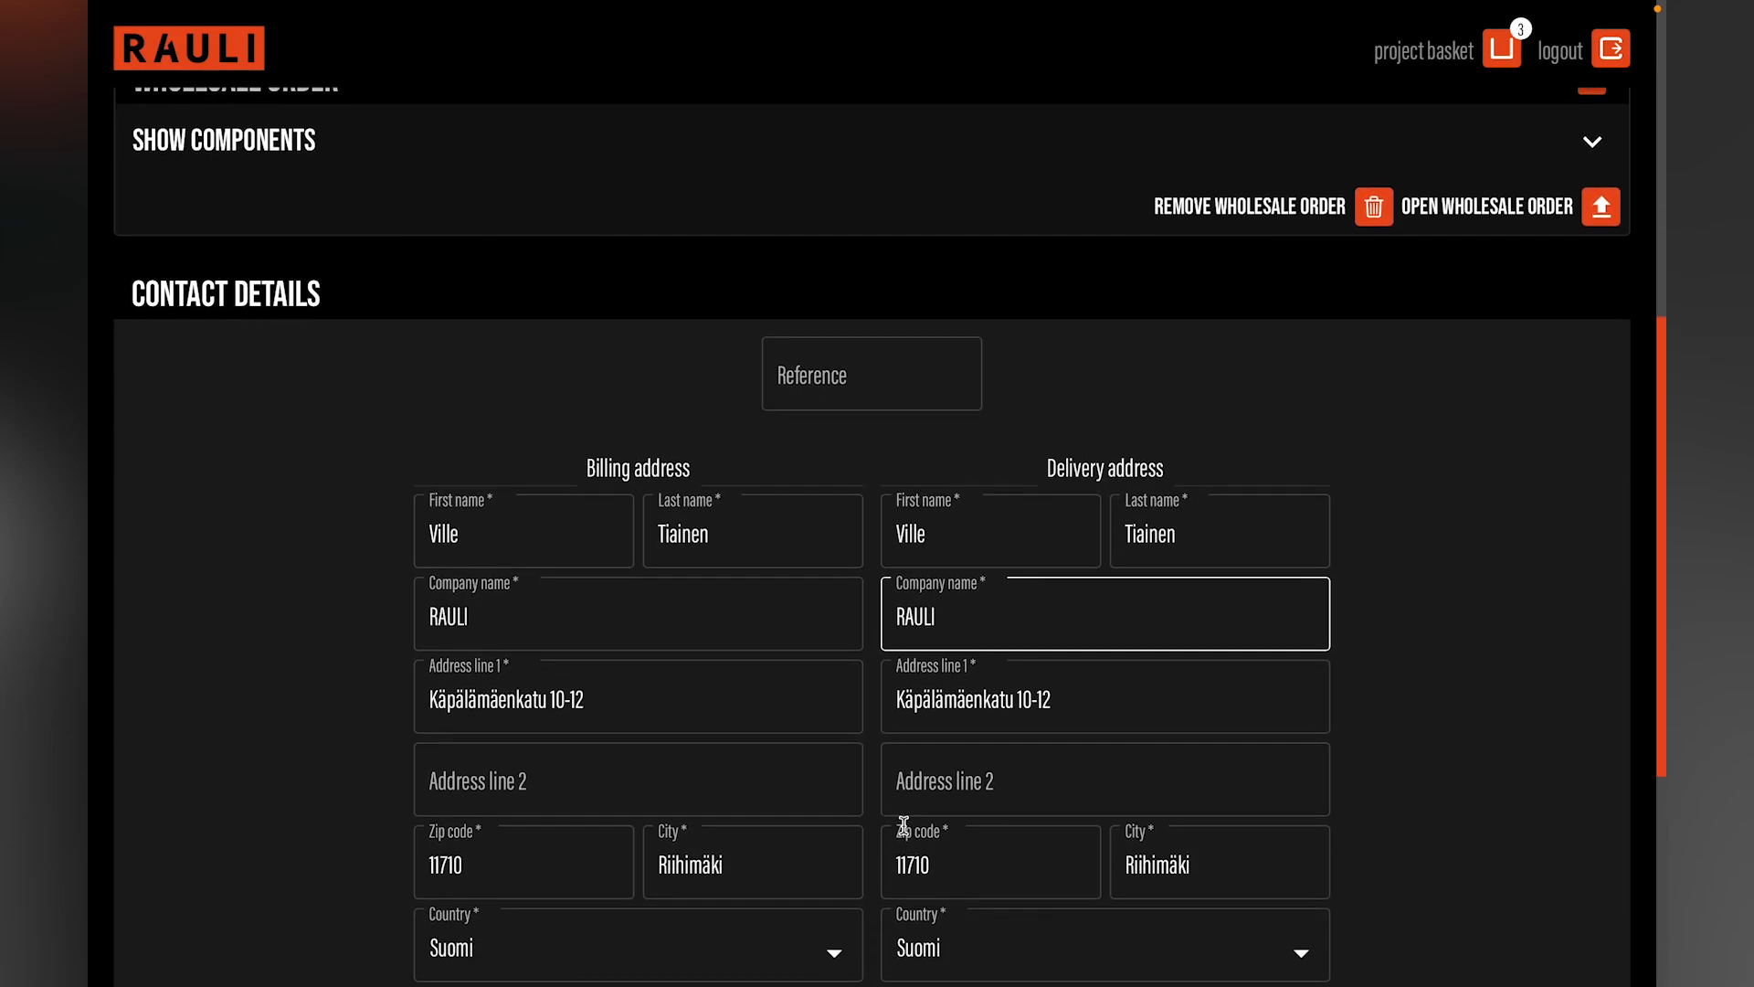
scroll(905, 822, down, 2)
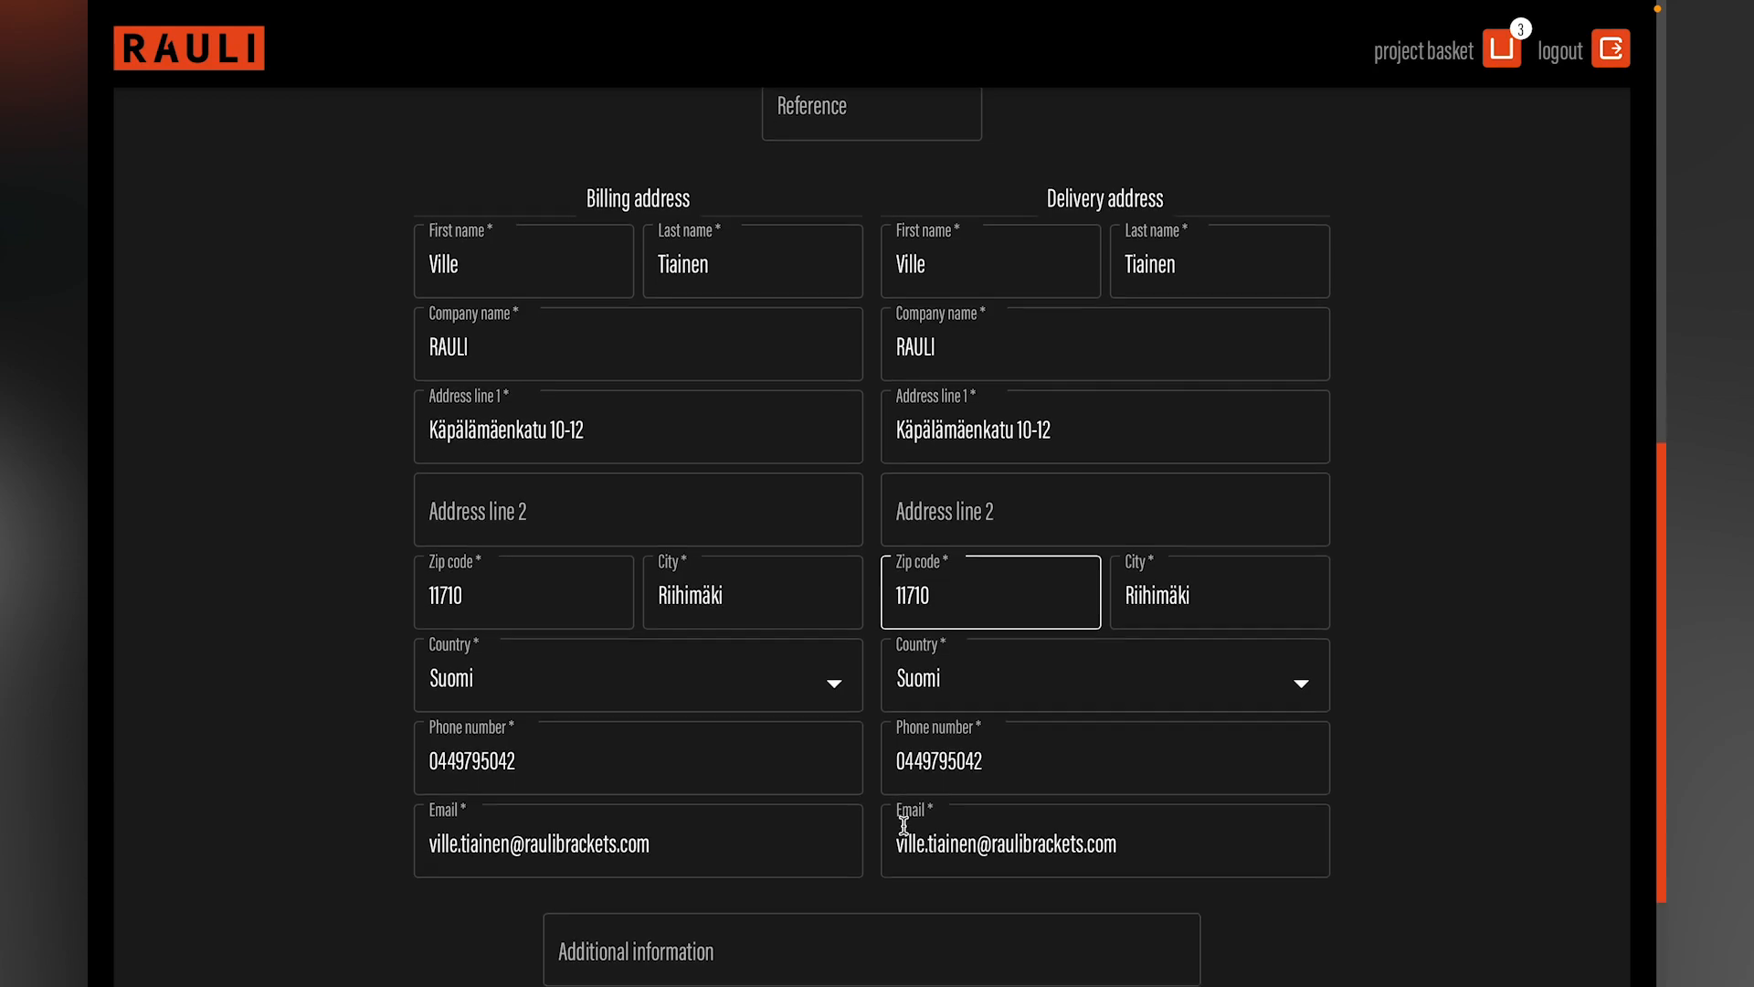
click(769, 914)
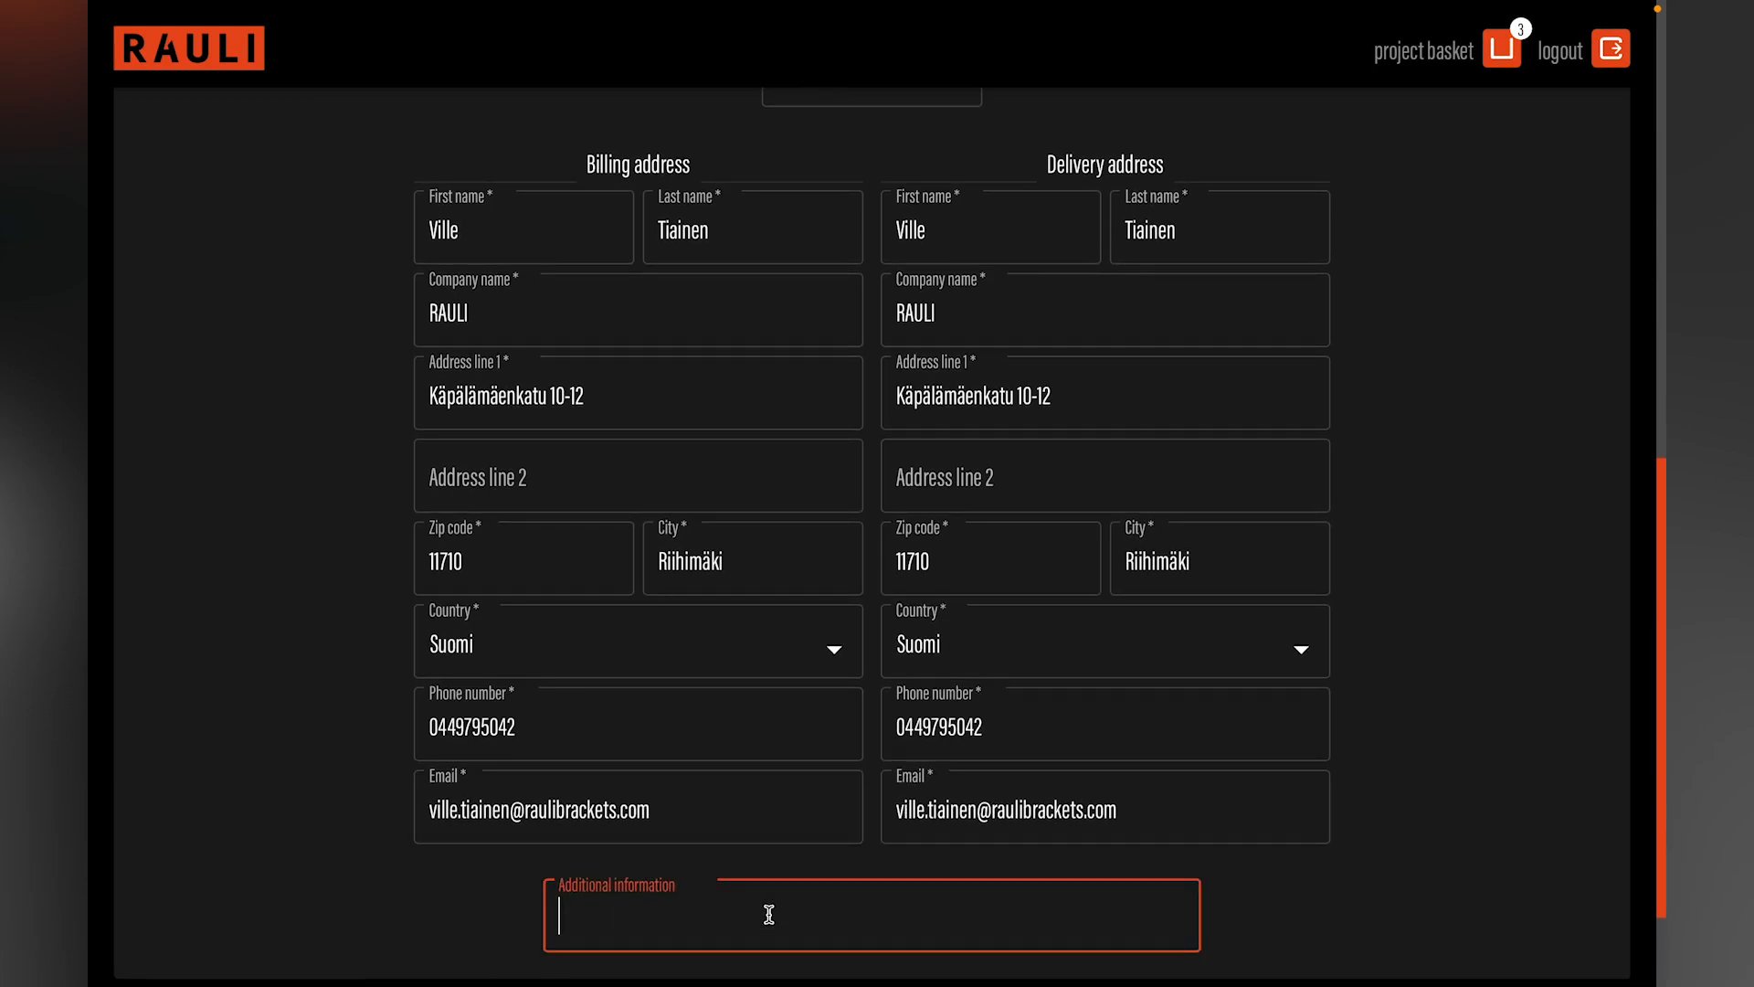
click(1291, 920)
scroll(1290, 920, down, 2)
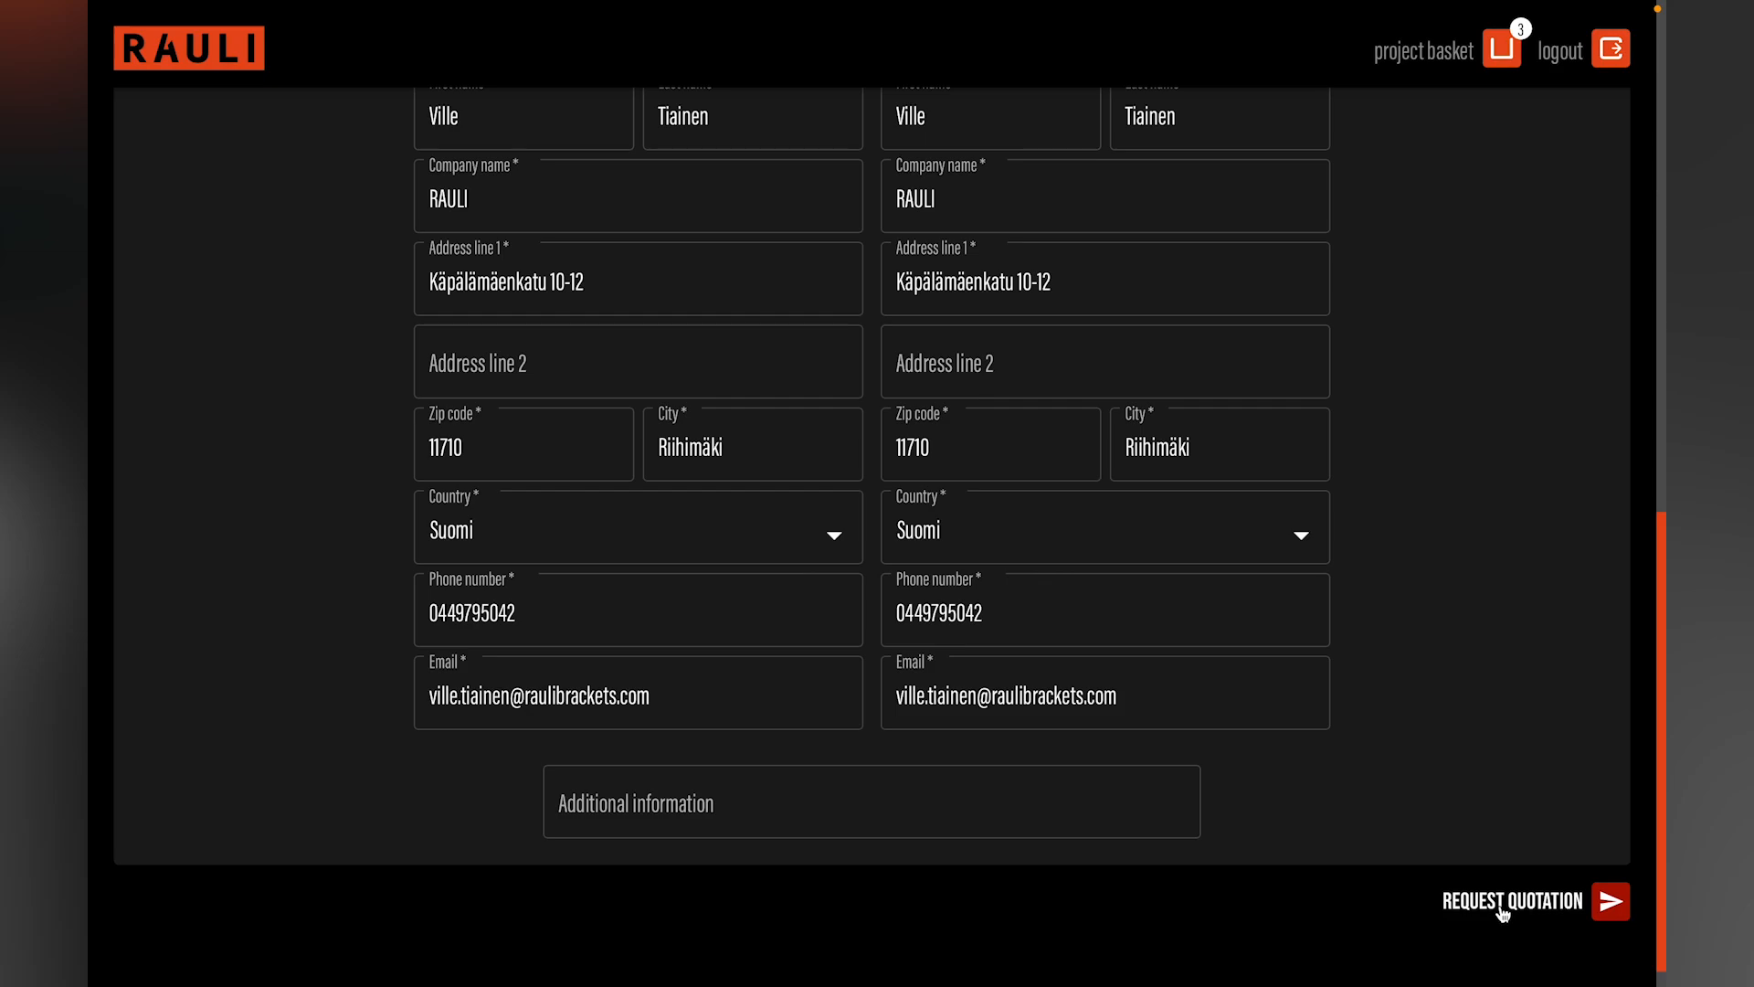
click(1500, 907)
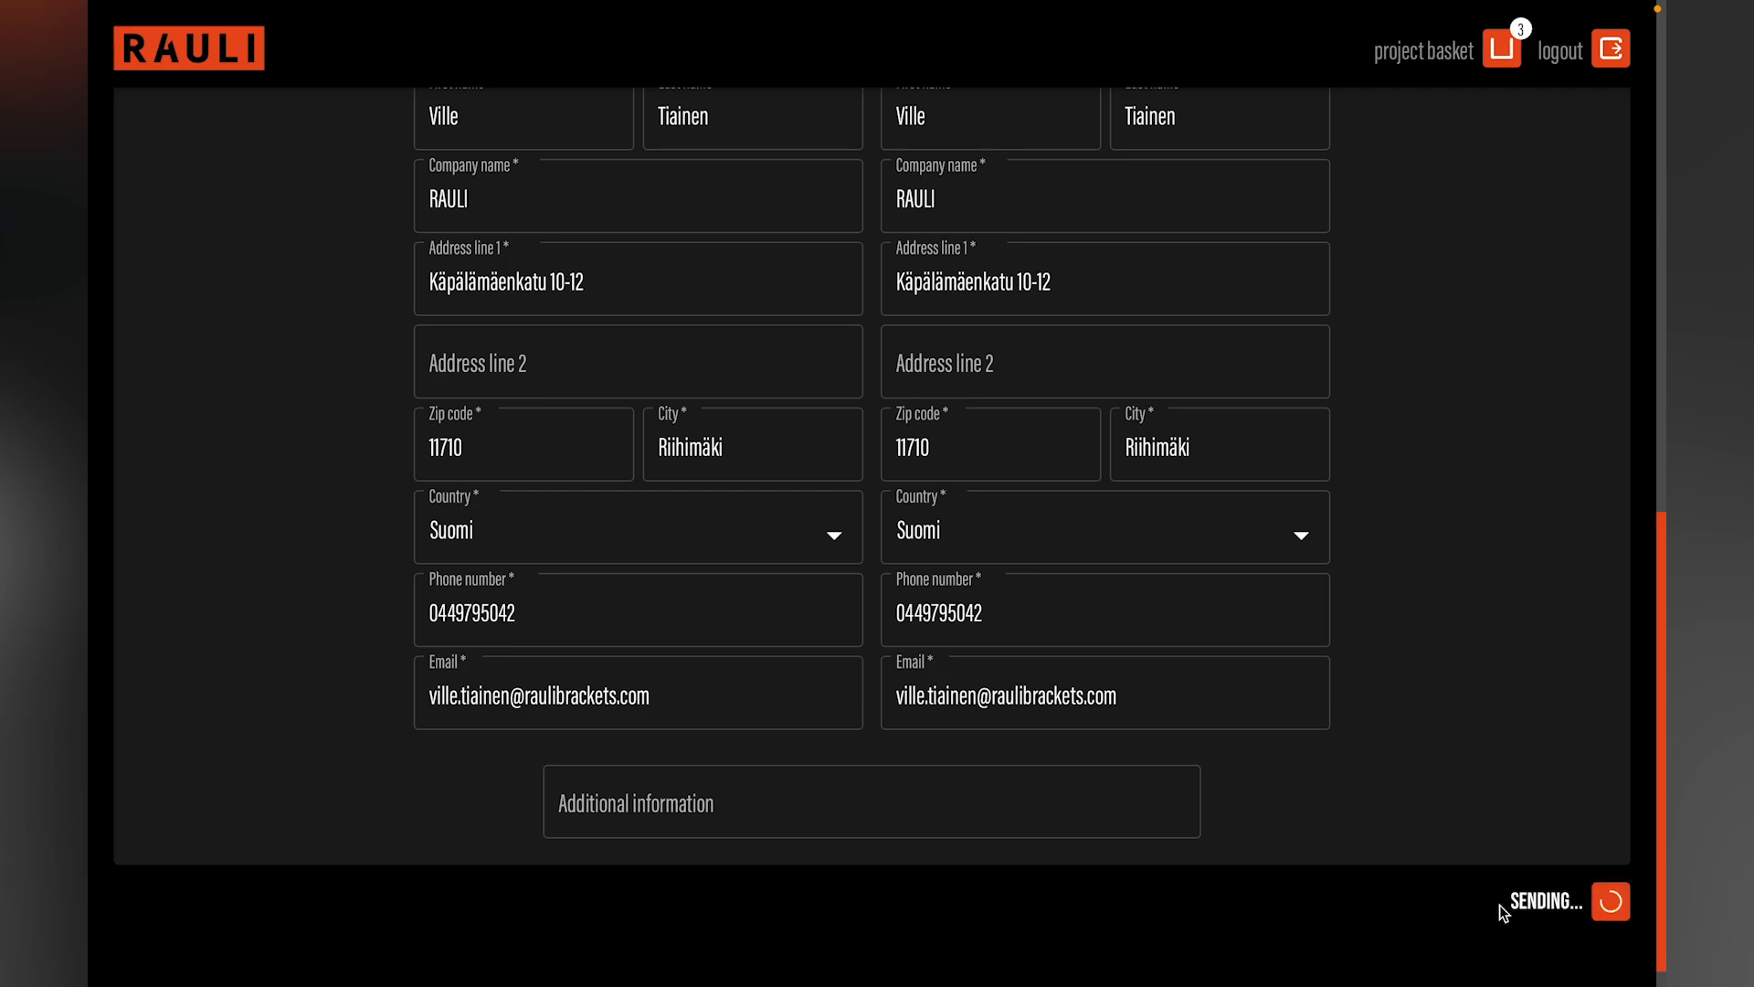